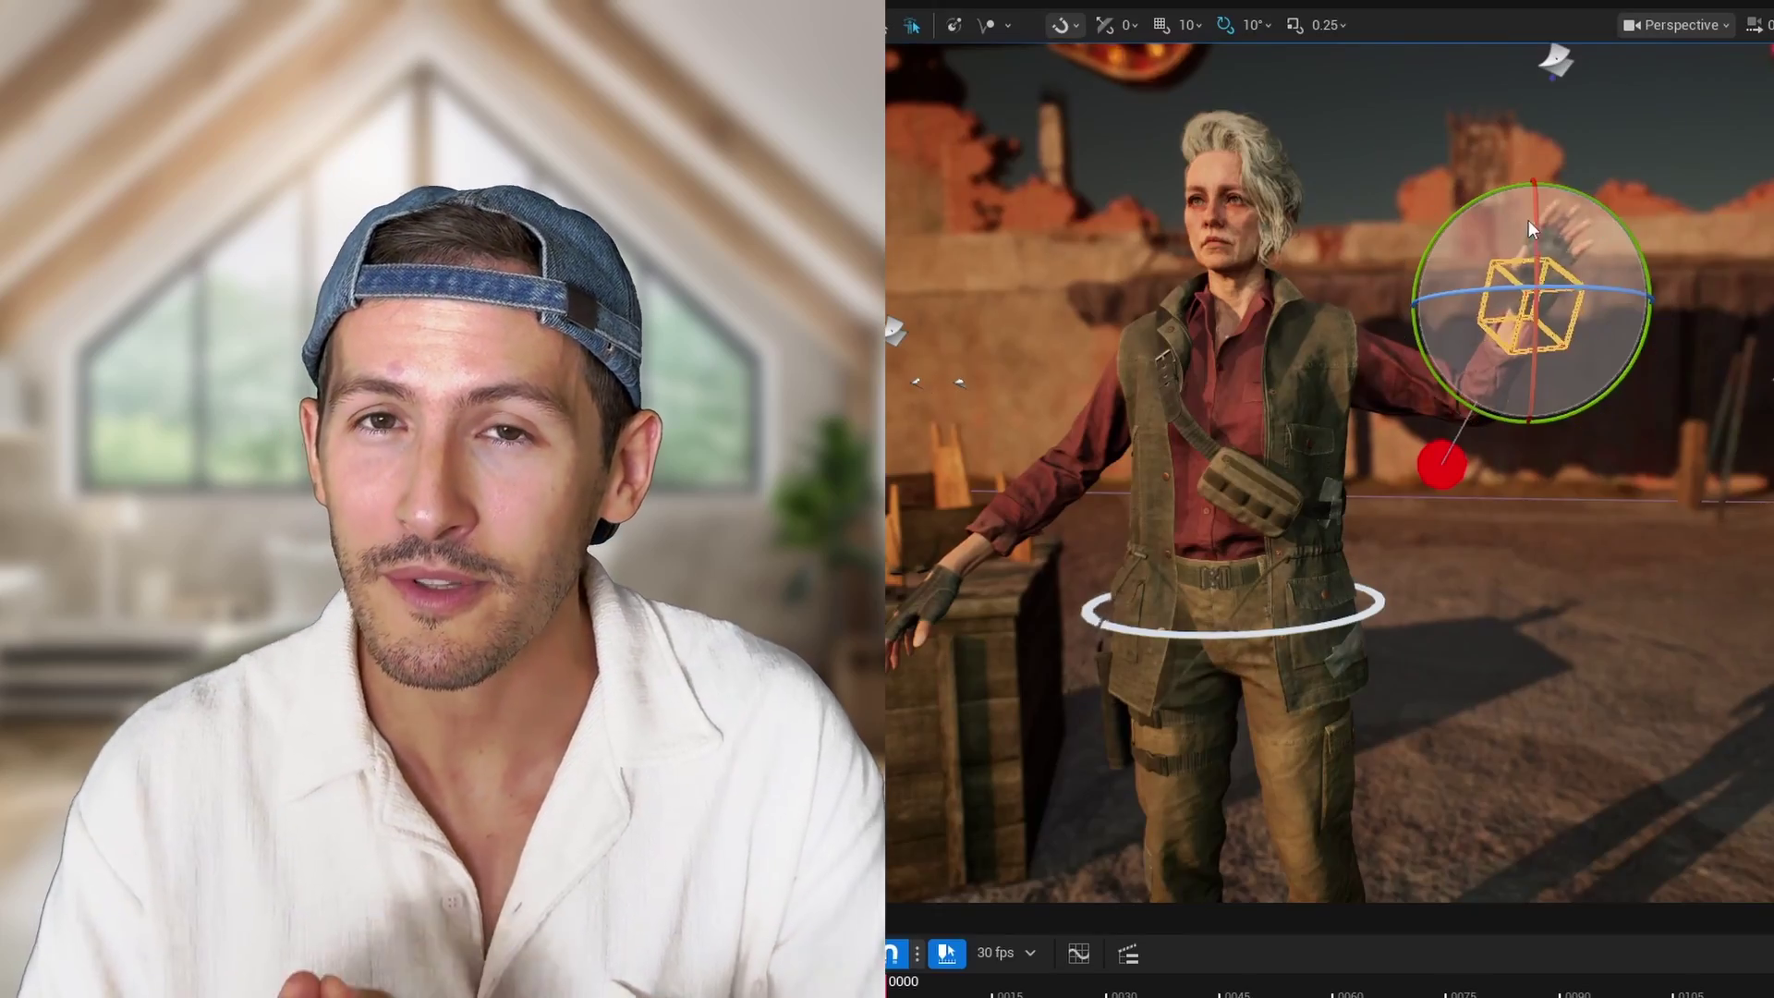
Move the character's left arm IK control upward with the move tool
{"action": "key", "text": "w"}
{"action": "left_click_drag", "start_coordinate": [1532, 303], "coordinate": [1533, 267]}
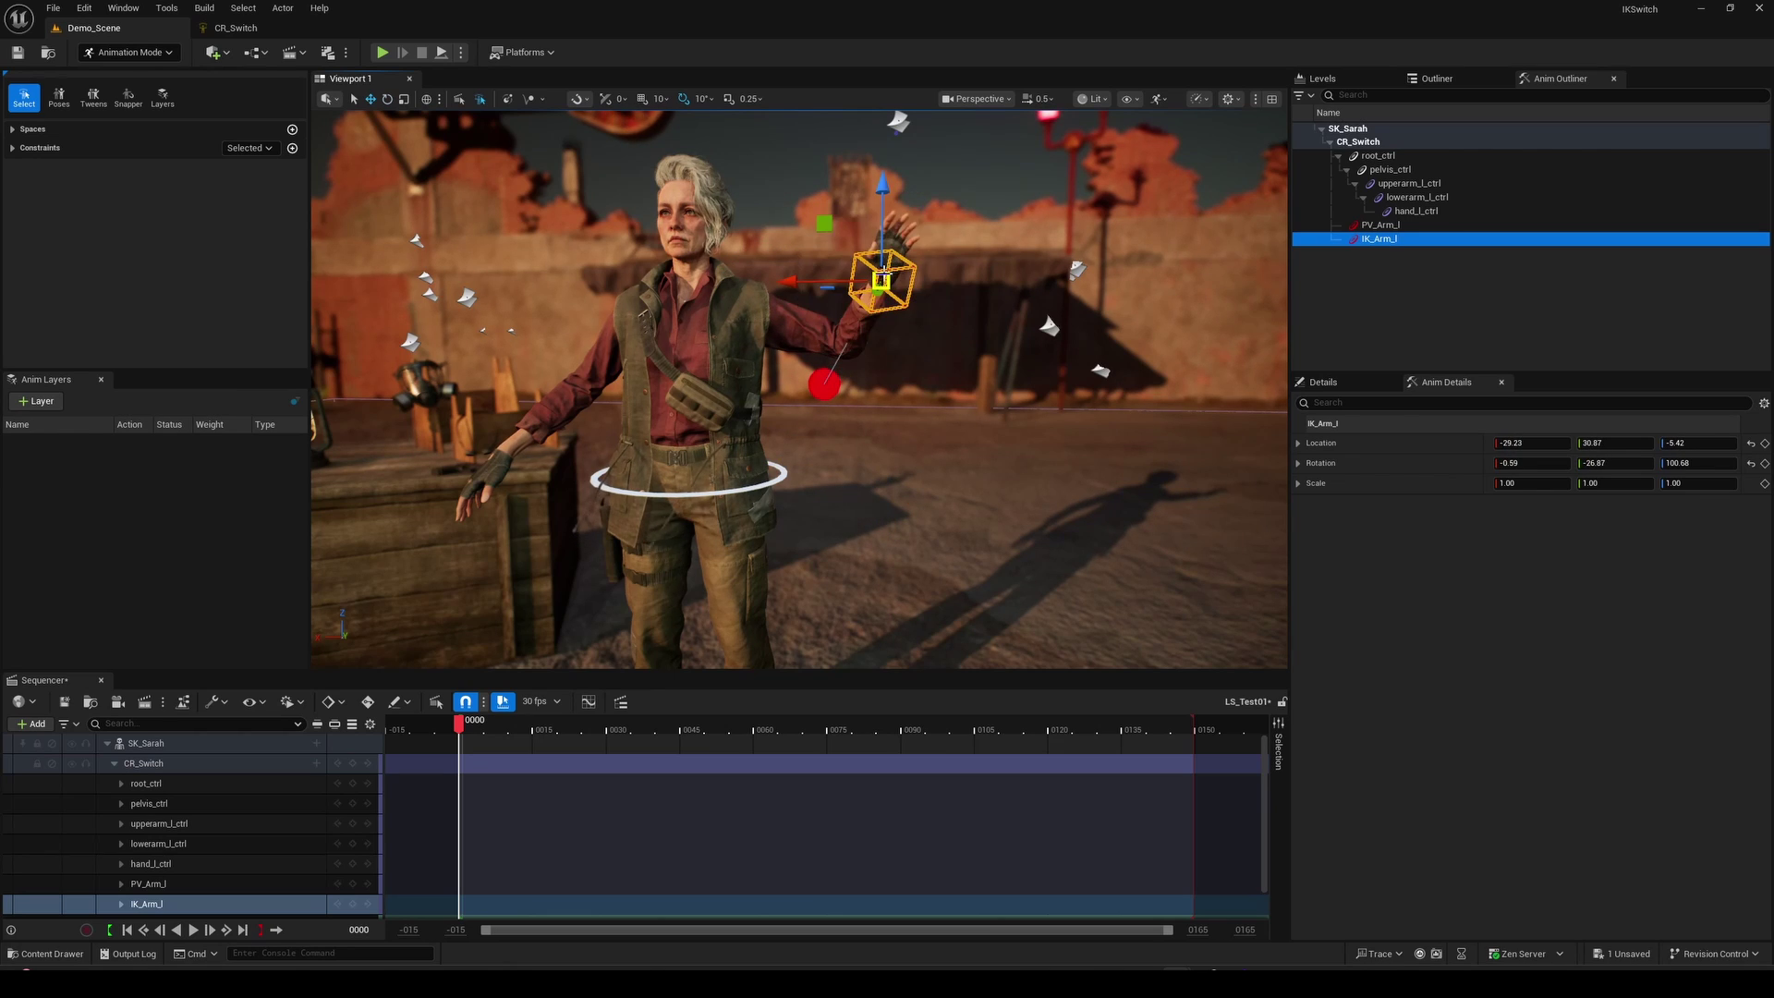
Enable FKIK_Switch on root_ctrl, select the left lower-arm FK control, and turn the switch off again
{"action": "left_click", "coordinate": [146, 783]}
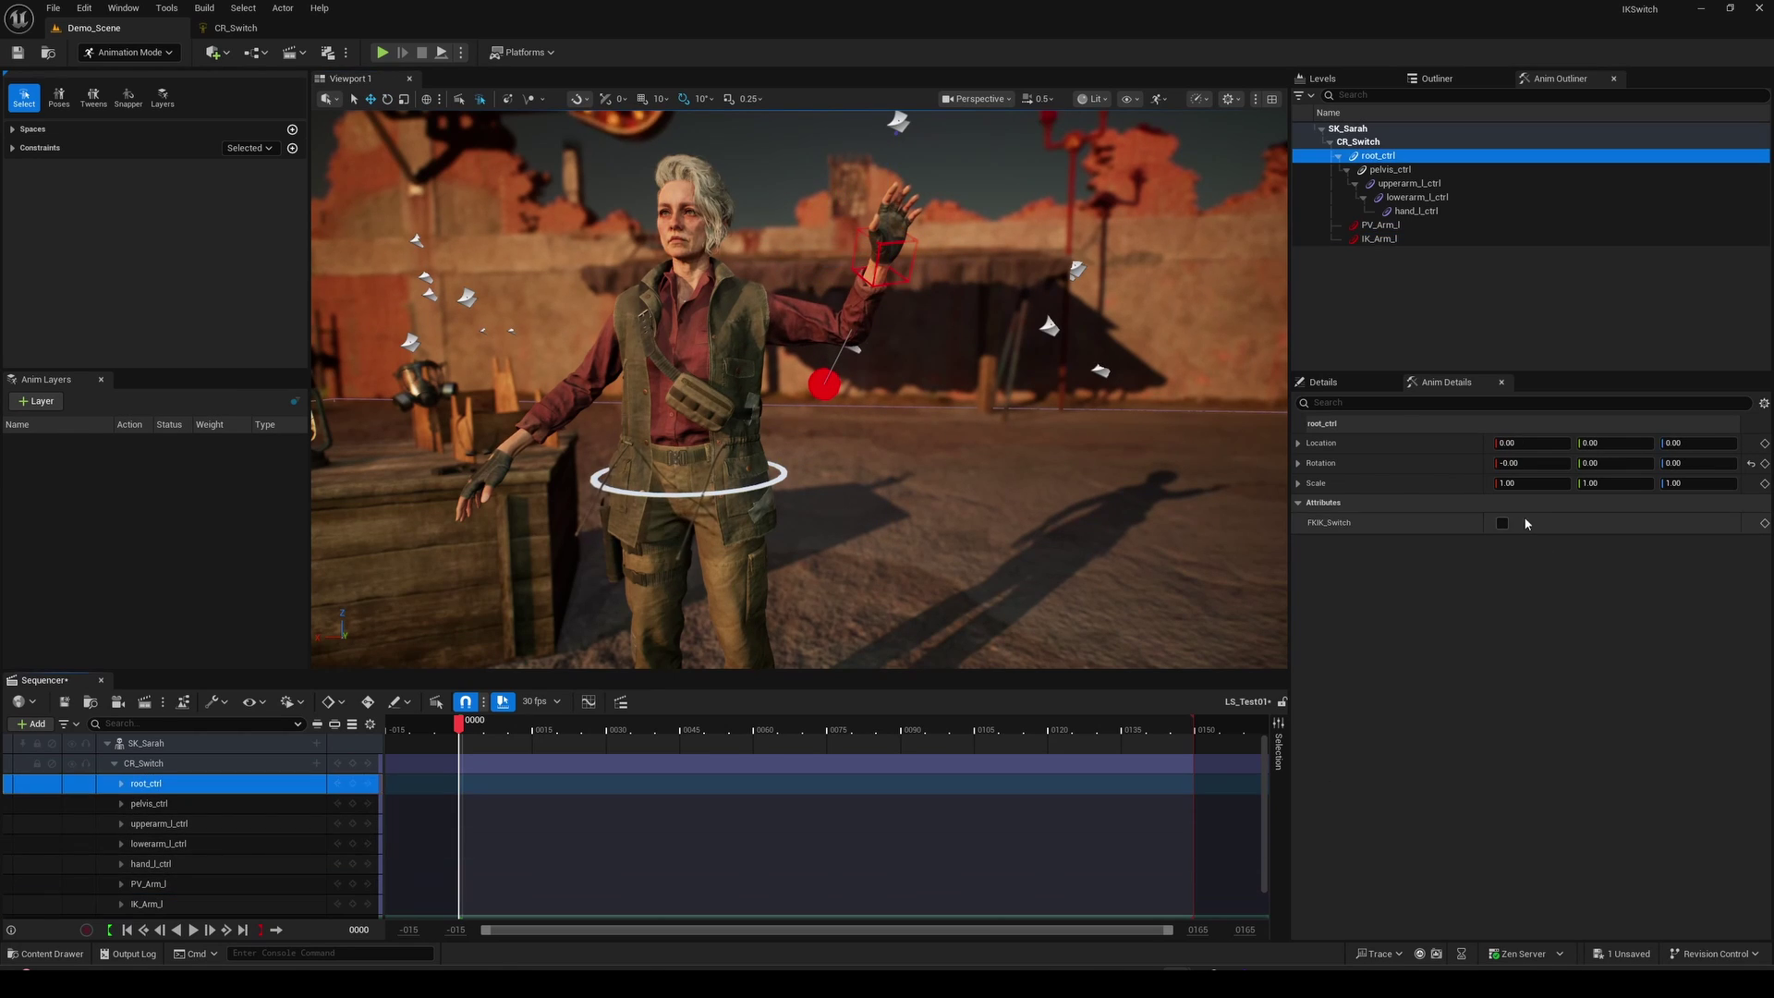
{"action": "left_click", "coordinate": [1501, 524]}
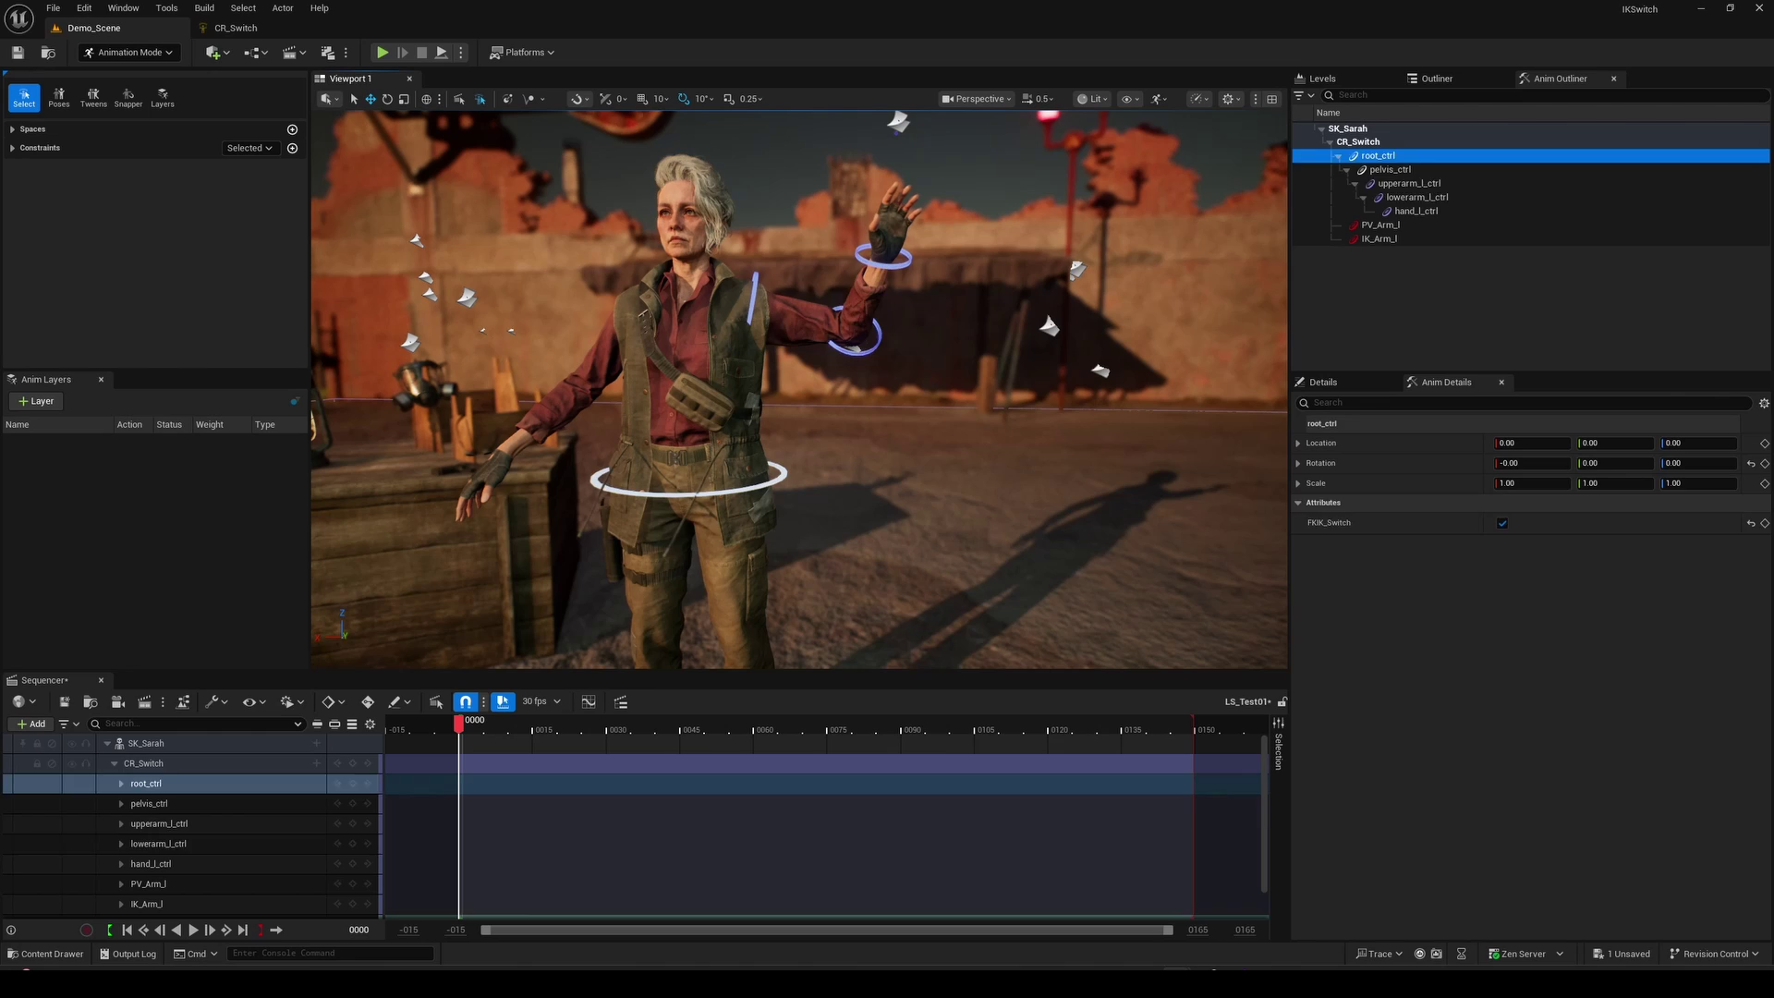
{"action": "left_click", "coordinate": [866, 289]}
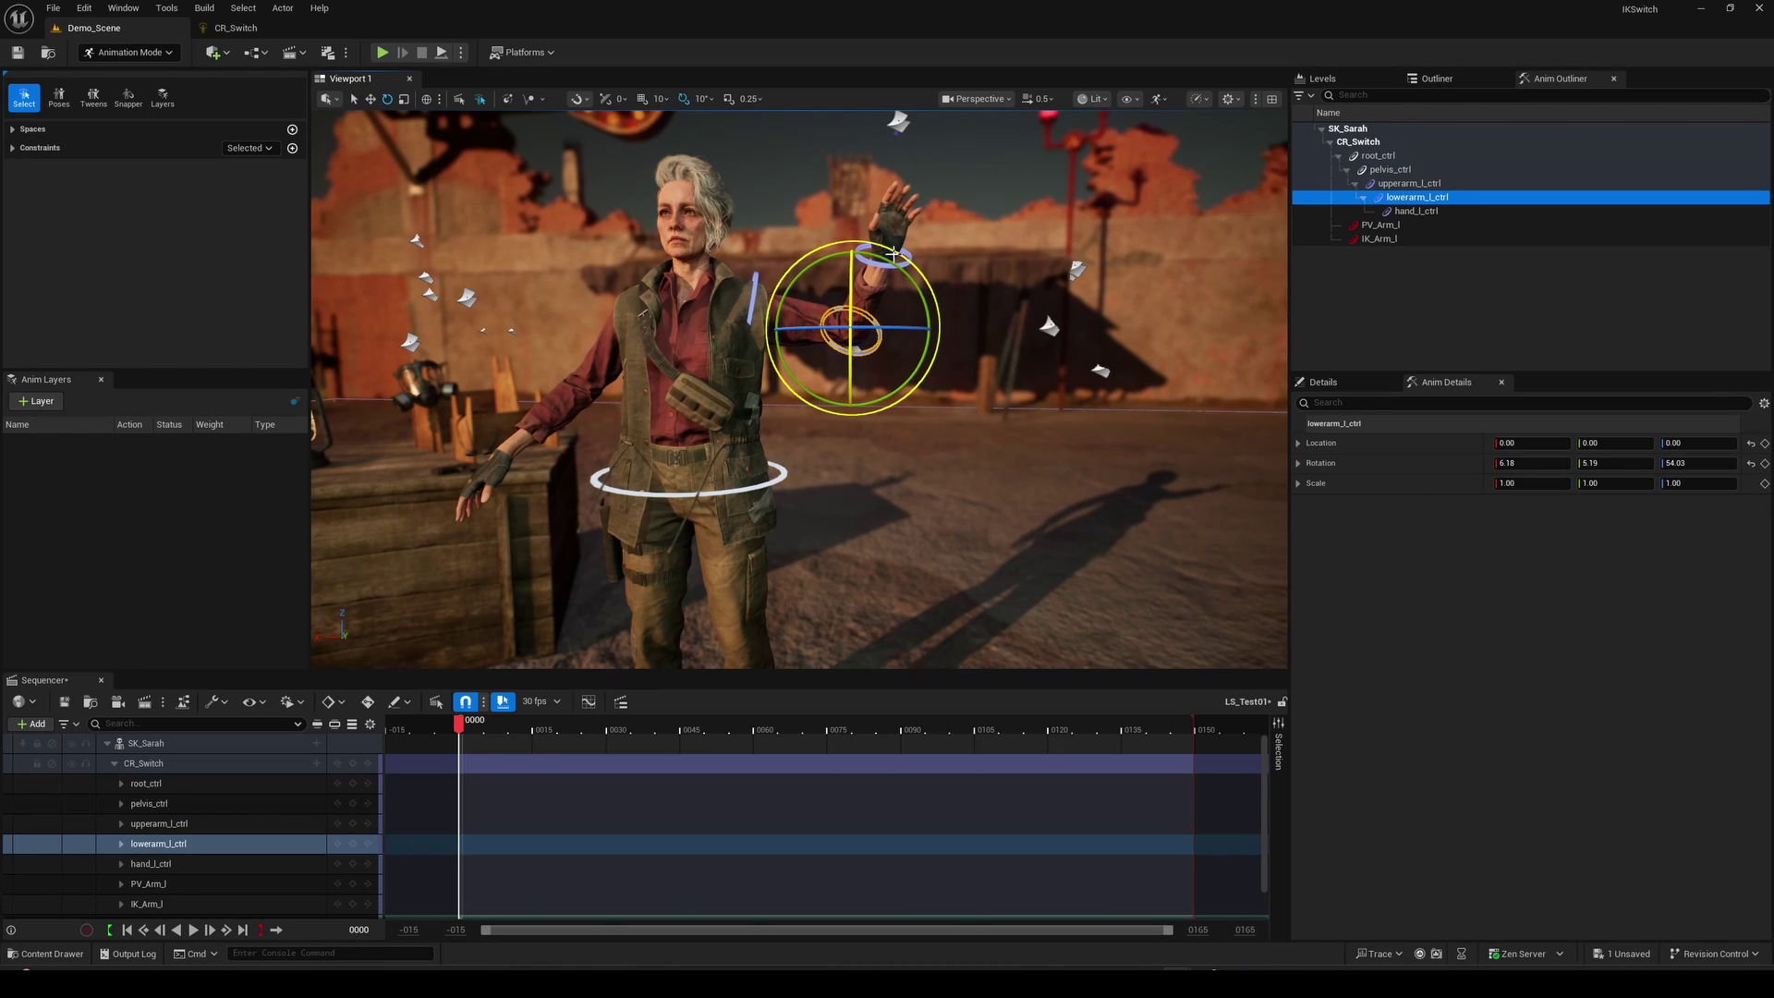
{"action": "left_click", "coordinate": [170, 781]}
{"action": "left_click", "coordinate": [1502, 524]}
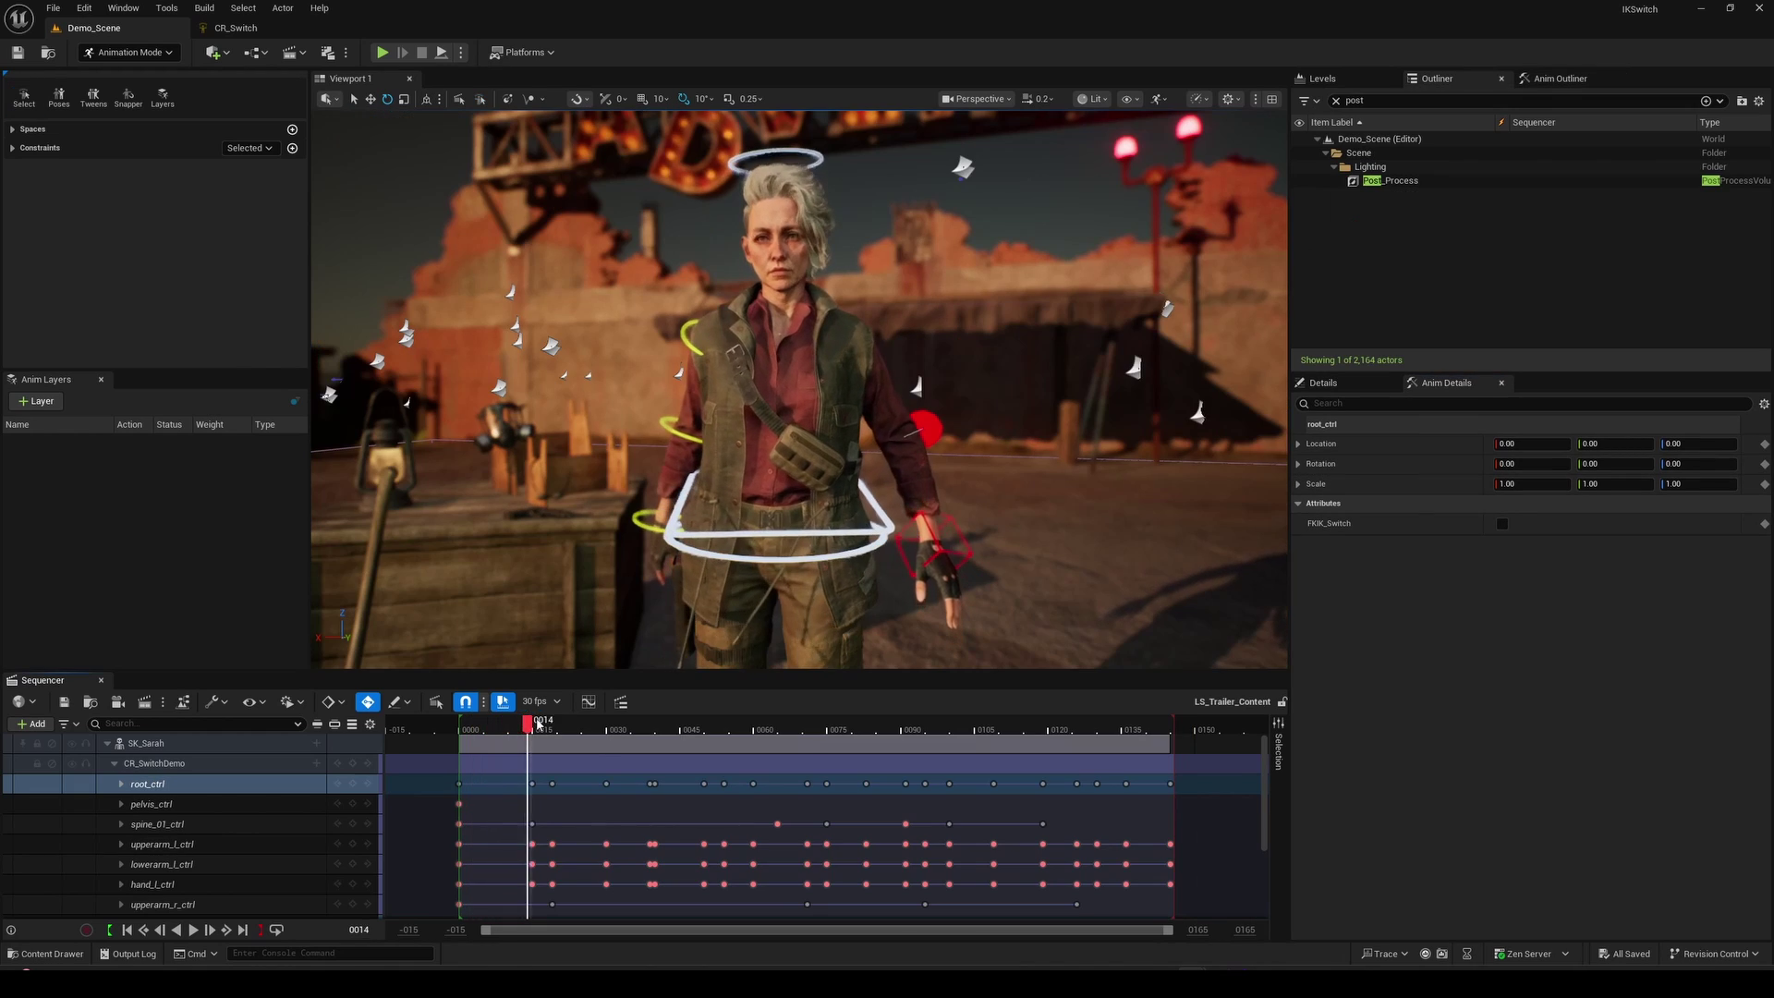
Scrub the sequence forward from frame 14 to preview the character's arm animation
{"action": "left_click_drag", "start_coordinate": [529, 720], "coordinate": [1057, 673]}
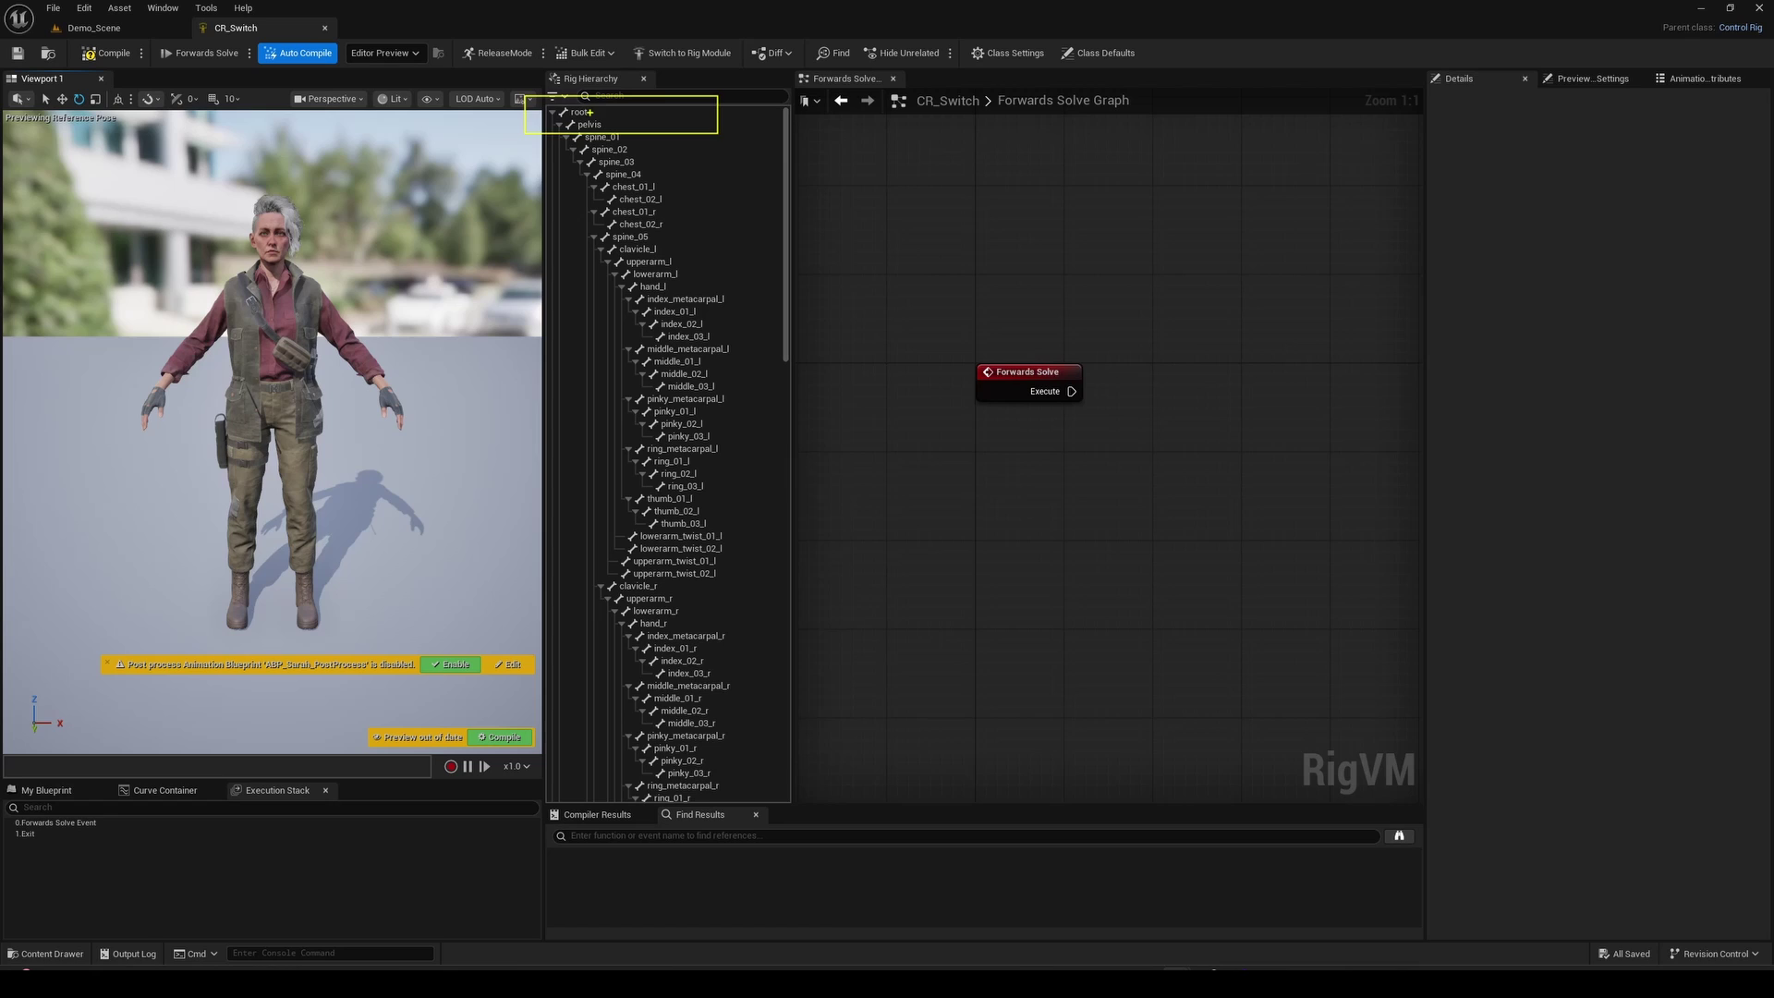
Create new controls from the root and pelvis bones in the rig hierarchy
{"action": "right_click", "coordinate": [607, 124]}
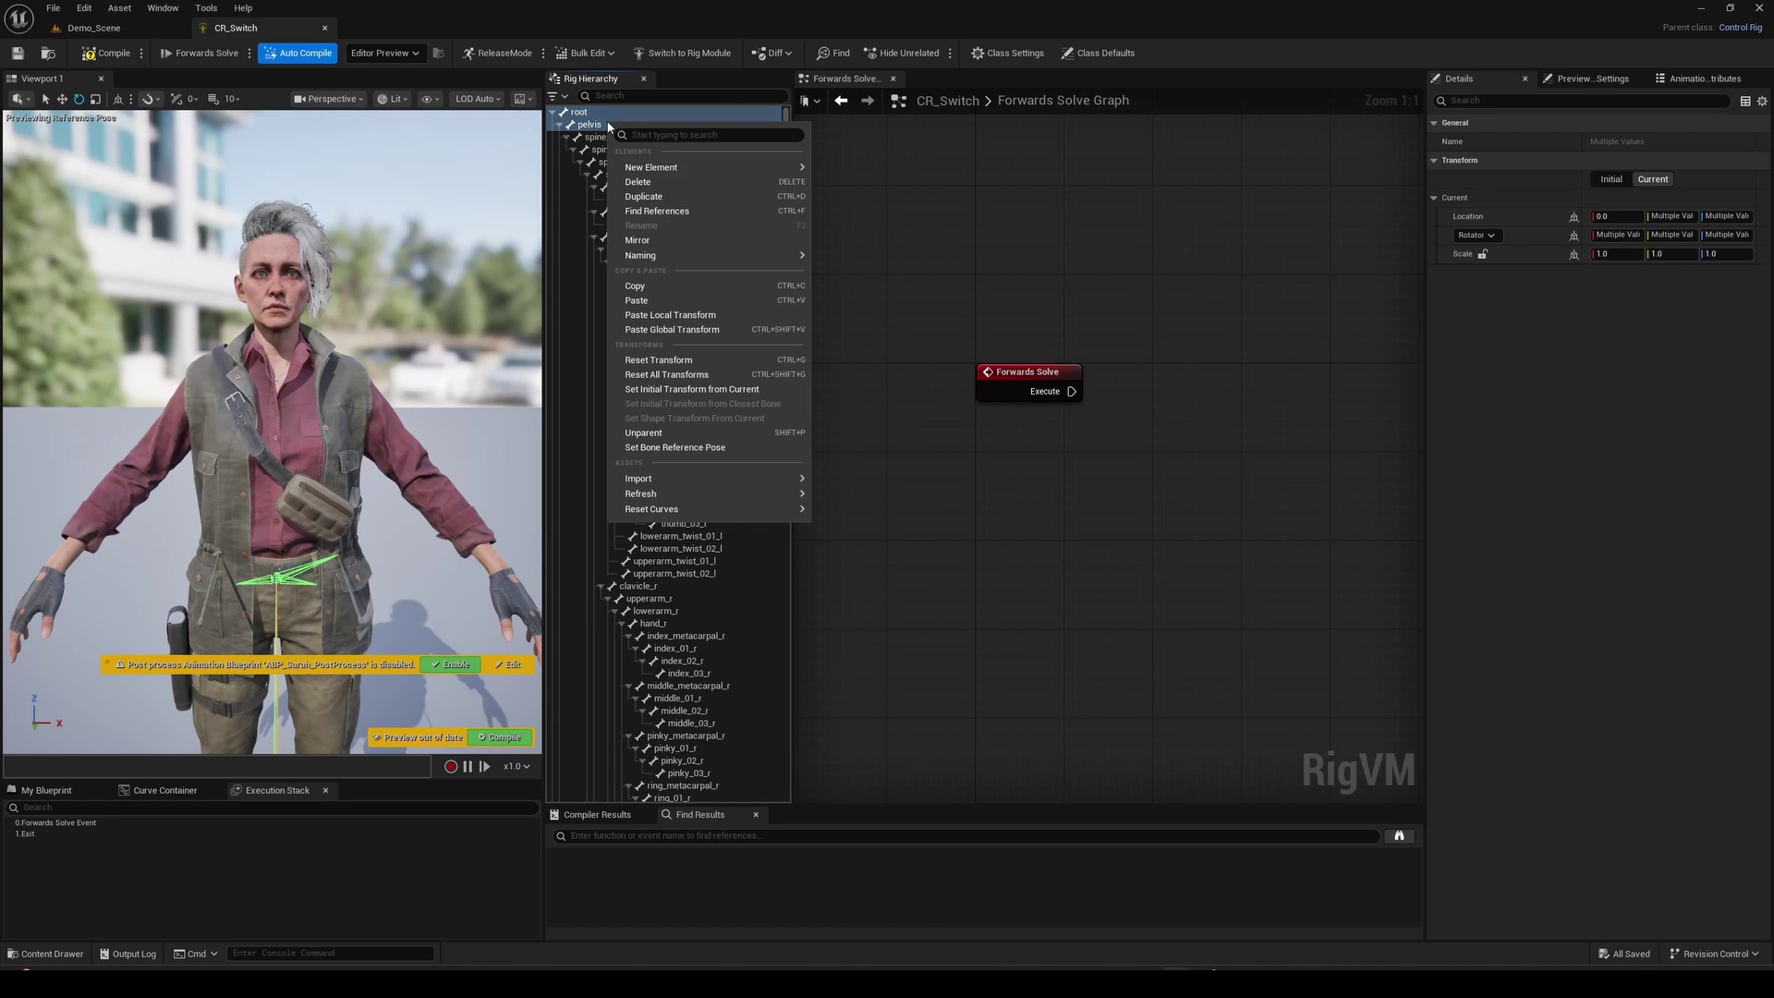
{"action": "mouse_move", "coordinate": [761, 165]}
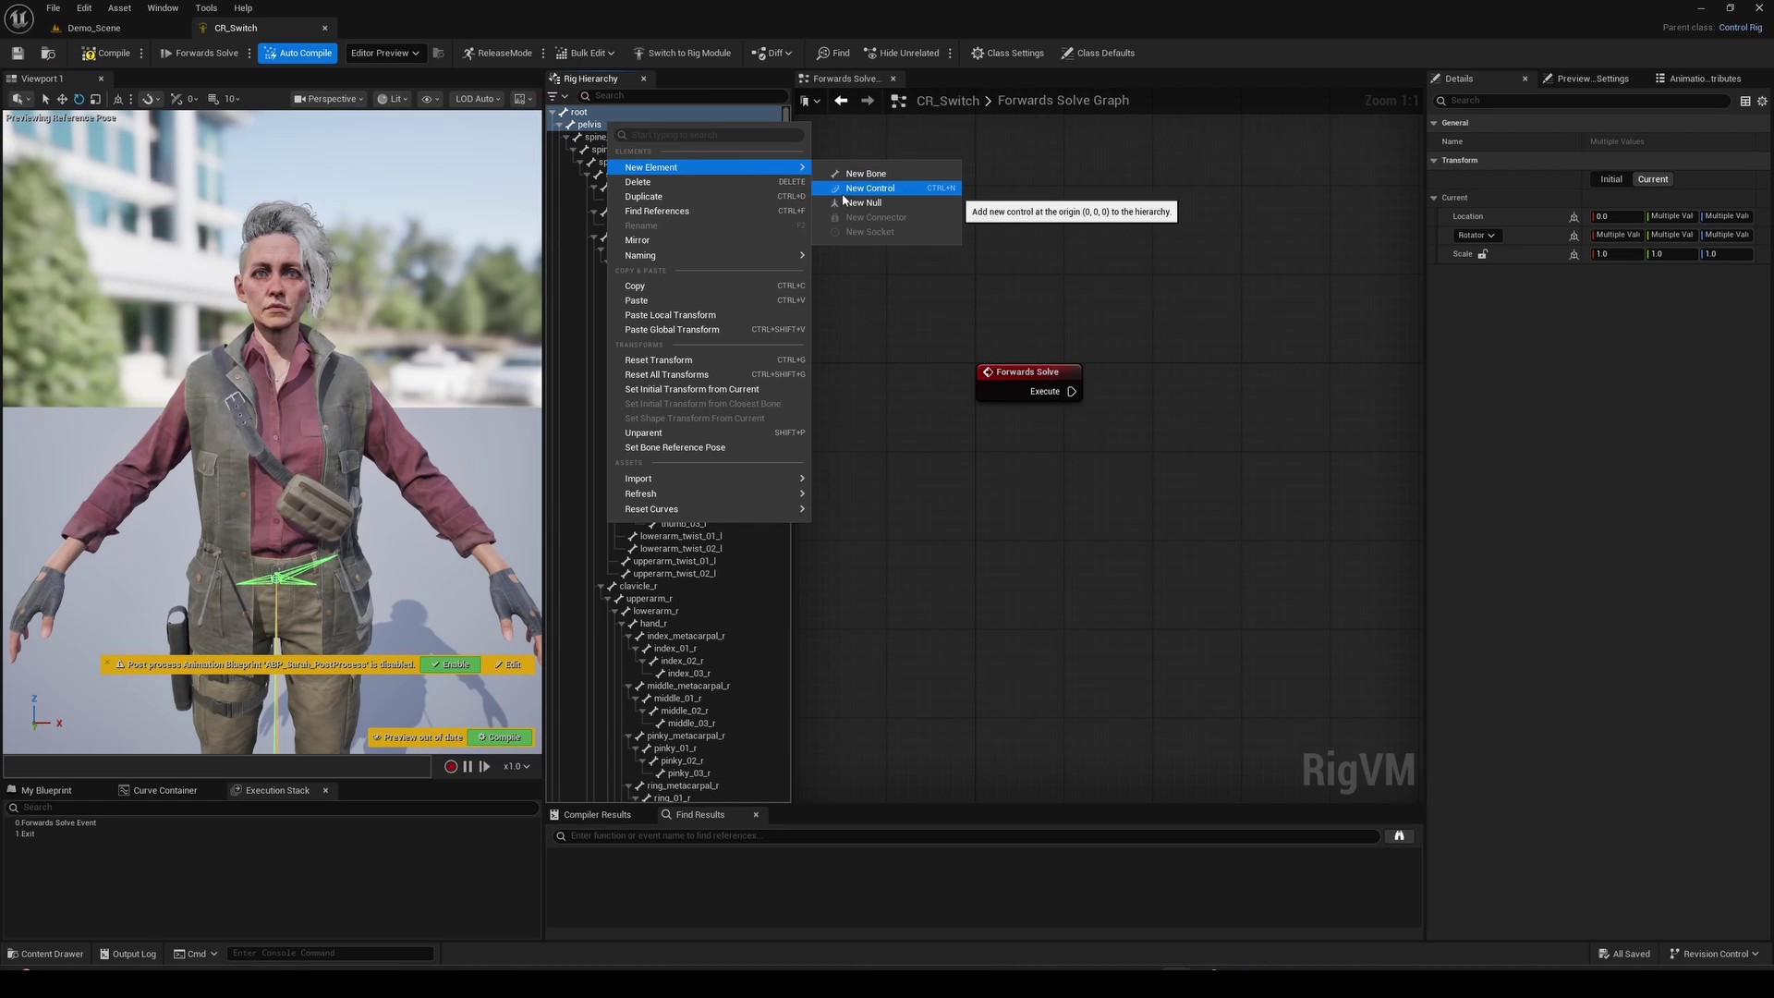
{"action": "left_click", "coordinate": [881, 189]}
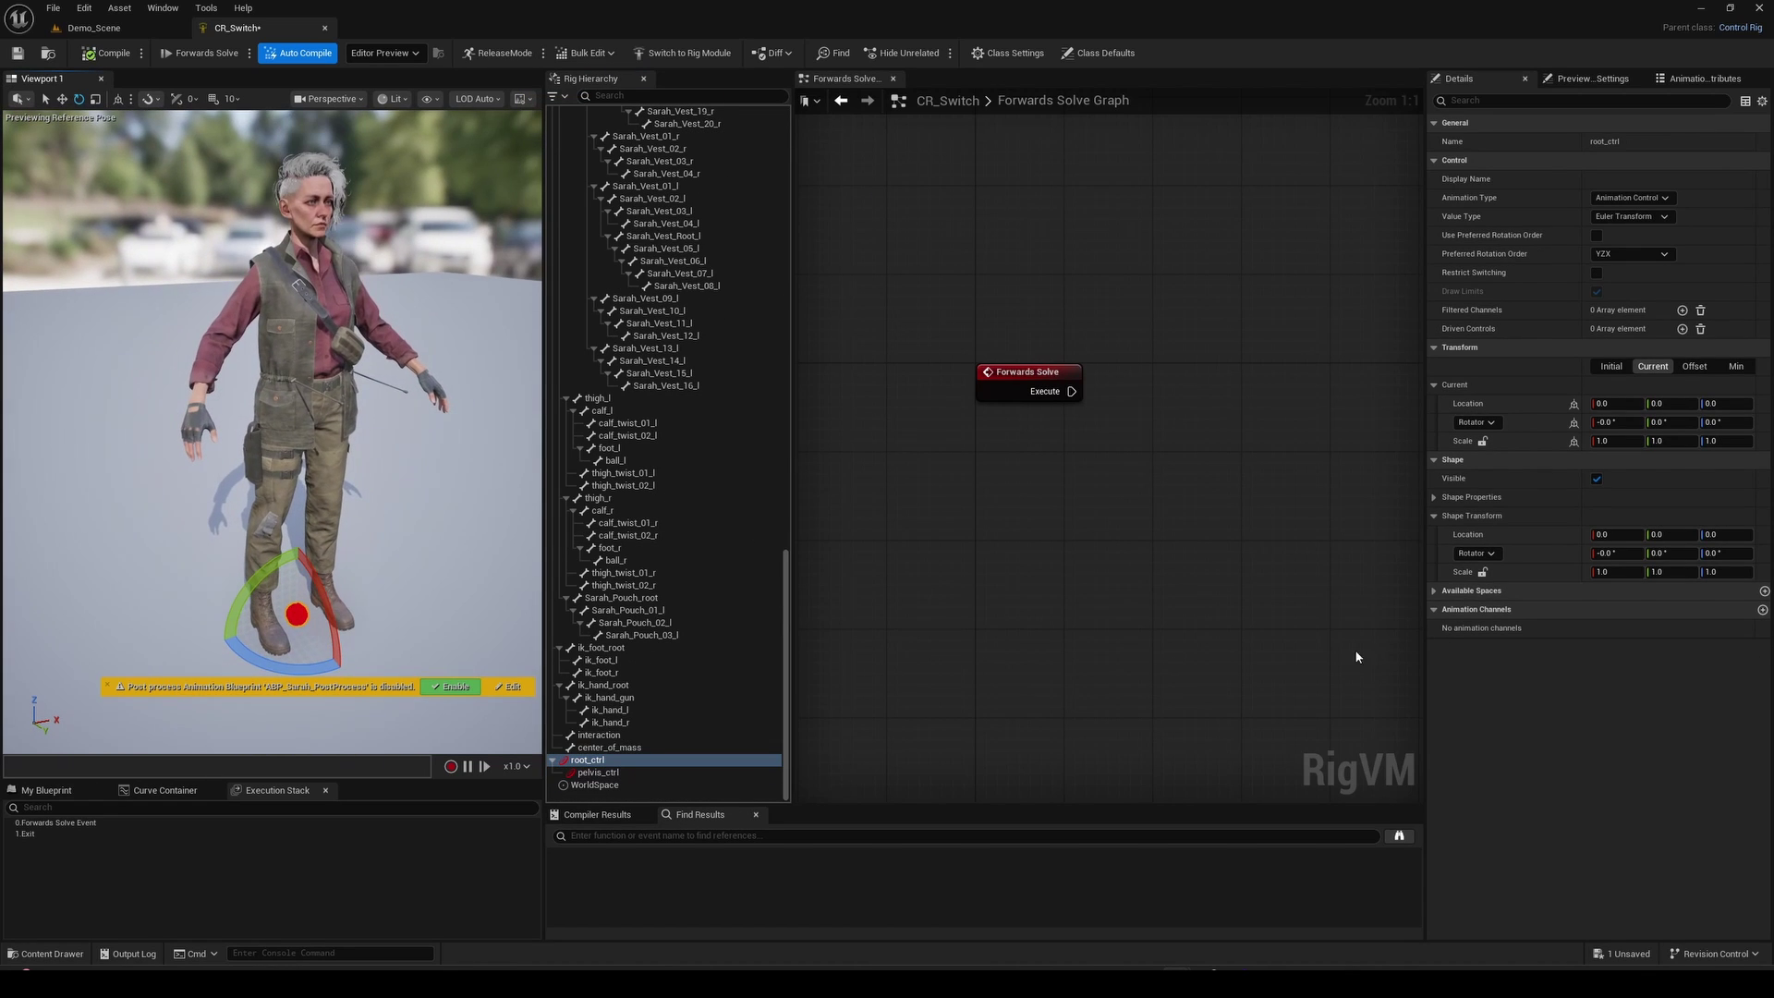
Give root_ctrl the Octagon_Thick shape and set its shape scale to 10
{"action": "left_click", "coordinate": [1628, 523]}
{"action": "type", "text": "ot"}
{"action": "left_click", "coordinate": [1620, 557]}
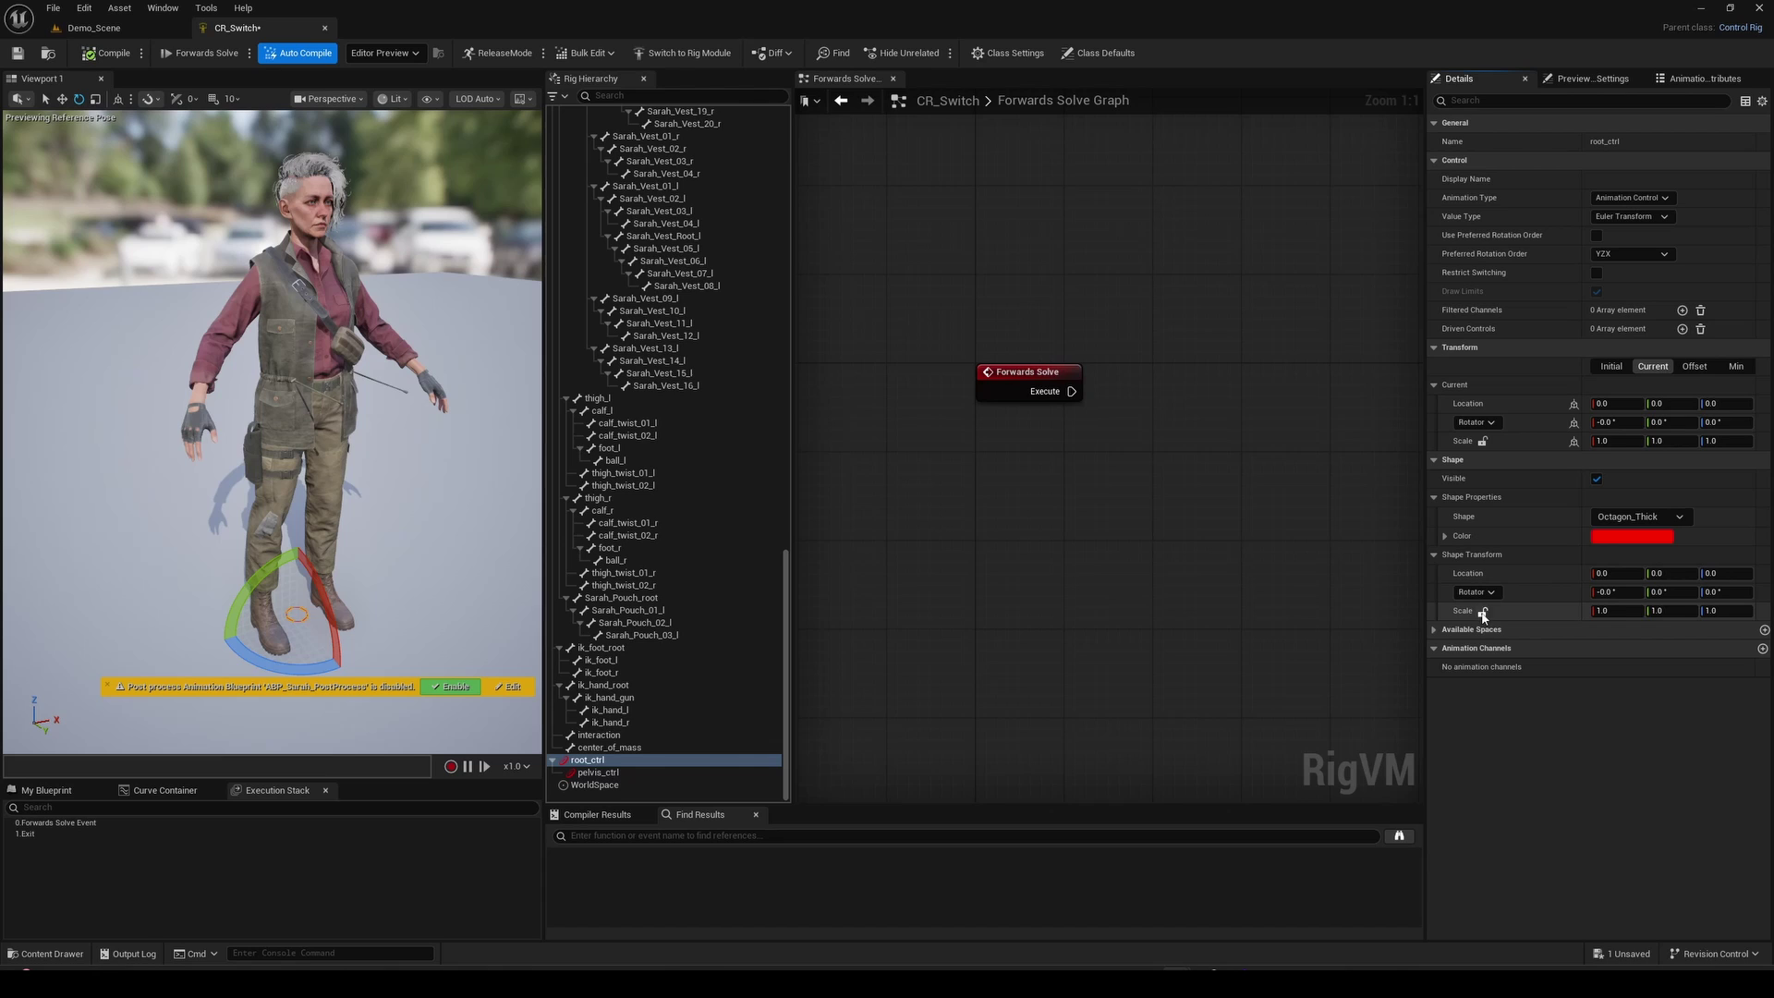
{"action": "type", "text": "10"}
{"action": "key", "text": "Return"}
Give pelvis_ctrl the Circle_Thick shape, rotated 90° on Y and scaled to 5
{"action": "left_click", "coordinate": [601, 773]}
{"action": "left_click", "coordinate": [1636, 538]}
{"action": "type", "text": "circl"}
{"action": "left_click", "coordinate": [1634, 576]}
{"action": "left_click", "coordinate": [1678, 612]}
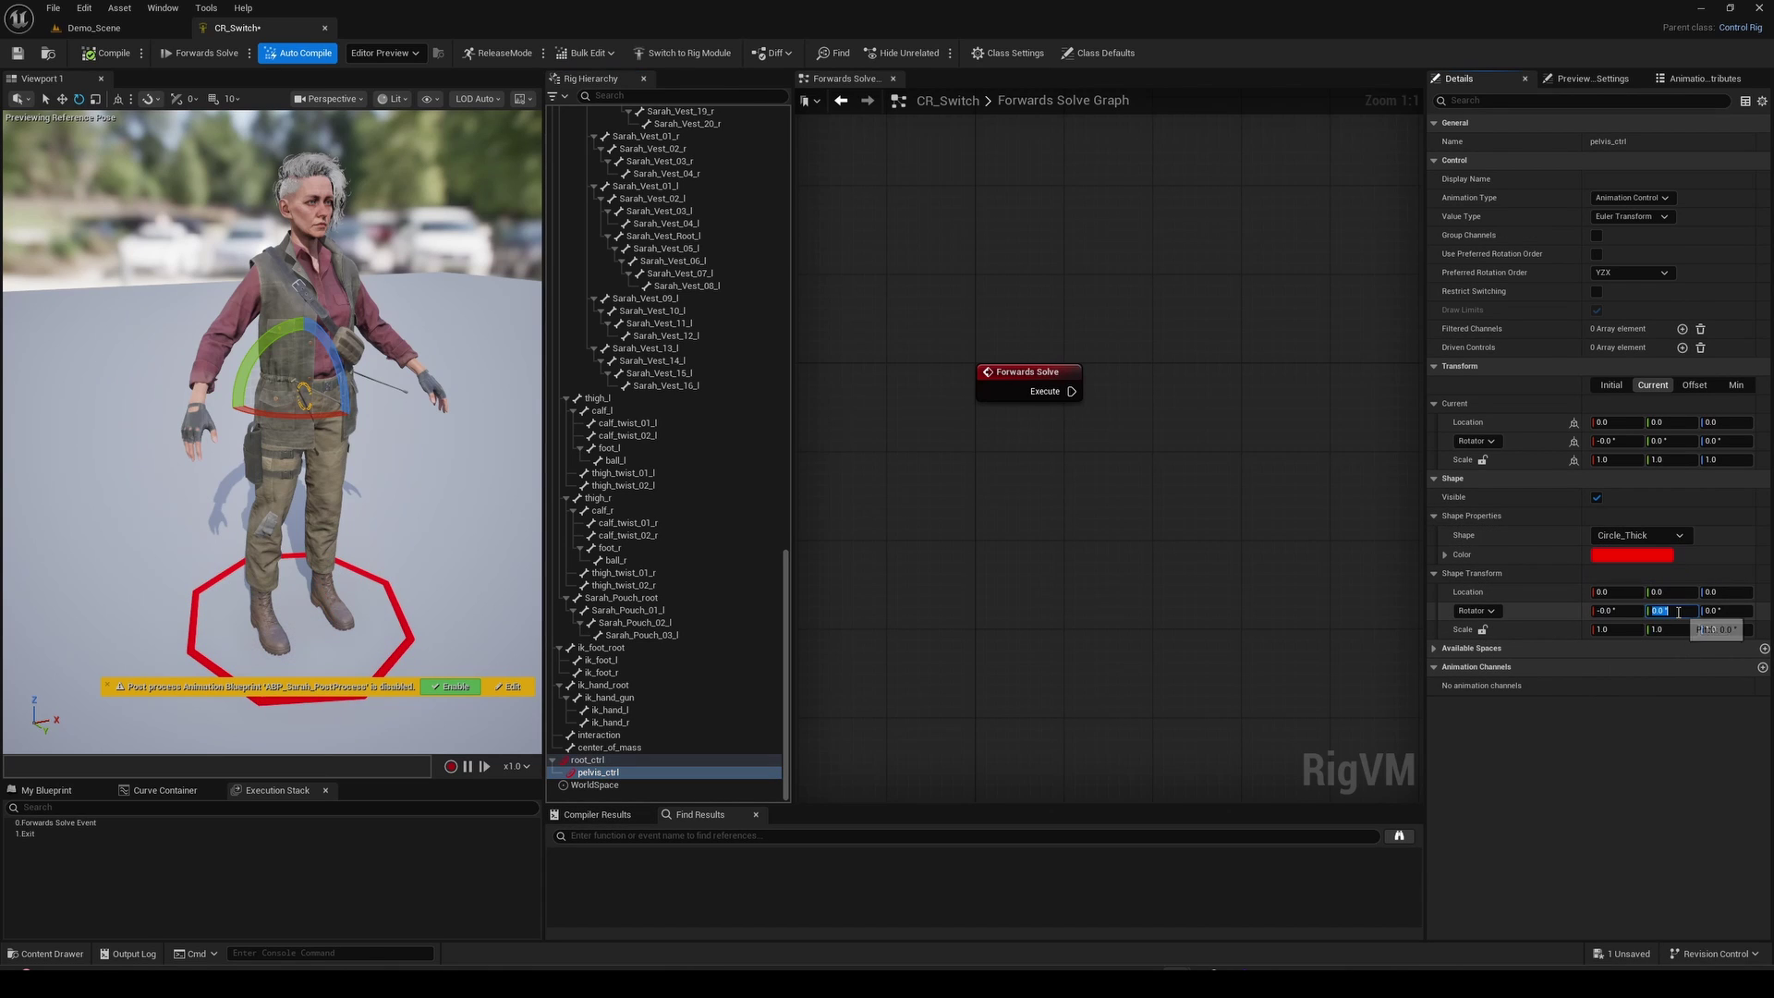
Colour the root_ctrl and pelvis_ctrl shapes white and save the control rig
{"action": "left_click", "coordinate": [591, 760]}
{"action": "left_click", "coordinate": [628, 773], "text": "shift"}
{"action": "left_click", "coordinate": [1632, 537]}
{"action": "left_click", "coordinate": [1378, 638]}
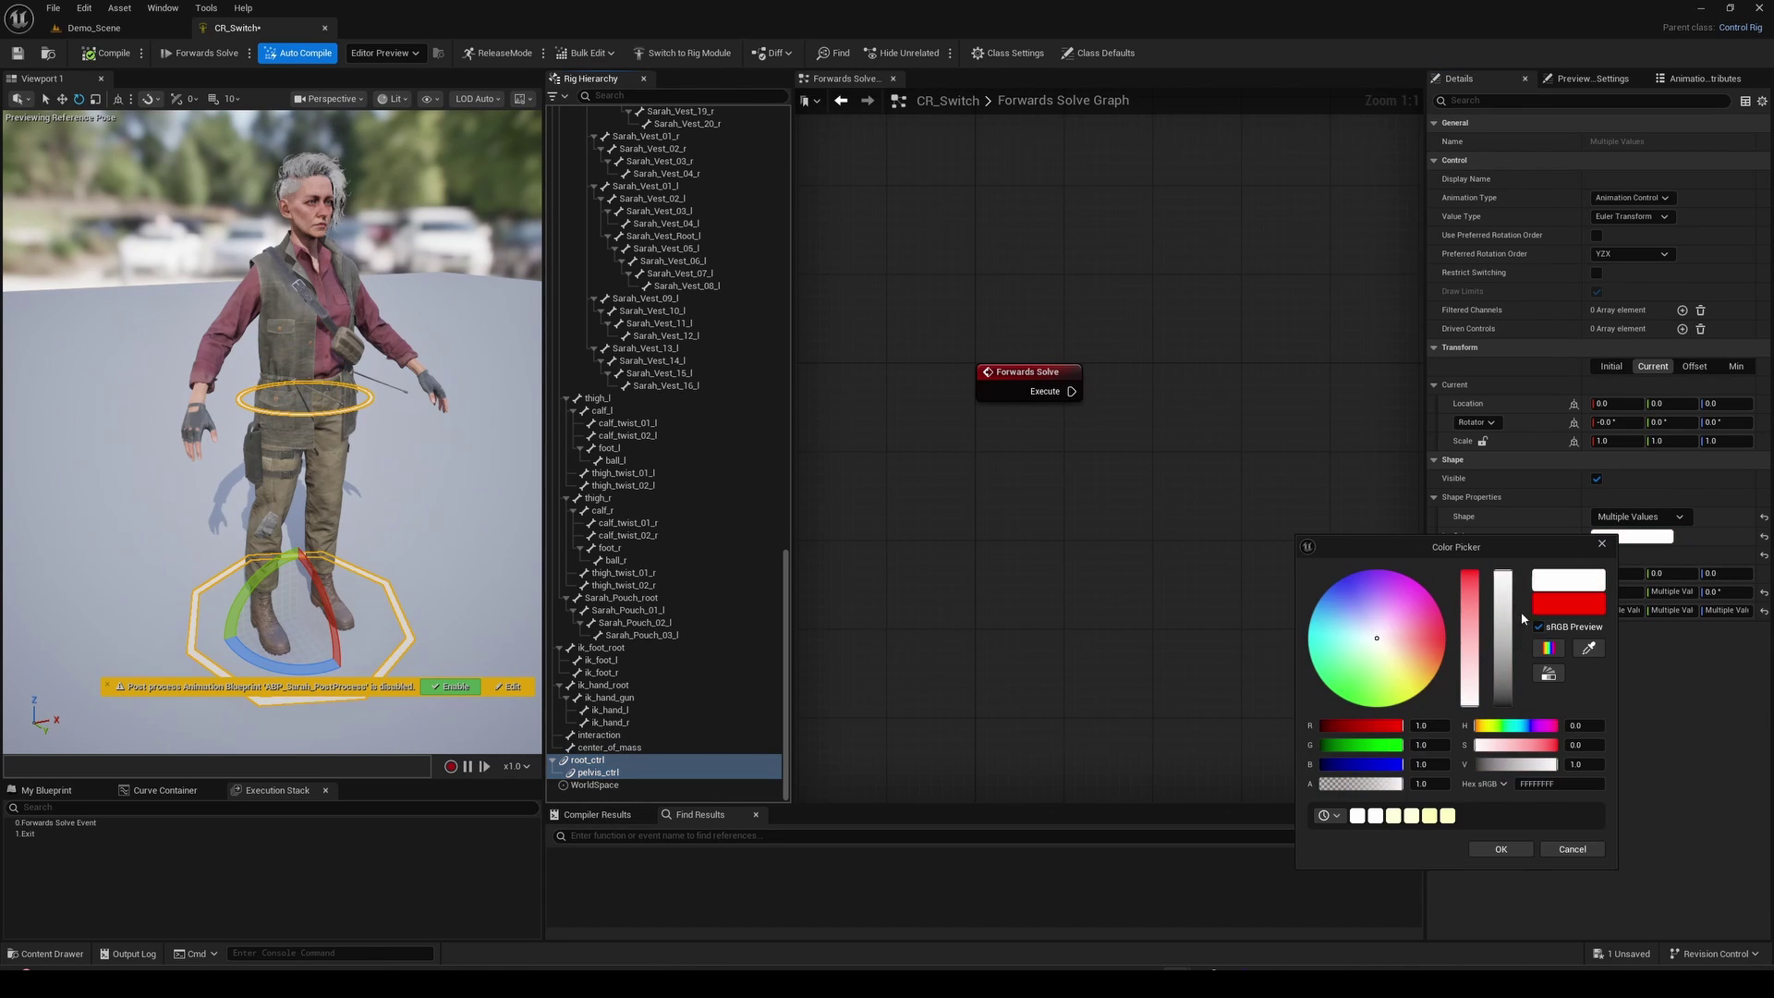
{"action": "left_click", "coordinate": [1500, 846]}
{"action": "left_click", "coordinate": [18, 54]}
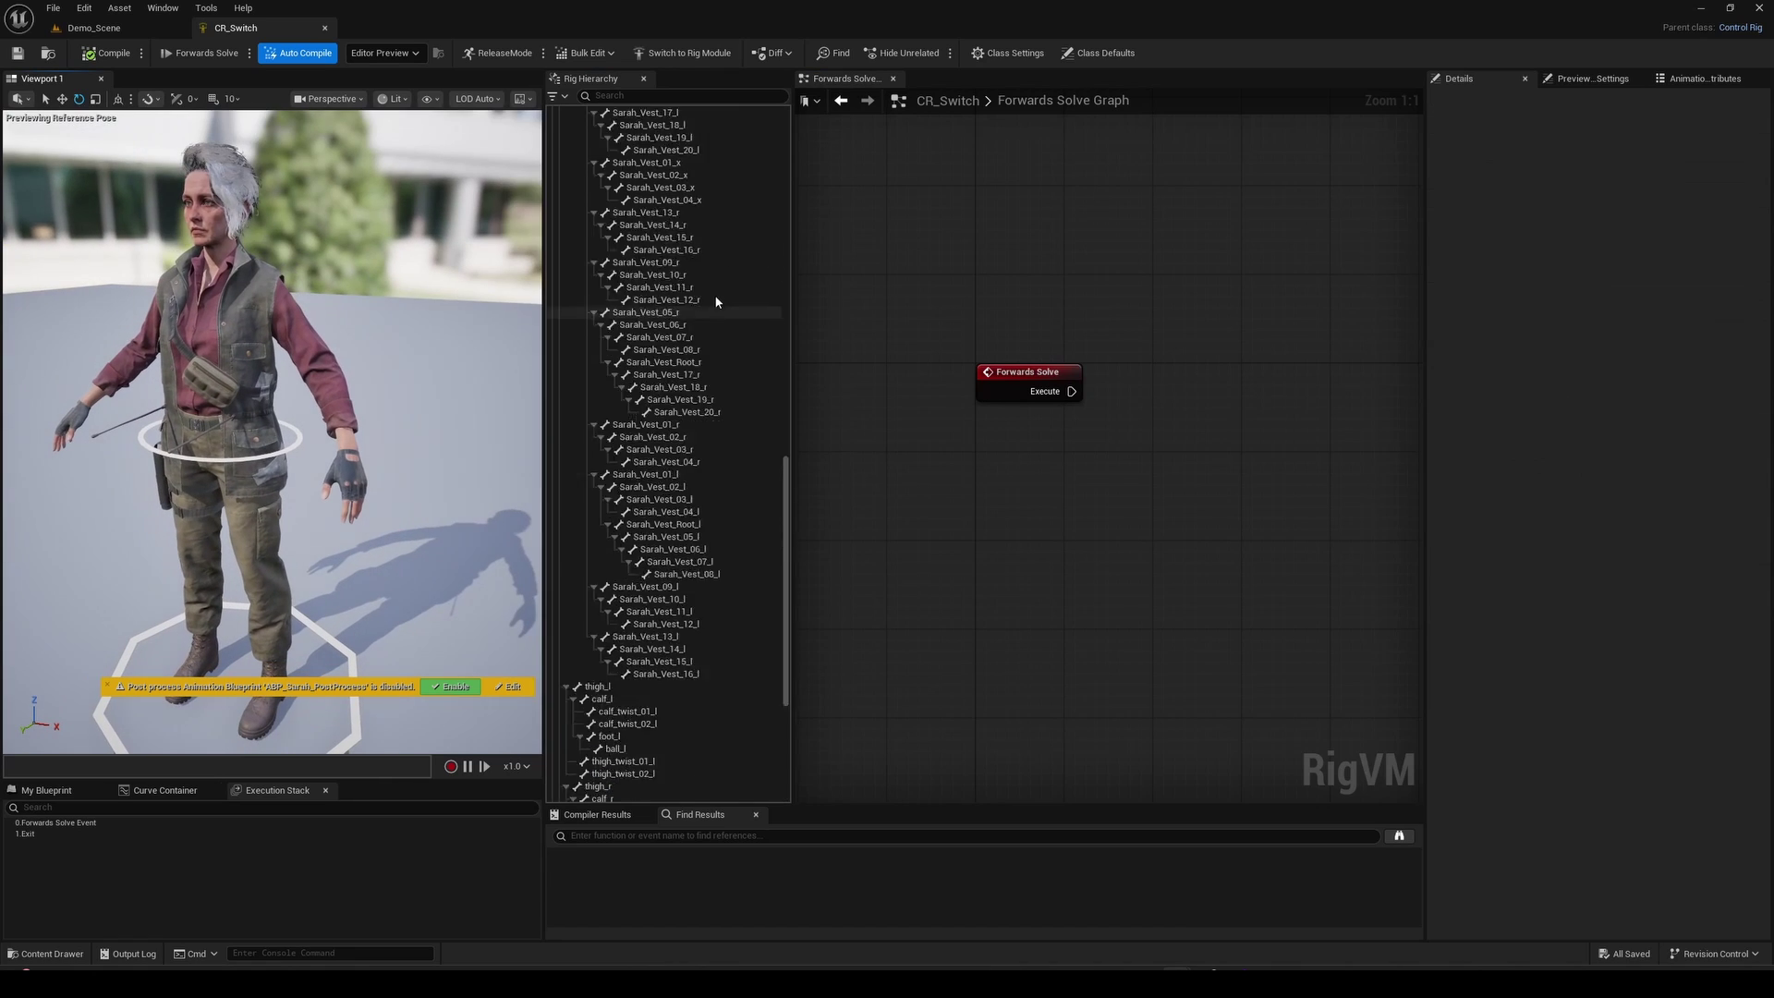
Create controls from the upperarm_l, lowerarm_l and hand_l bones and parent the arm chain under pelvis_ctrl
{"action": "scroll", "coordinate": [720, 306], "scroll_direction": "up", "scroll_amount": 5}
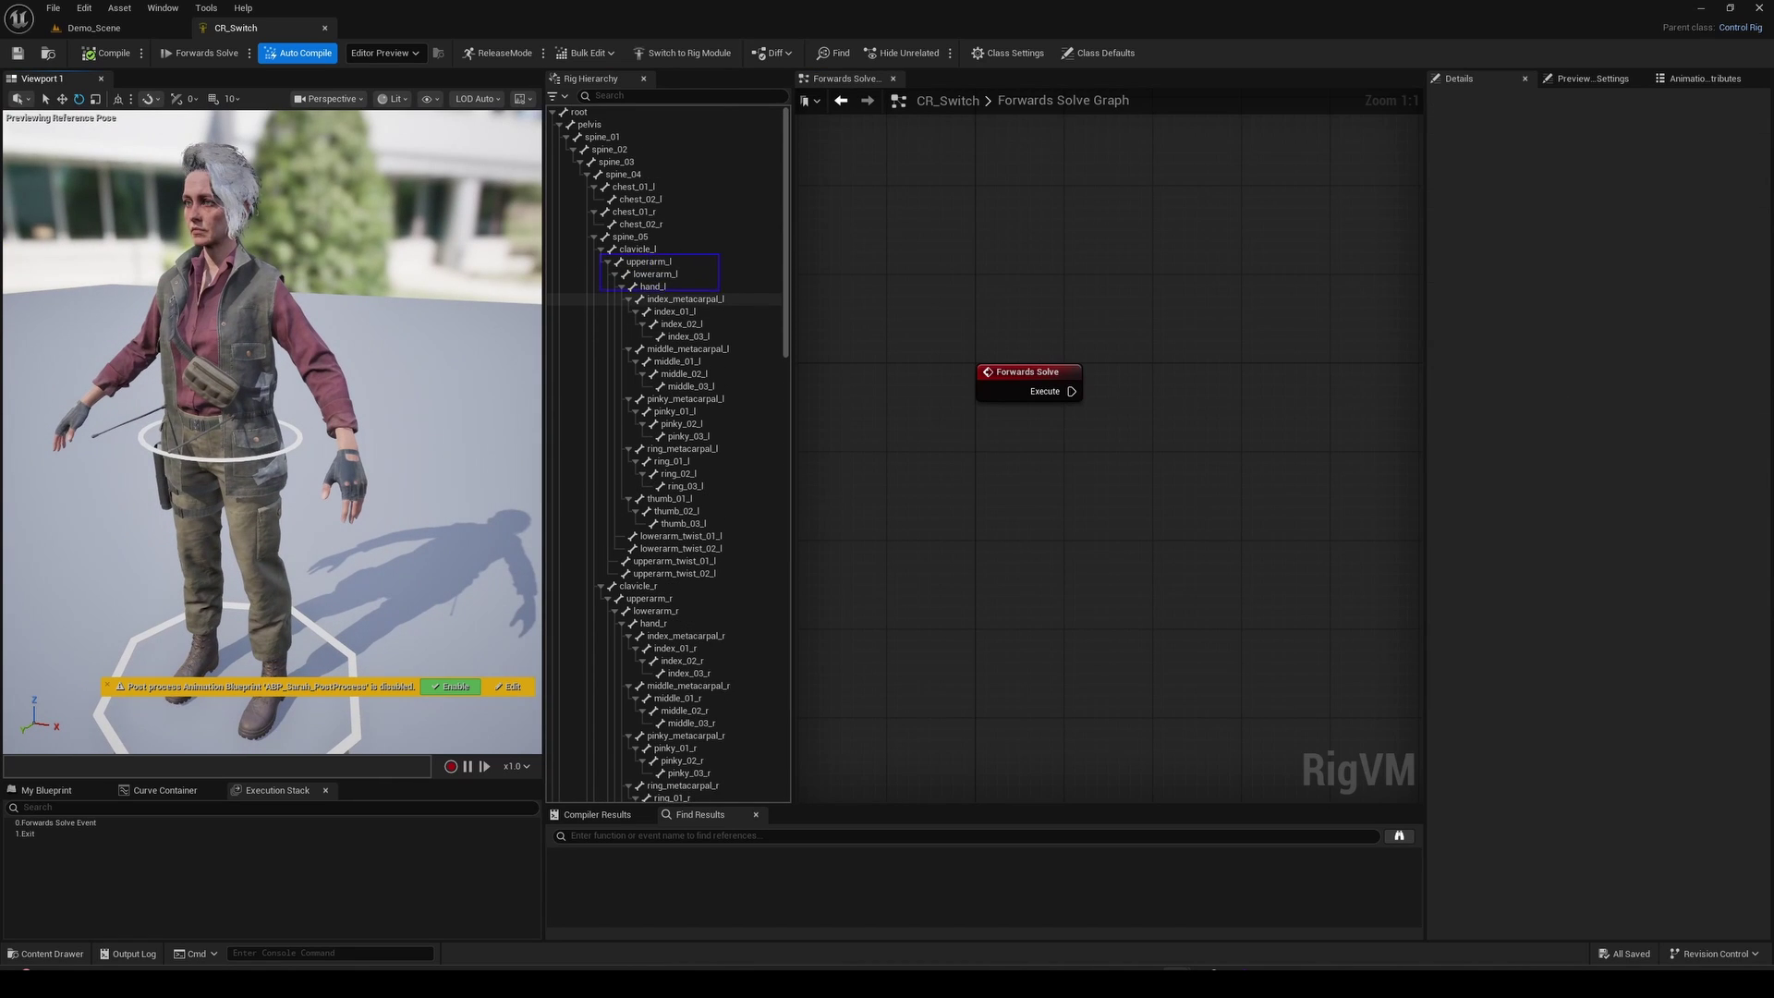
{"action": "left_click", "coordinate": [668, 286]}
{"action": "right_click", "coordinate": [652, 288]}
{"action": "mouse_move", "coordinate": [693, 301]}
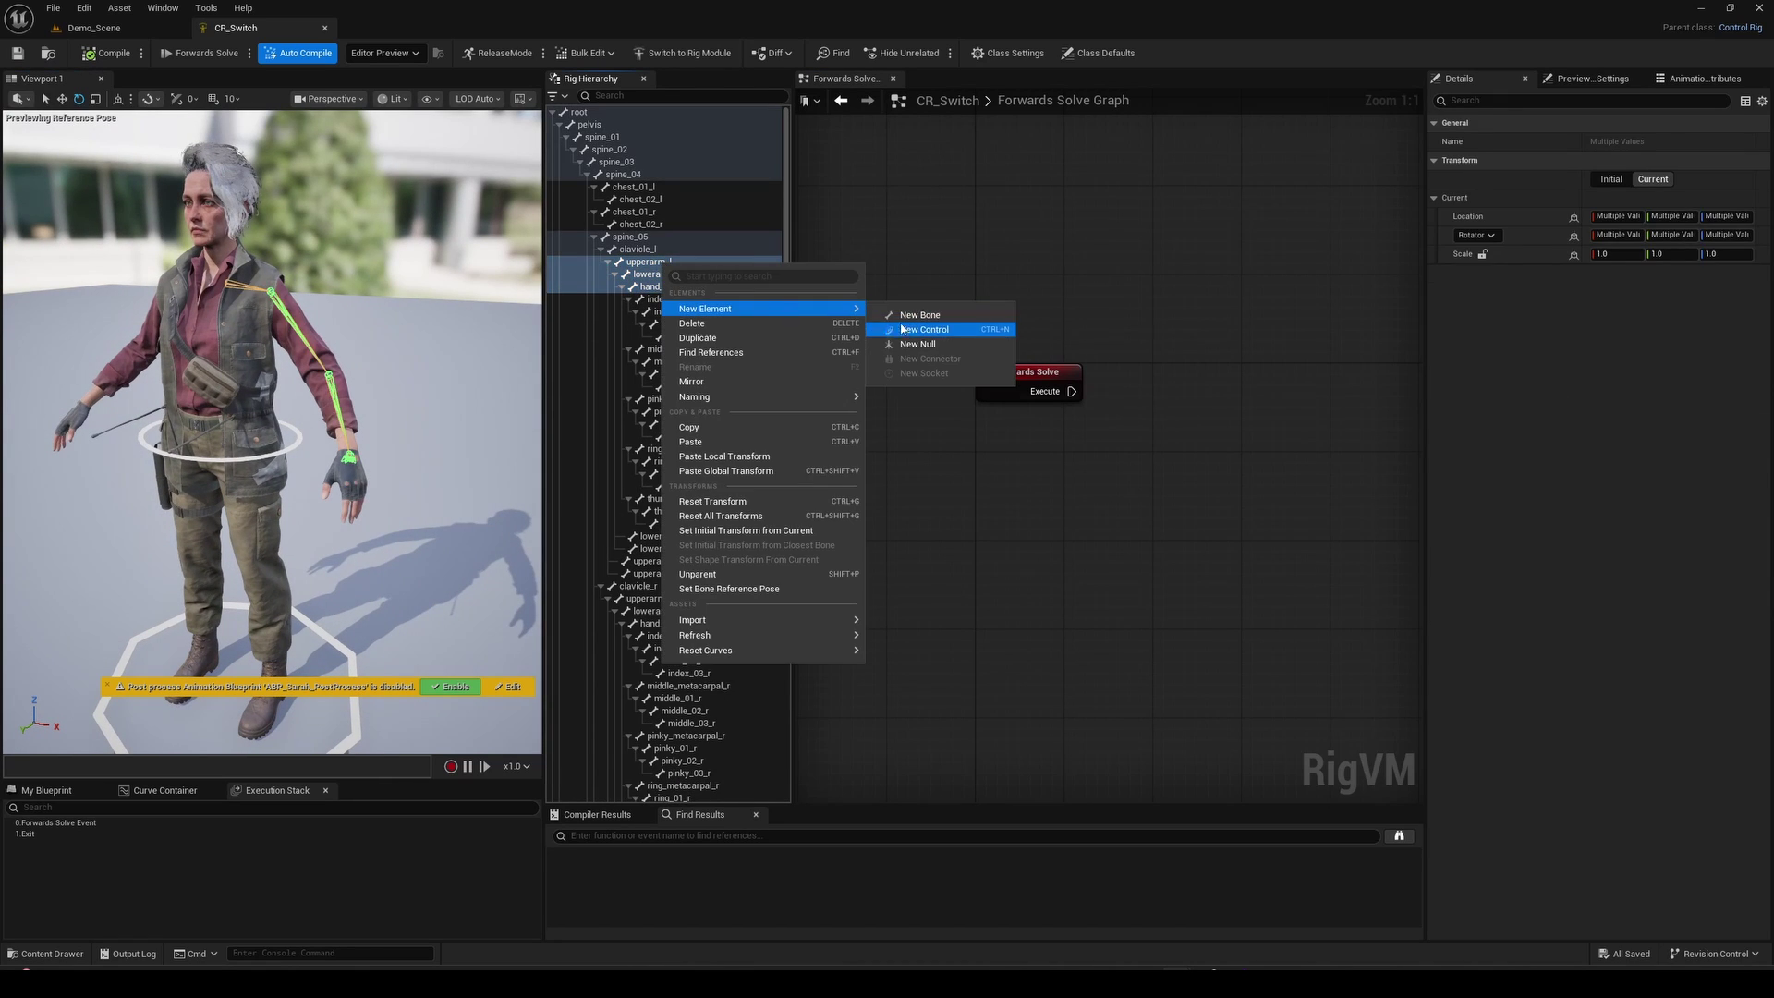
{"action": "left_click", "coordinate": [924, 329]}
{"action": "left_click", "coordinate": [553, 747]}
{"action": "left_click_drag", "start_coordinate": [601, 772], "coordinate": [599, 761]}
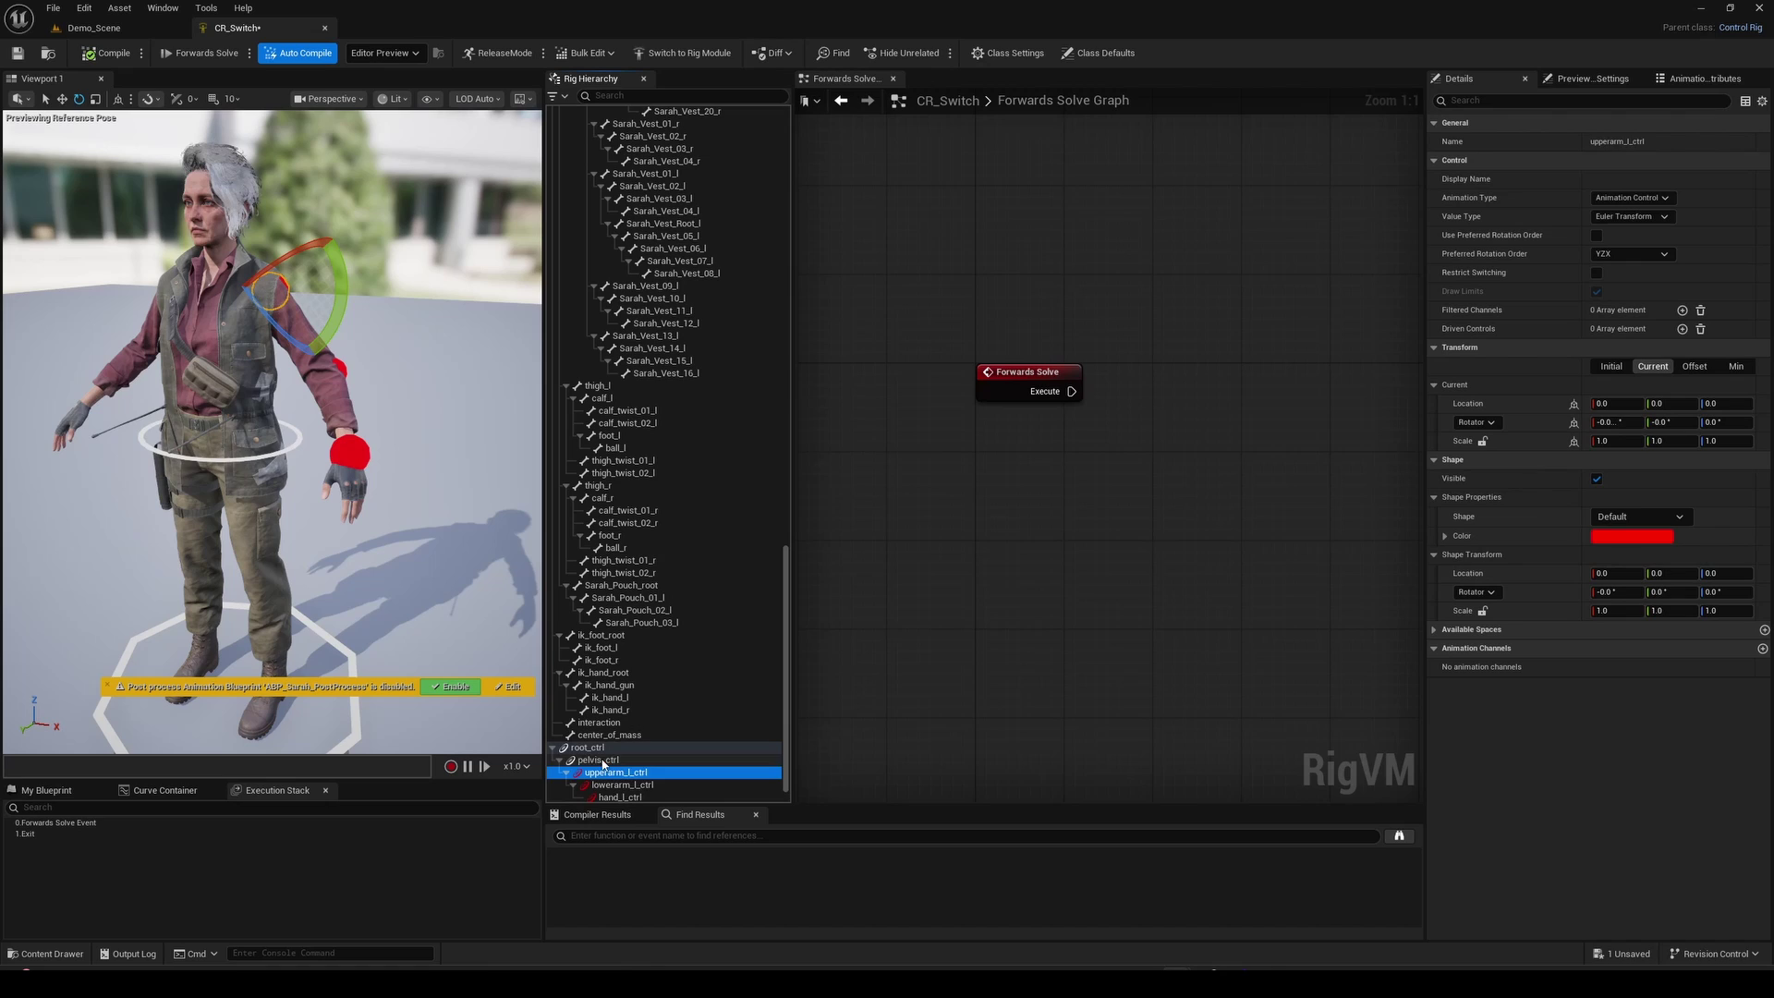
Set the shape of upperarm_l_ctrl, lowerarm_l_ctrl and hand_l_ctrl to Circle_Thick
{"action": "scroll", "coordinate": [628, 774], "scroll_direction": "down", "scroll_amount": 1}
{"action": "left_click", "coordinate": [630, 772], "text": "shift"}
{"action": "left_click", "coordinate": [1624, 518]}
{"action": "type", "text": "circle"}
{"action": "left_click", "coordinate": [1619, 557]}
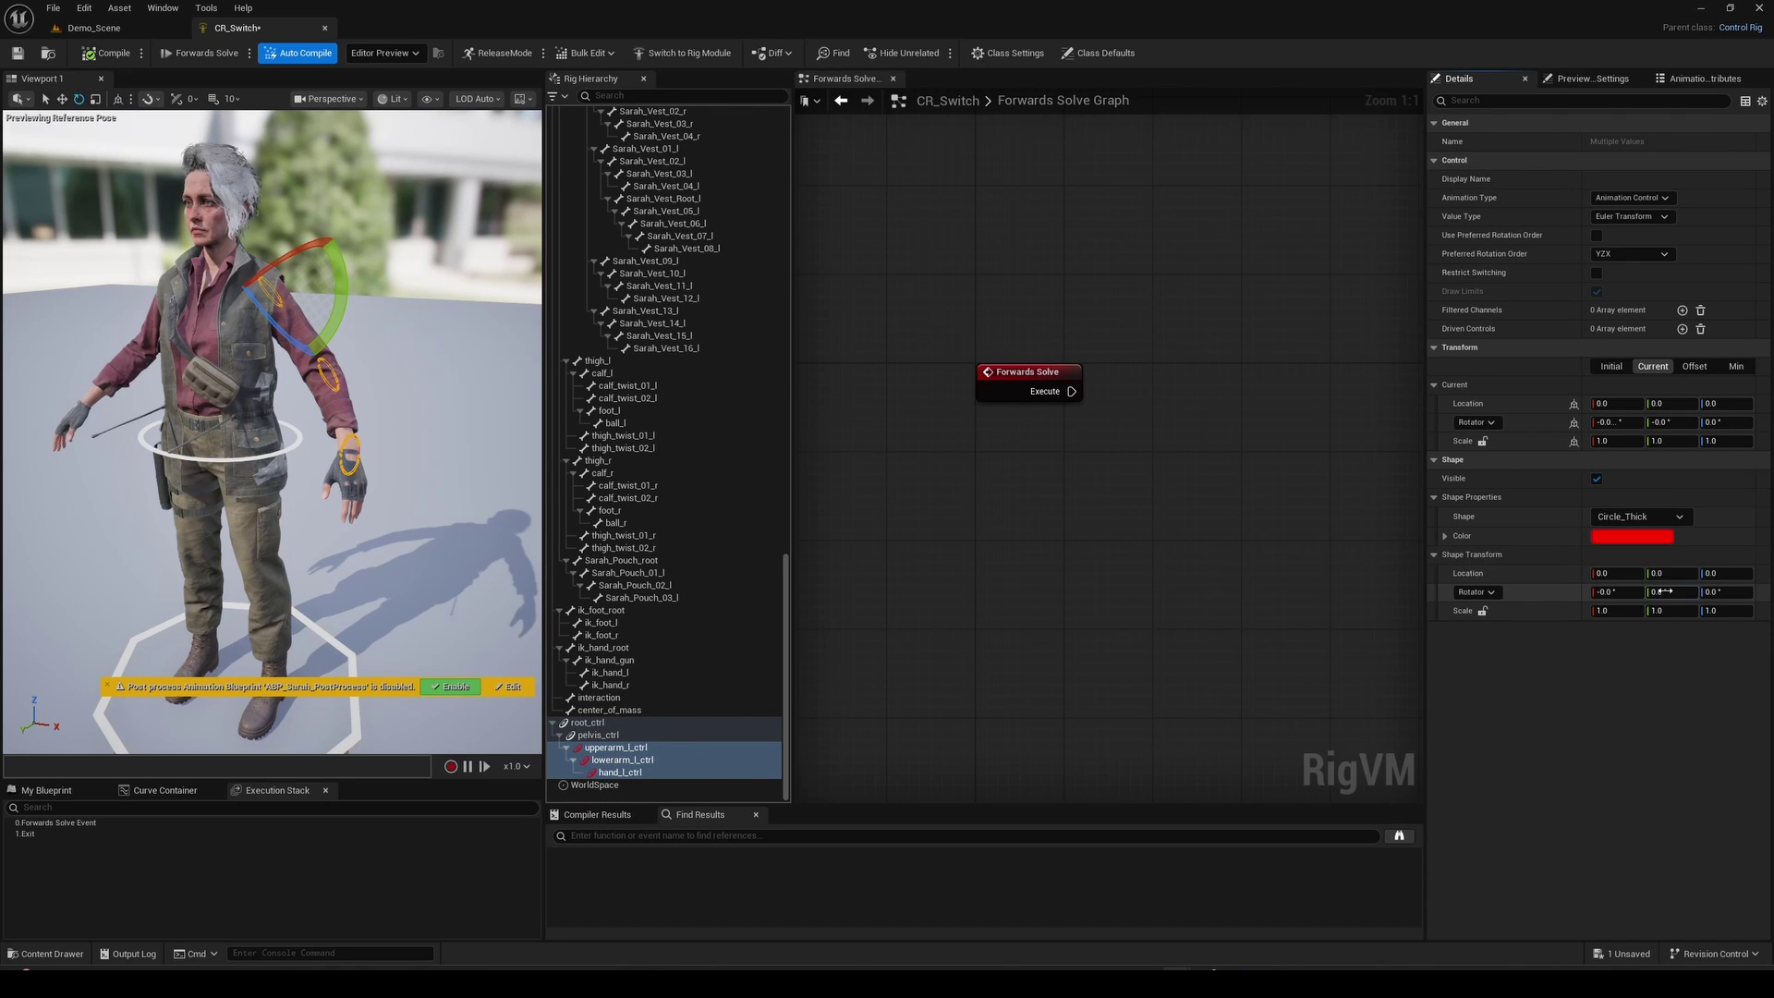
Resize the three left arm control shapes, scaling lowerarm_l_ctrl uniformly to 1.5 and hand_l_ctrl to 1.3
{"action": "left_click", "coordinate": [636, 753]}
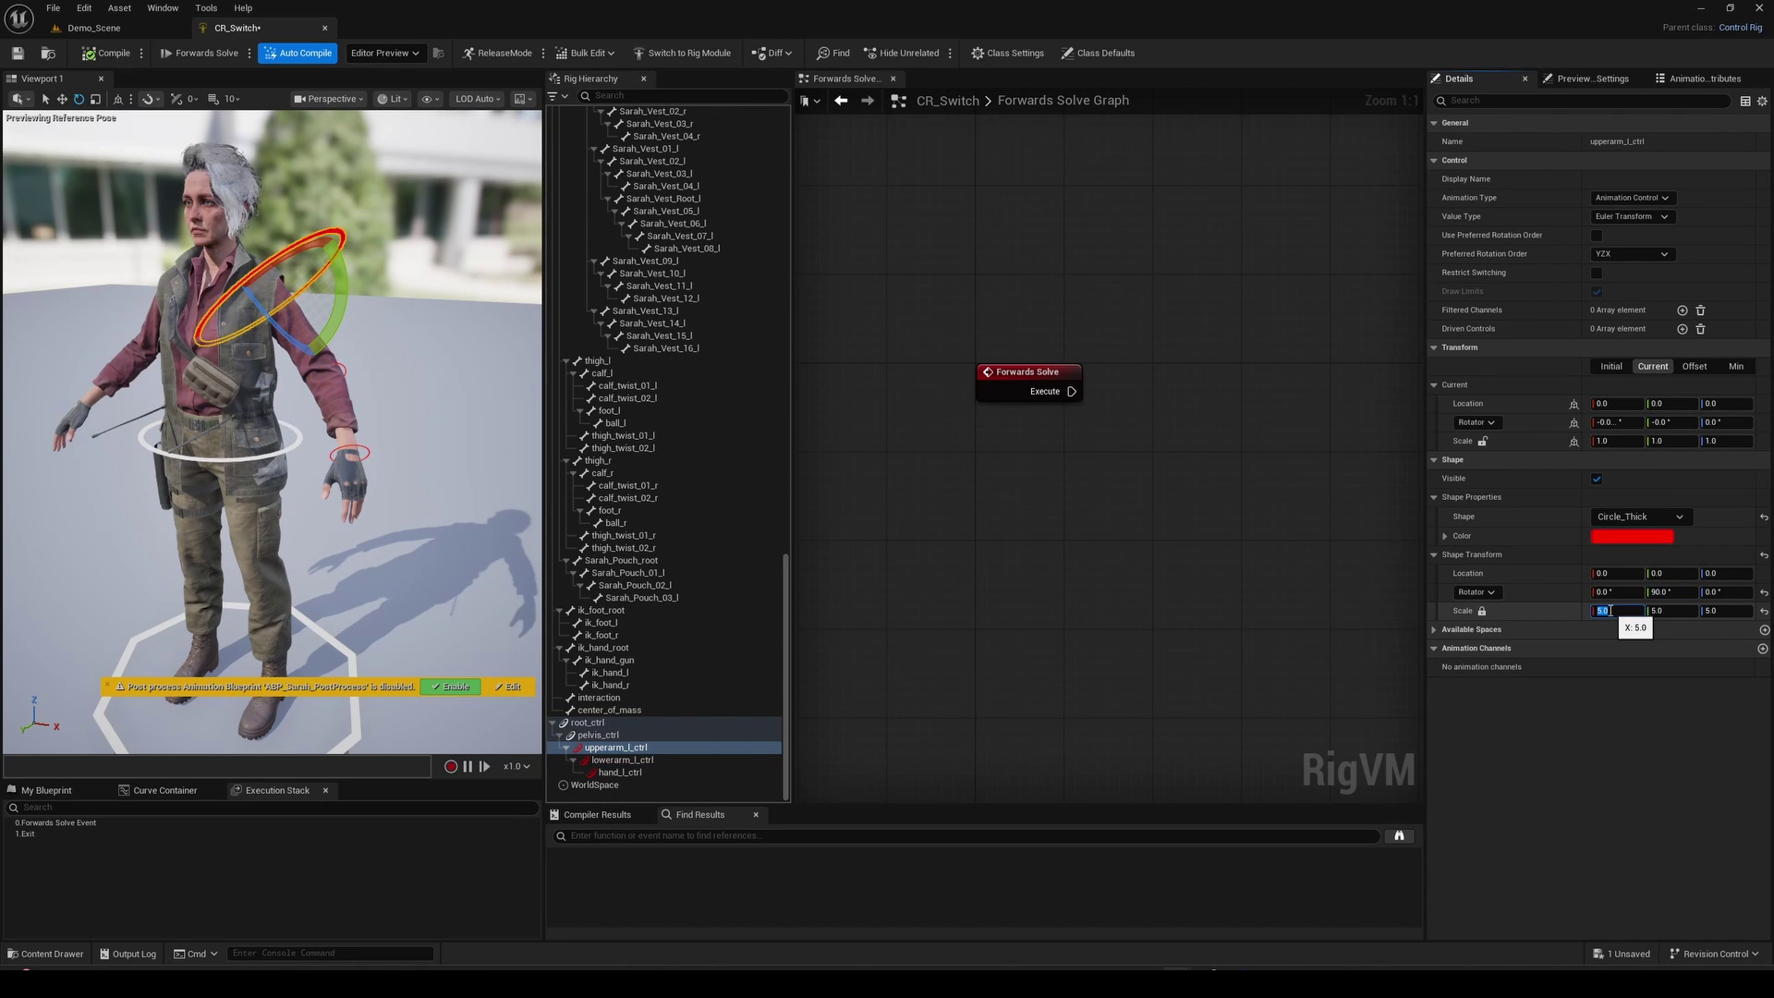
{"action": "left_click", "coordinate": [702, 761]}
{"action": "left_click", "coordinate": [1612, 592]}
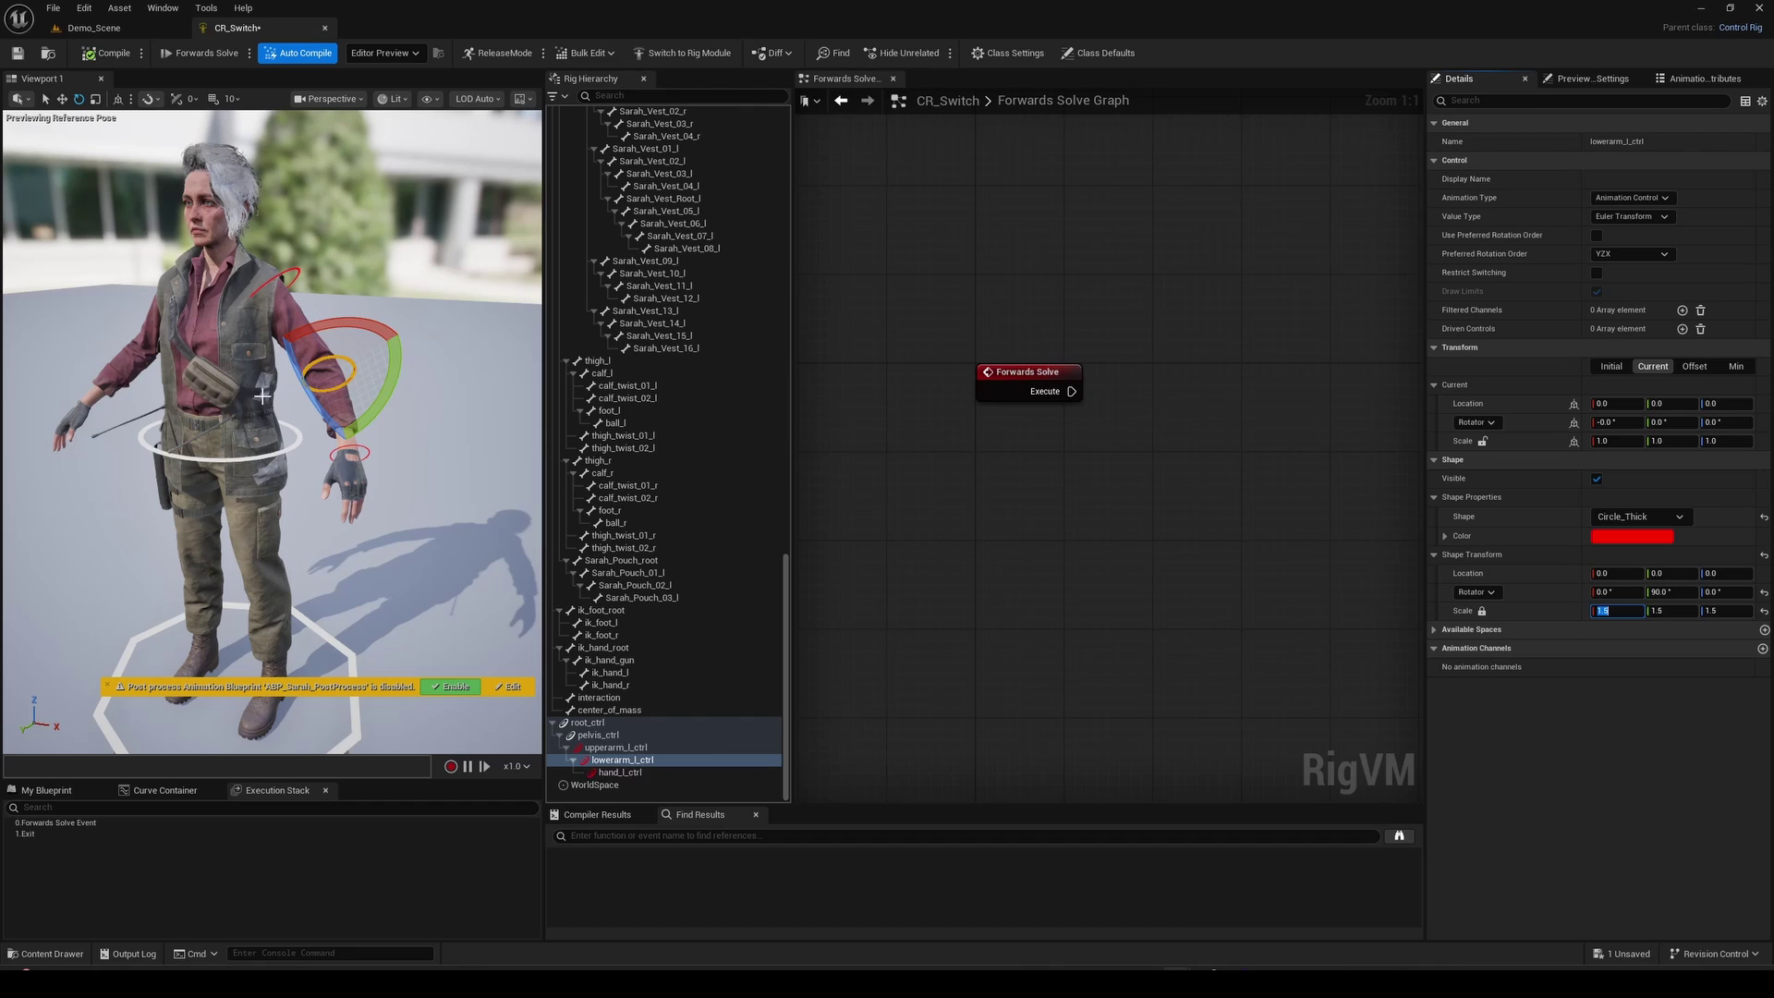
{"action": "left_click", "coordinate": [620, 773]}
{"action": "left_click", "coordinate": [1482, 610]}
{"action": "left_click", "coordinate": [1615, 610]}
{"action": "type", "text": "1.3"}
{"action": "key", "text": "Return"}
Create one additional control each from the lowerarm_l and hand_l bones for the IK setup
{"action": "left_click", "coordinate": [669, 275]}
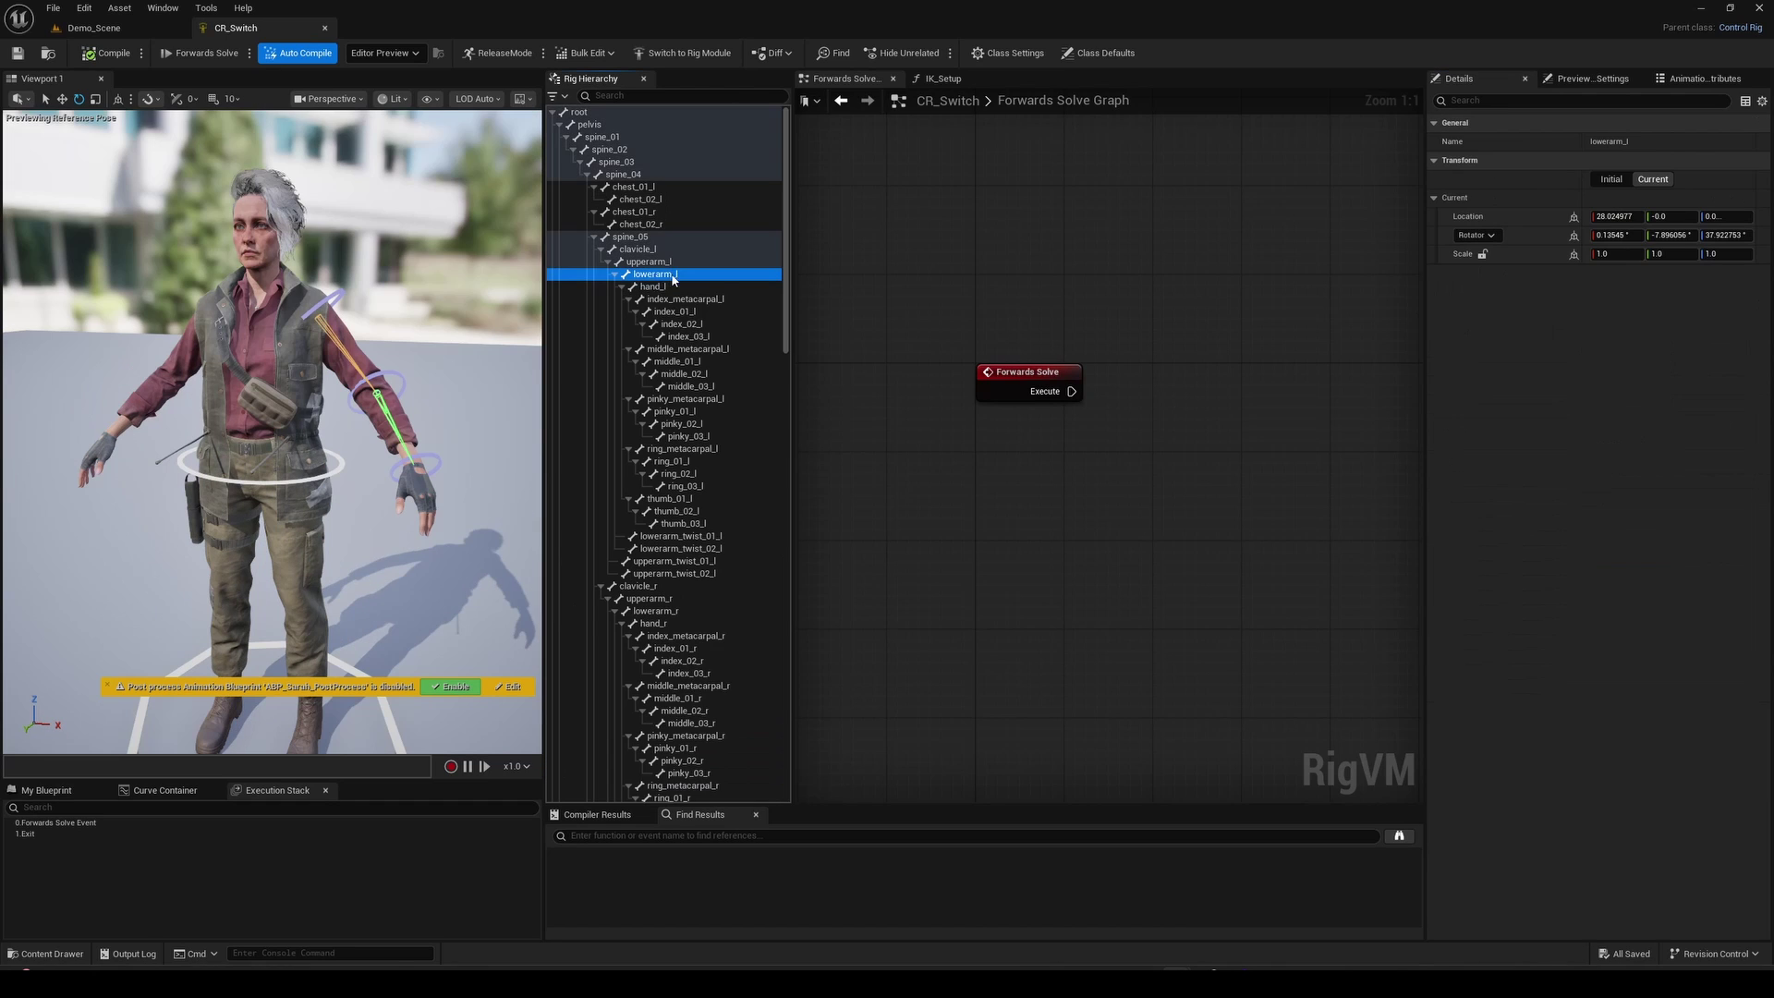
{"action": "right_click", "coordinate": [644, 276]}
{"action": "mouse_move", "coordinate": [821, 324]}
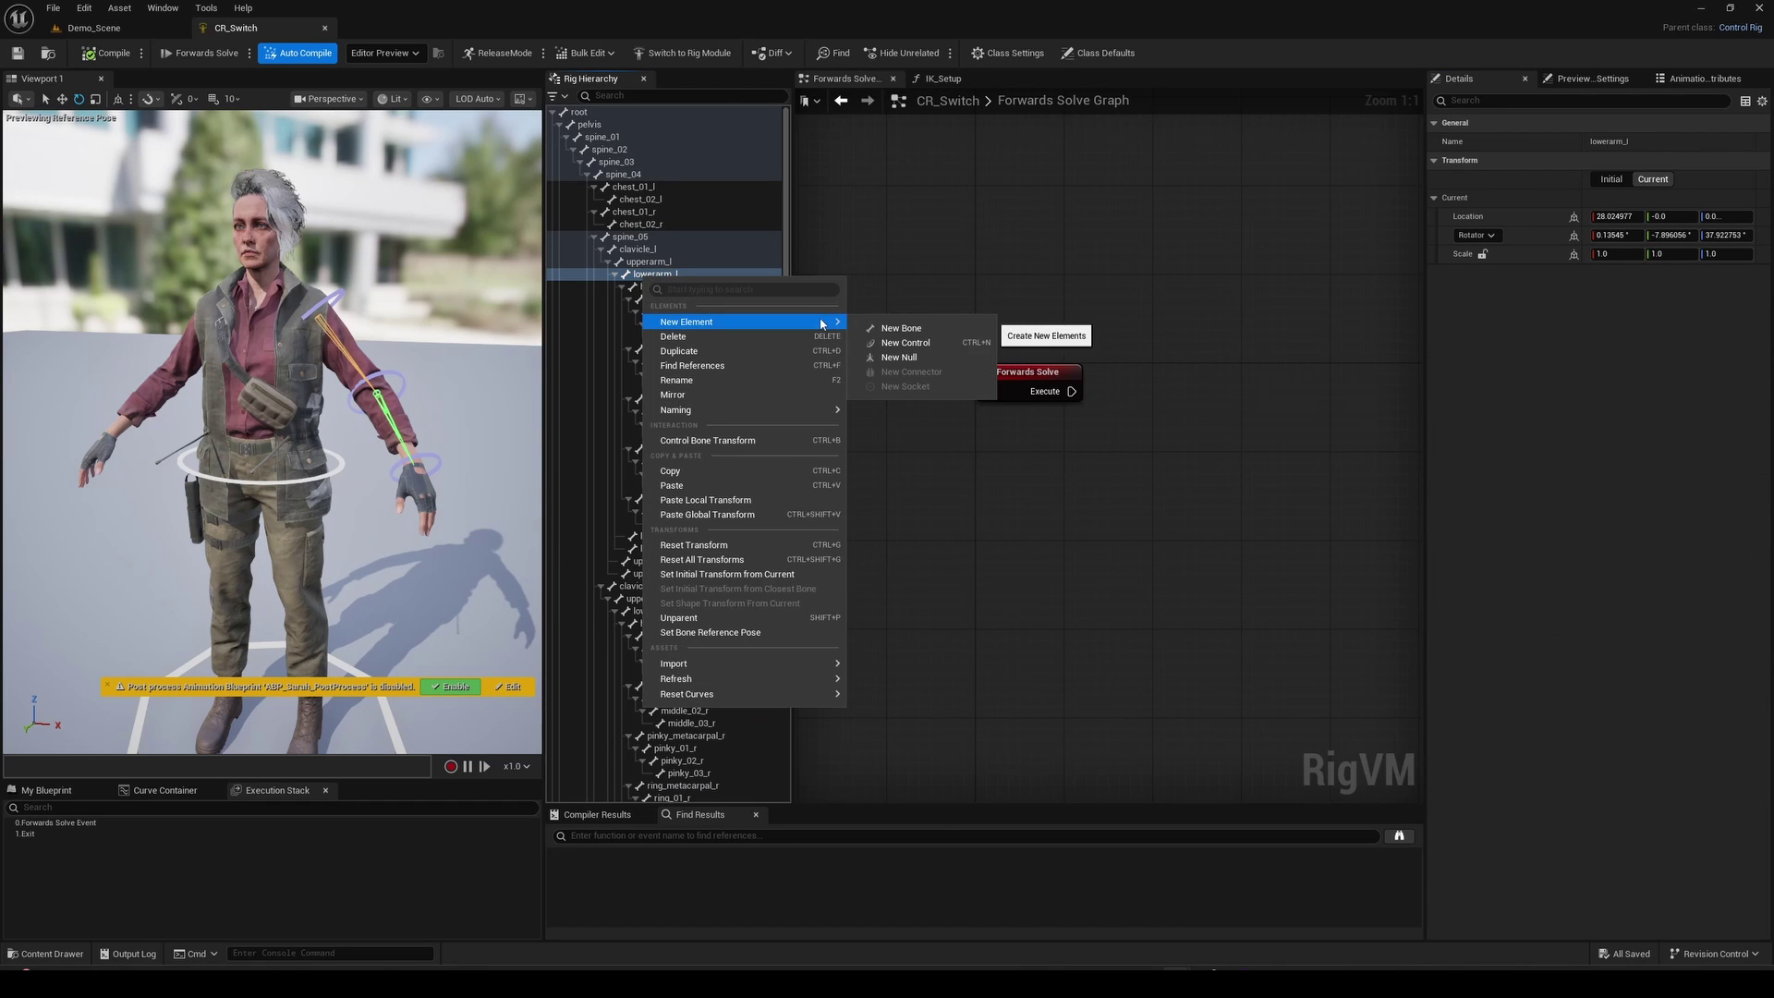
{"action": "left_click", "coordinate": [909, 343]}
{"action": "right_click", "coordinate": [646, 288]}
{"action": "left_click", "coordinate": [908, 356]}
Rename the new lower-arm control PV_Arm_l and the new hand control IK_Arm_l
{"action": "scroll", "coordinate": [654, 491], "scroll_direction": "down", "scroll_amount": 20}
{"action": "left_click", "coordinate": [642, 761]}
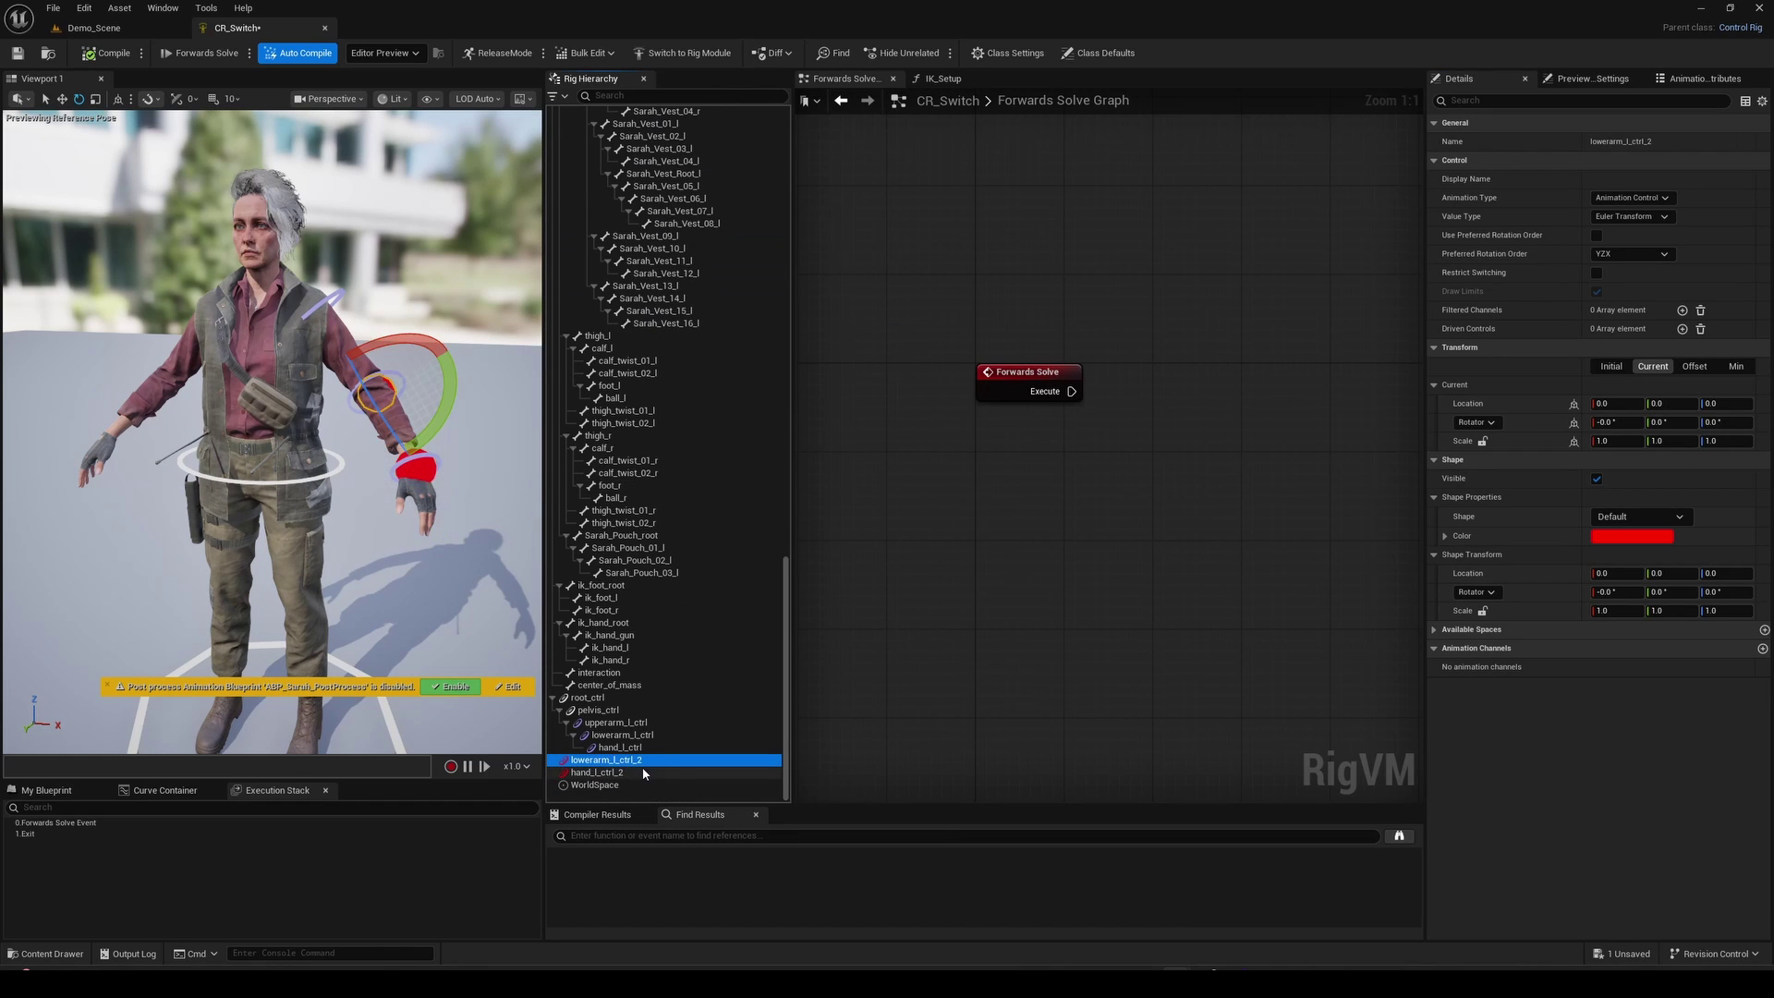
{"action": "type", "text": "PV_Arm_l"}
{"action": "key", "text": "Return"}
{"action": "double_click", "coordinate": [599, 776]}
{"action": "type", "text": "IK_Arm_l"}
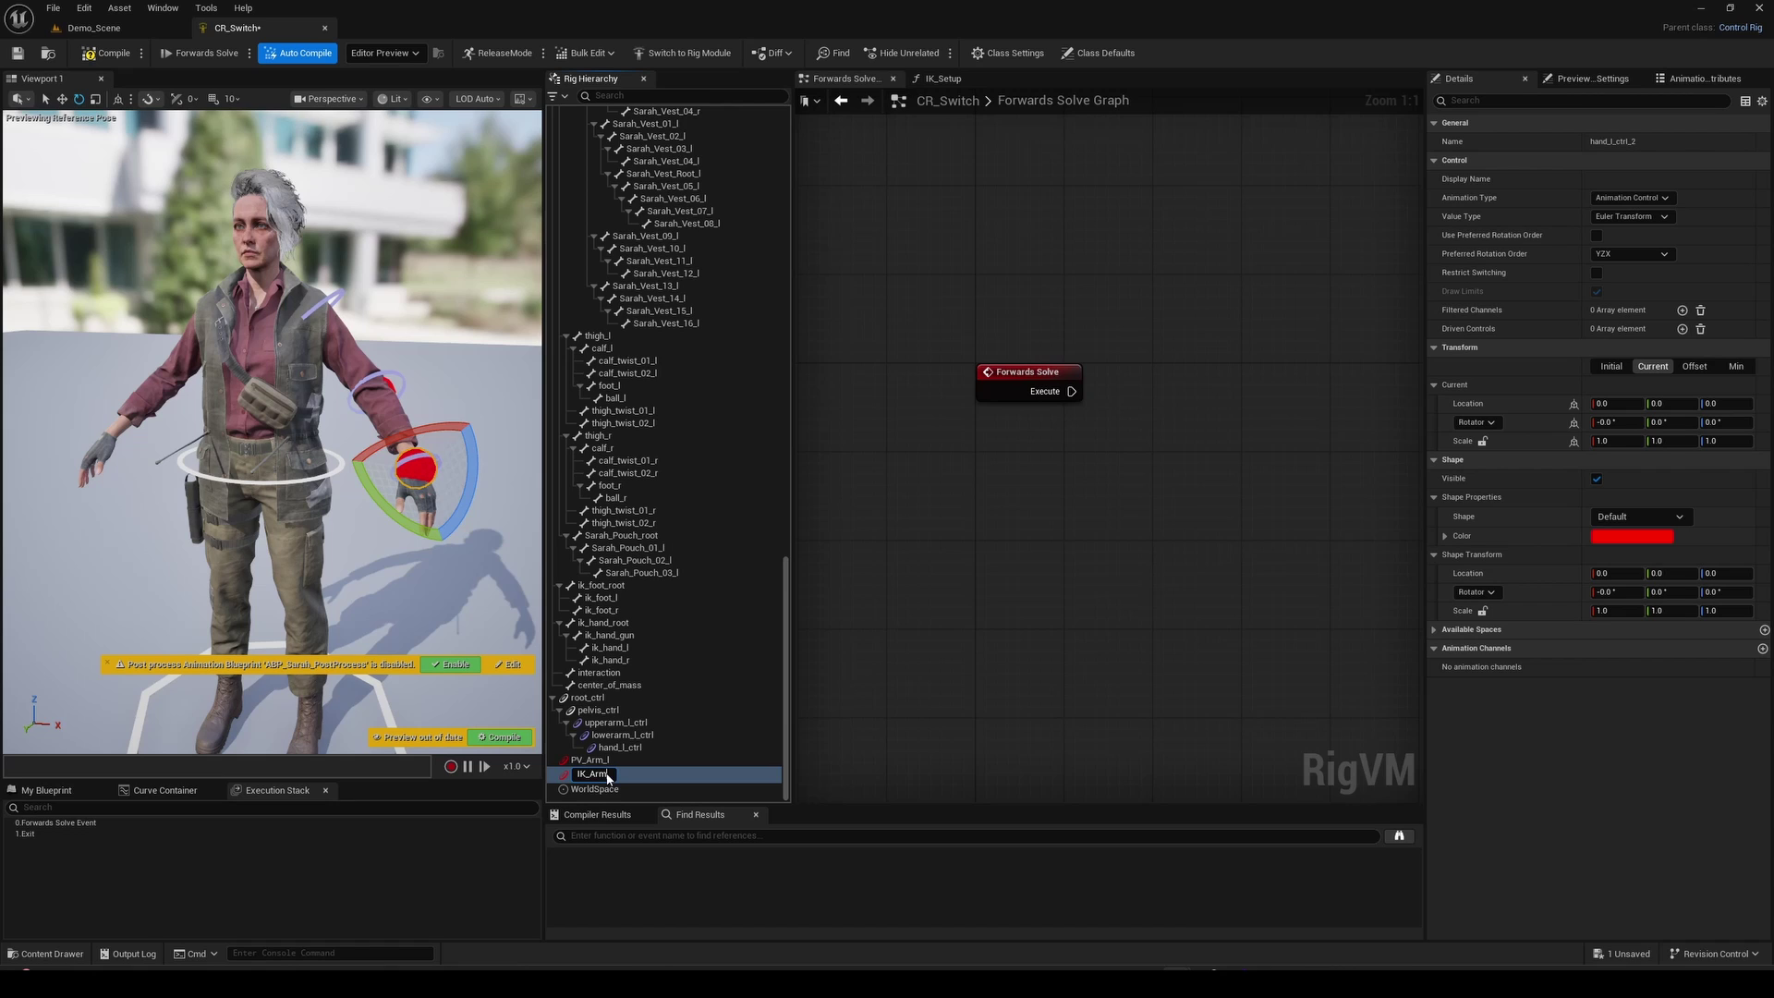
{"action": "key", "text": "Return"}
Move the PV_Arm_l control backward to well behind the left elbow and store that placement as its rest transform
{"action": "left_click_drag", "start_coordinate": [305, 388], "coordinate": [398, 370], "text": "alt"}
{"action": "left_click", "coordinate": [383, 360]}
{"action": "key", "text": "w"}
{"action": "left_click_drag", "start_coordinate": [369, 518], "coordinate": [416, 517], "text": "alt"}
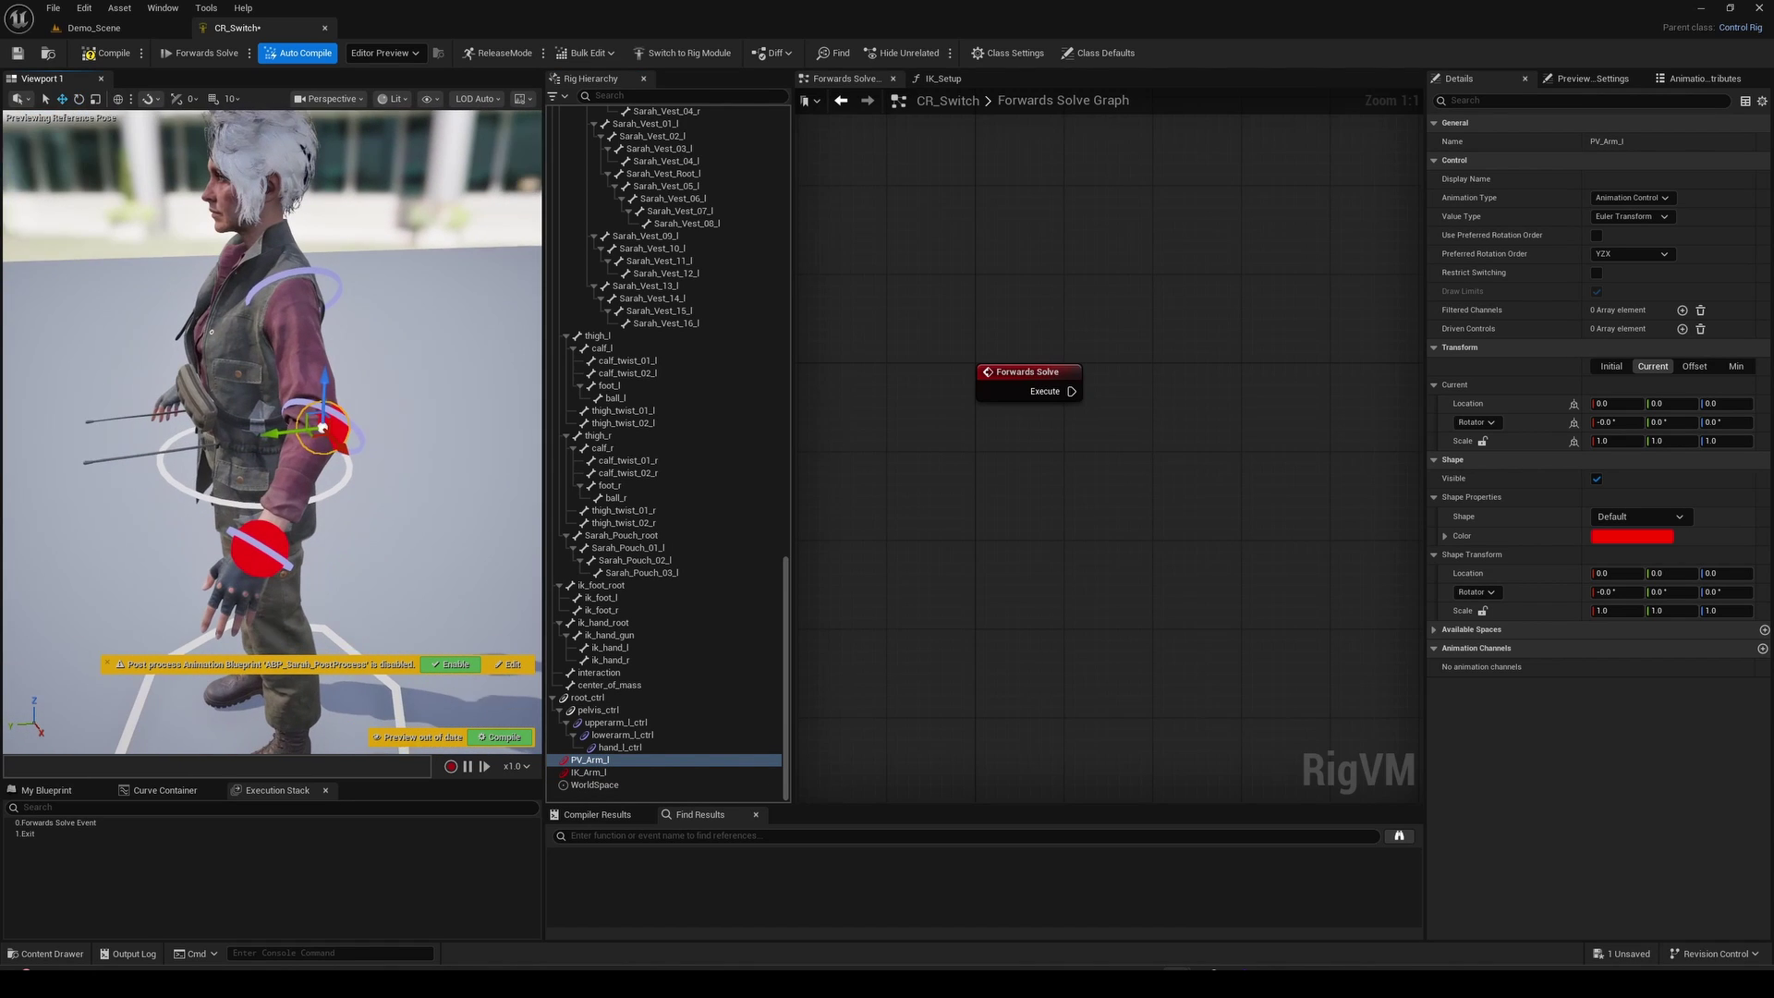
{"action": "left_click_drag", "start_coordinate": [266, 431], "coordinate": [381, 415]}
{"action": "right_click", "coordinate": [600, 760]}
{"action": "left_click", "coordinate": [713, 623]}
Set the IK_Arm_l control's shape to Box_Thick, and compile and save the rig
{"action": "left_click", "coordinate": [597, 772]}
{"action": "left_click", "coordinate": [1618, 516]}
{"action": "type", "text": "box"}
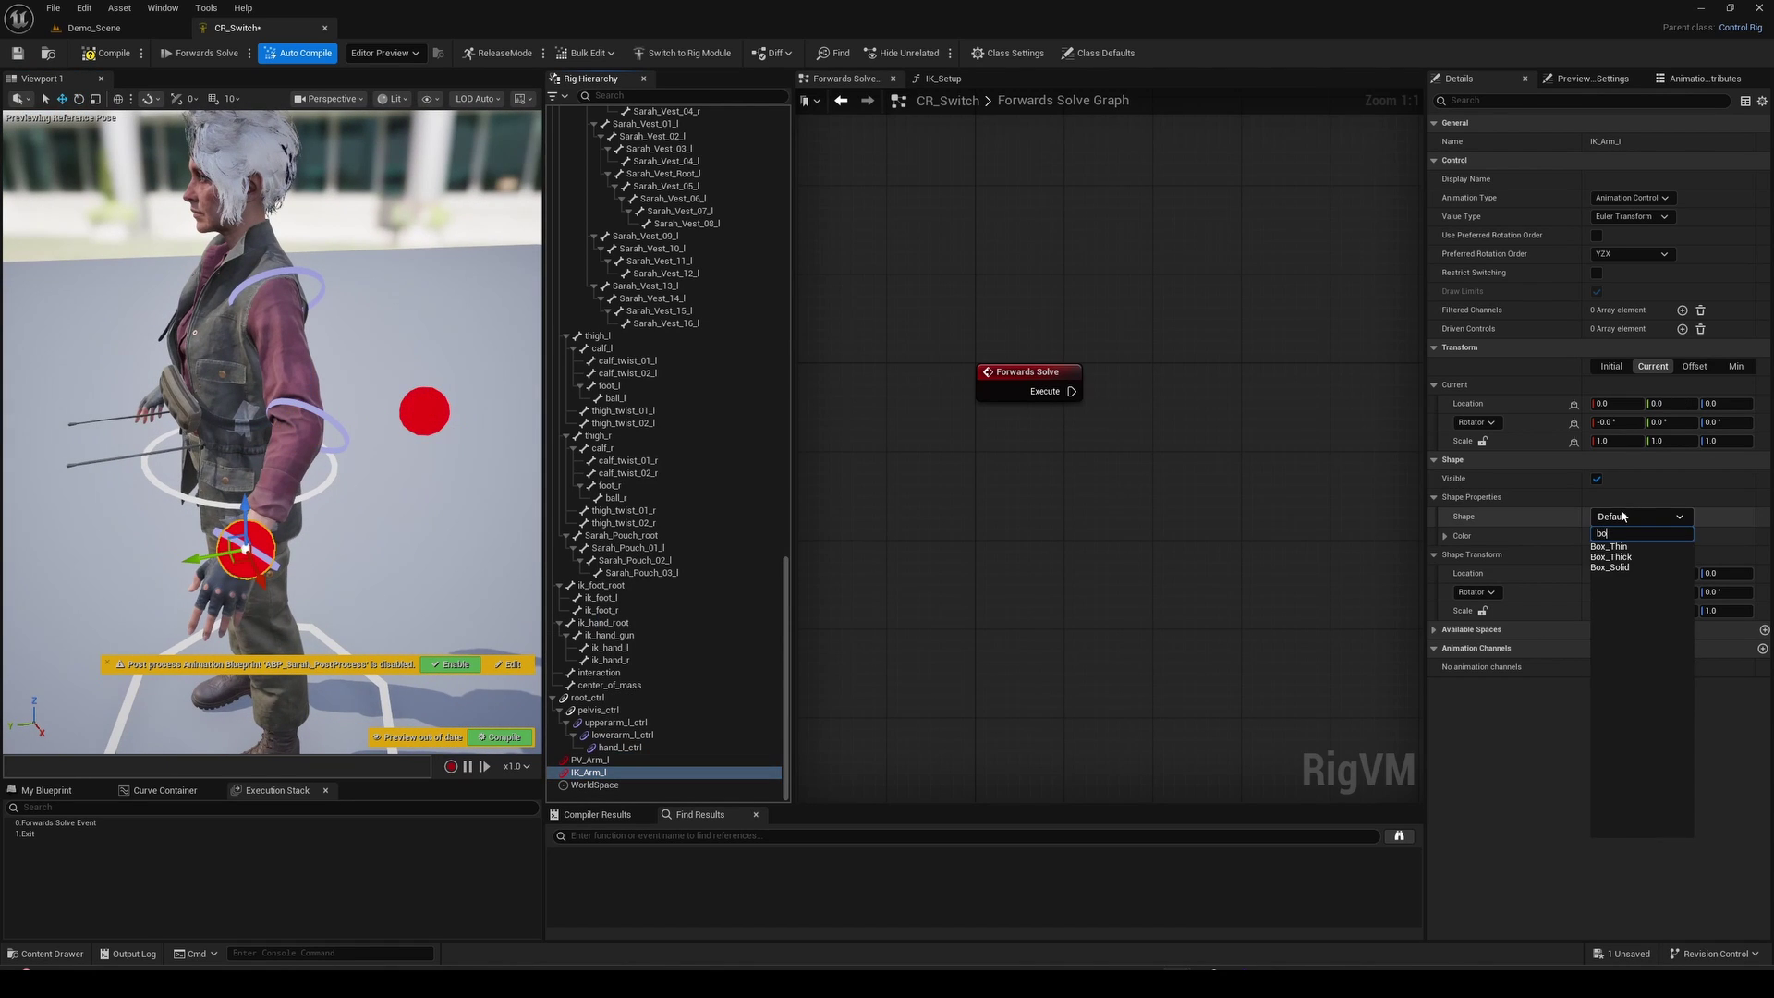
{"action": "left_click", "coordinate": [1613, 559]}
{"action": "left_click_drag", "start_coordinate": [369, 554], "coordinate": [508, 565], "text": "alt"}
{"action": "left_click", "coordinate": [107, 52]}
{"action": "left_click", "coordinate": [17, 53]}
{"action": "left_click", "coordinate": [523, 565]}
{"action": "middle_click_drag", "start_coordinate": [406, 517], "coordinate": [405, 436], "text": "alt"}
{"action": "left_click_drag", "start_coordinate": [159, 208], "coordinate": [464, 487], "text": "ctrl+alt"}
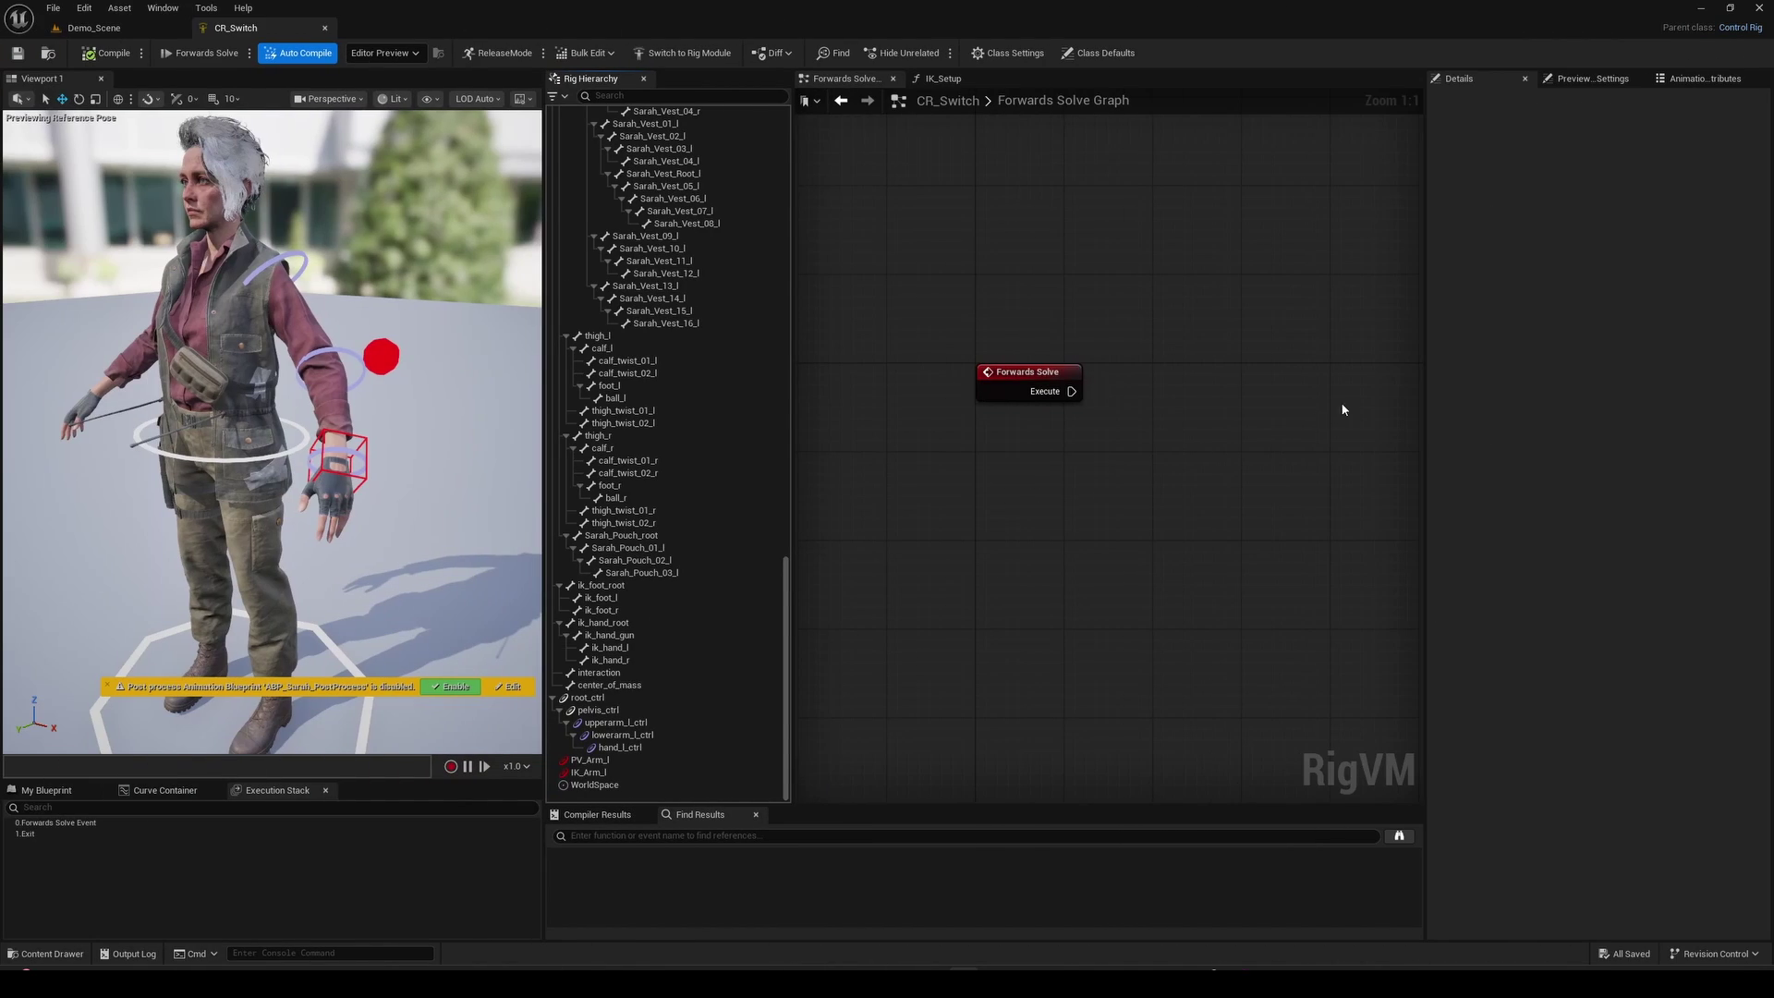
Add an FKChain function node beside Forwards Solve in the graph
{"action": "right_click_drag", "start_coordinate": [1216, 431], "coordinate": [1186, 461]}
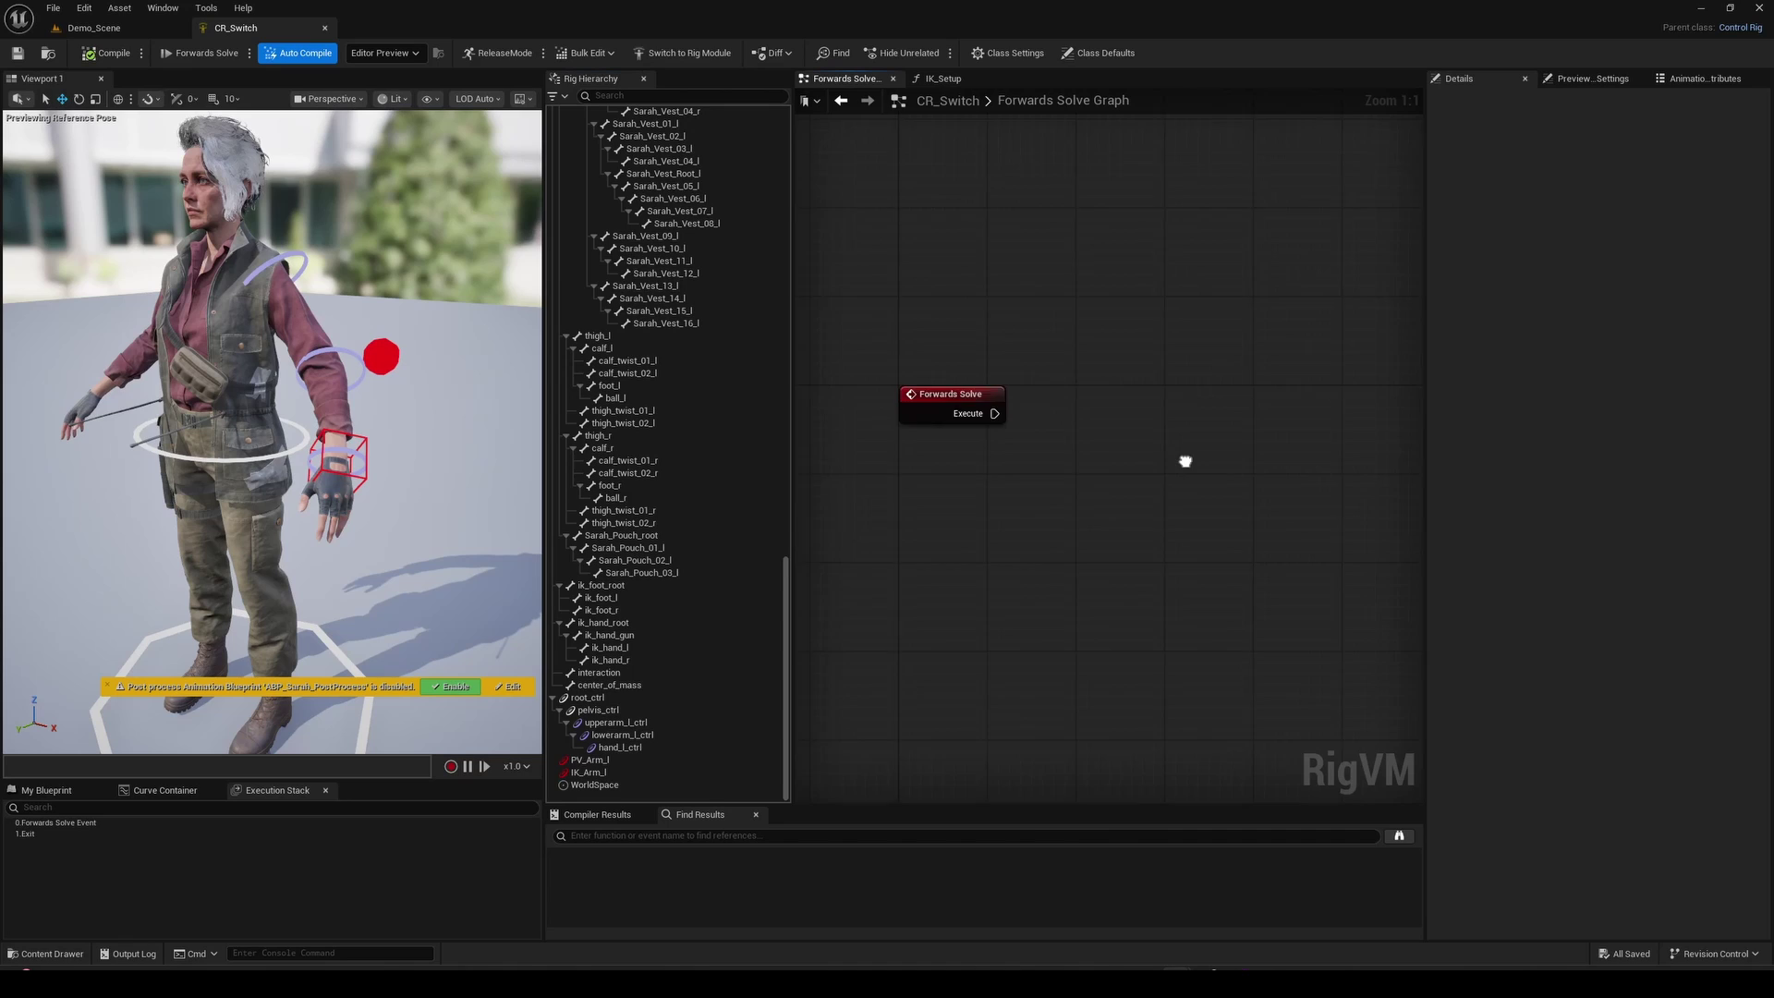
{"action": "scroll", "coordinate": [935, 453], "scroll_direction": "up", "scroll_amount": 2}
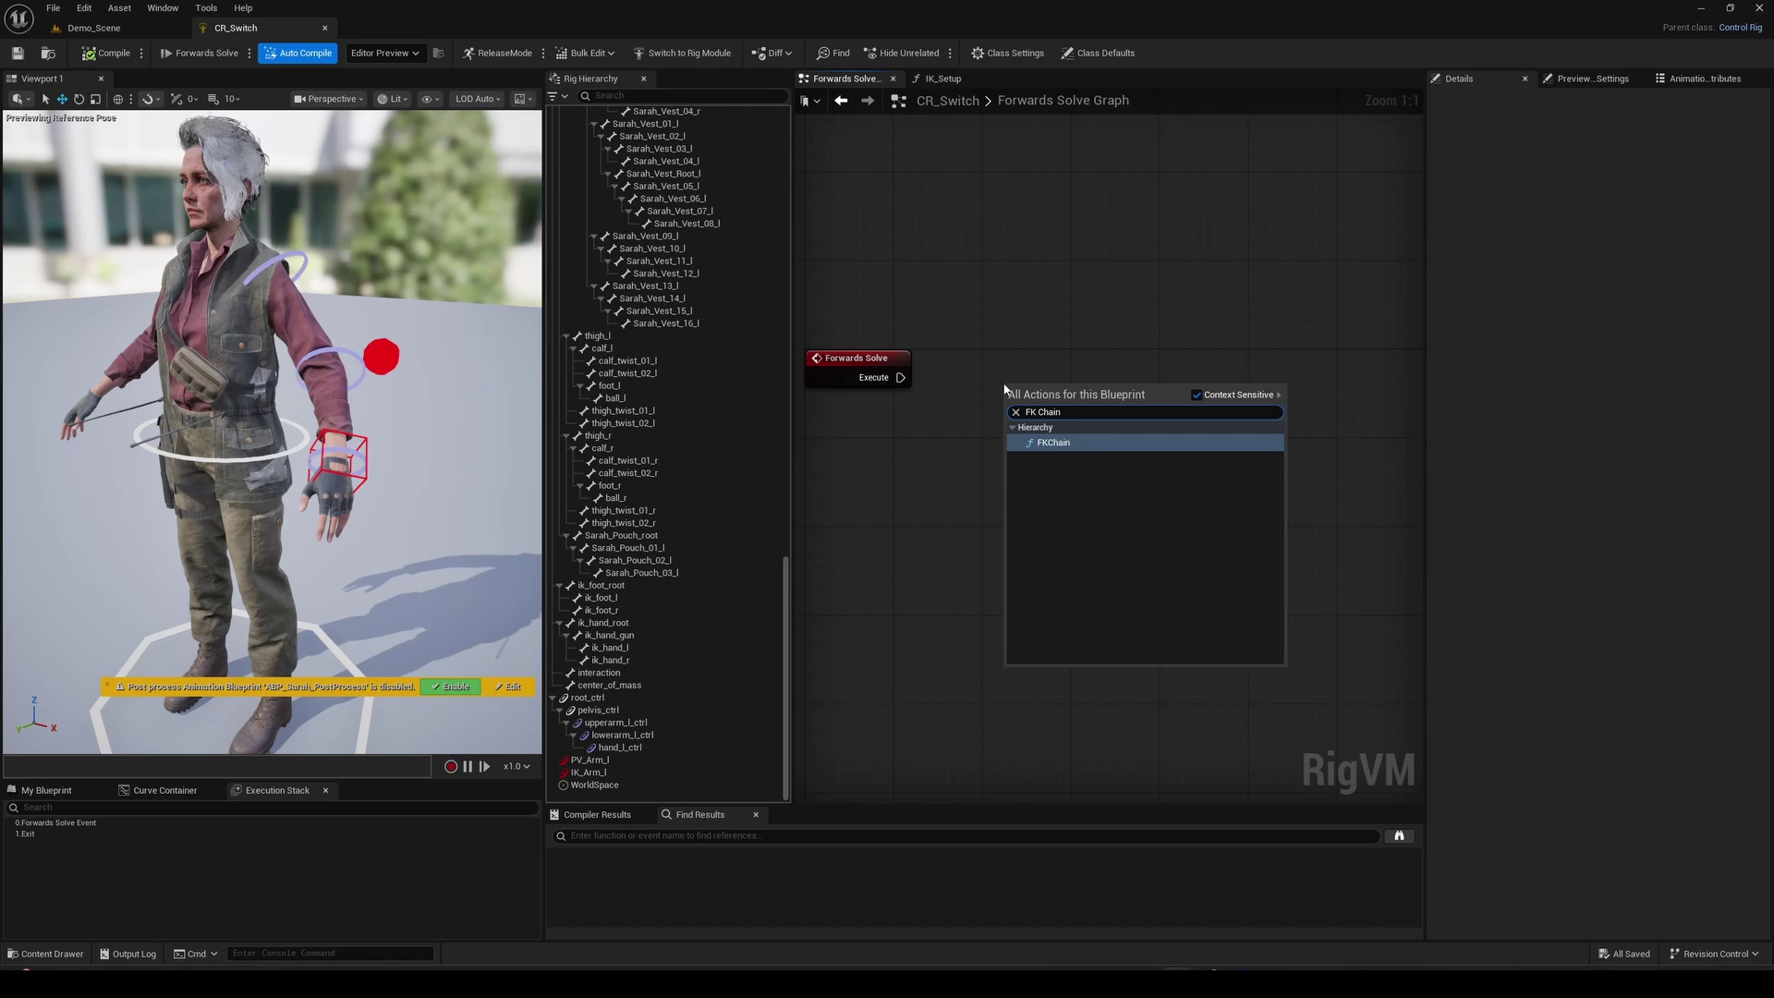
{"action": "left_click", "coordinate": [1045, 444]}
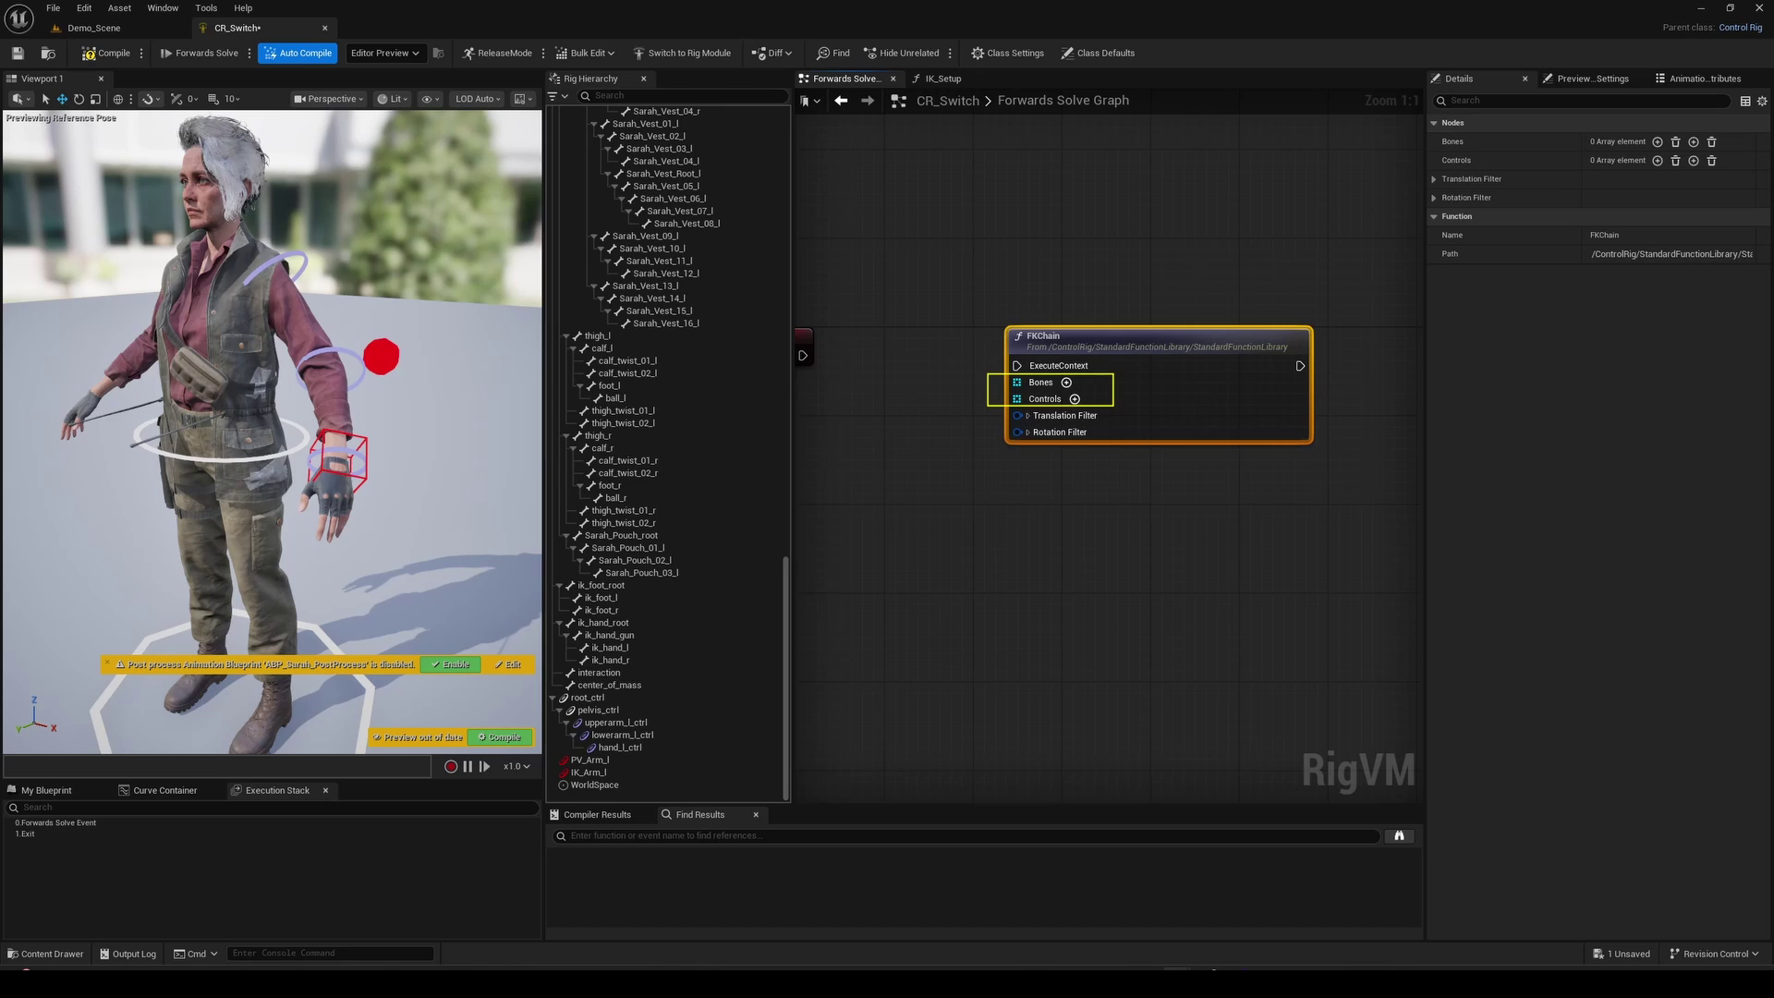
Create an Item Array node from the root and pelvis bones in front of FKChain
{"action": "scroll", "coordinate": [695, 208], "scroll_direction": "up", "scroll_amount": 10}
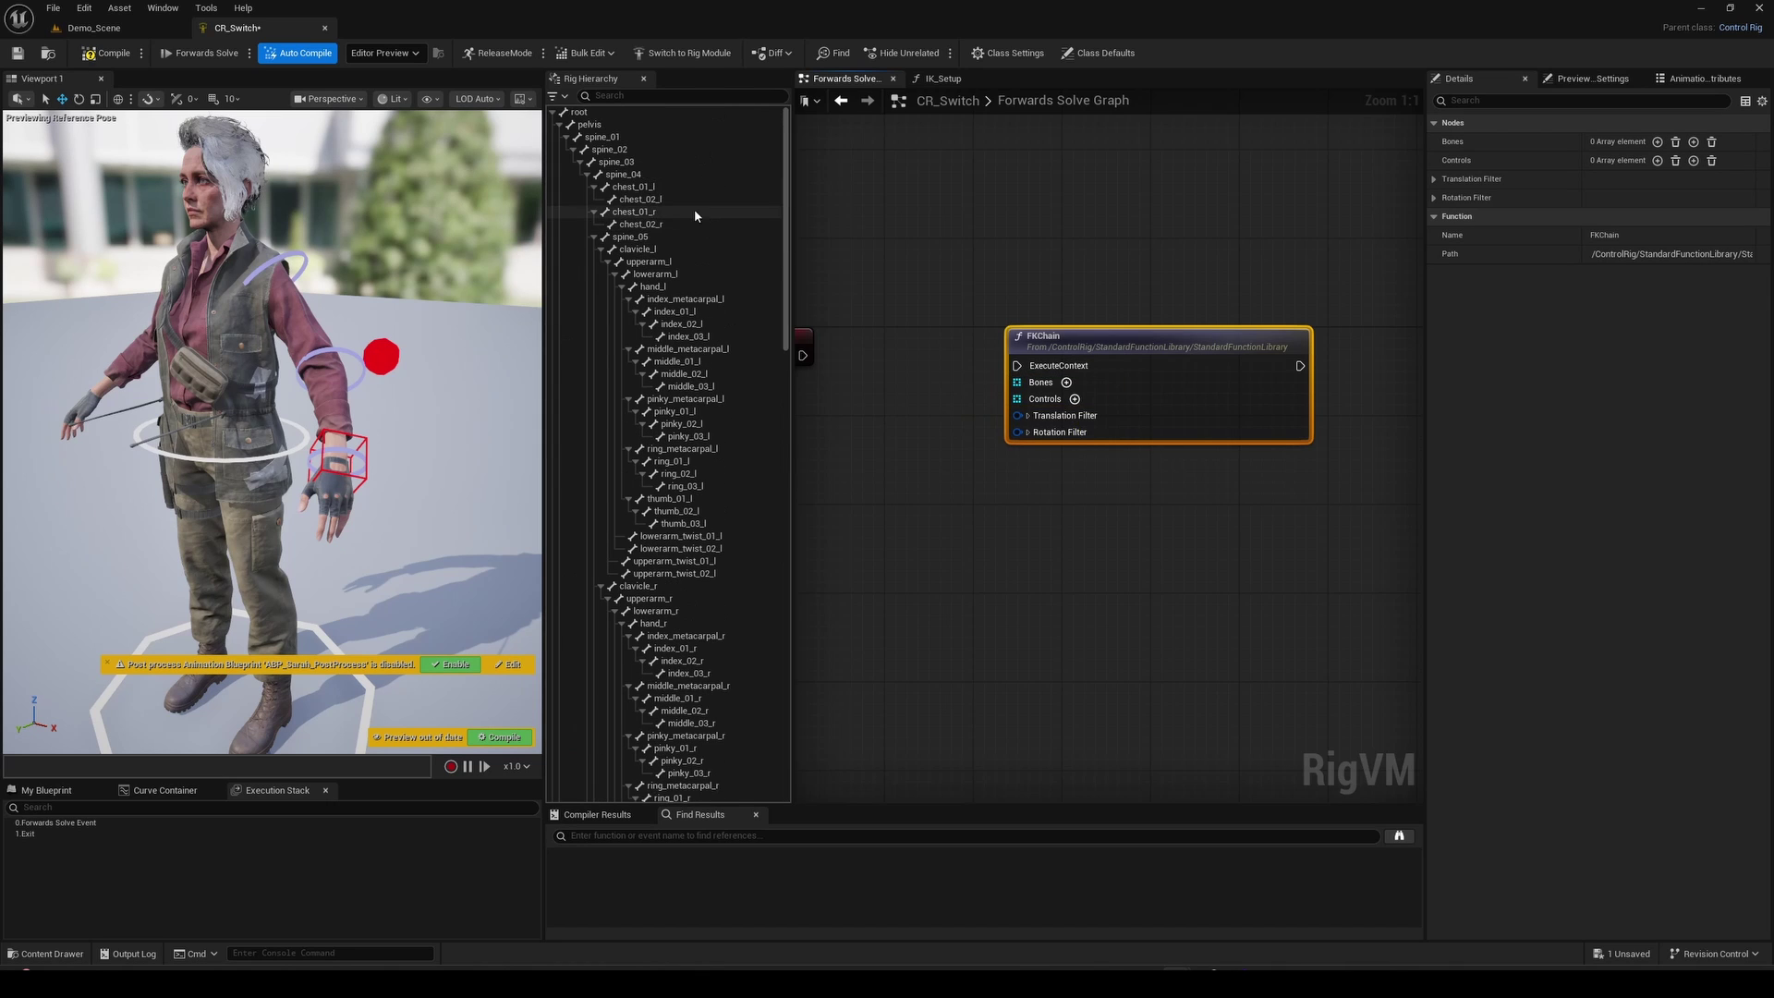
{"action": "left_click", "coordinate": [570, 113]}
{"action": "left_click", "coordinate": [591, 125], "text": "shift"}
{"action": "left_click_drag", "start_coordinate": [890, 386], "coordinate": [924, 373]}
{"action": "left_click", "coordinate": [949, 544]}
Create a second Item Array node from root_ctrl and pelvis_ctrl below the bones array
{"action": "scroll", "coordinate": [746, 498], "scroll_direction": "down", "scroll_amount": 10}
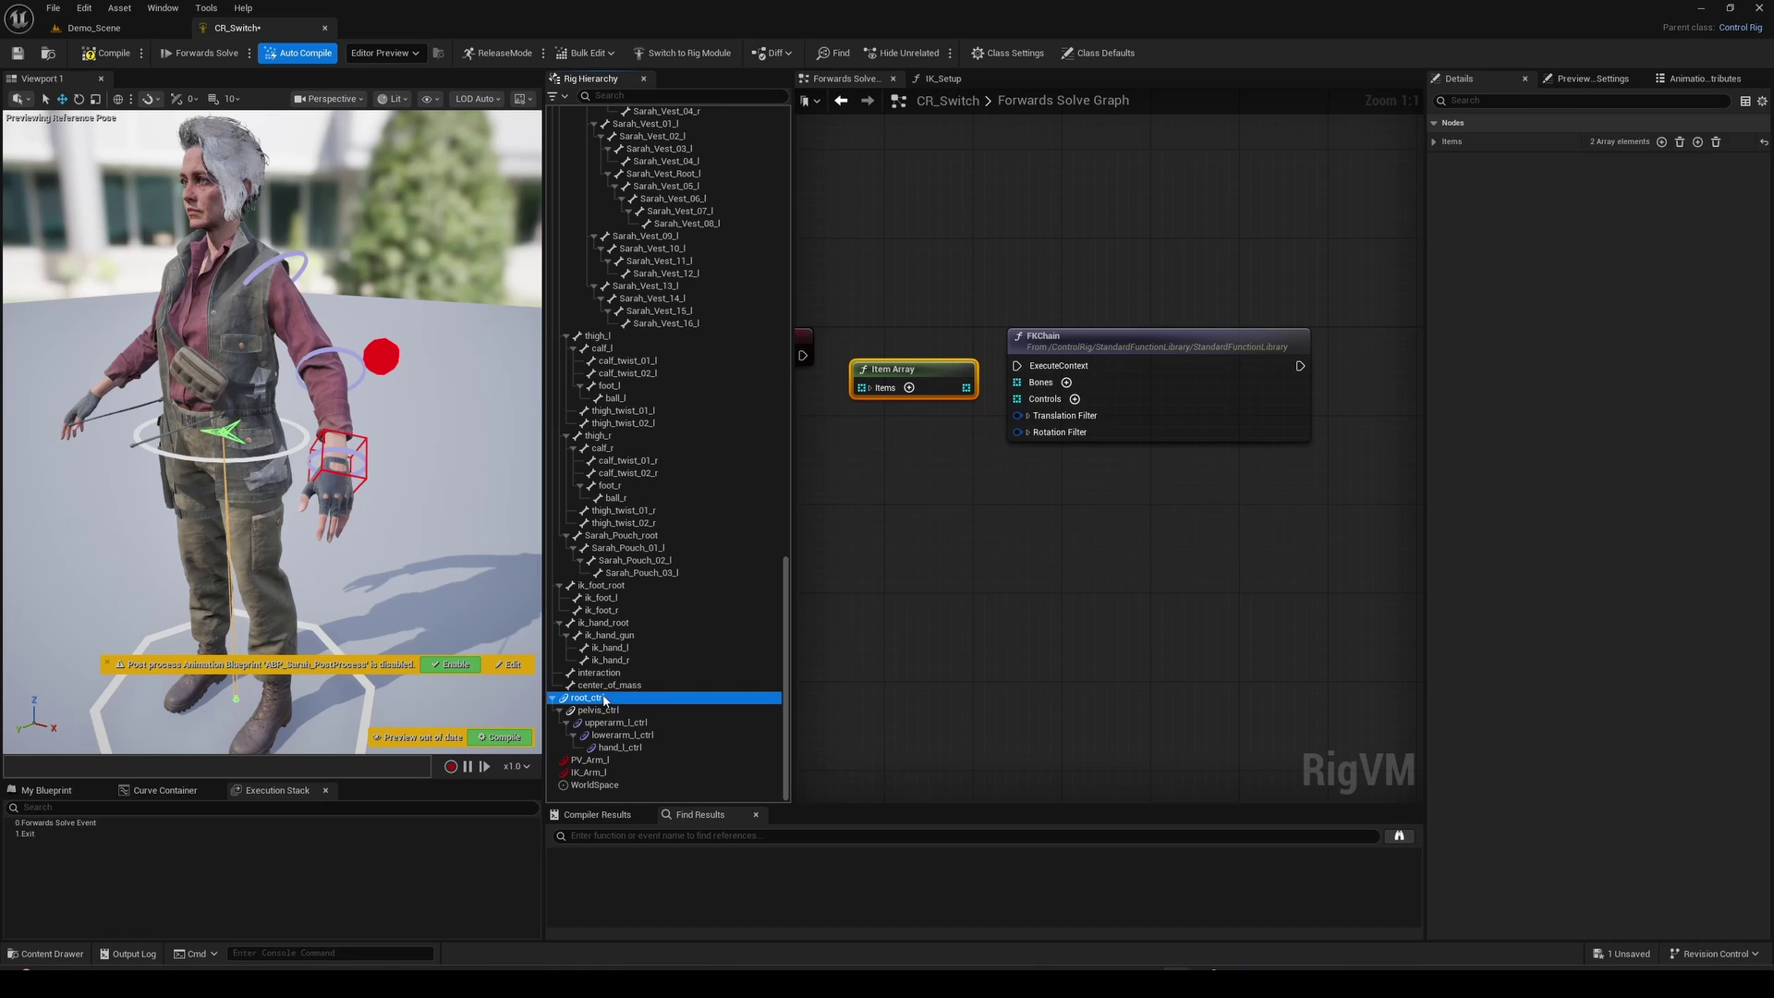
{"action": "left_click", "coordinate": [627, 709], "text": "shift"}
{"action": "left_click_drag", "start_coordinate": [888, 459], "coordinate": [935, 455]}
{"action": "left_click", "coordinate": [929, 615]}
Wire the two arrays into FKChain's Bones and Controls, and link Forwards Solve to FKChain through a Sequence node
{"action": "mouse_move", "coordinate": [1102, 345]}
{"action": "left_mouse_down"}
{"action": "mouse_move", "coordinate": [1191, 346]}
{"action": "mouse_move", "coordinate": [1119, 368]}
{"action": "left_mouse_up"}
{"action": "left_click", "coordinate": [907, 288]}
{"action": "right_click_drag", "start_coordinate": [861, 375], "coordinate": [996, 349]}
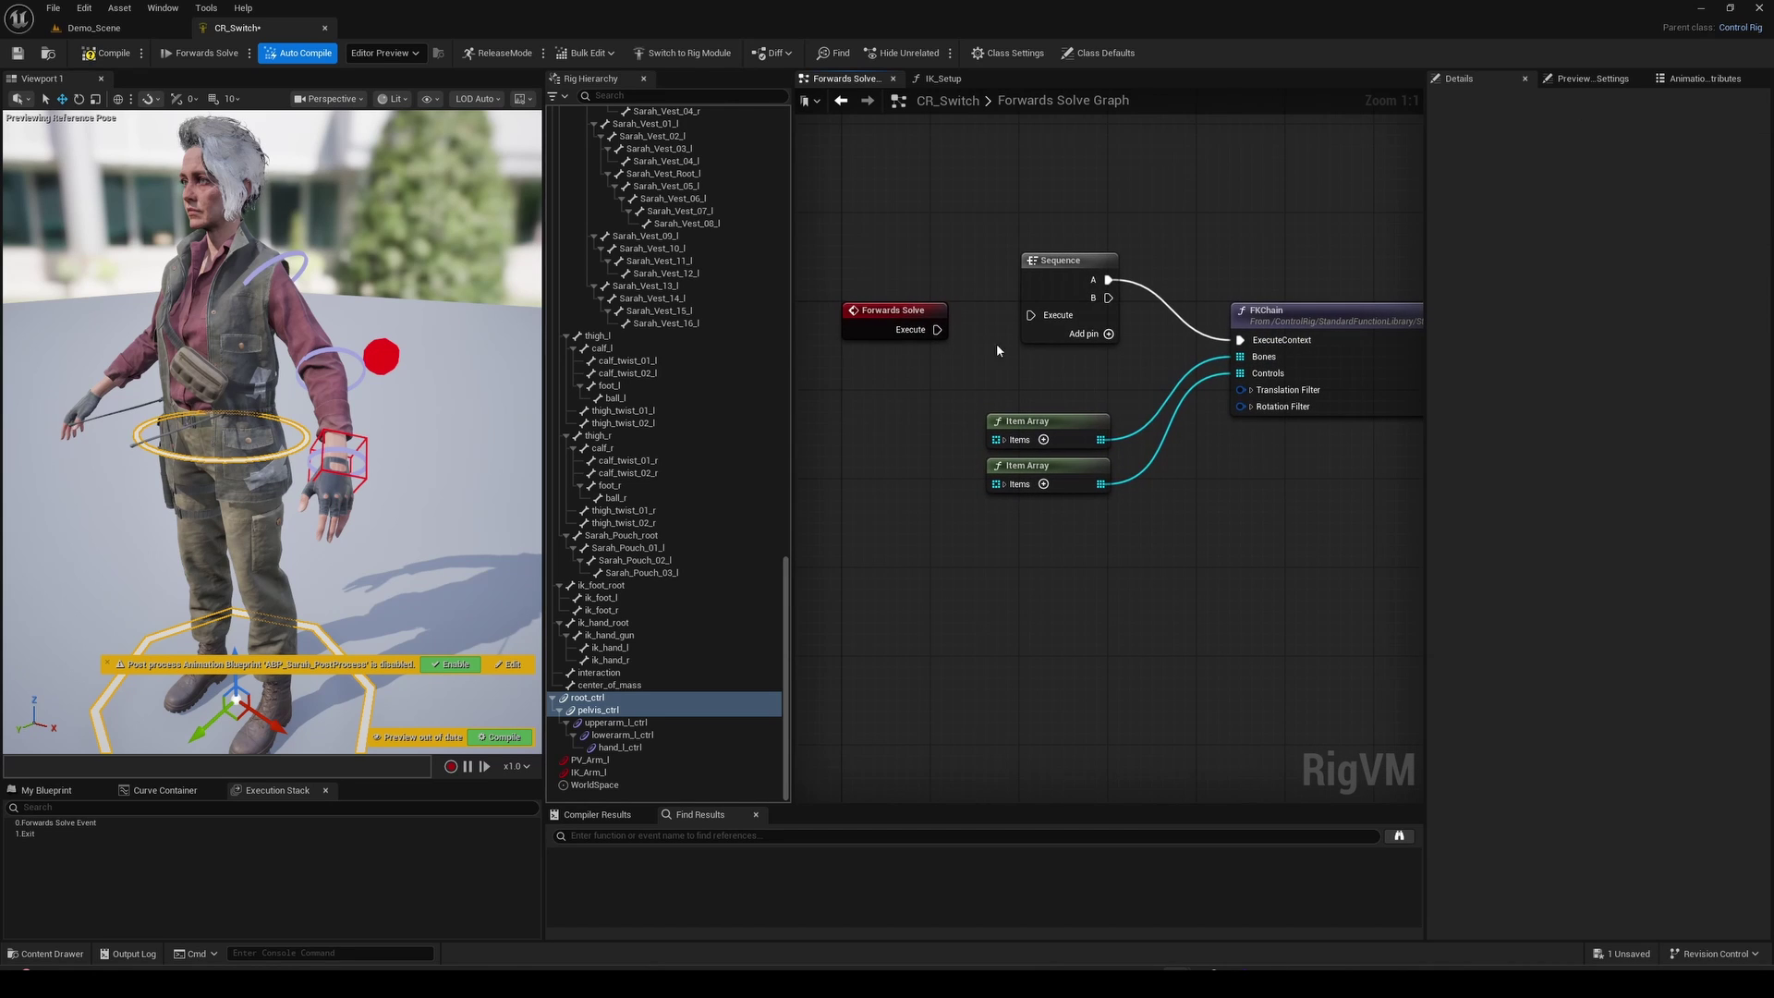
{"action": "left_click_drag", "start_coordinate": [1025, 327], "coordinate": [881, 319]}
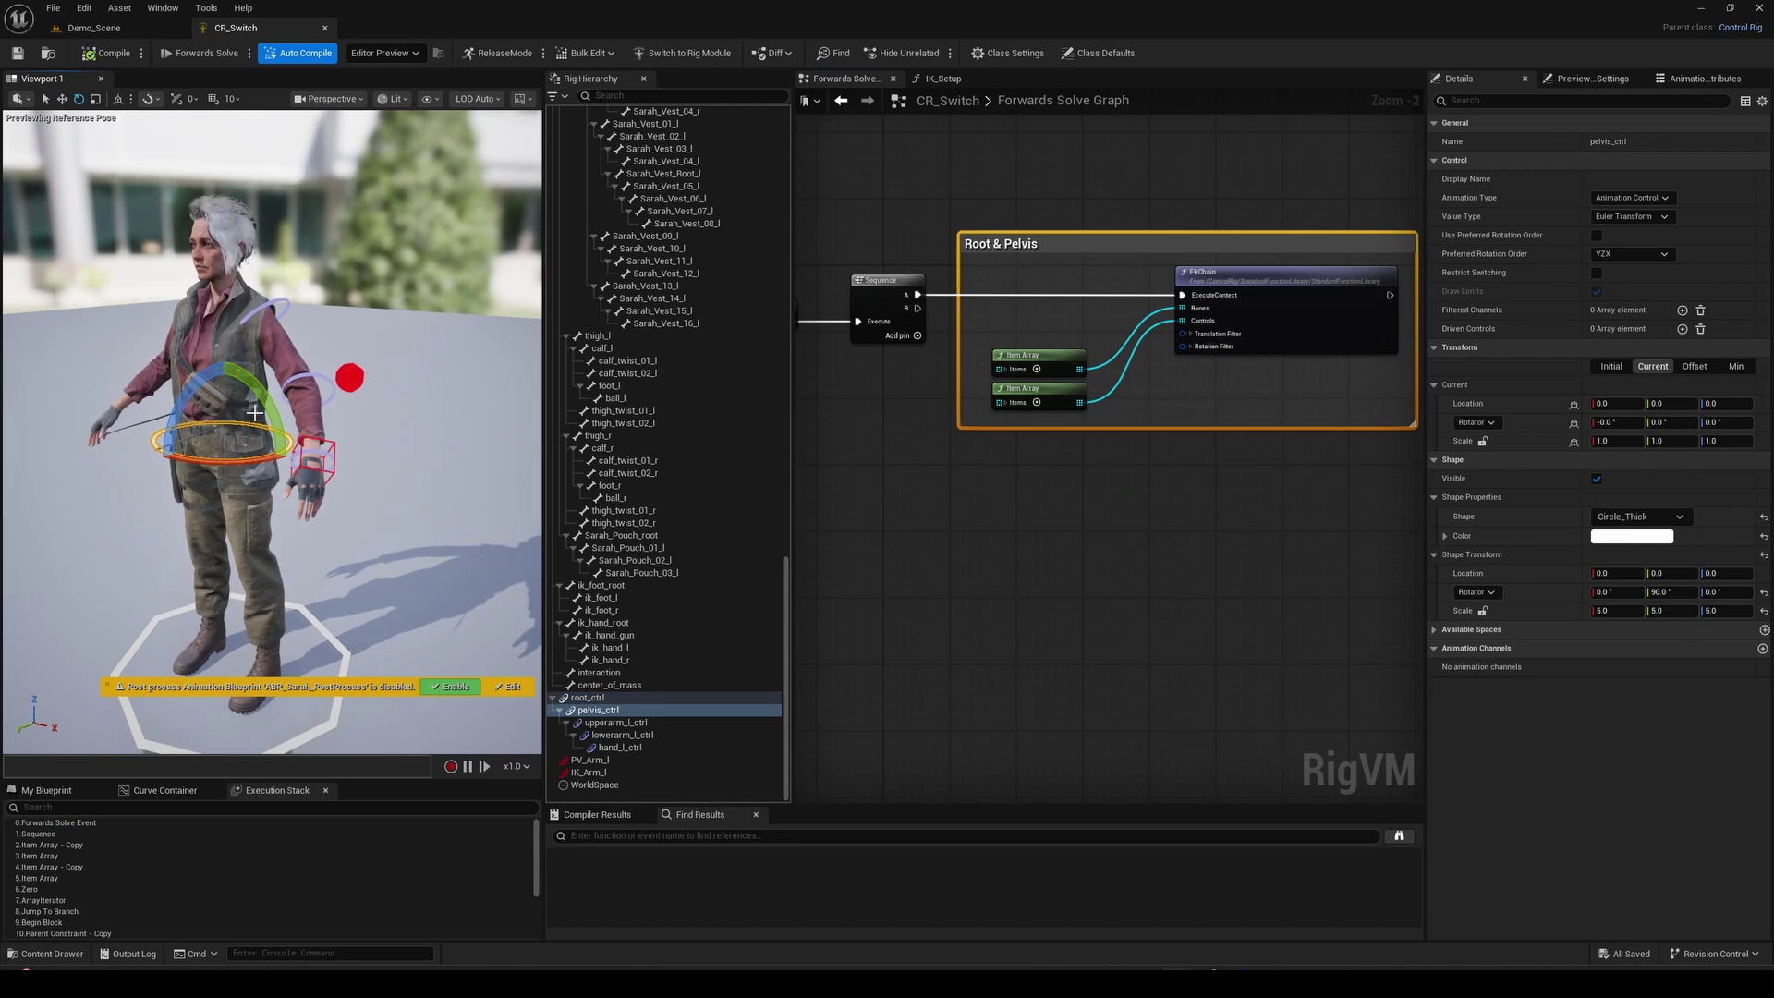
Rotate pelvis_ctrl in the viewport to test the chain and rotate it back
{"action": "left_click_drag", "start_coordinate": [262, 404], "coordinate": [242, 386]}
{"action": "left_click_drag", "start_coordinate": [242, 386], "coordinate": [263, 407]}
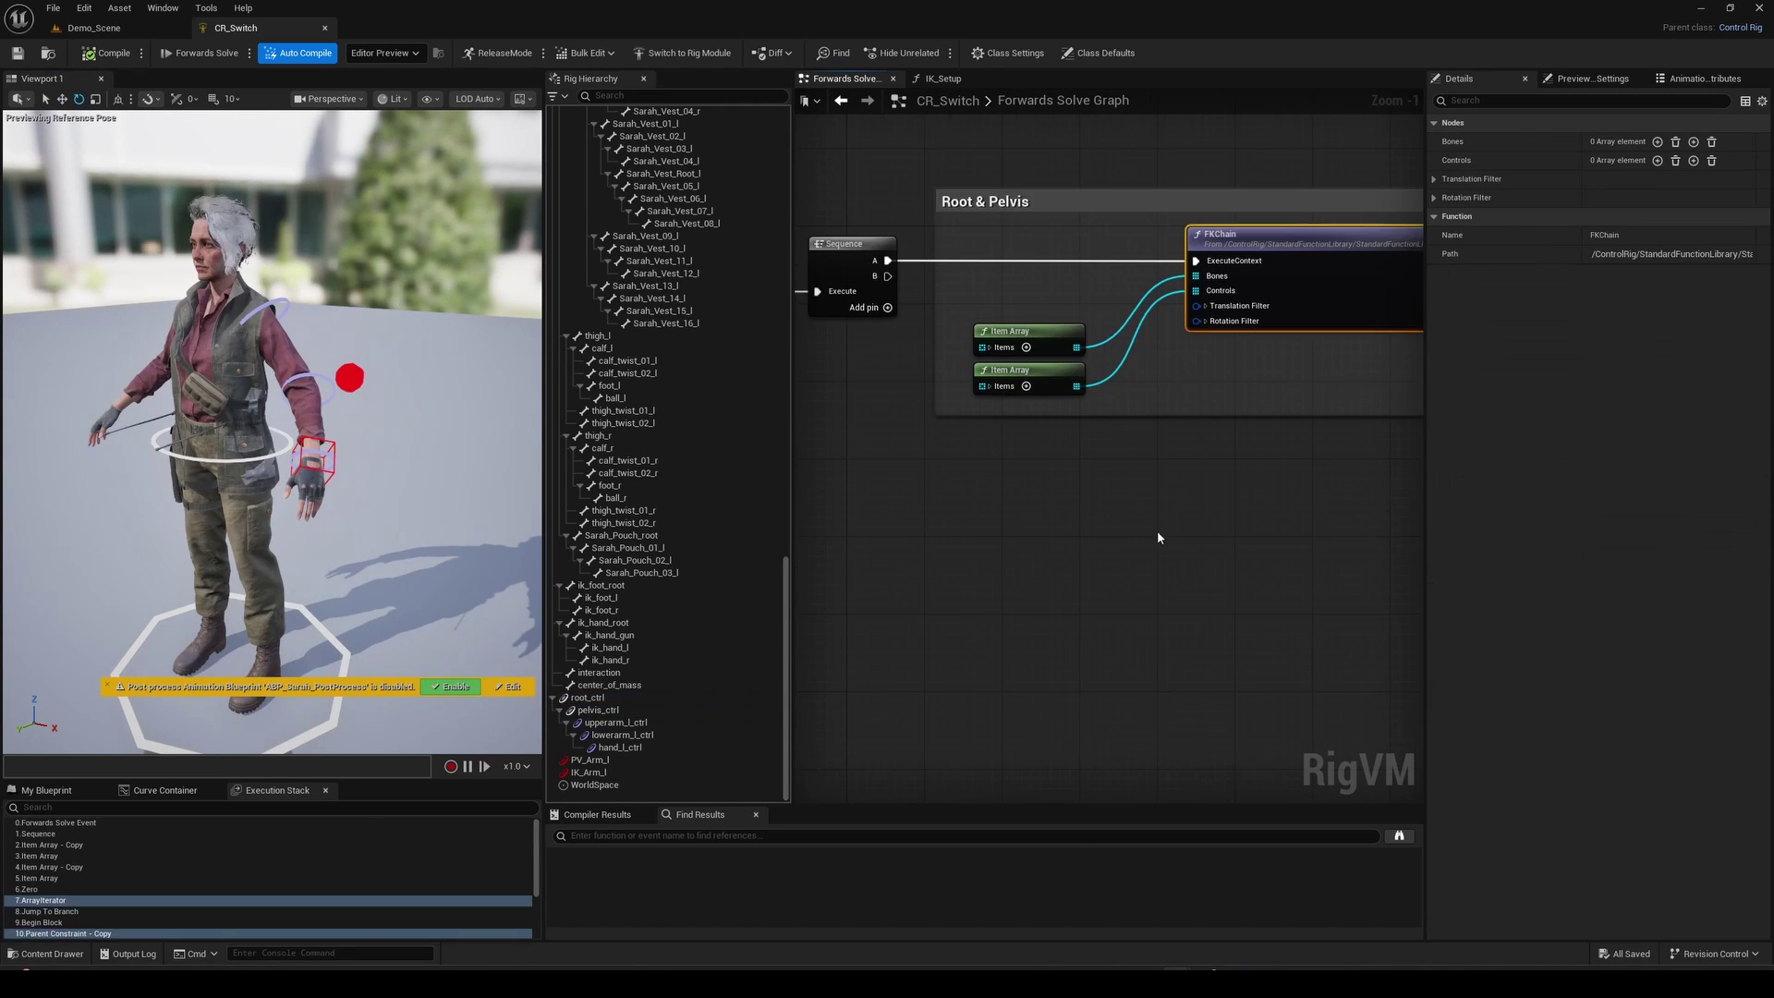
Paste a copy of the FKChain node and place it below the Root & Pelvis comment group
{"action": "key", "text": "ctrl+v"}
{"action": "left_click_drag", "start_coordinate": [1232, 545], "coordinate": [1240, 522]}
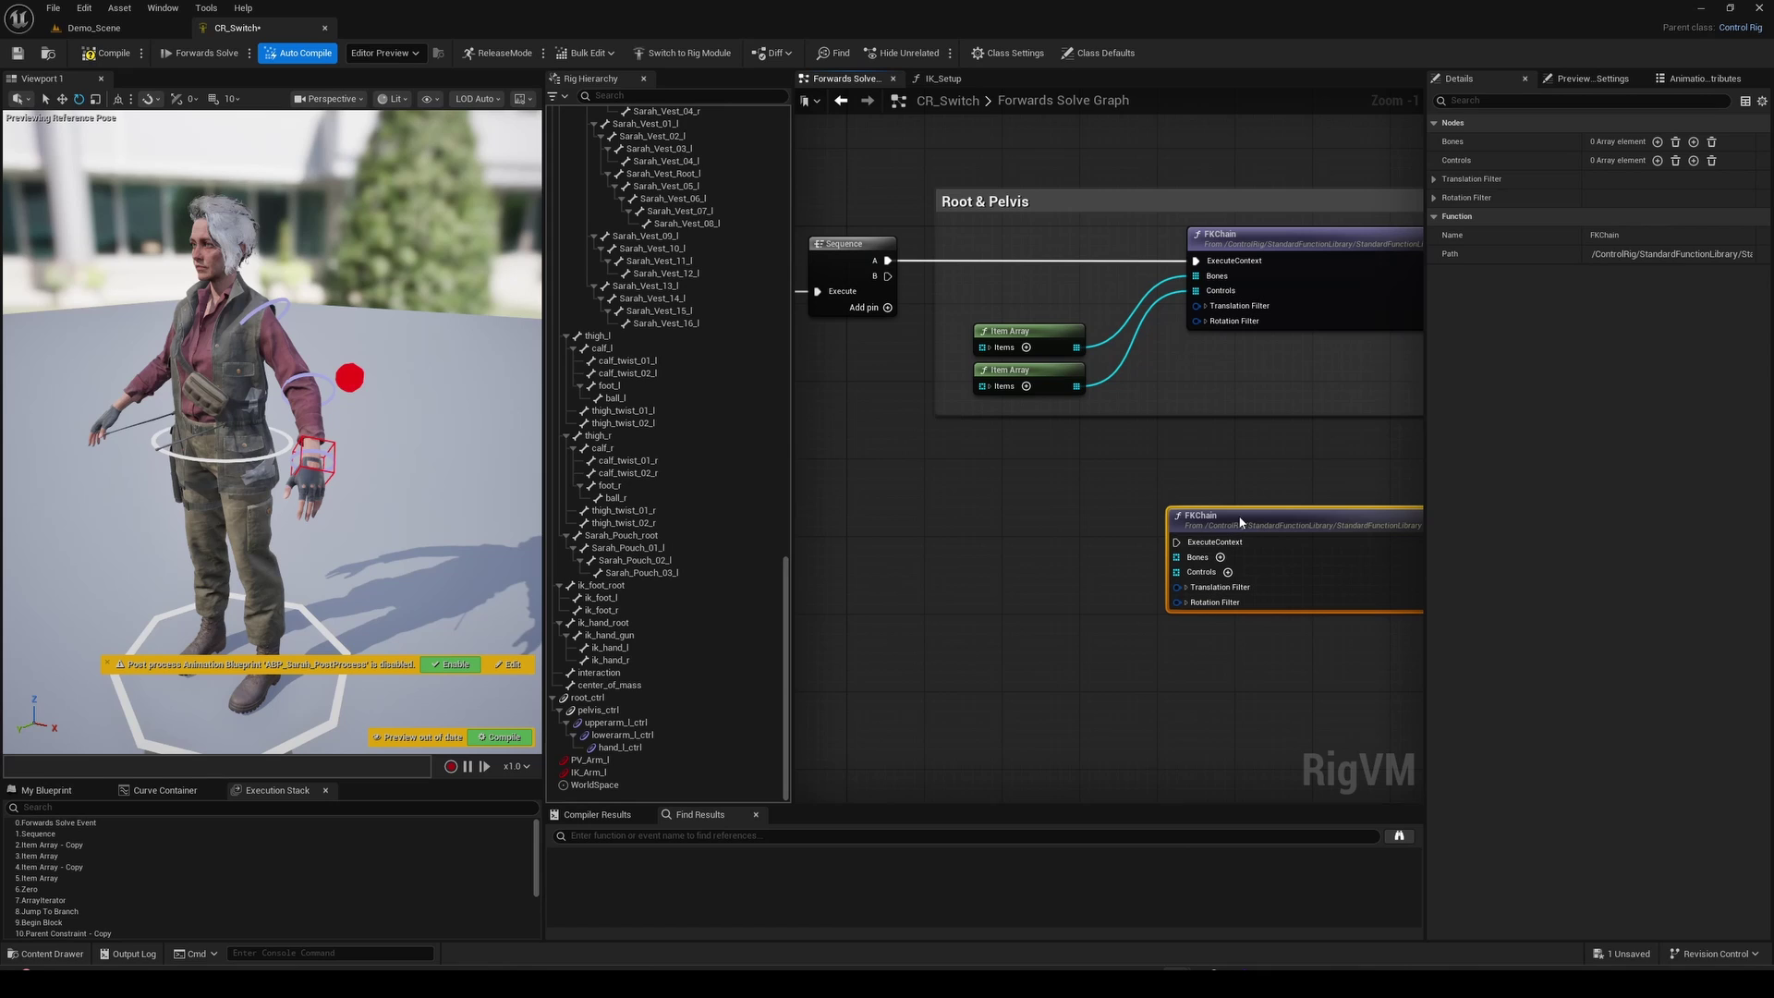
Create an Item Array from the upperarm_l, lowerarm_l and hand_l bones and wire it into the copied FKChain's Bones
{"action": "scroll", "coordinate": [710, 393], "scroll_direction": "up", "scroll_amount": 15}
{"action": "left_click", "coordinate": [672, 287], "text": "shift"}
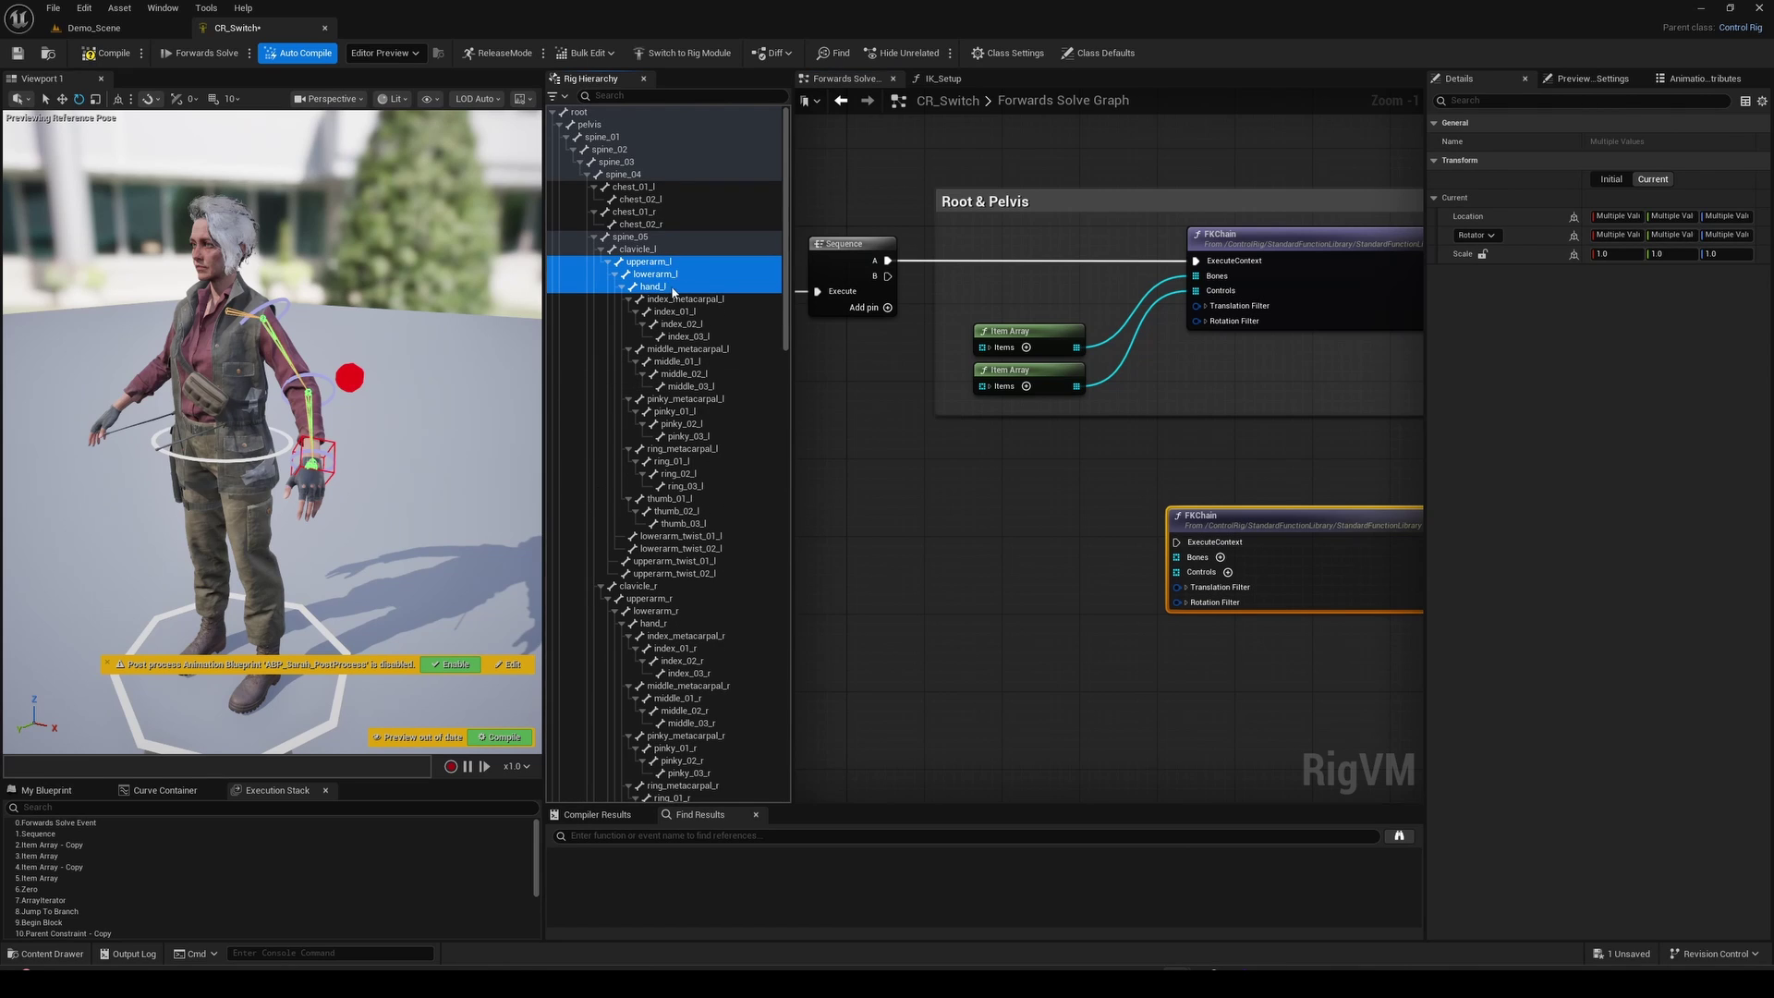
{"action": "left_click_drag", "start_coordinate": [1059, 509], "coordinate": [1176, 558]}
{"action": "left_click", "coordinate": [1010, 668]}
Create an Item Array from upperarm_l_ctrl, lowerarm_l_ctrl and hand_l_ctrl, wire it into the copied FKChain's Controls, and stack both arrays neatly
{"action": "scroll", "coordinate": [739, 525], "scroll_direction": "down", "scroll_amount": 15}
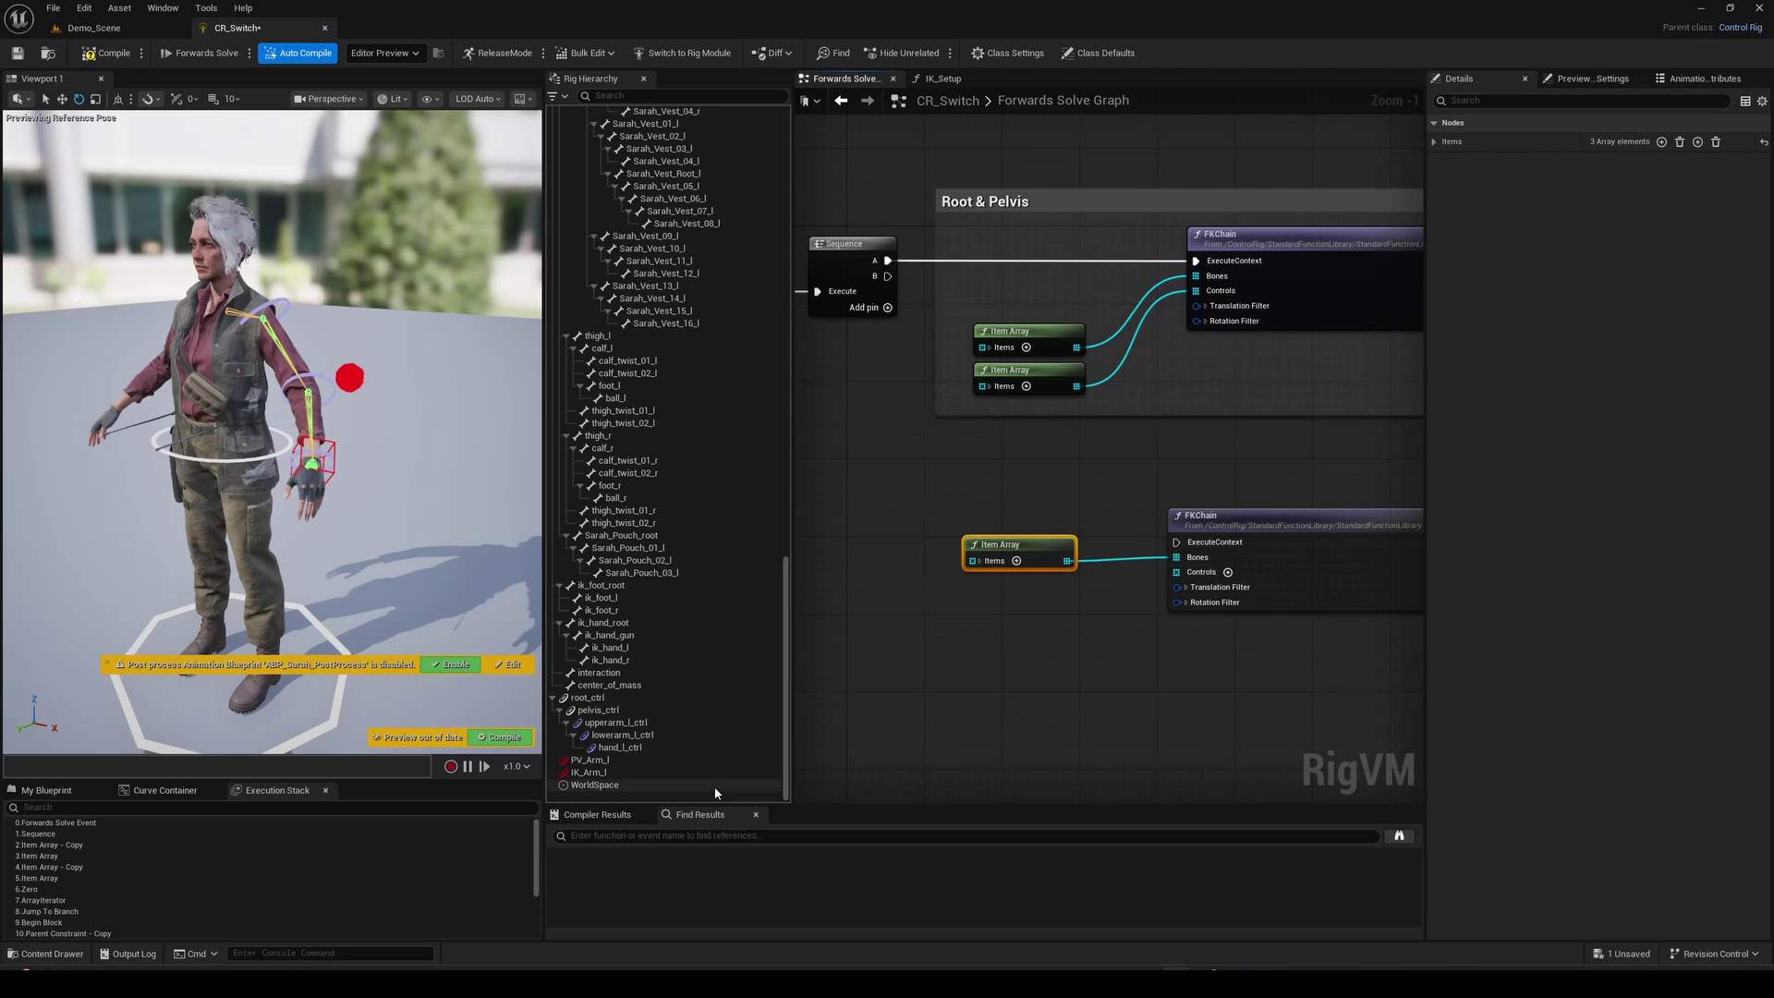
{"action": "left_click", "coordinate": [615, 722]}
{"action": "left_click", "coordinate": [620, 746], "text": "shift"}
{"action": "left_click_drag", "start_coordinate": [620, 746], "coordinate": [946, 612]}
{"action": "left_click", "coordinate": [1016, 761]}
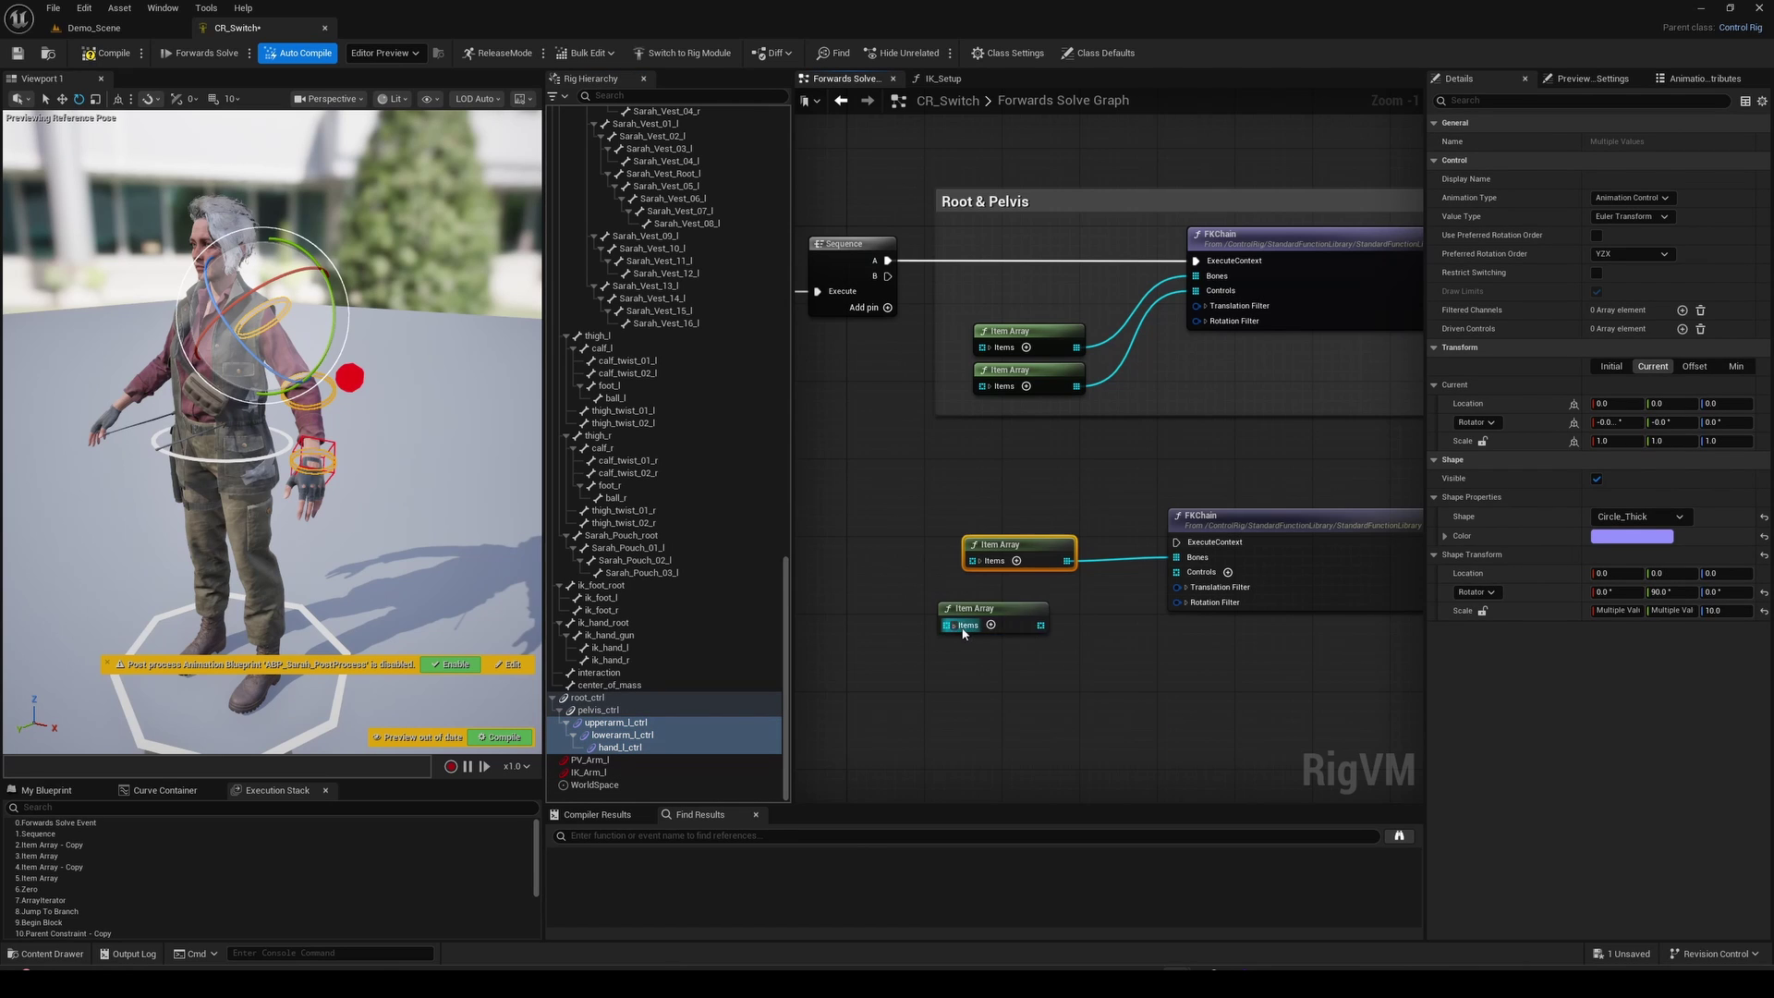
{"action": "left_click_drag", "start_coordinate": [1200, 581], "coordinate": [1200, 573]}
{"action": "left_click_drag", "start_coordinate": [981, 614], "coordinate": [1041, 634]}
{"action": "left_click_drag", "start_coordinate": [1016, 542], "coordinate": [1017, 581]}
{"action": "left_click", "coordinate": [1050, 542]}
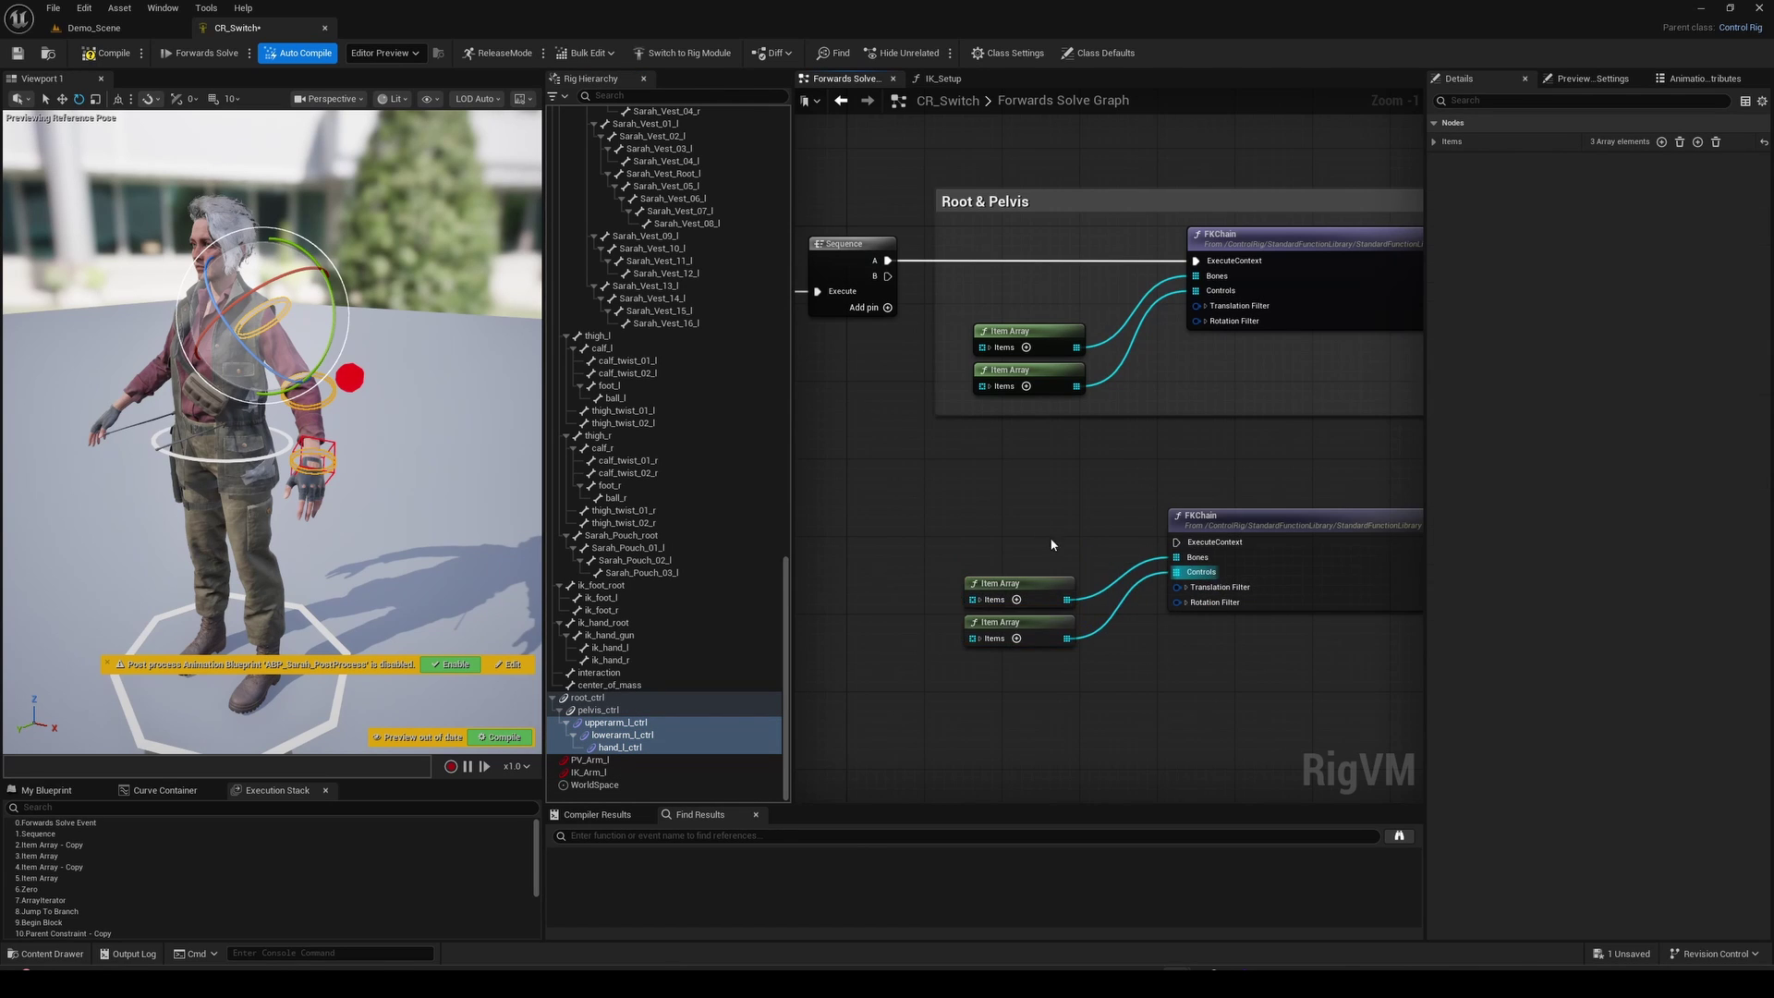
Link the Sequence's B output to the left arm FKChain through a reroute point, and compile and save the rig
{"action": "left_click_drag", "start_coordinate": [1177, 542], "coordinate": [1092, 276]}
{"action": "right_click_drag", "start_coordinate": [1133, 493], "coordinate": [990, 474]}
{"action": "double_click", "coordinate": [1117, 459]}
{"action": "left_click_drag", "start_coordinate": [1118, 460], "coordinate": [1007, 524]}
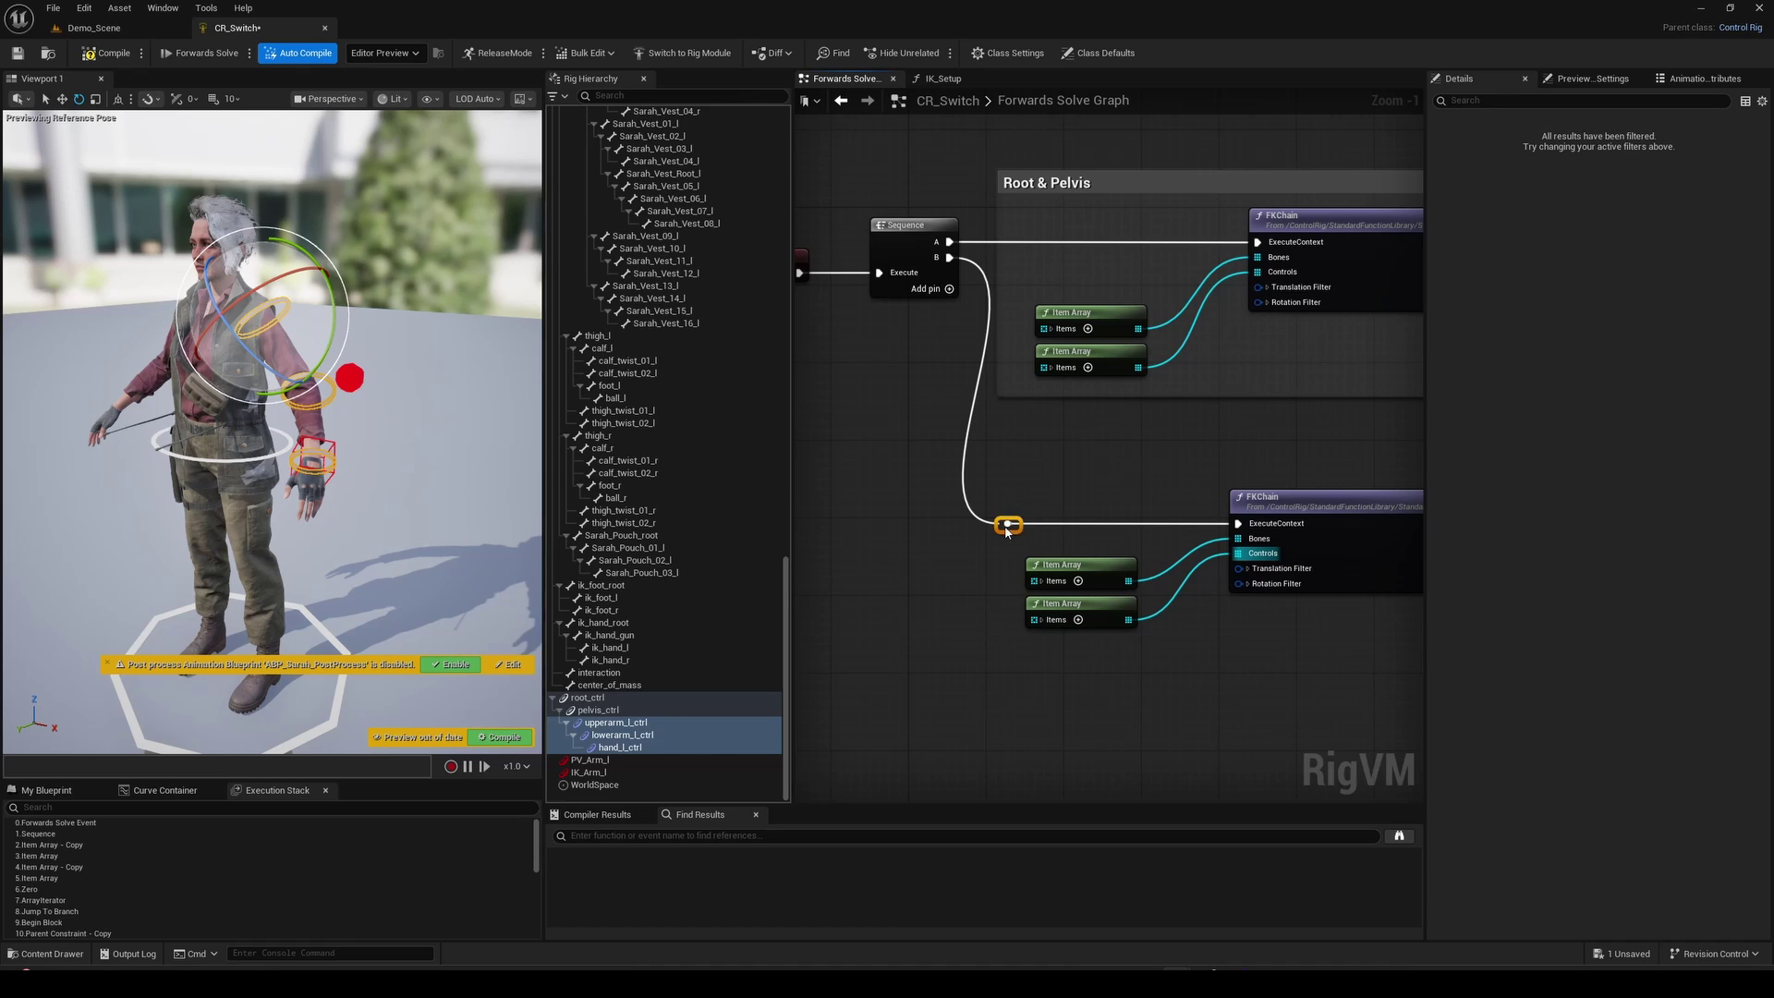
{"action": "left_click", "coordinate": [933, 462]}
{"action": "left_click", "coordinate": [107, 52]}
{"action": "left_click", "coordinate": [18, 53]}
Rotate the left arm FK controls in the viewport to test the chain, and recompile to reset the pose
{"action": "scroll", "coordinate": [370, 388], "scroll_direction": "up", "scroll_amount": 5}
{"action": "left_click", "coordinate": [268, 397]}
{"action": "left_click_drag", "start_coordinate": [331, 406], "coordinate": [357, 331]}
{"action": "left_click", "coordinate": [189, 266]}
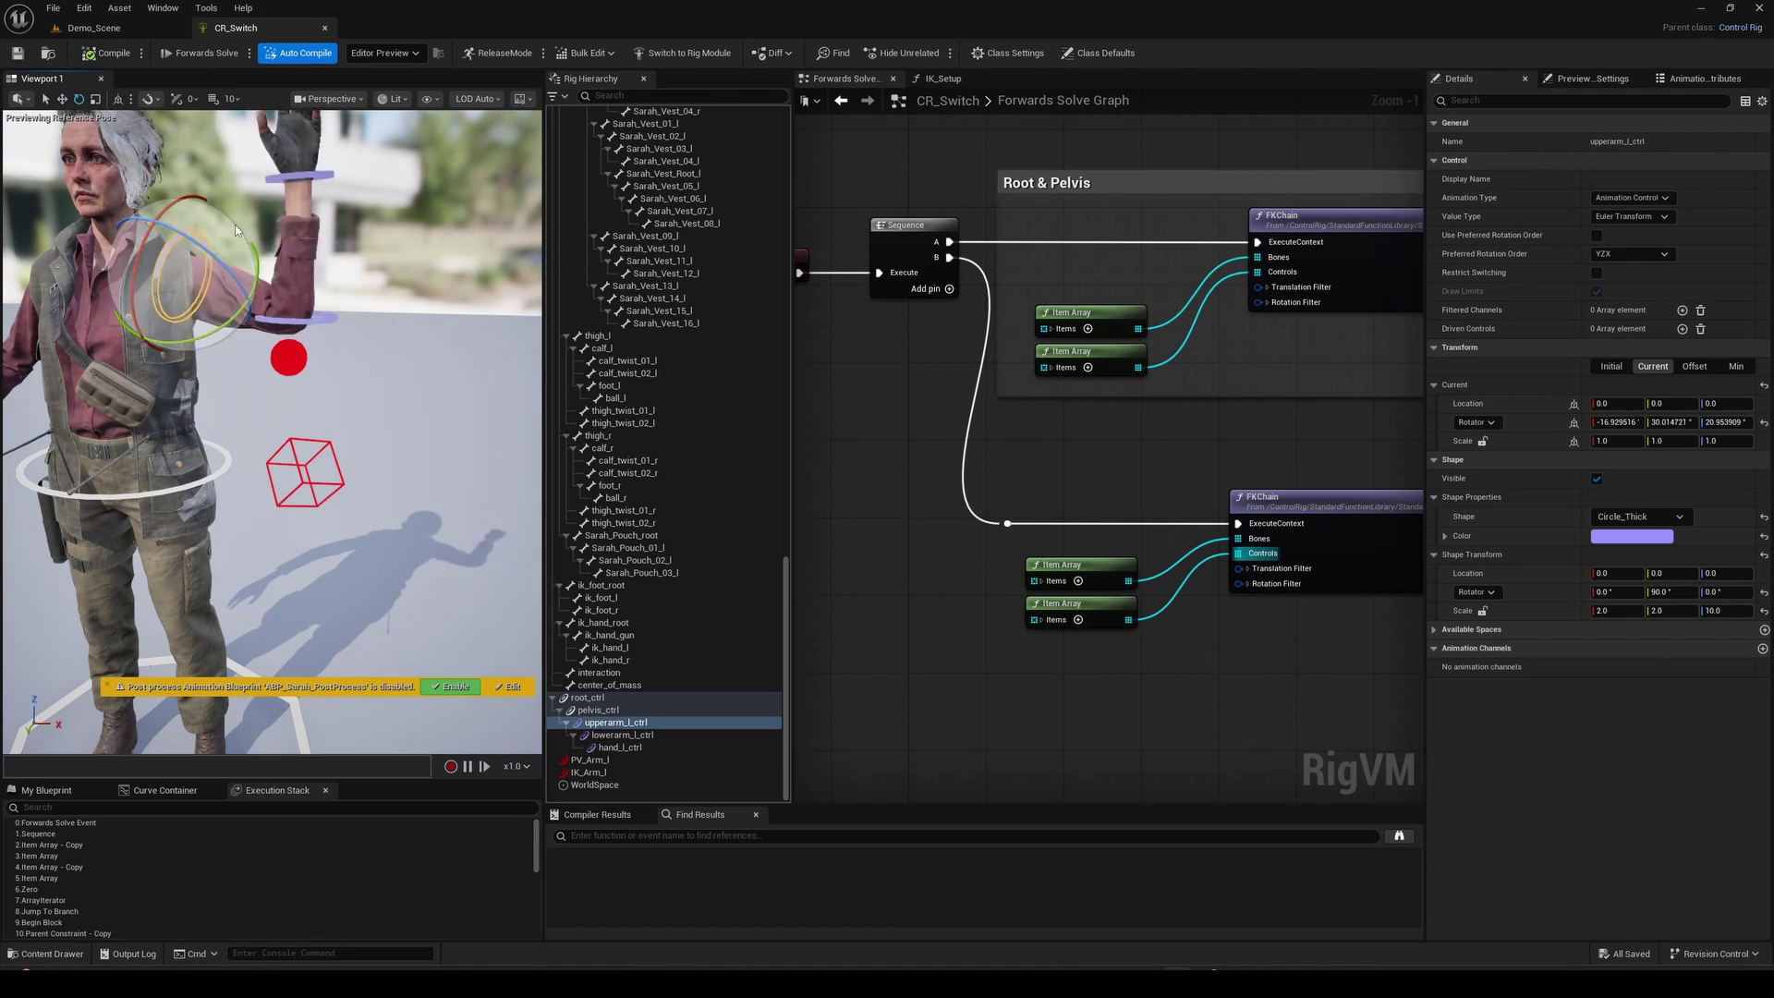
{"action": "left_click_drag", "start_coordinate": [199, 319], "coordinate": [278, 241]}
{"action": "left_click", "coordinate": [407, 277]}
{"action": "left_click", "coordinate": [314, 277]}
{"action": "left_click", "coordinate": [106, 53]}
Add an IKTwoBone function node below the left arm FKChain's Item Arrays
{"action": "scroll", "coordinate": [1044, 718], "scroll_direction": "up", "scroll_amount": 1}
{"action": "right_click_drag", "start_coordinate": [1044, 718], "coordinate": [993, 487]}
{"action": "right_click", "coordinate": [993, 487]}
{"action": "type", "text": "IK TWO BONE"}
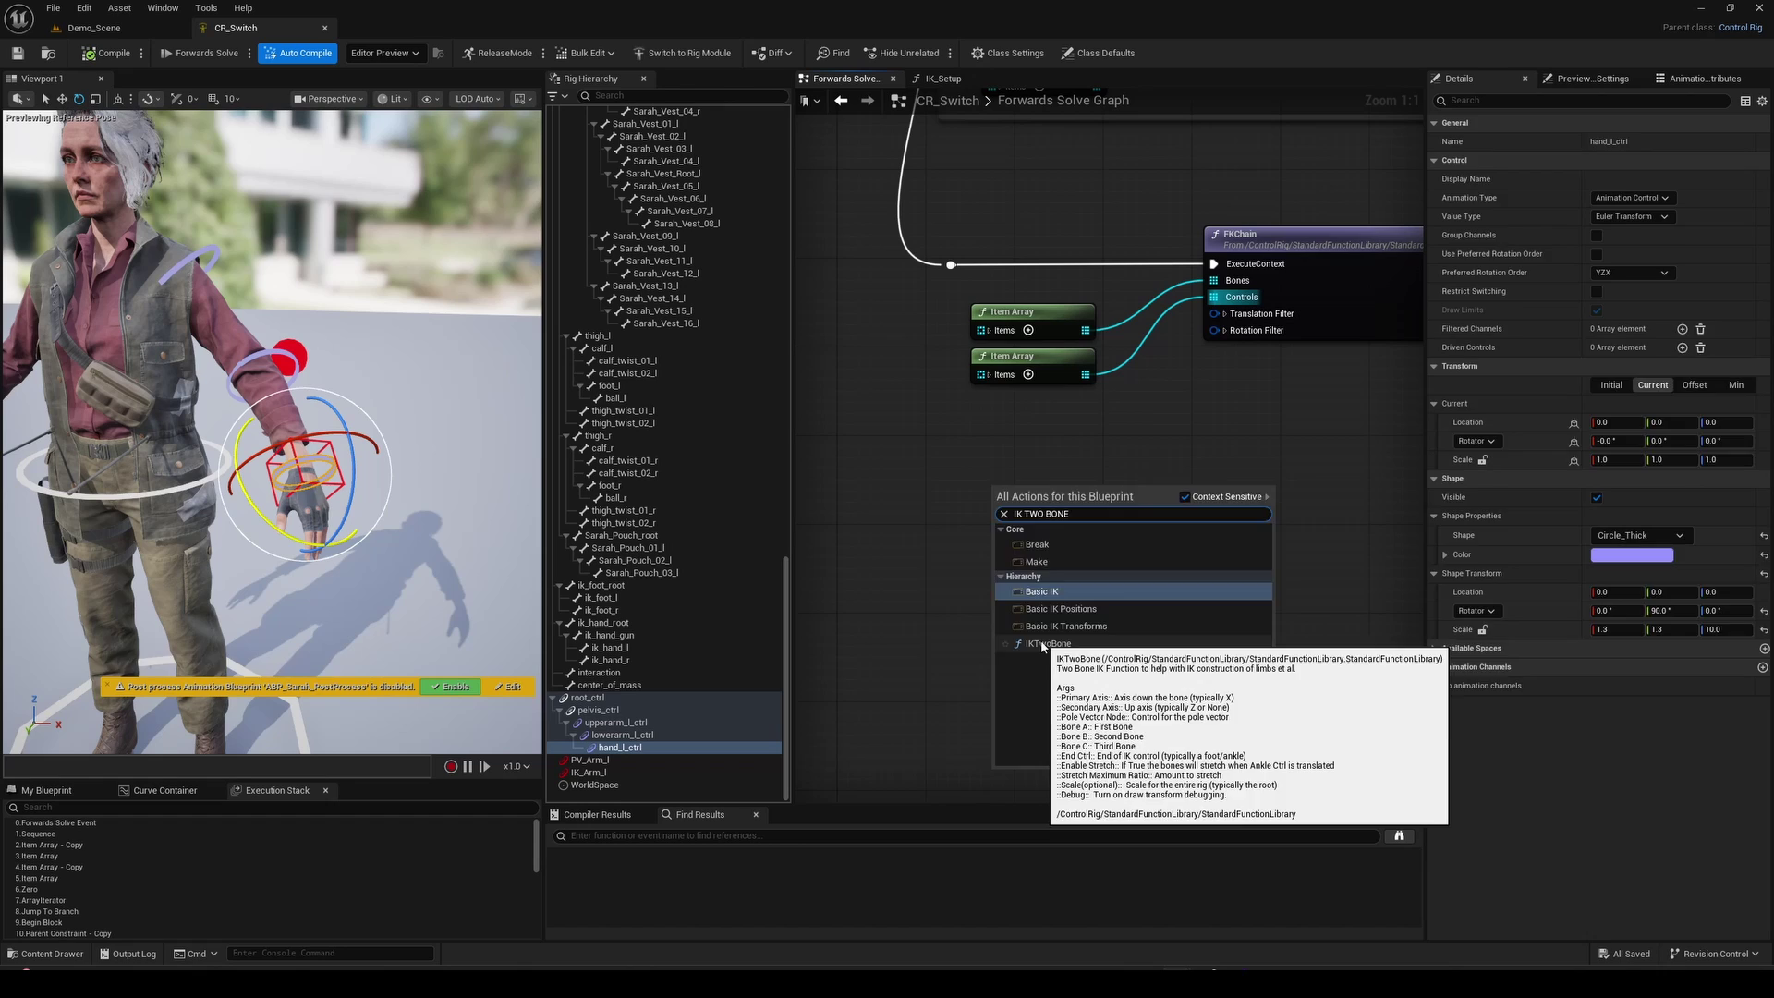
{"action": "left_click", "coordinate": [1042, 645]}
Expand IKTwoBone's Primary Axis, Secondary Axis, Pole Vector Node, Bone A, Bone B, Bone C and End Ctrl pins
{"action": "right_click_drag", "start_coordinate": [1016, 600], "coordinate": [995, 490]}
{"action": "left_click", "coordinate": [980, 426]}
{"action": "left_click", "coordinate": [980, 503]}
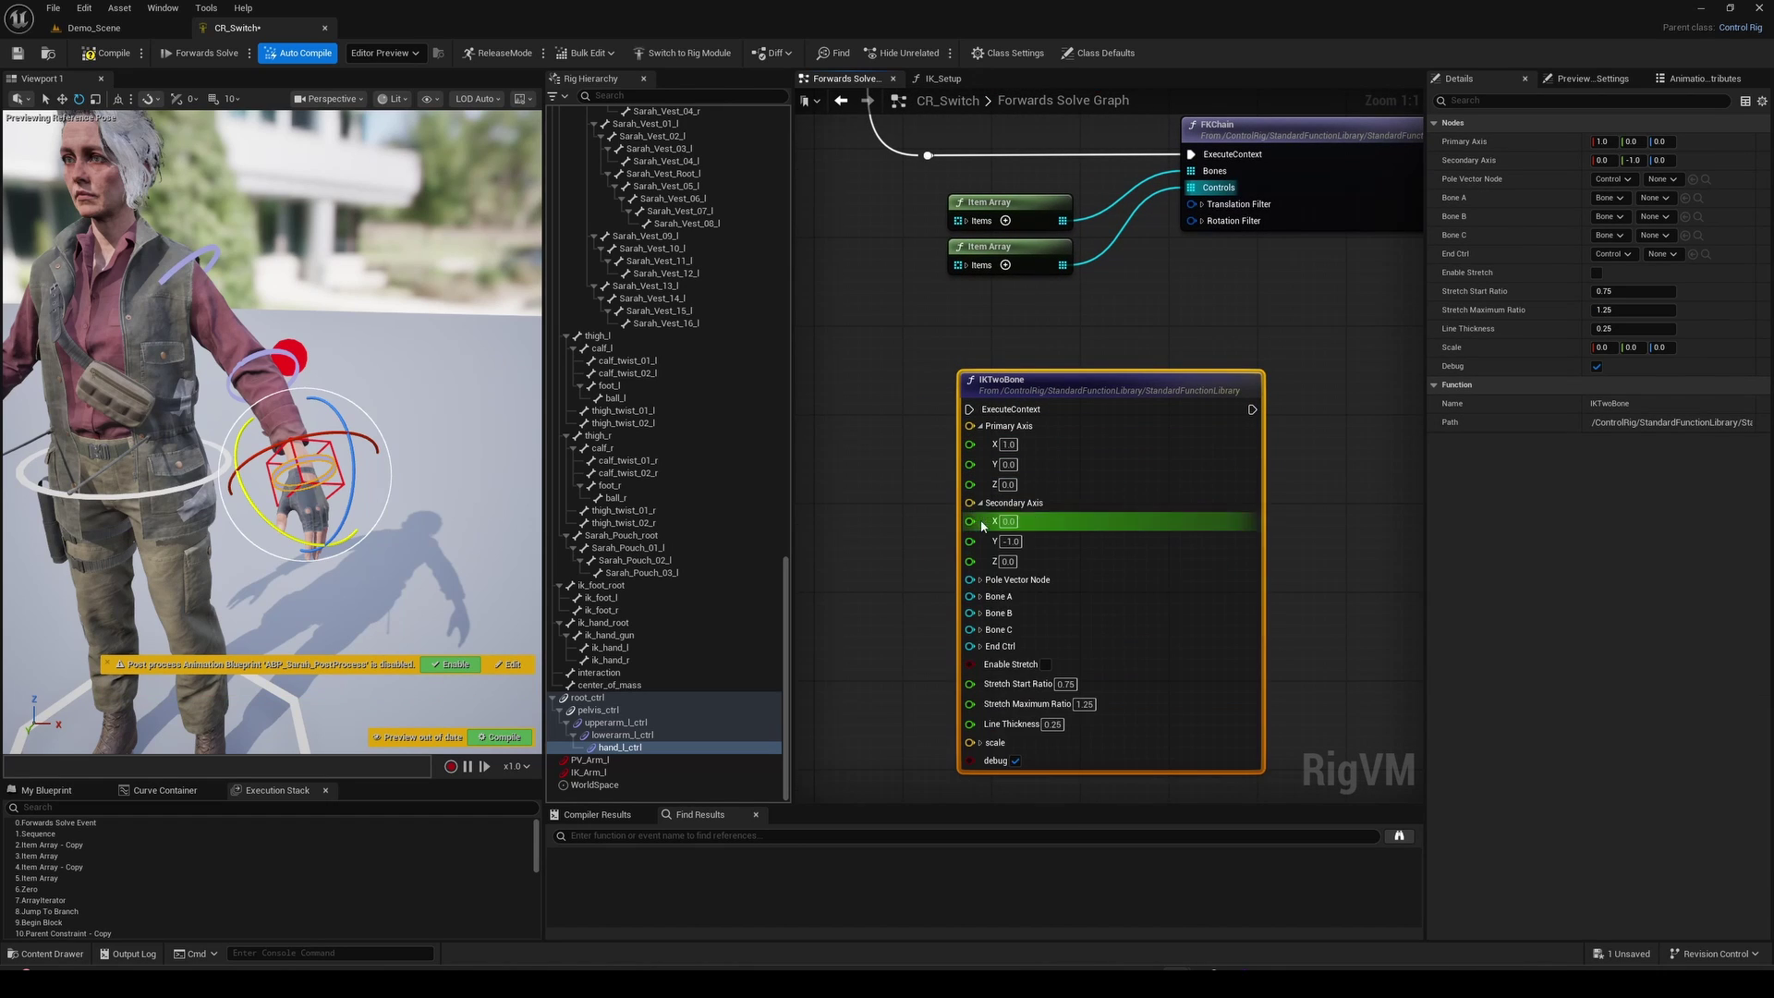
{"action": "left_click", "coordinate": [980, 580]}
{"action": "left_click", "coordinate": [981, 636]}
{"action": "left_click", "coordinate": [980, 692]}
{"action": "right_click_drag", "start_coordinate": [981, 755], "coordinate": [970, 582]}
{"action": "left_click", "coordinate": [970, 581]}
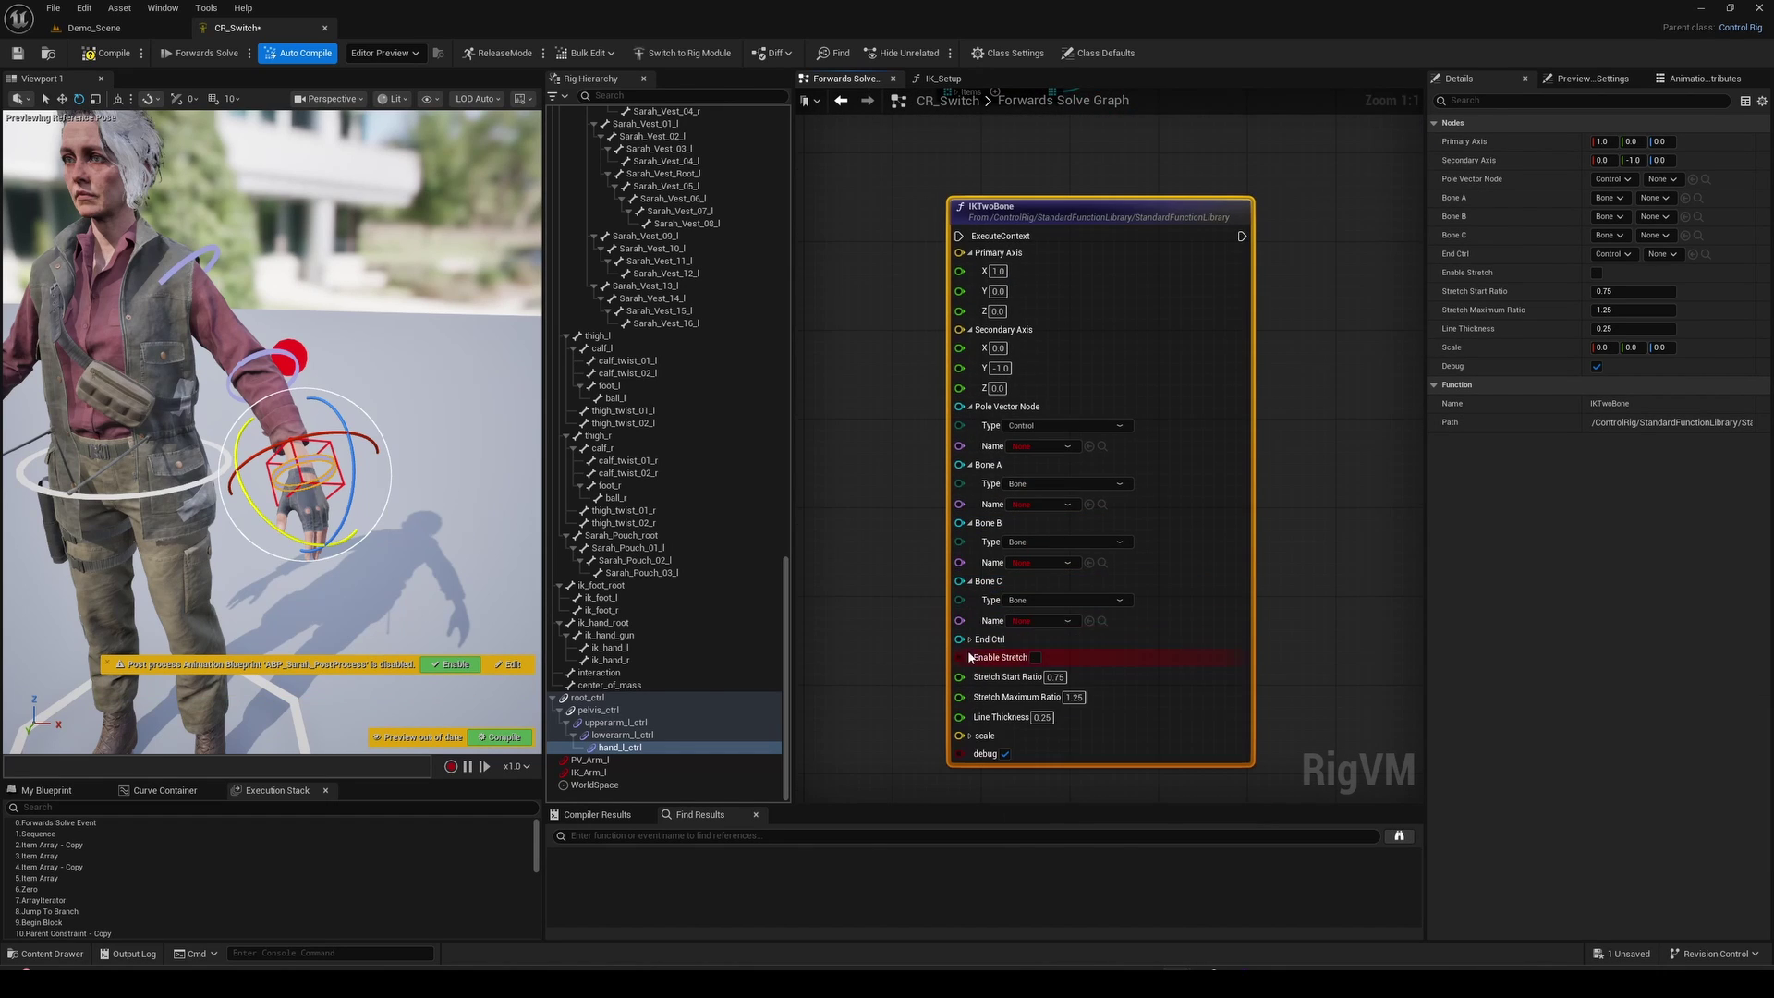
{"action": "left_click", "coordinate": [969, 639]}
Assign PV_Arm_l as IKTwoBone's Pole Vector Node, IK_Arm_l as End Ctrl, and upperarm_l, lowerarm_l and hand_l as Bones A, B and C
{"action": "left_click_drag", "start_coordinate": [610, 760], "coordinate": [1062, 679]}
{"action": "scroll", "coordinate": [728, 630], "scroll_direction": "up", "scroll_amount": 15}
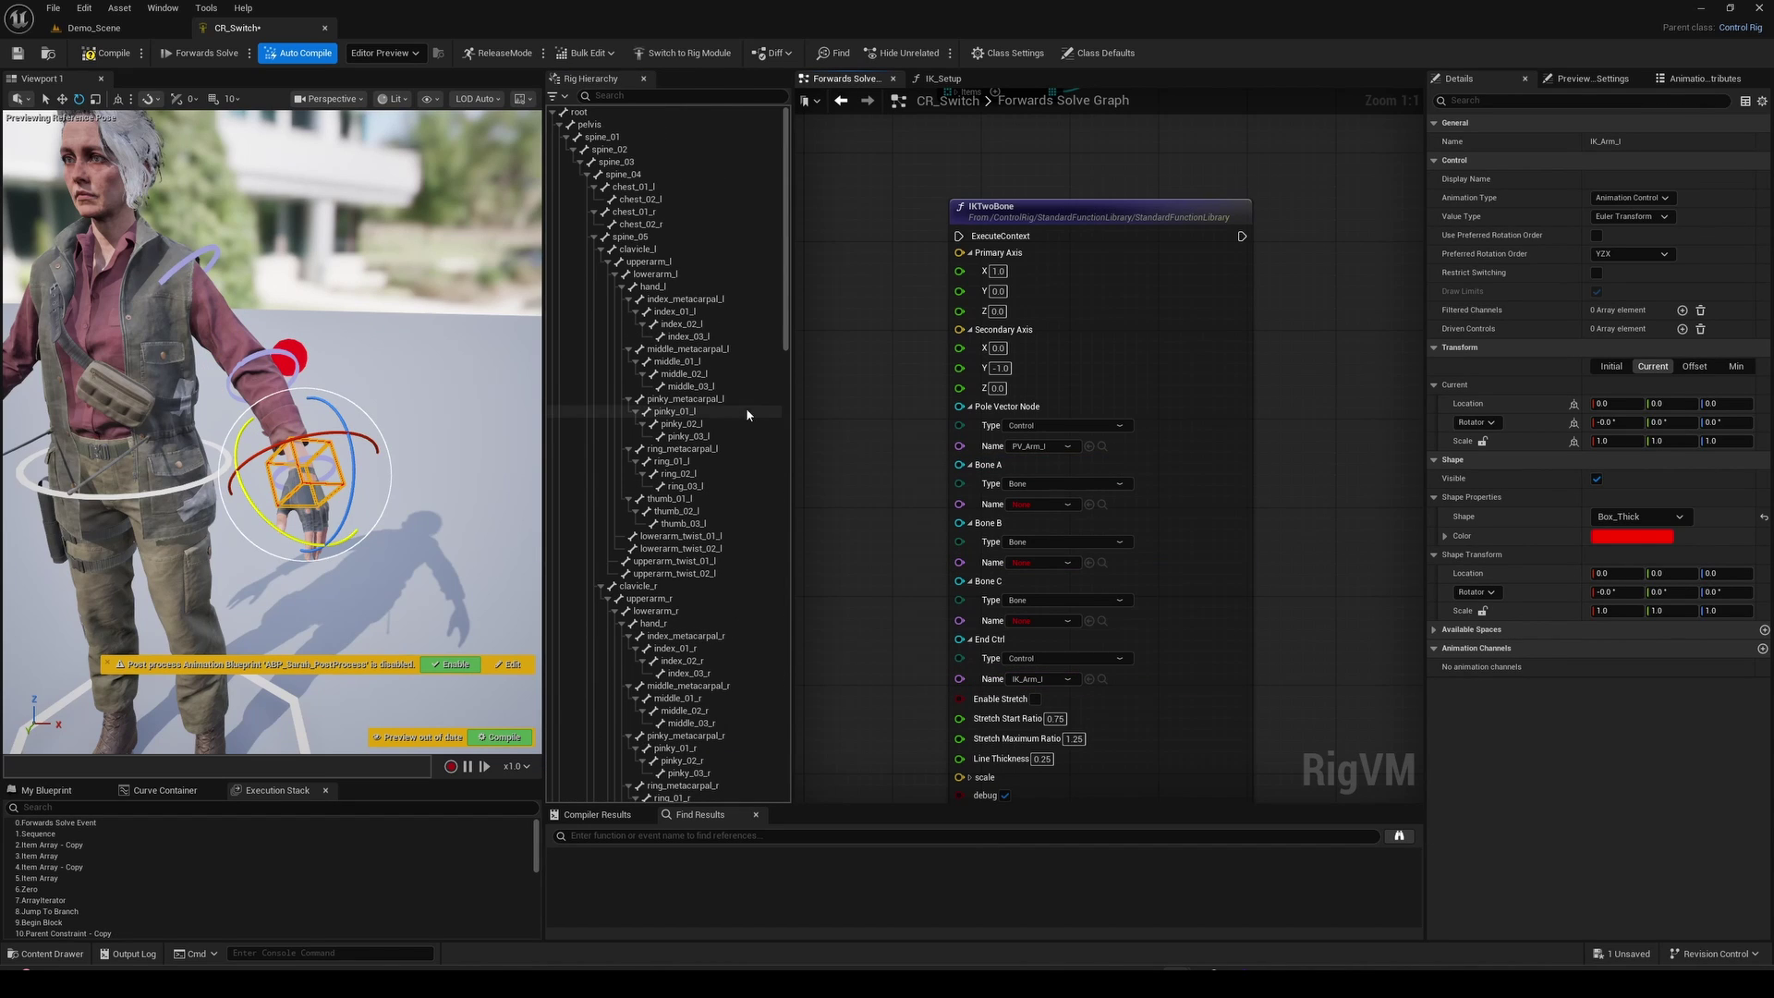
{"action": "left_click_drag", "start_coordinate": [649, 261], "coordinate": [1119, 604]}
{"action": "left_click", "coordinate": [1089, 621]}
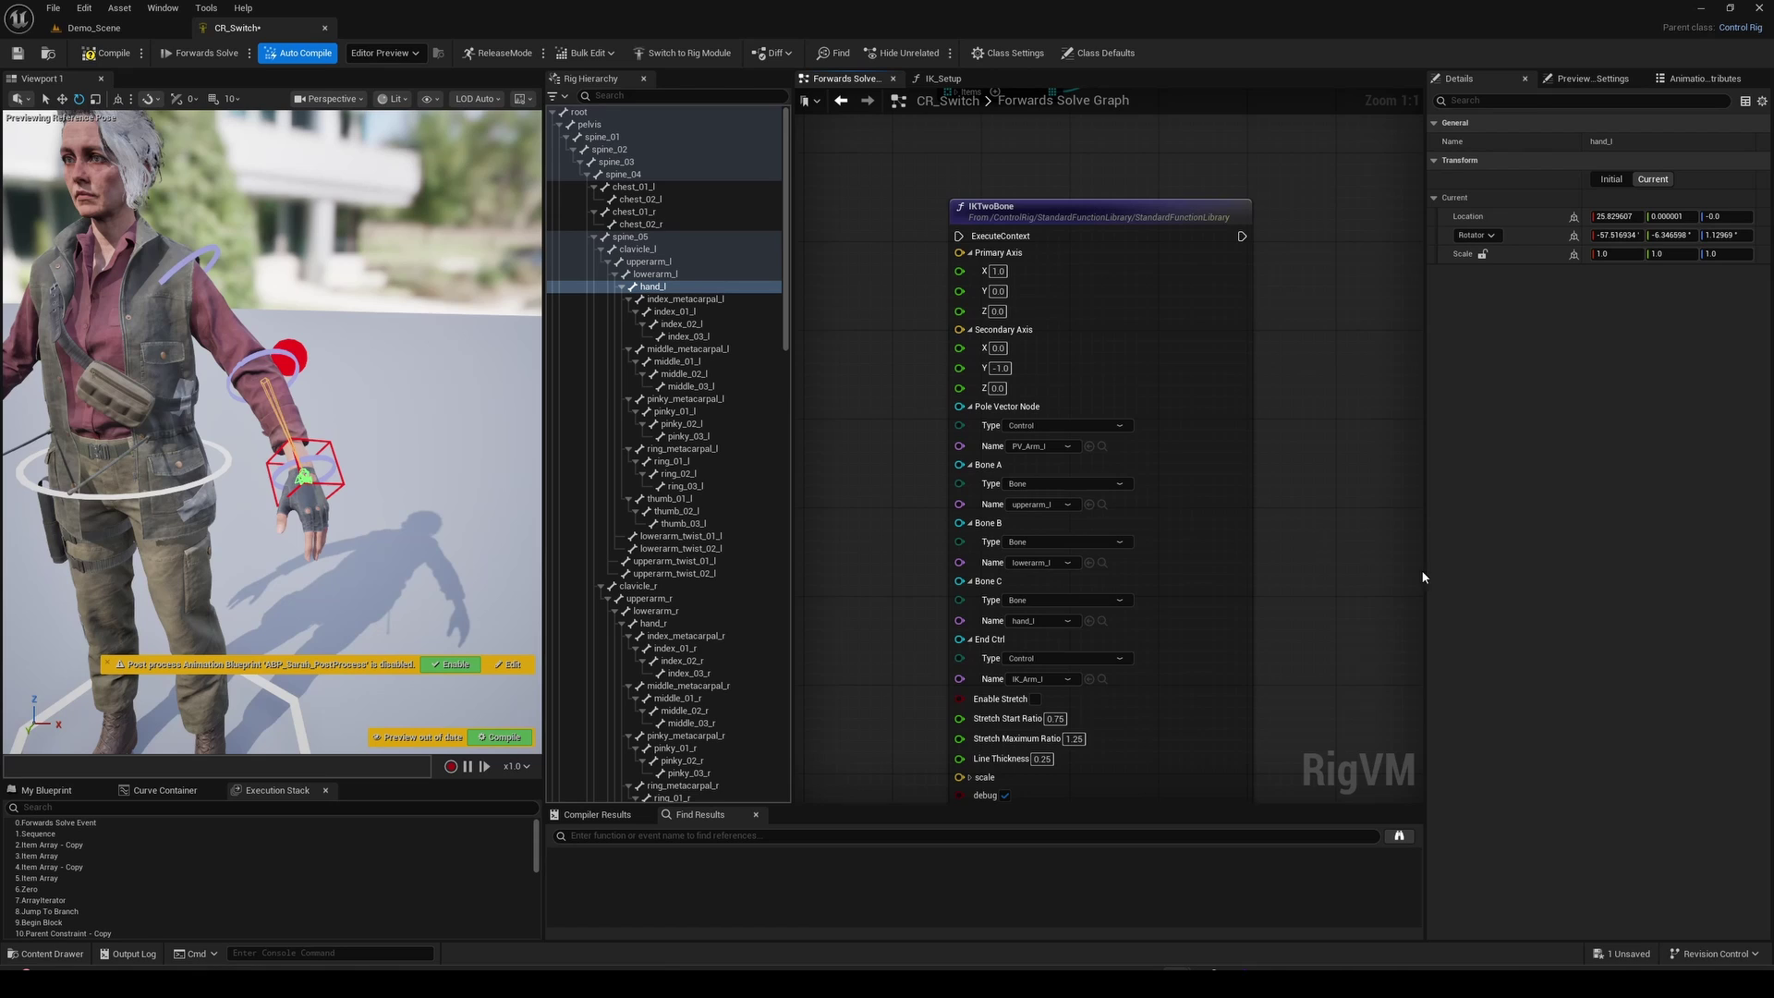
Link the reroute point's execution wire to IKTwoBone instead of the left arm FKChain
{"action": "scroll", "coordinate": [909, 345], "scroll_direction": "down", "scroll_amount": 2}
{"action": "right_click_drag", "start_coordinate": [867, 250], "coordinate": [951, 552]}
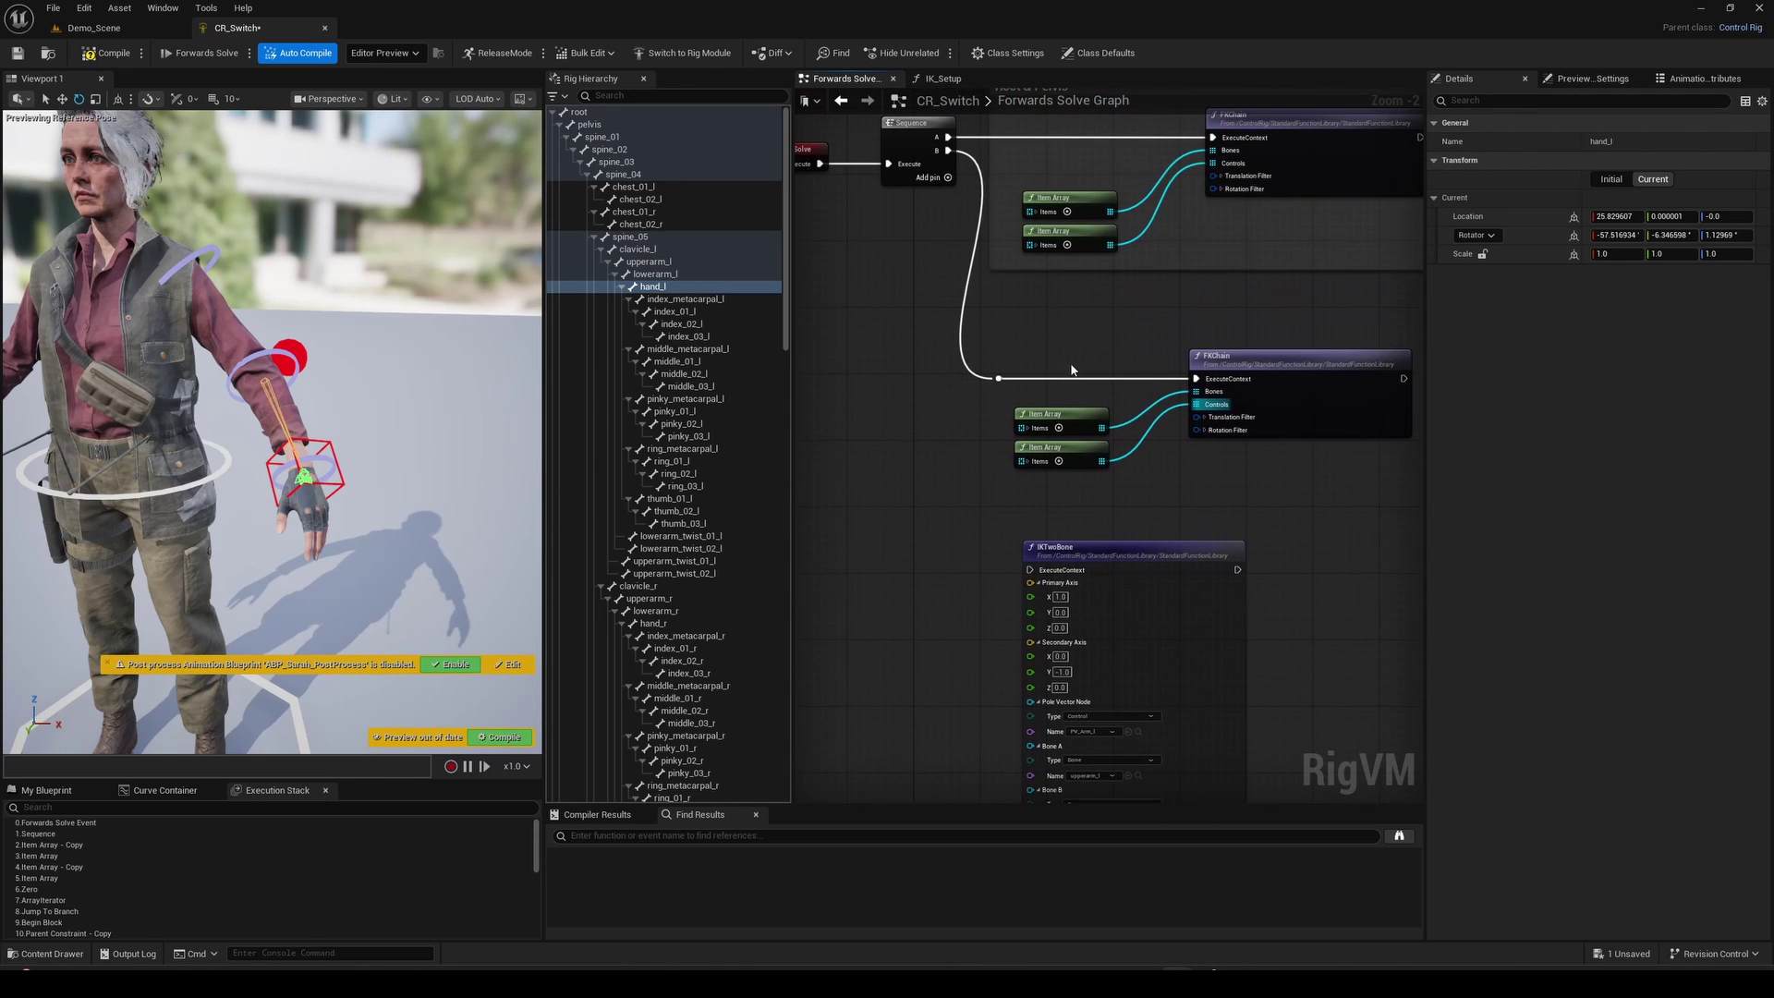
{"action": "left_click_drag", "start_coordinate": [998, 378], "coordinate": [1036, 576]}
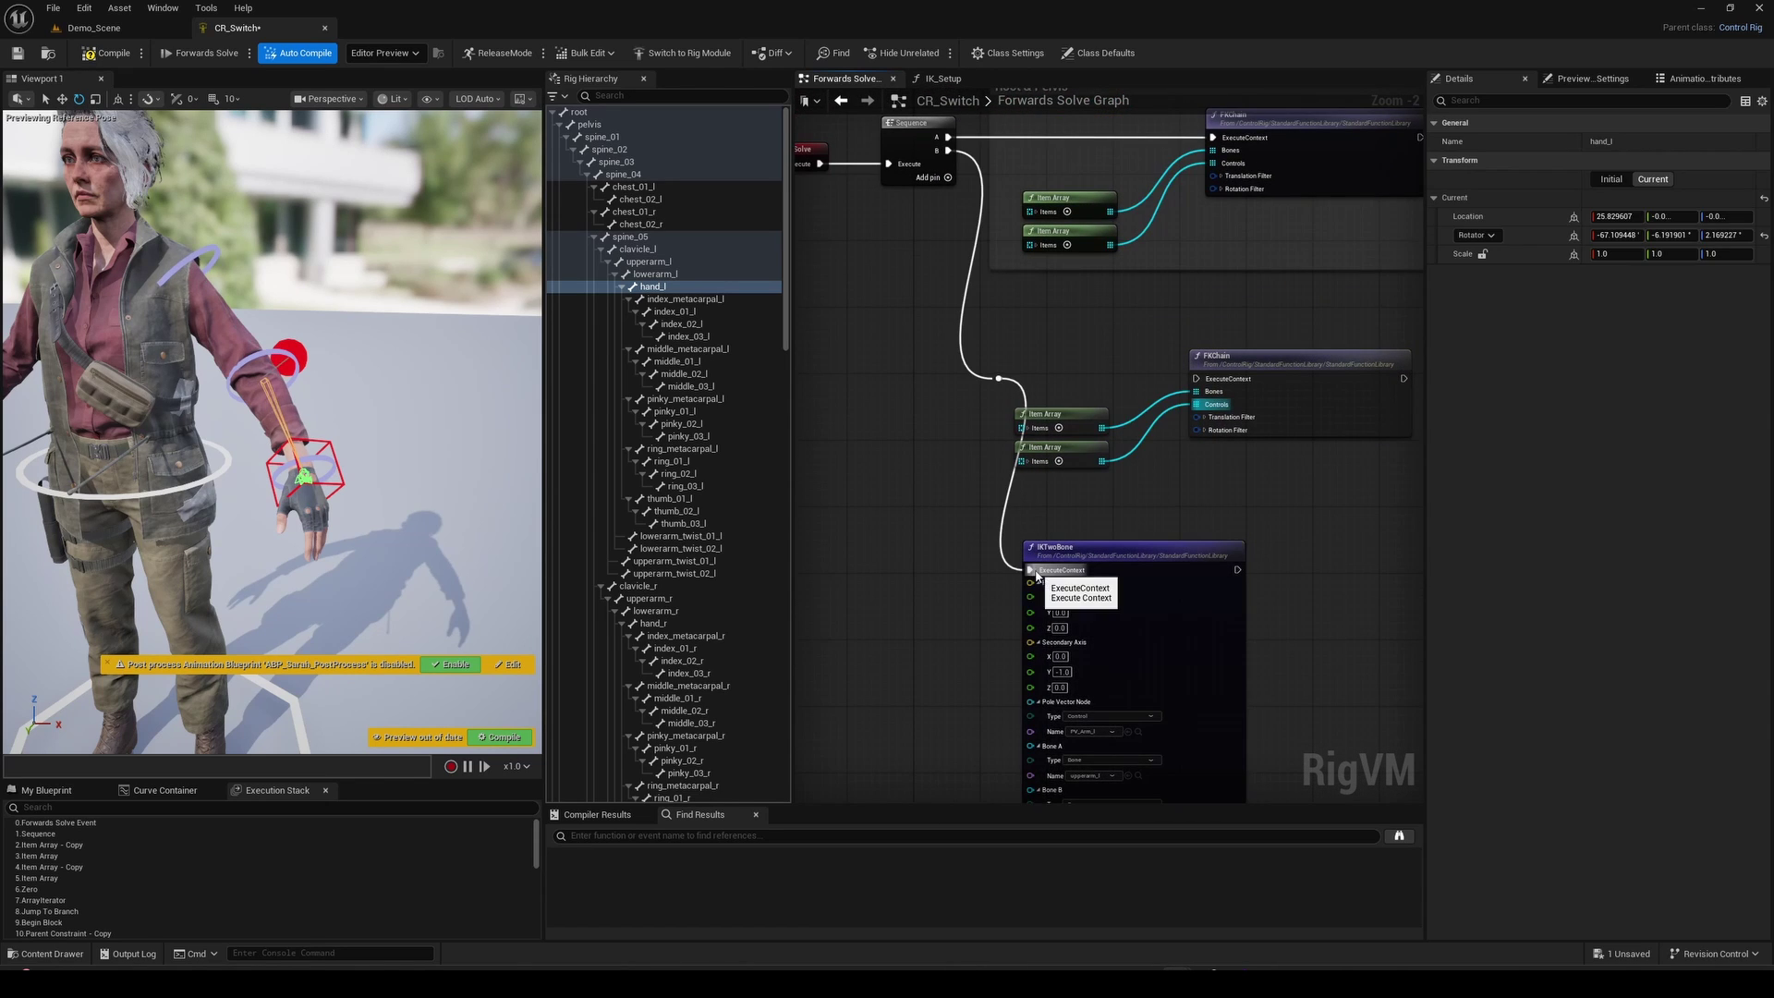
Move and rotate IK_Arm_l and move PV_Arm_l in the viewport to test the arm IK
{"action": "left_click", "coordinate": [335, 448]}
{"action": "key", "text": "w"}
{"action": "left_click_drag", "start_coordinate": [324, 451], "coordinate": [349, 184]}
{"action": "key", "text": "e"}
{"action": "left_click_drag", "start_coordinate": [347, 245], "coordinate": [300, 177]}
{"action": "left_click", "coordinate": [288, 357]}
{"action": "left_click_drag", "start_coordinate": [288, 357], "coordinate": [301, 237]}
{"action": "left_click_drag", "start_coordinate": [277, 504], "coordinate": [329, 508]}
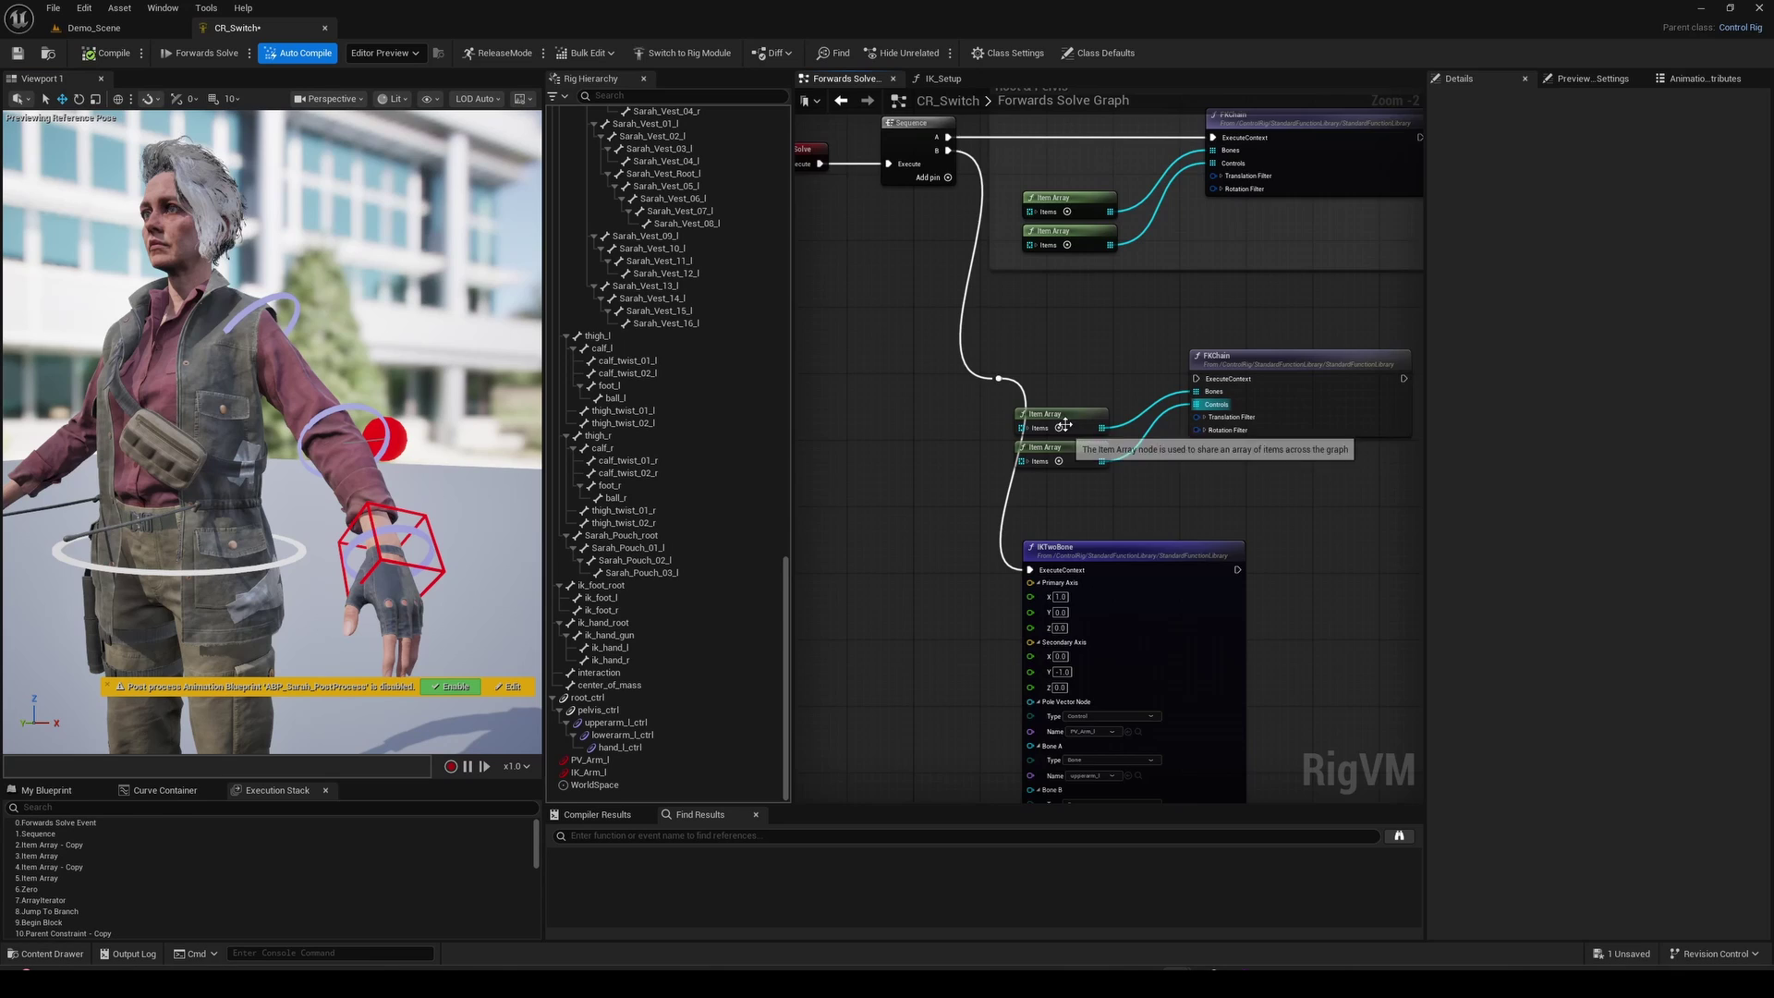
Break the execution link to IKTwoBone and shift the arm FKChain, its Item Arrays and IKTwoBone right to make room
{"action": "right_click_drag", "start_coordinate": [1066, 425], "coordinate": [915, 309]}
{"action": "left_click", "coordinate": [1052, 553], "text": "alt"}
{"action": "scroll", "coordinate": [1081, 404], "scroll_direction": "down", "scroll_amount": 2}
{"action": "left_click_drag", "start_coordinate": [1262, 622], "coordinate": [919, 294]}
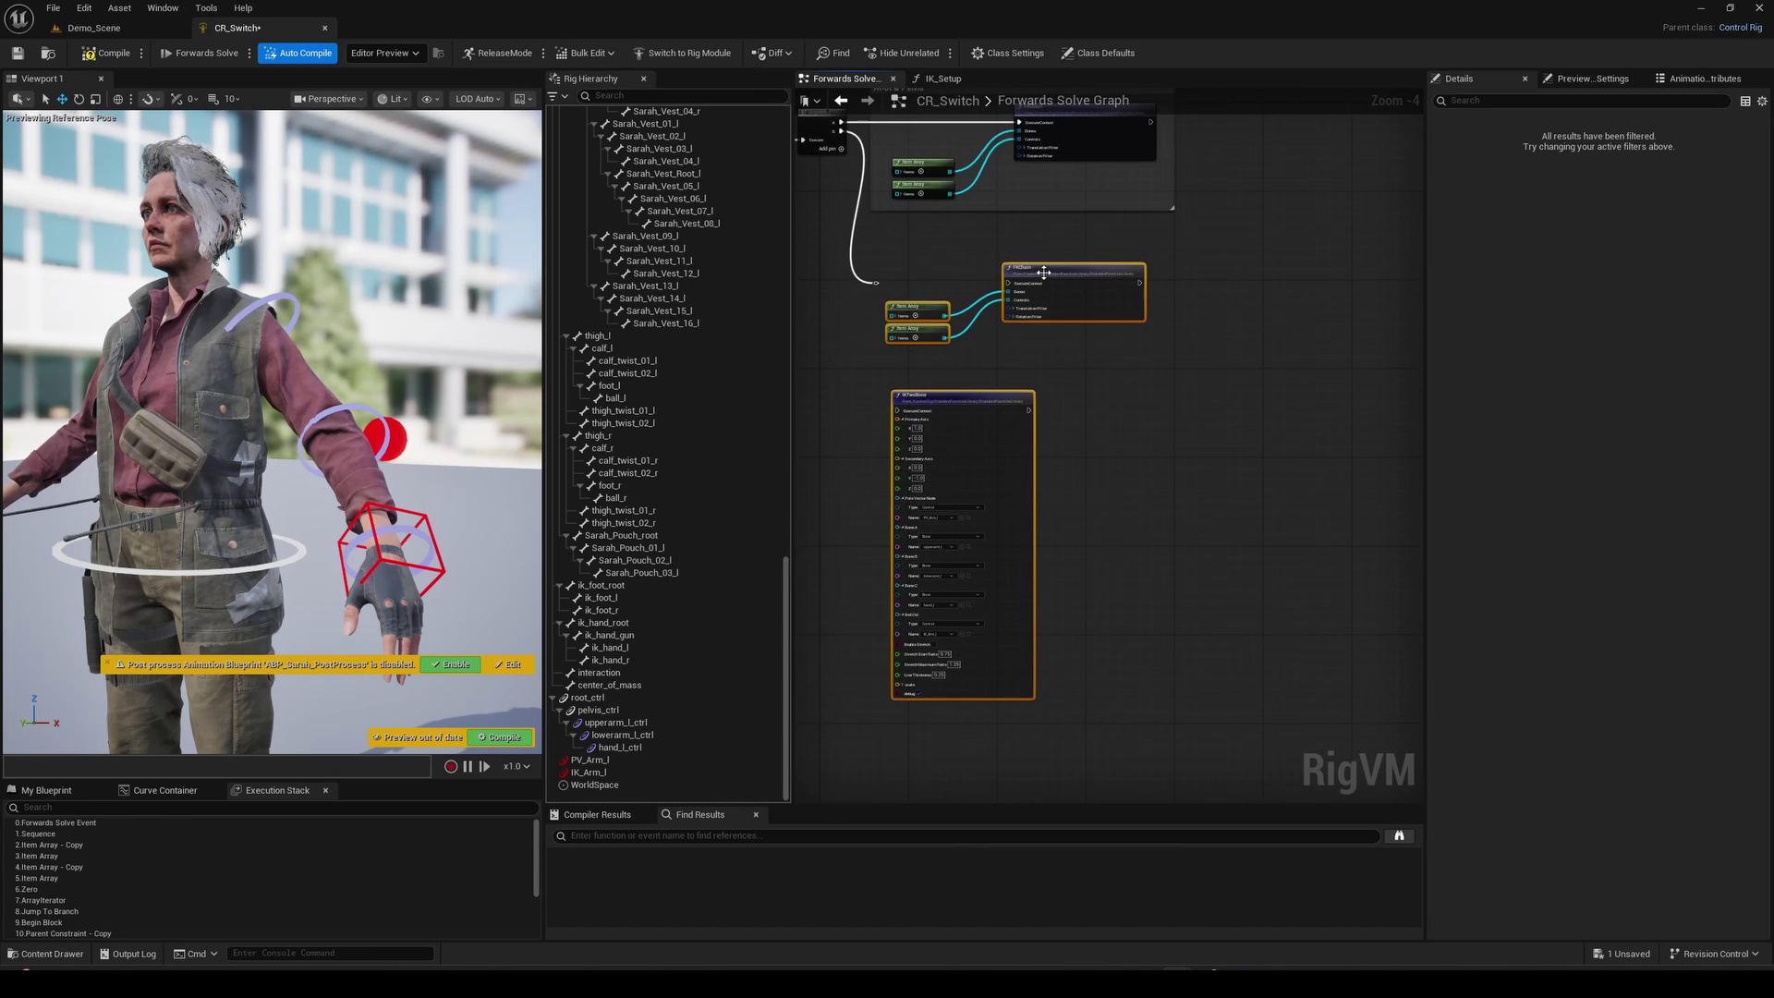
{"action": "left_click_drag", "start_coordinate": [1043, 272], "coordinate": [1221, 272]}
Add a Branch node in the gap between the reroute point and the arm nodes
{"action": "scroll", "coordinate": [1054, 376], "scroll_direction": "up", "scroll_amount": 4}
{"action": "right_click", "coordinate": [1053, 376]}
{"action": "type", "text": "BRANCH"}
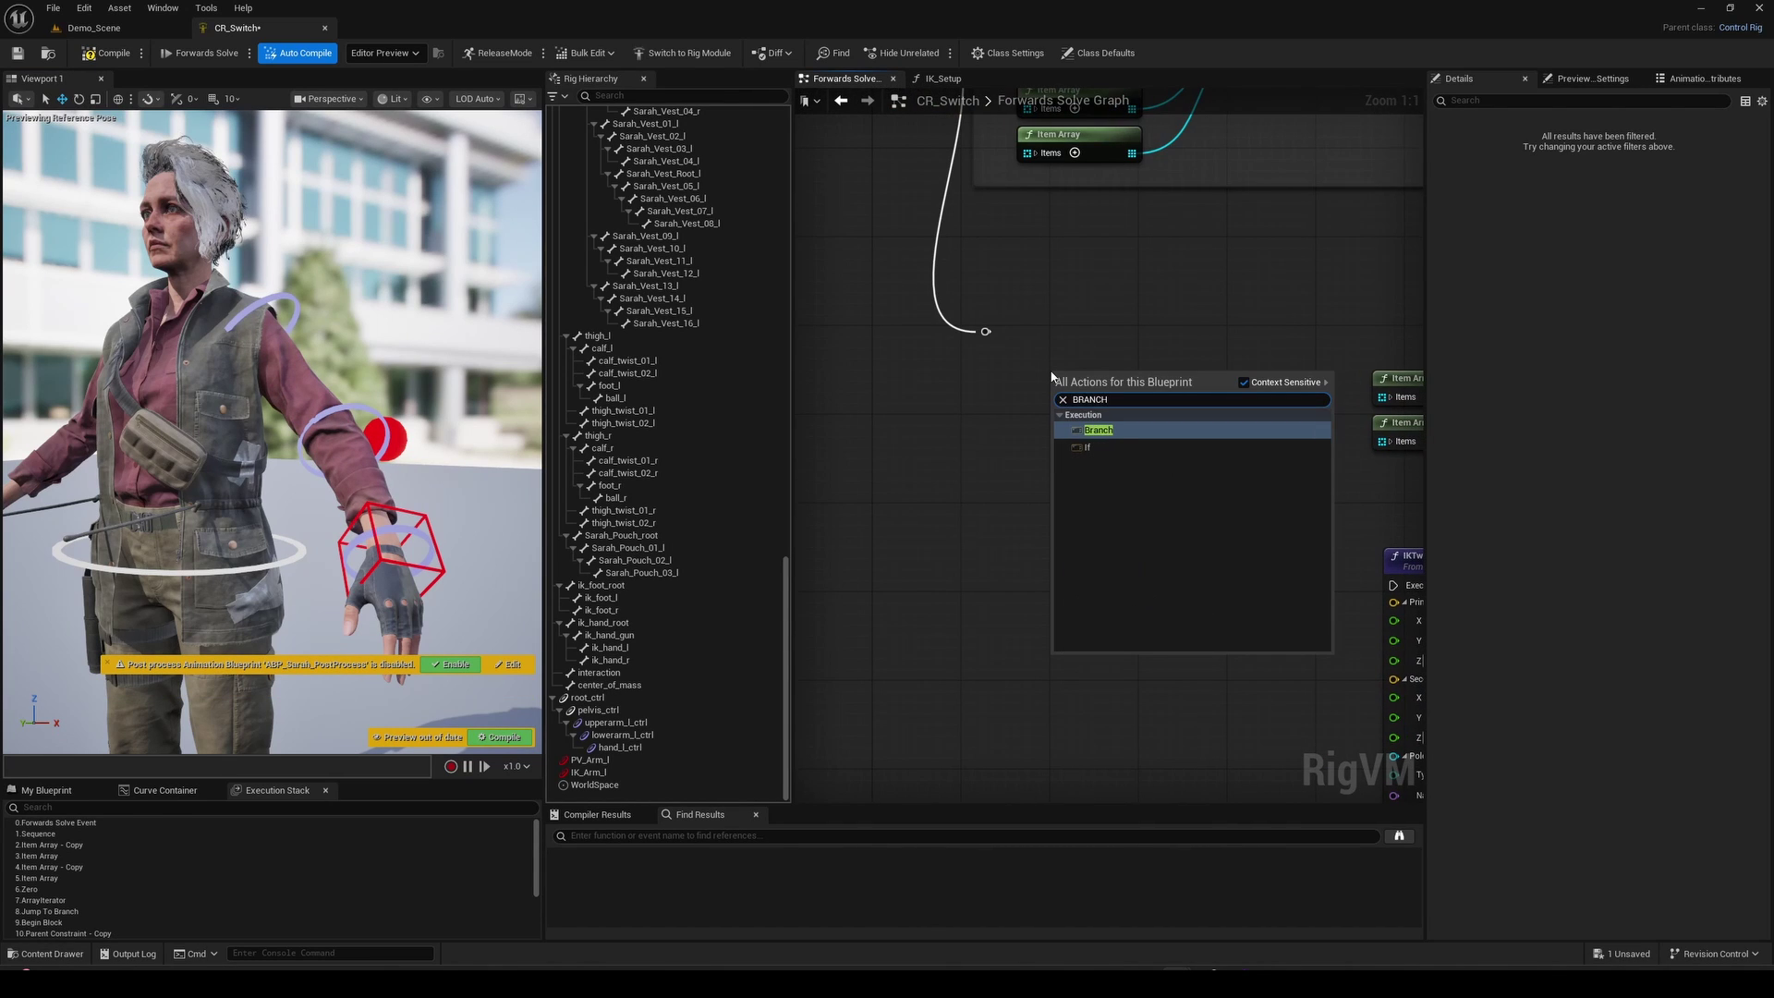
{"action": "left_click", "coordinate": [1101, 431]}
{"action": "scroll", "coordinate": [1196, 544], "scroll_direction": "up", "scroll_amount": 3}
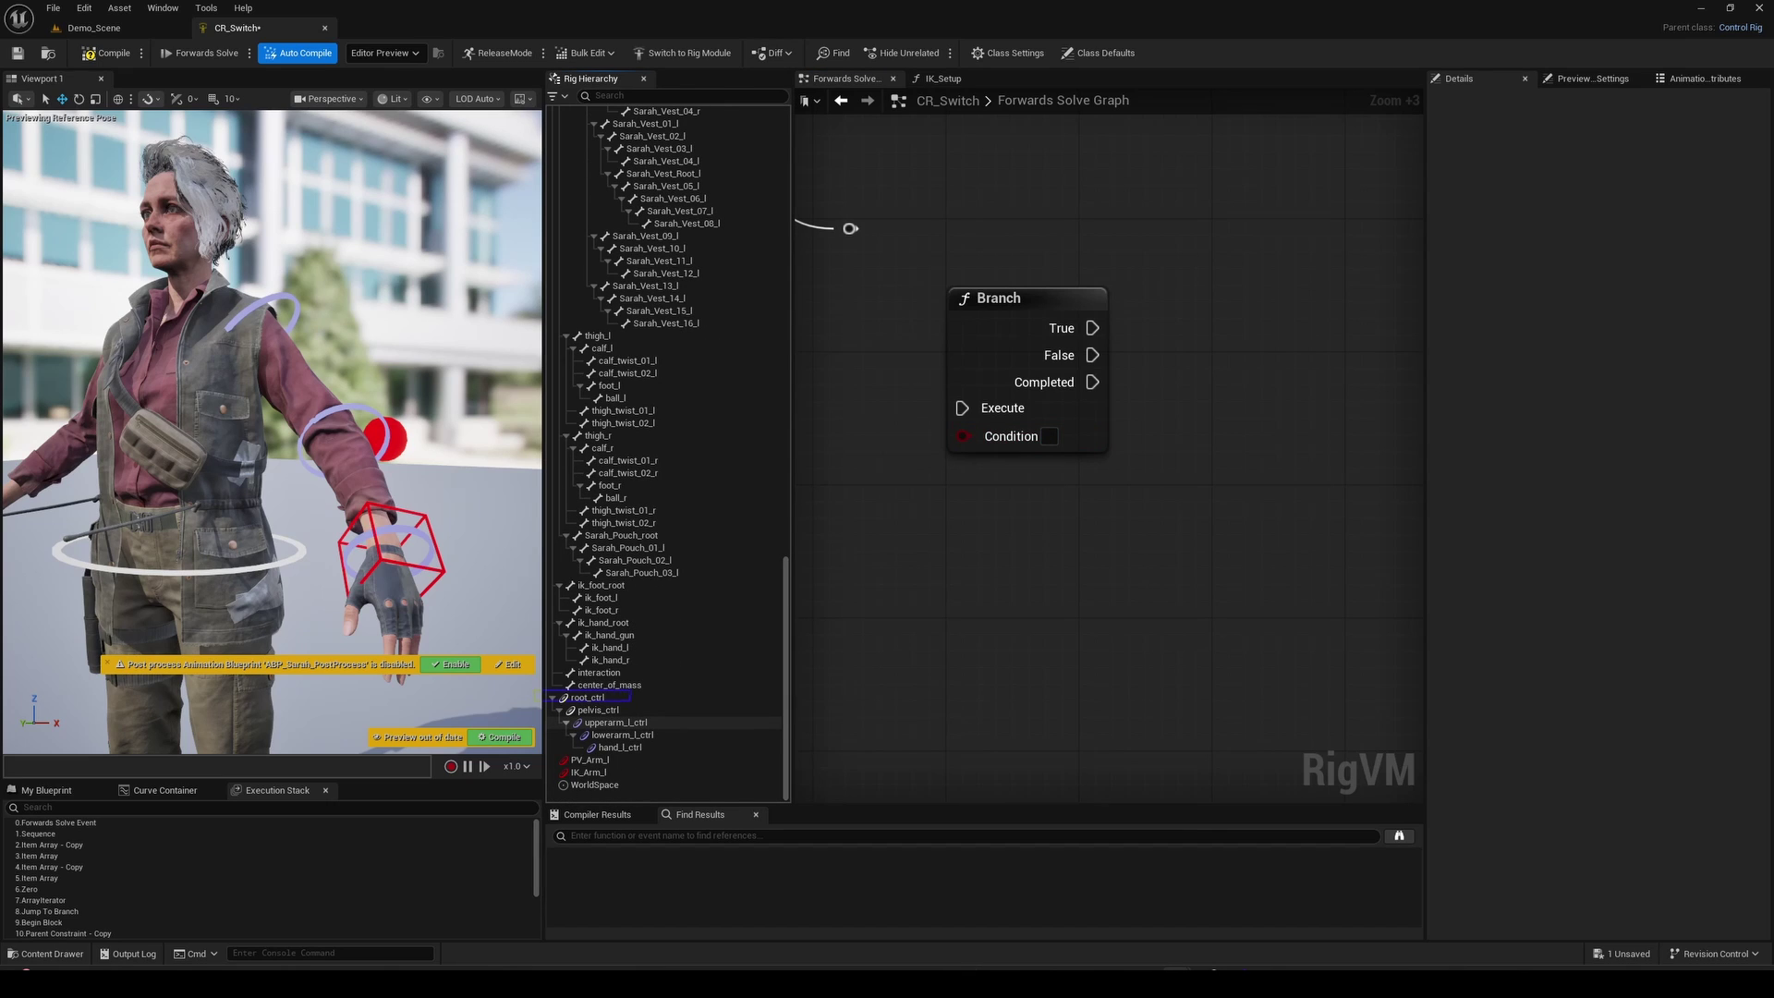
Add a new animation channel named FKIK_Switch under root_ctrl
{"action": "left_click", "coordinate": [591, 697]}
{"action": "right_click", "coordinate": [601, 699]}
{"action": "mouse_move", "coordinate": [693, 311]}
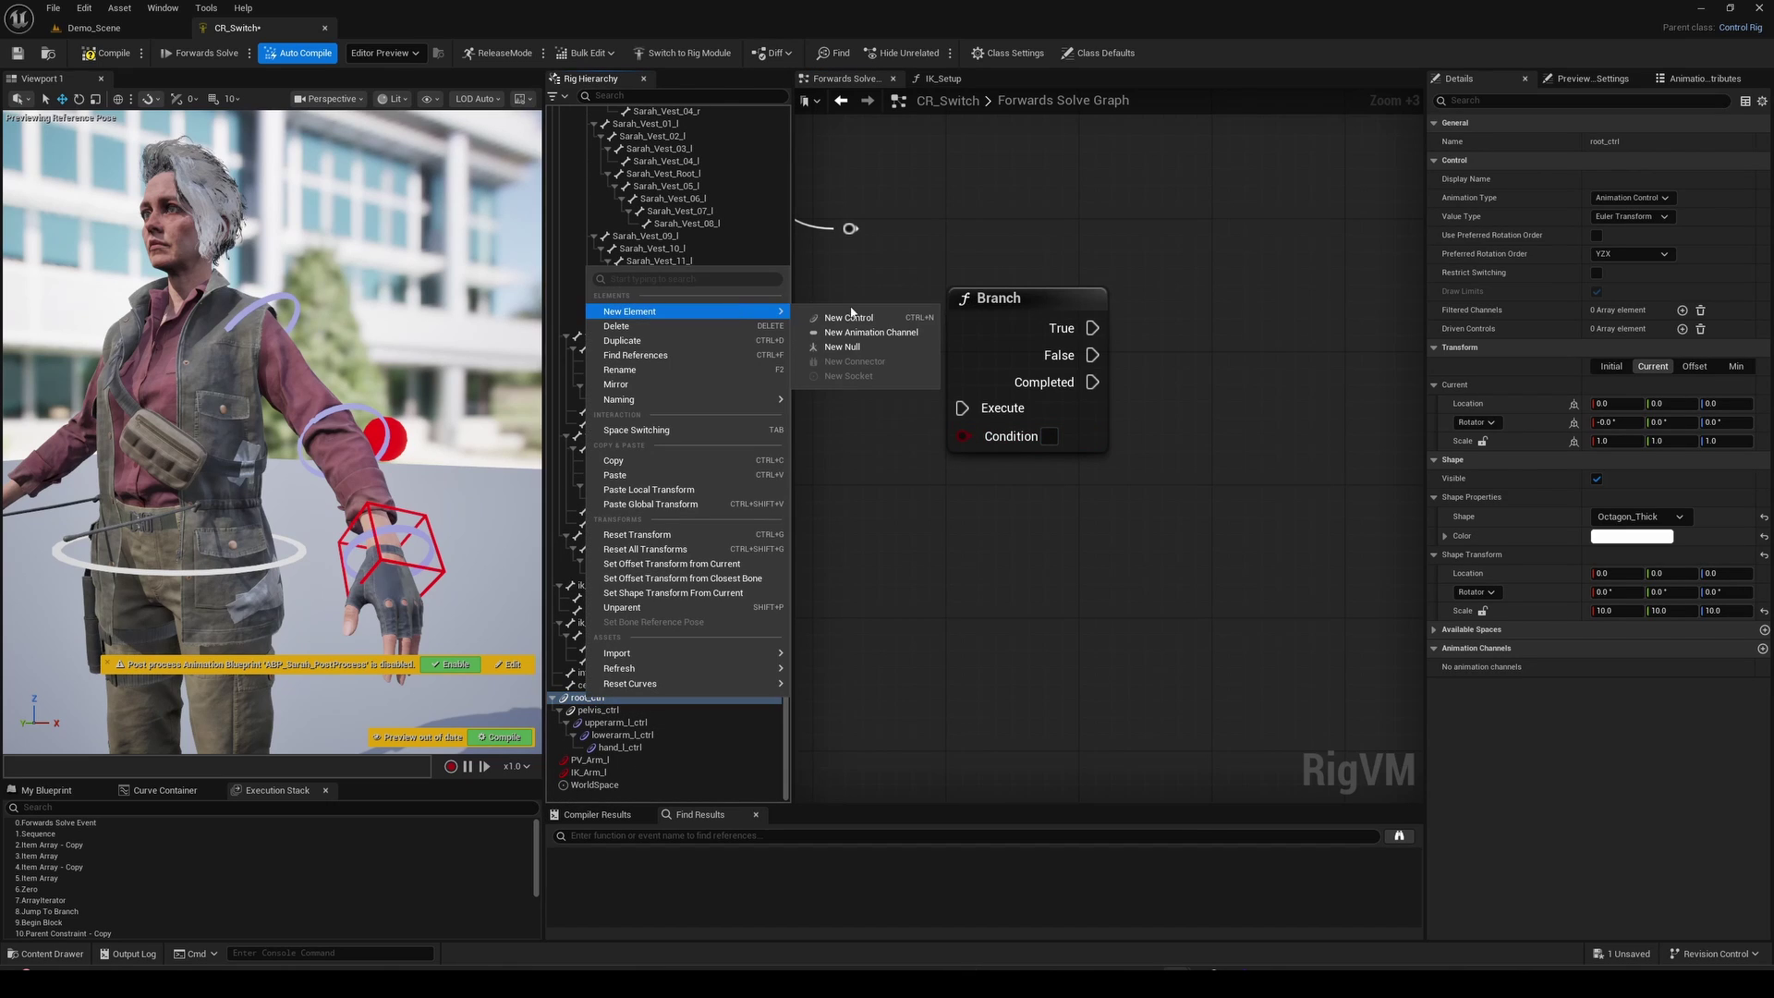
{"action": "left_click", "coordinate": [884, 333]}
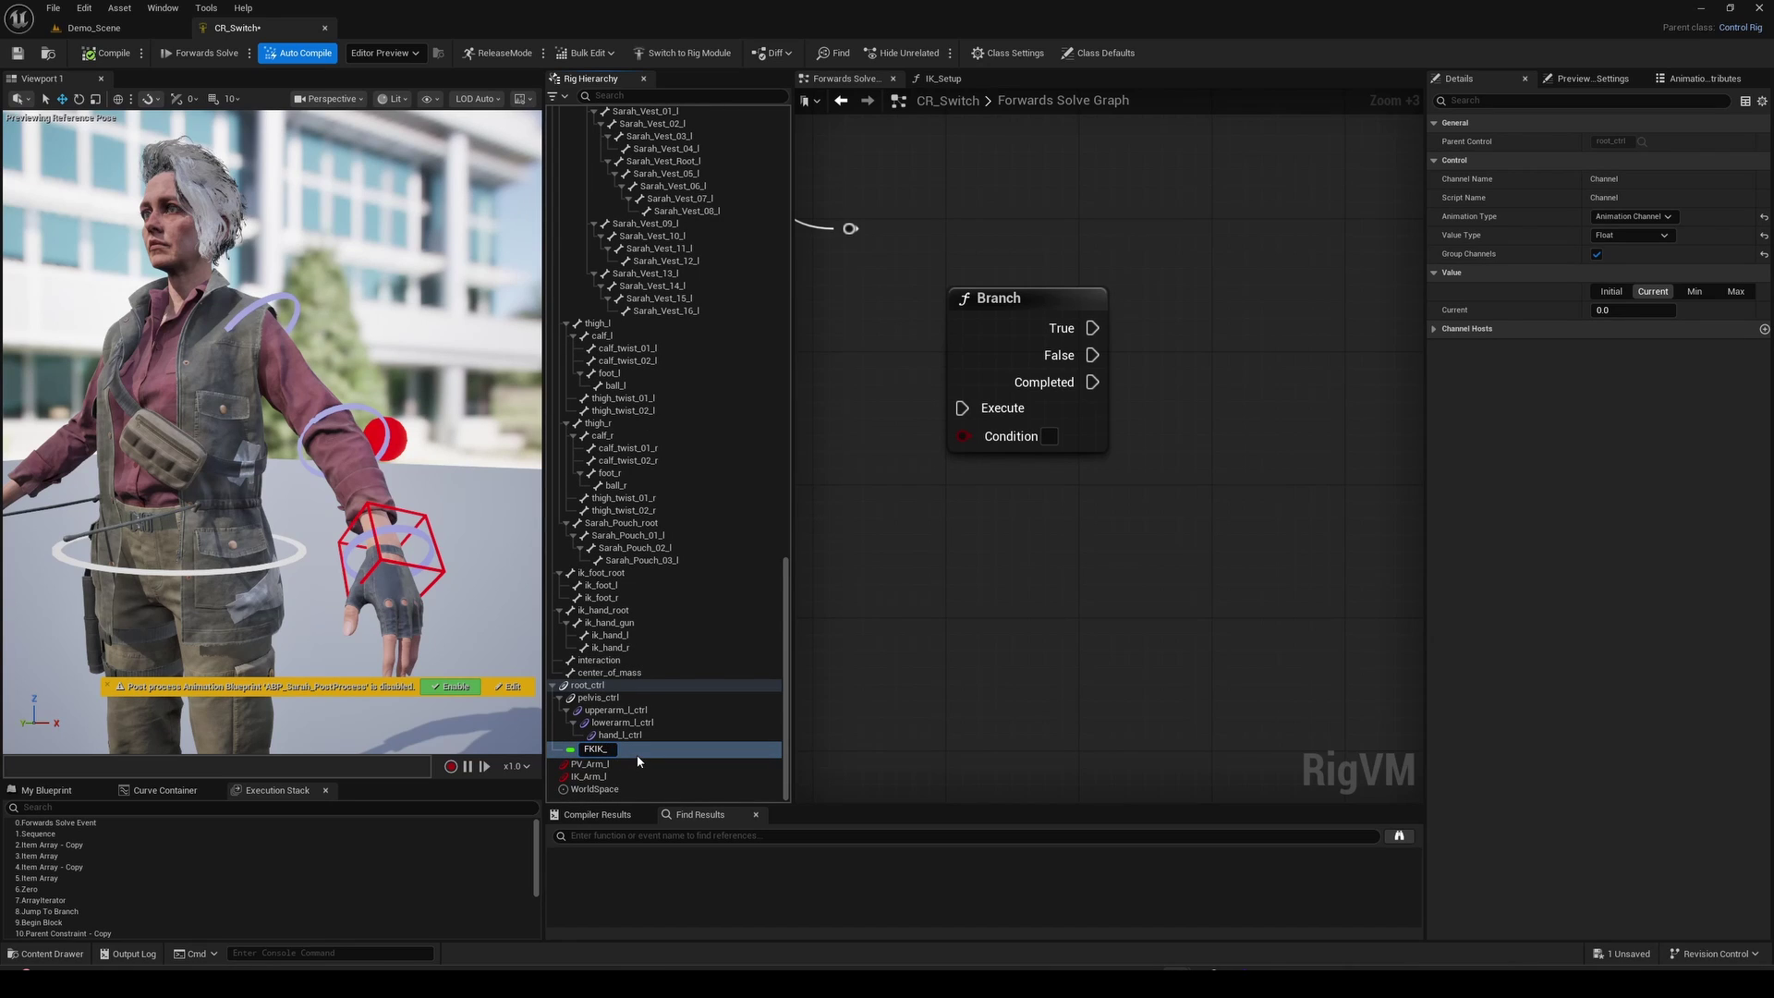
{"action": "type", "text": "FKIK_Switch"}
{"action": "key", "text": "Return"}
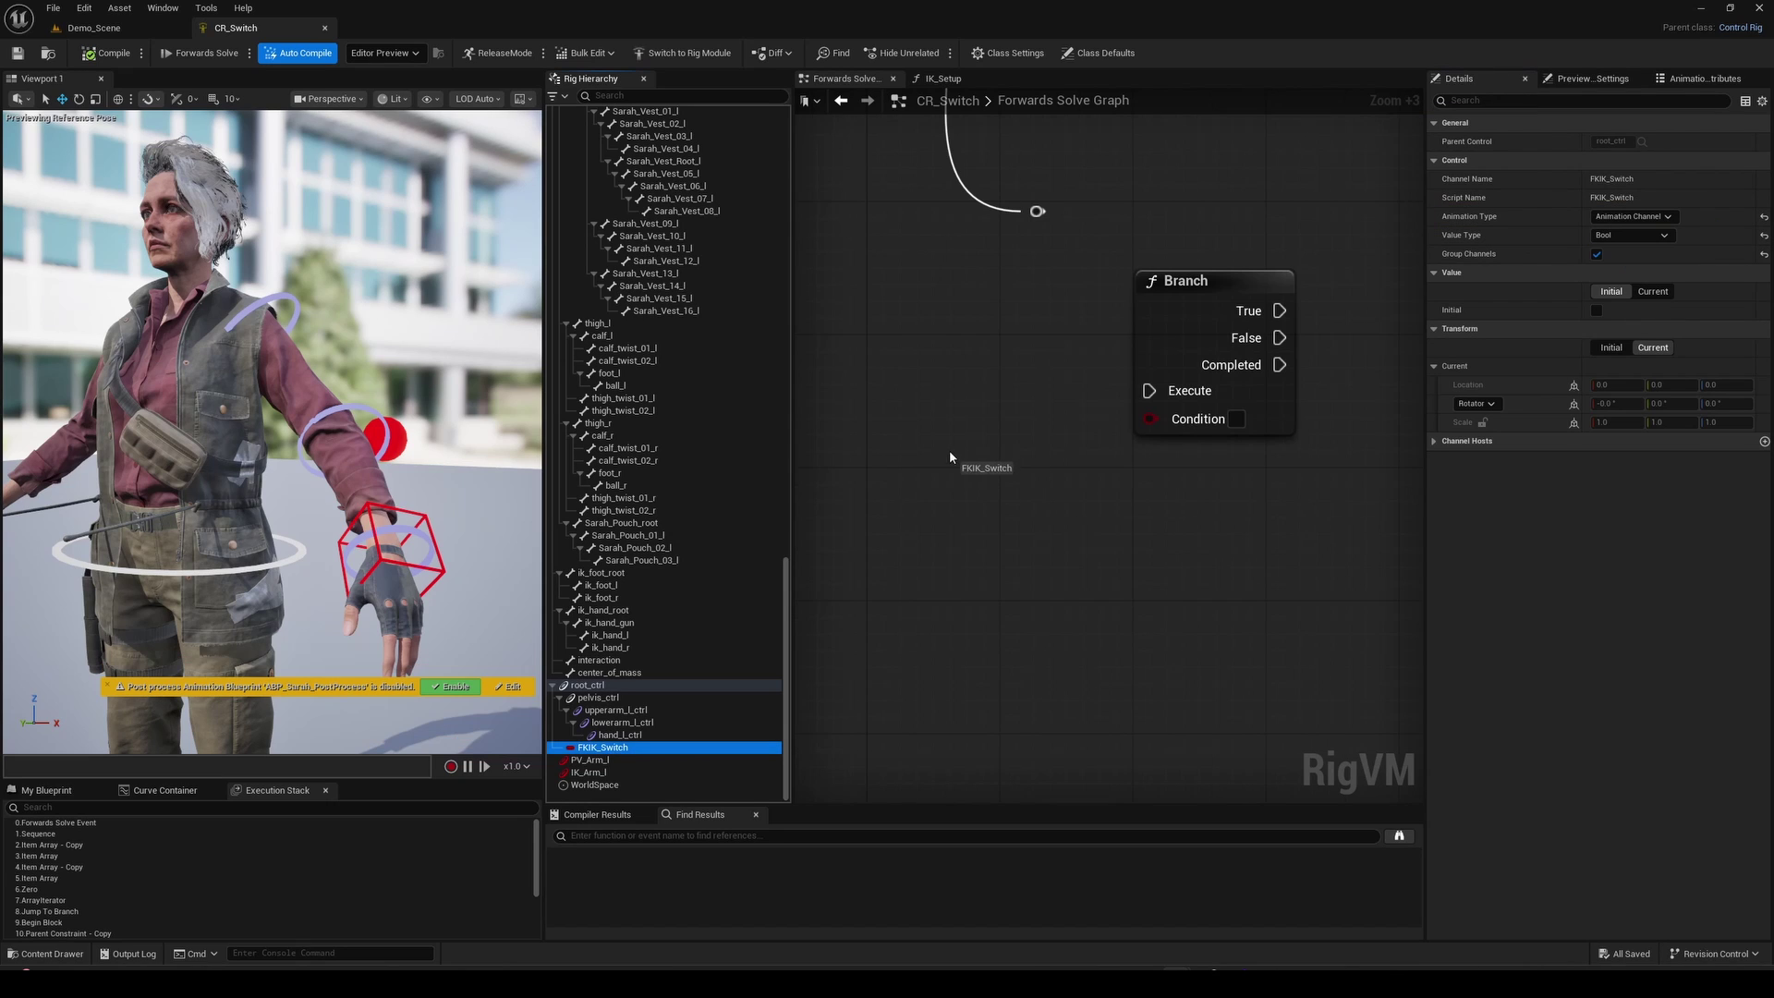
Add a Get Bool Channel node for FKIK_Switch and wire its Value into the Branch's Condition
{"action": "mouse_move", "coordinate": [950, 452]}
{"action": "left_mouse_down"}
{"action": "mouse_move", "coordinate": [954, 469]}
{"action": "mouse_move", "coordinate": [928, 464]}
{"action": "left_mouse_up"}
{"action": "left_click", "coordinate": [1011, 488]}
{"action": "left_click_drag", "start_coordinate": [1060, 491], "coordinate": [1154, 421]}
{"action": "left_click", "coordinate": [1178, 514]}
Link the Branch's False output to IKTwoBone and the Sequence's reroute point to the Branch's Execute
{"action": "scroll", "coordinate": [1178, 514], "scroll_direction": "down", "scroll_amount": 3}
{"action": "right_click_drag", "start_coordinate": [1178, 514], "coordinate": [975, 515]}
{"action": "left_click_drag", "start_coordinate": [931, 389], "coordinate": [1176, 559]}
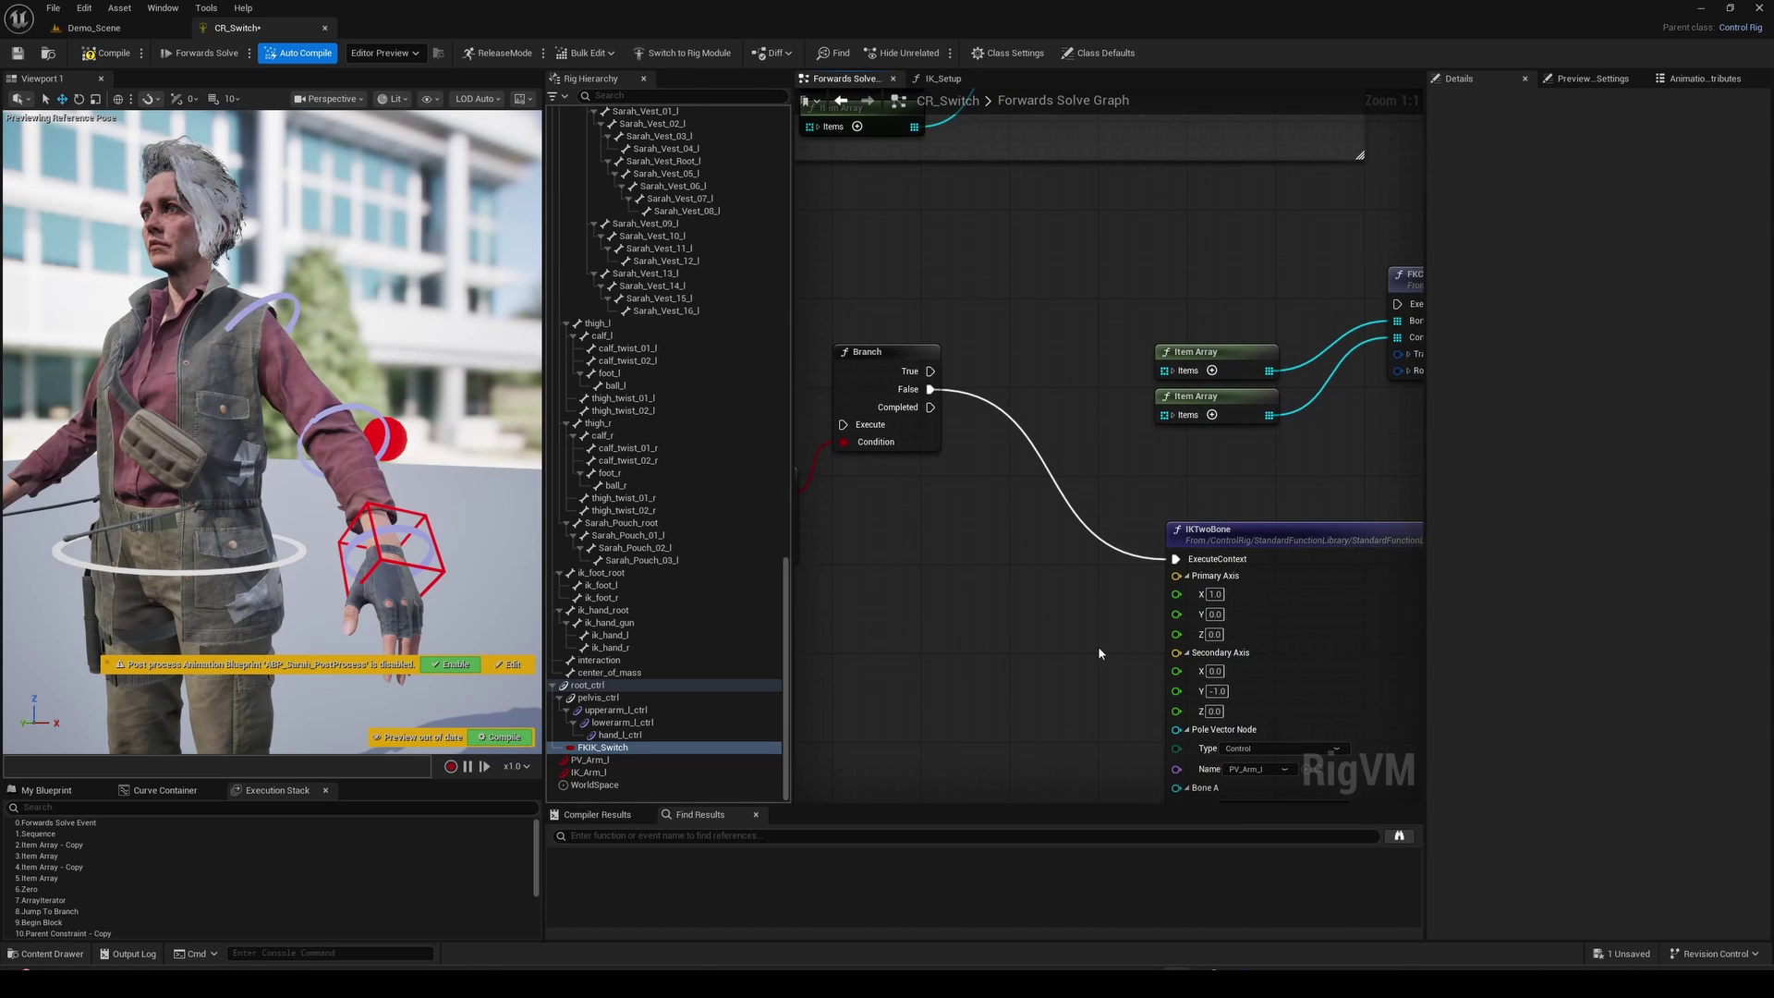
{"action": "right_click_drag", "start_coordinate": [991, 369], "coordinate": [1229, 400]}
{"action": "left_click_drag", "start_coordinate": [1006, 337], "coordinate": [1081, 456]}
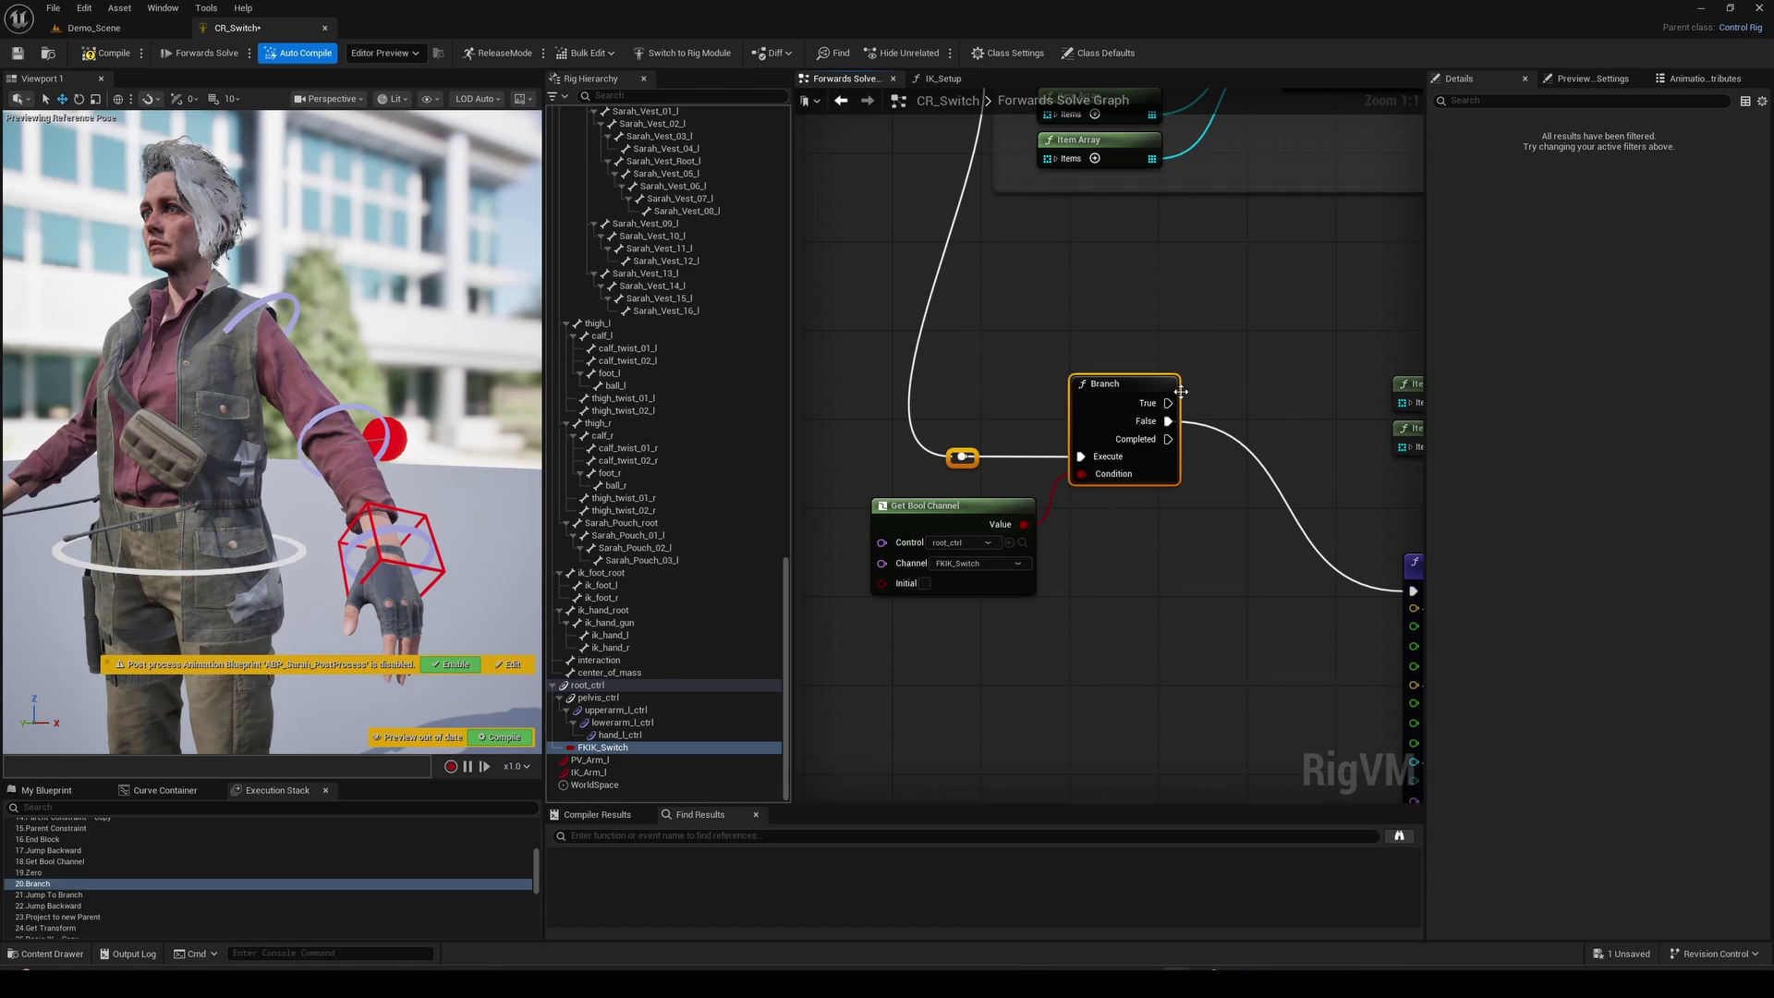
Link the Branch's True output to the arm FKChain and tidy the True and False wires with reroute points
{"action": "right_click_drag", "start_coordinate": [1016, 453], "coordinate": [804, 467]}
{"action": "right_click_drag", "start_coordinate": [956, 417], "coordinate": [884, 434]}
{"action": "left_click_drag", "start_coordinate": [884, 434], "coordinate": [1351, 367]}
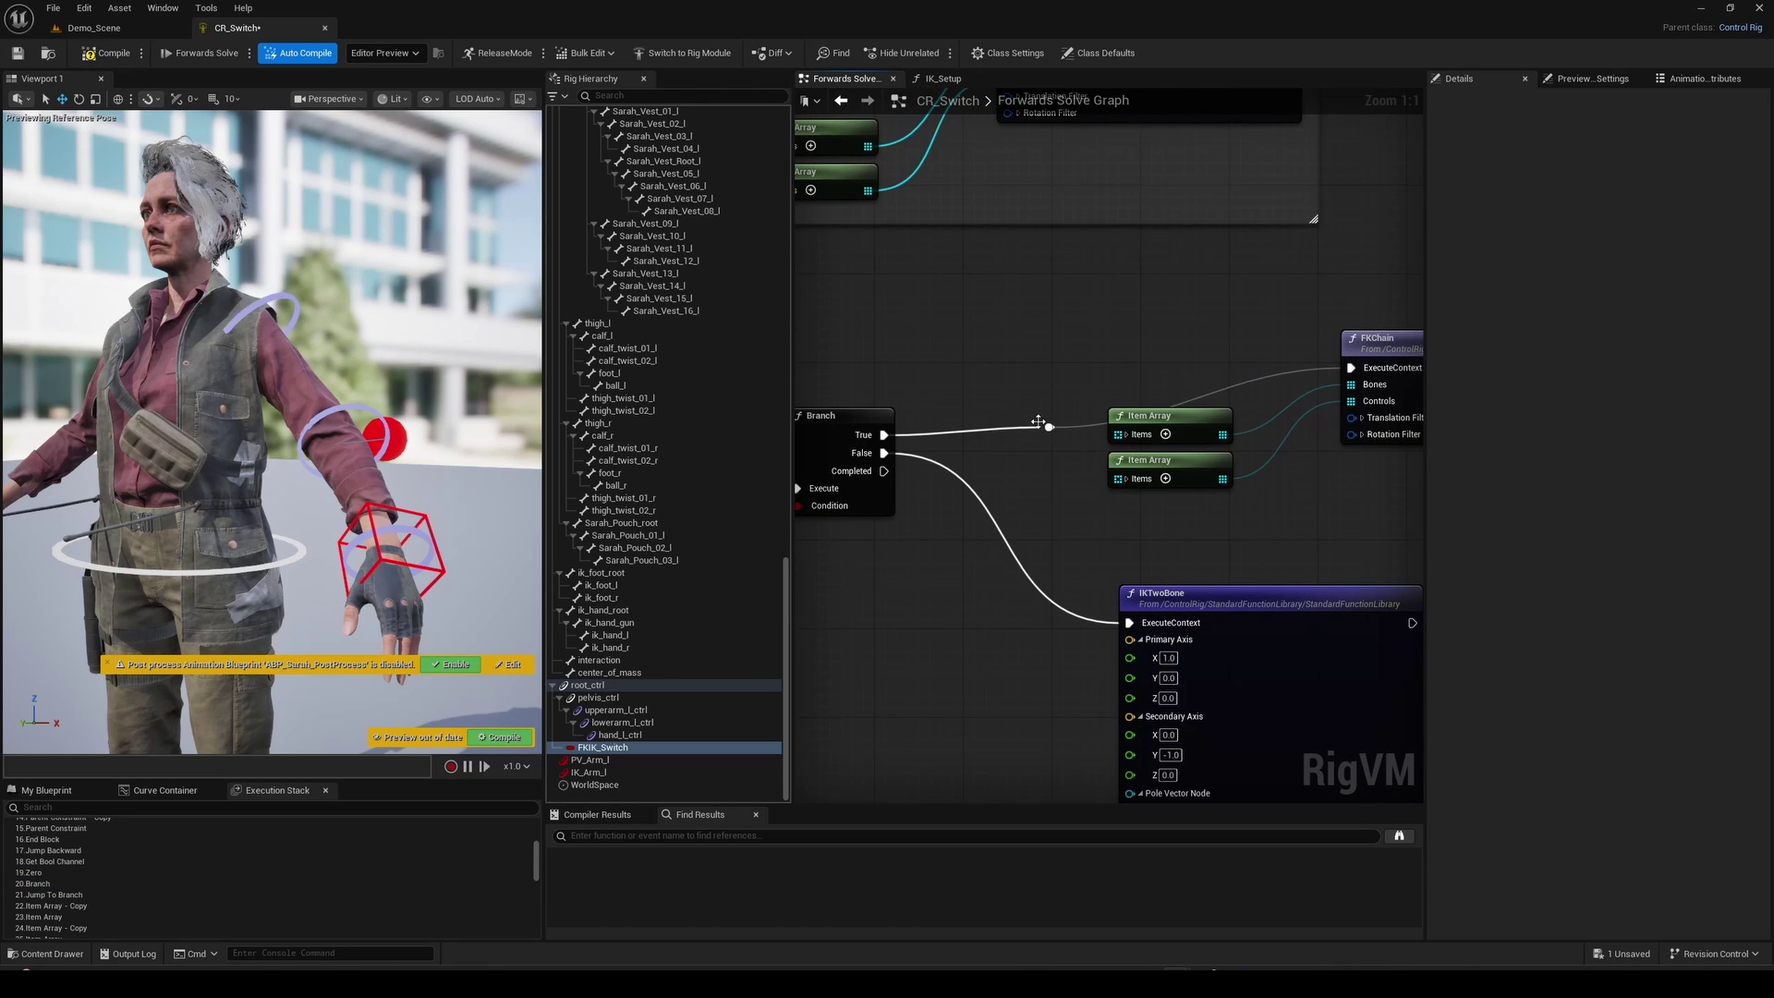
{"action": "left_click_drag", "start_coordinate": [1039, 422], "coordinate": [1036, 371]}
{"action": "double_click", "coordinate": [1010, 547]}
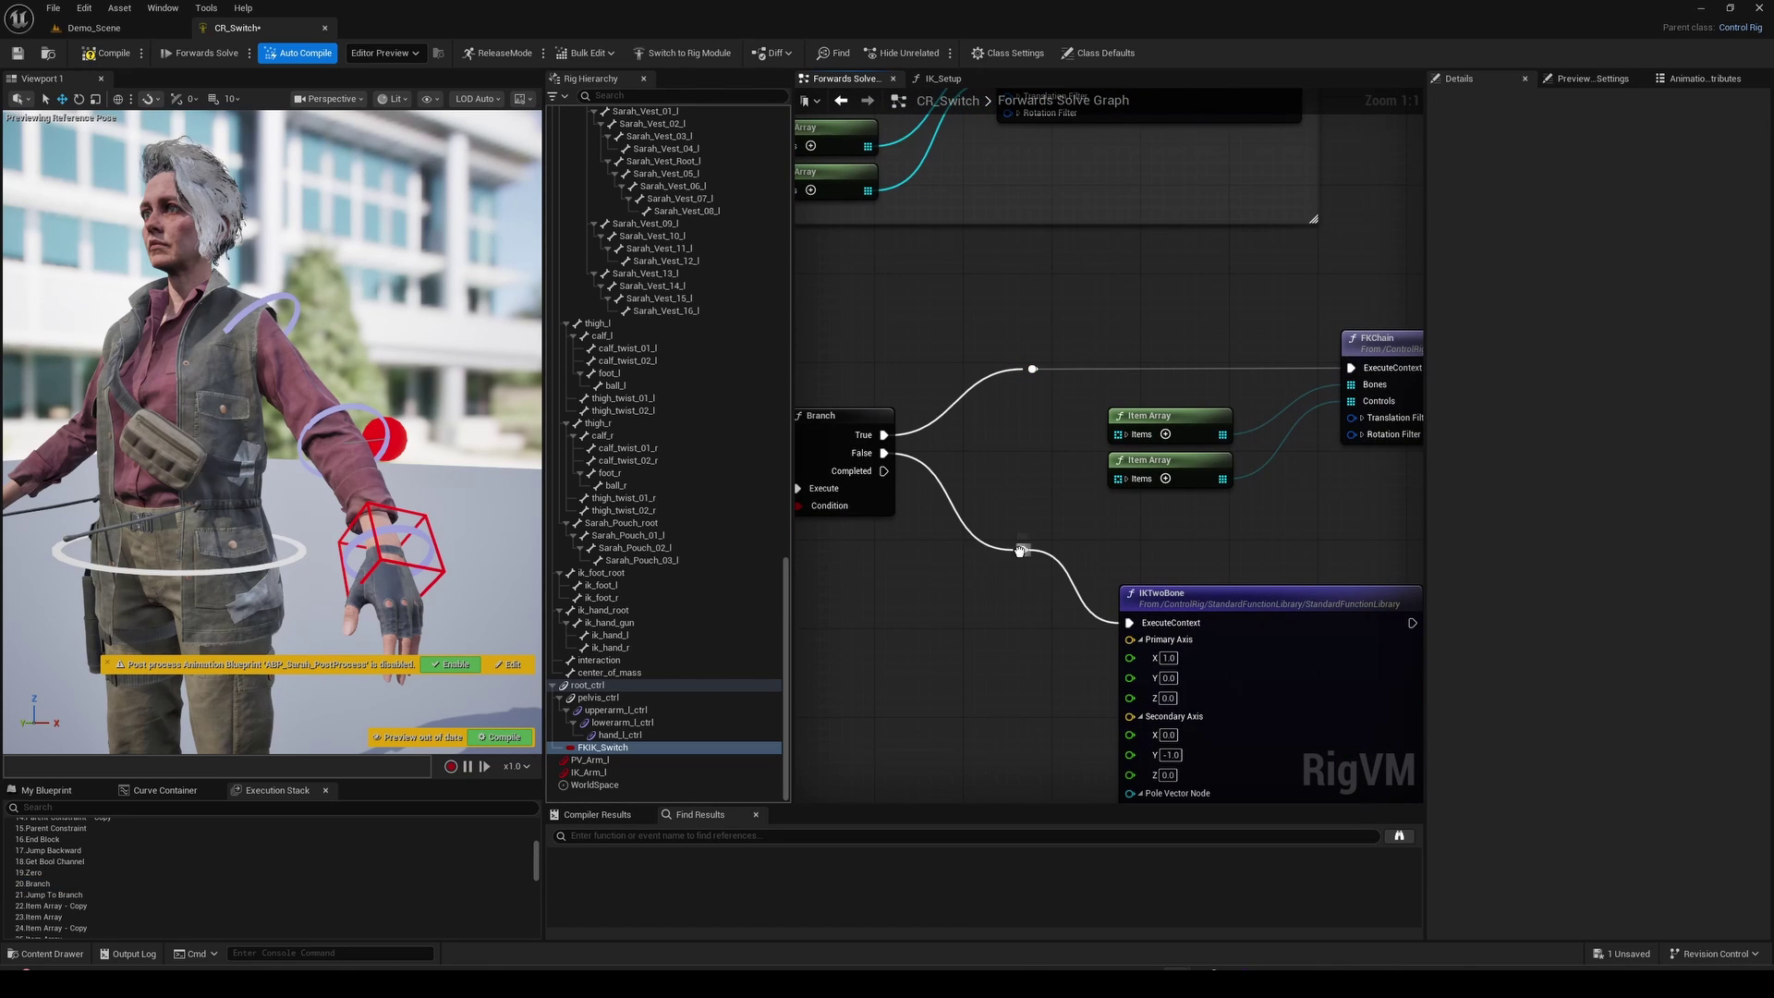
{"action": "left_click_drag", "start_coordinate": [1021, 552], "coordinate": [1033, 623]}
{"action": "left_click", "coordinate": [1058, 565]}
Widen the graph area by narrowing the Details panel and the viewport
{"action": "right_click_drag", "start_coordinate": [1065, 555], "coordinate": [1195, 438]}
{"action": "scroll", "coordinate": [1194, 438], "scroll_direction": "down", "scroll_amount": 2}
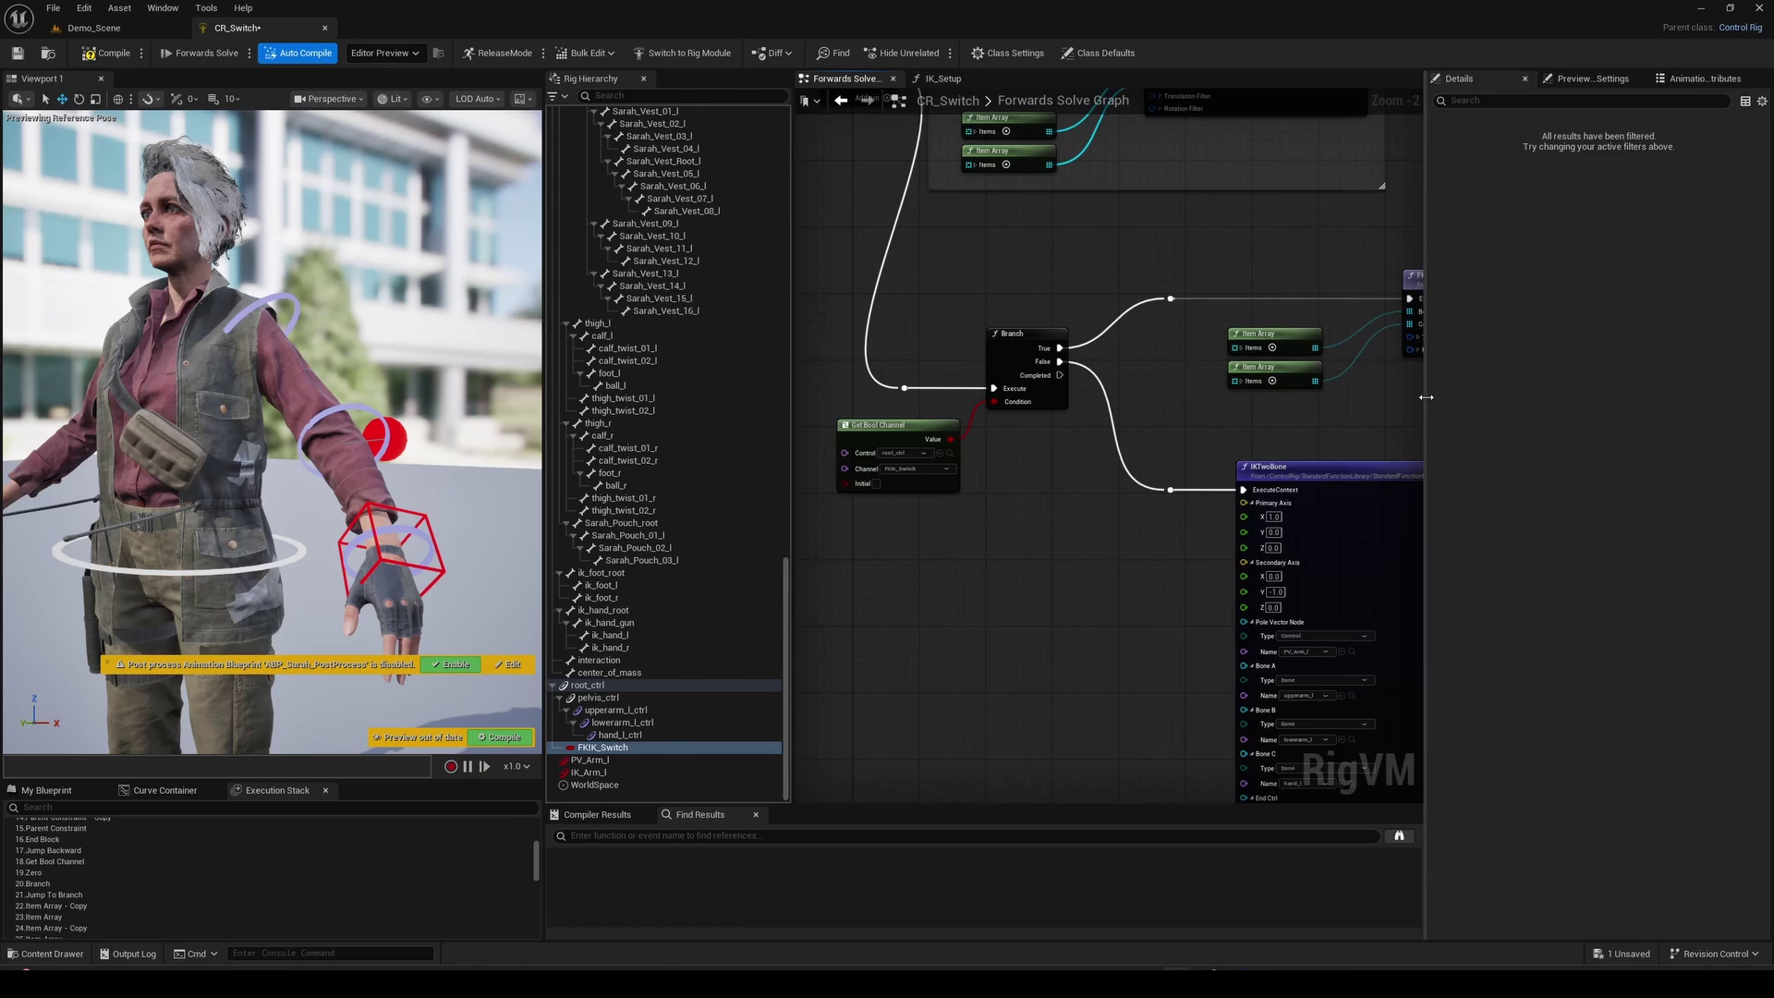
{"action": "left_click_drag", "start_coordinate": [1426, 425], "coordinate": [1518, 416]}
{"action": "left_click_drag", "start_coordinate": [545, 377], "coordinate": [508, 379]}
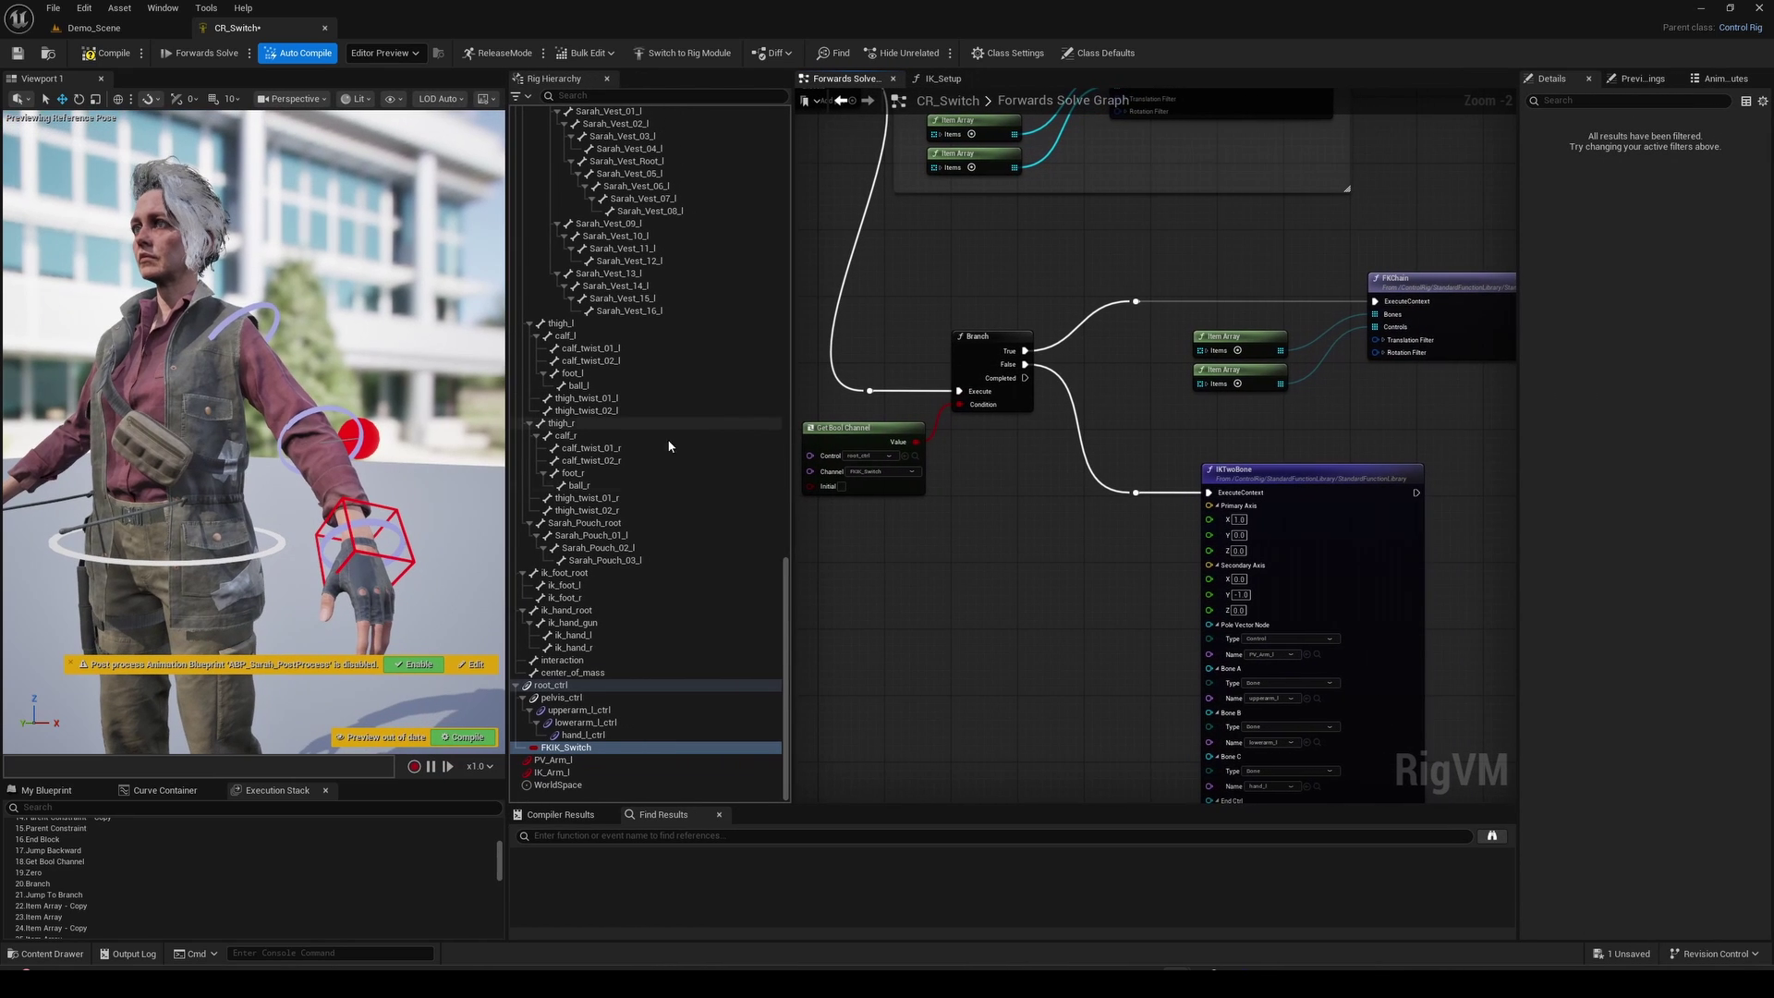
Try the left arm controls in the viewport and recompile the rig to reset the pose
{"action": "left_click", "coordinate": [392, 508]}
{"action": "left_click_drag", "start_coordinate": [373, 556], "coordinate": [377, 500]}
{"action": "left_click", "coordinate": [125, 53]}
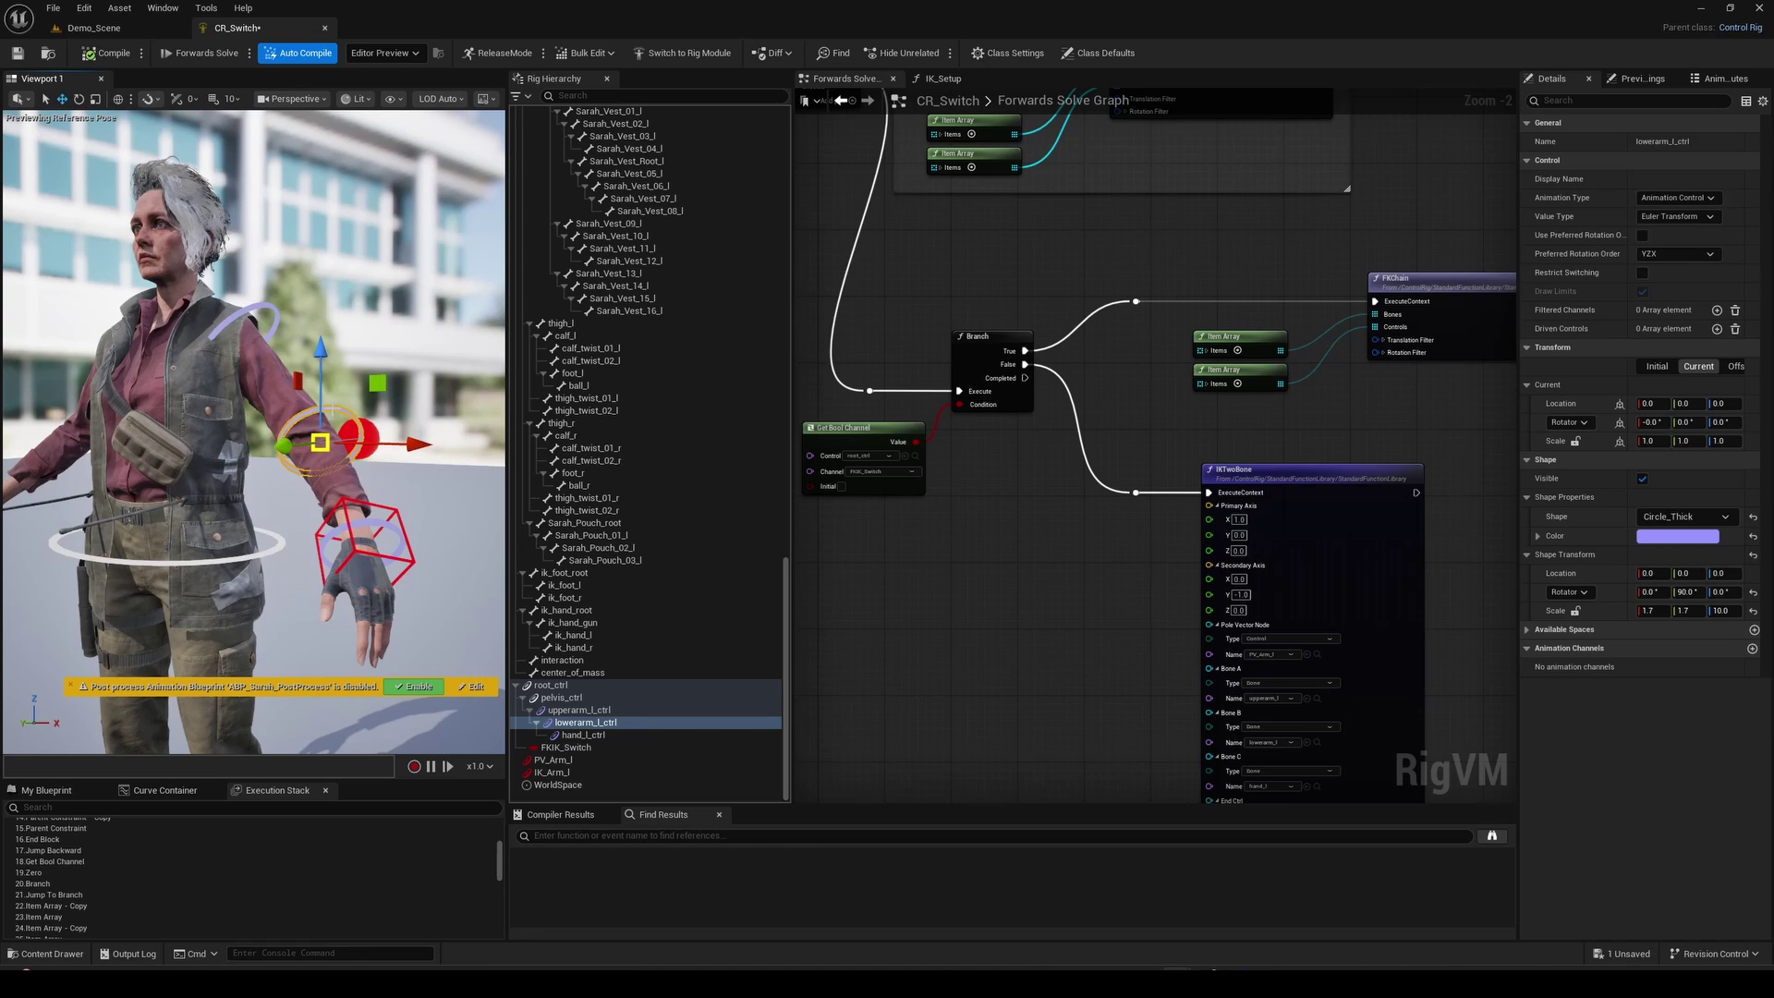
Enable FKIK_Switch on root_ctrl, rotate lowerarm_l_ctrl to test the FK arm, and undo the rotation
{"action": "left_click", "coordinate": [529, 686]}
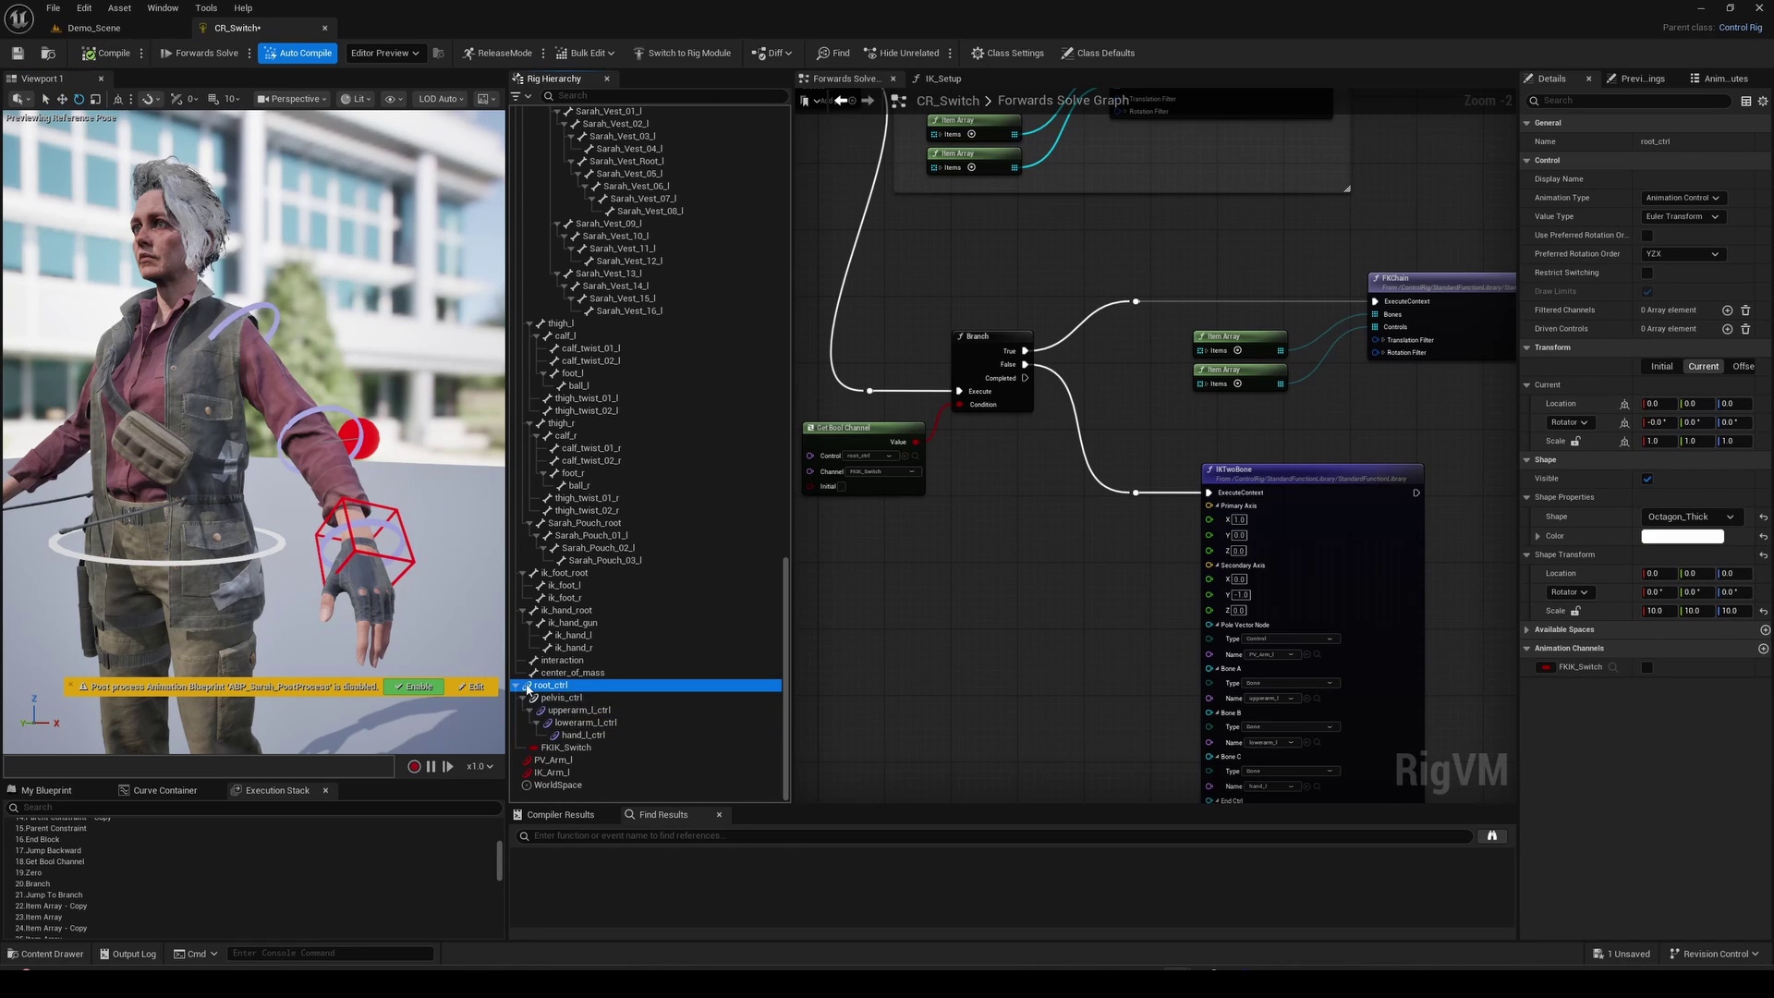
{"action": "left_click", "coordinate": [1647, 667]}
{"action": "left_click", "coordinate": [339, 428]}
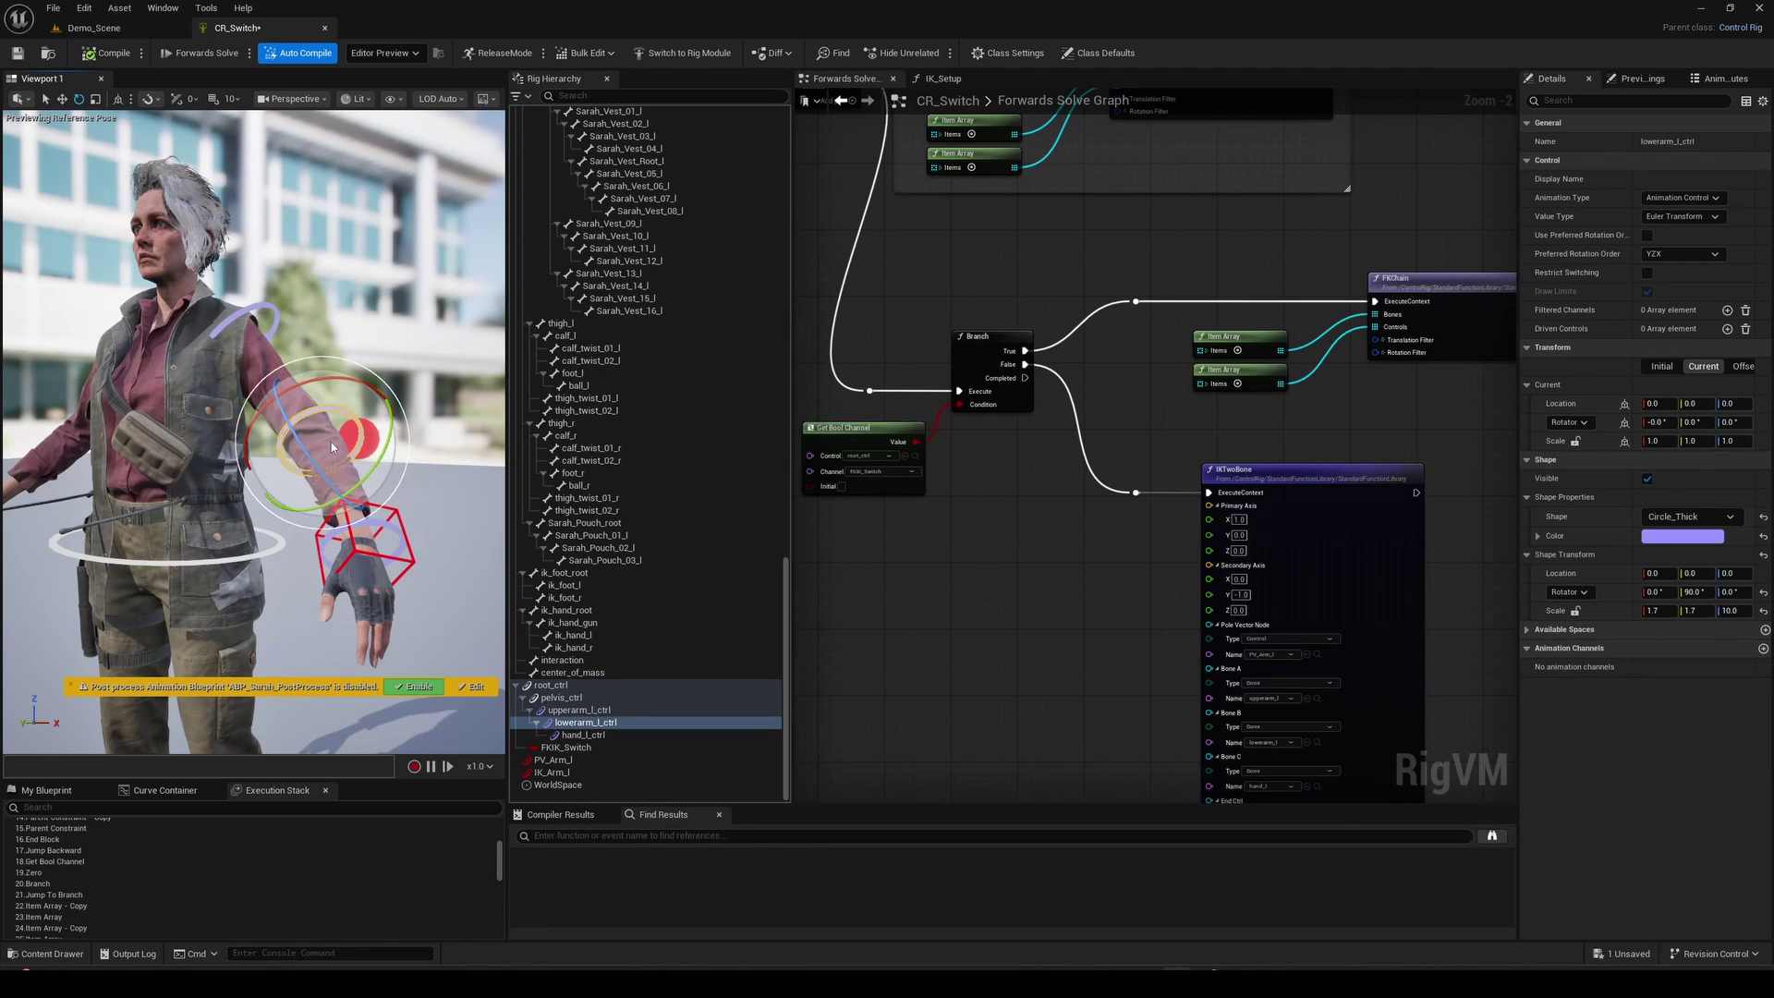
{"action": "left_click_drag", "start_coordinate": [339, 428], "coordinate": [370, 448]}
{"action": "key", "text": "ctrl+z"}
Disable FKIK_Switch on root_ctrl and move IK_Arm_l in the viewport to test the IK arm
{"action": "left_click", "coordinate": [578, 686]}
{"action": "left_click", "coordinate": [1648, 667]}
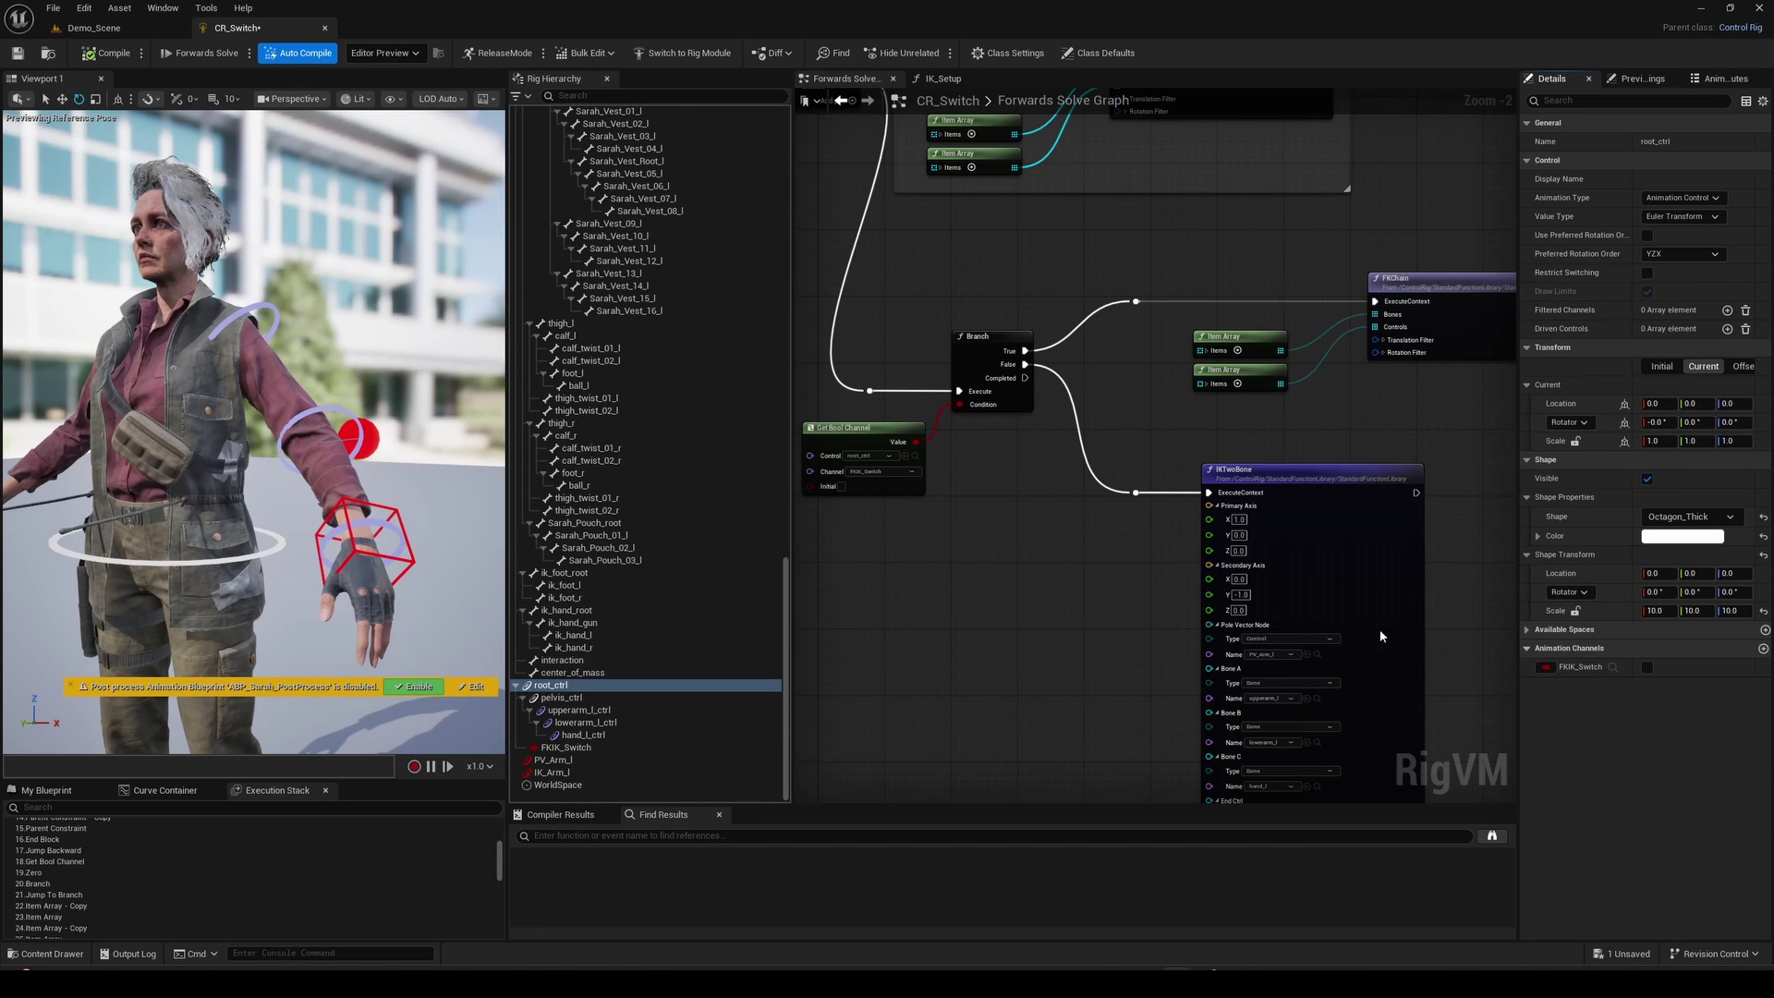
{"action": "left_click", "coordinate": [370, 554]}
{"action": "key", "text": "w"}
{"action": "left_click_drag", "start_coordinate": [360, 551], "coordinate": [280, 297]}
{"action": "key", "text": "e"}
Toggle root_ctrl's FKIK_Switch on and off again, and raise IK_Arm_l to about head height to check the IK branch
{"action": "left_click", "coordinate": [551, 685]}
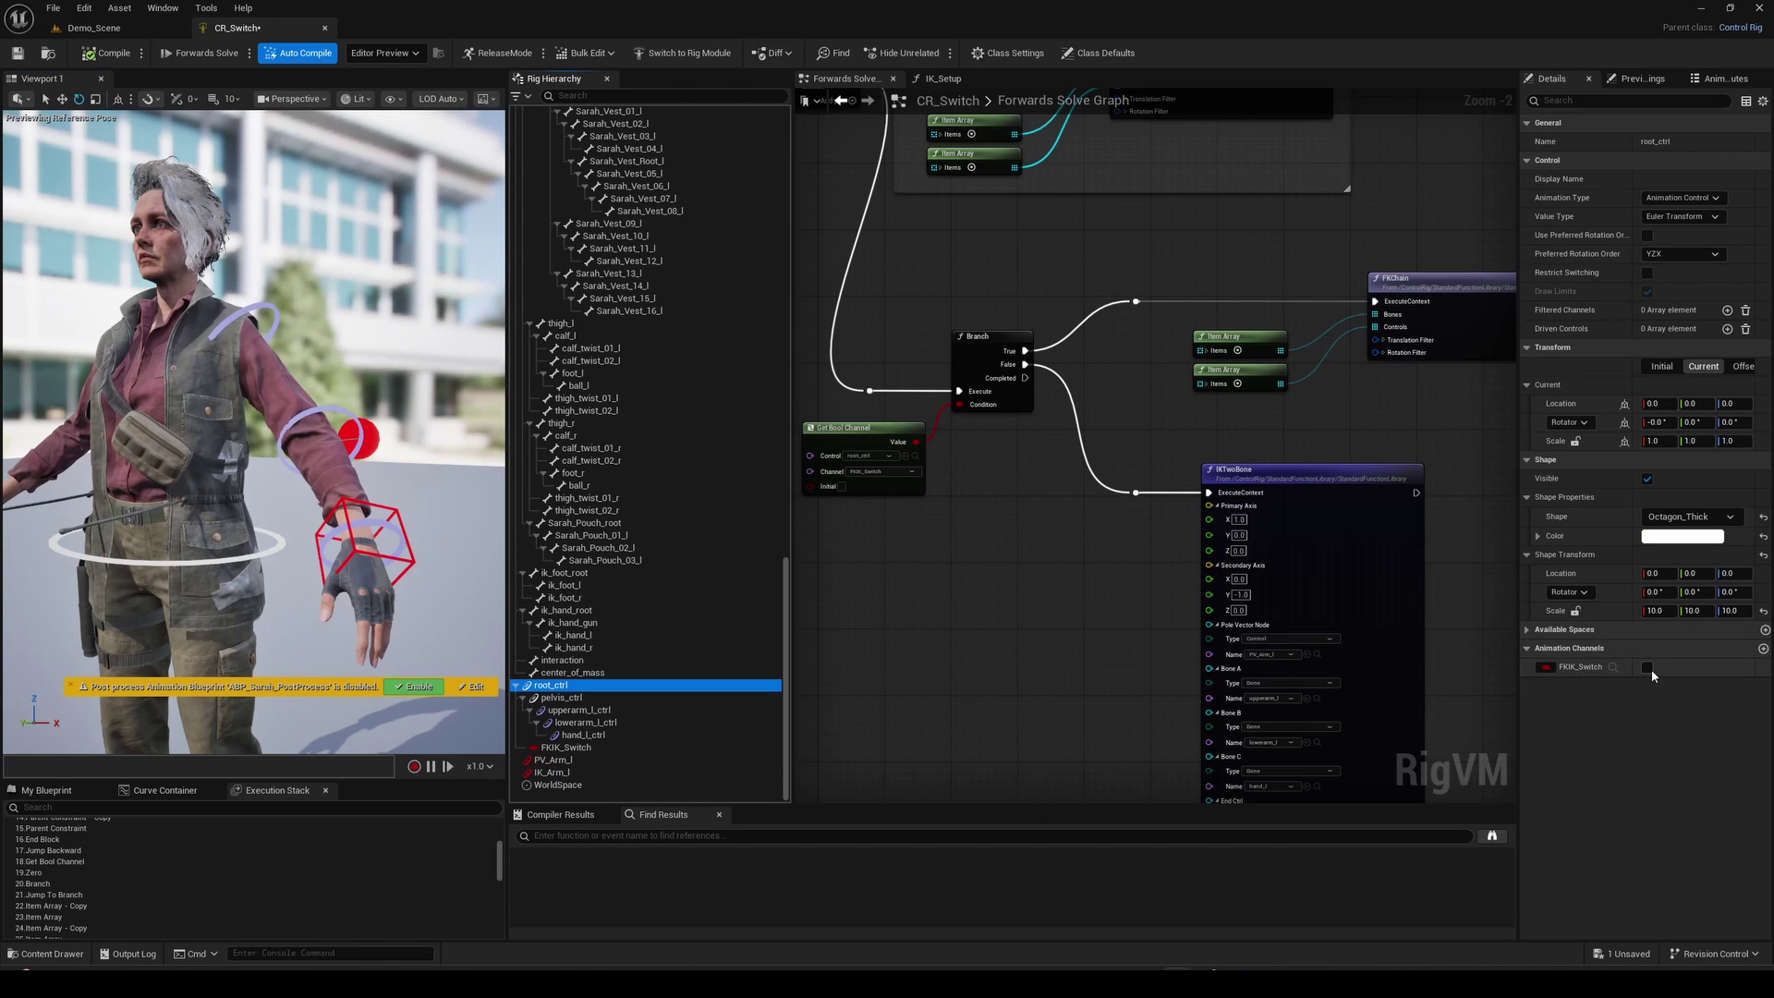
{"action": "left_click", "coordinate": [1647, 667]}
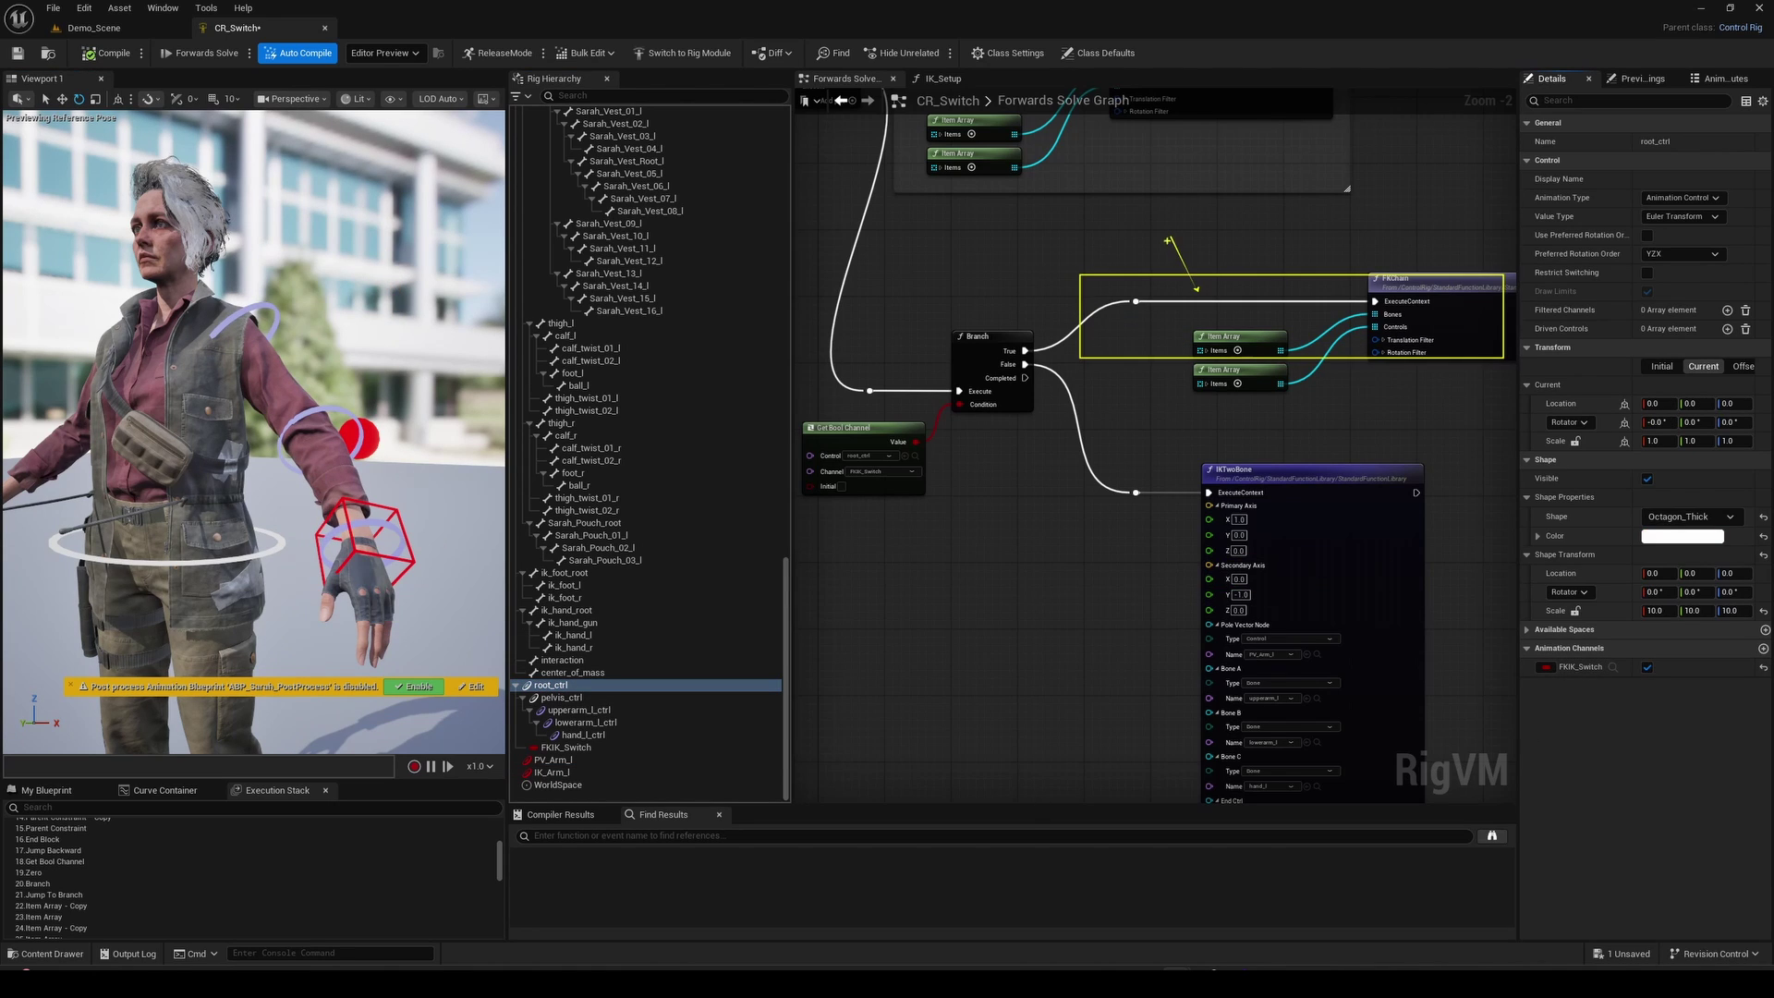
{"action": "left_click", "coordinate": [1647, 668]}
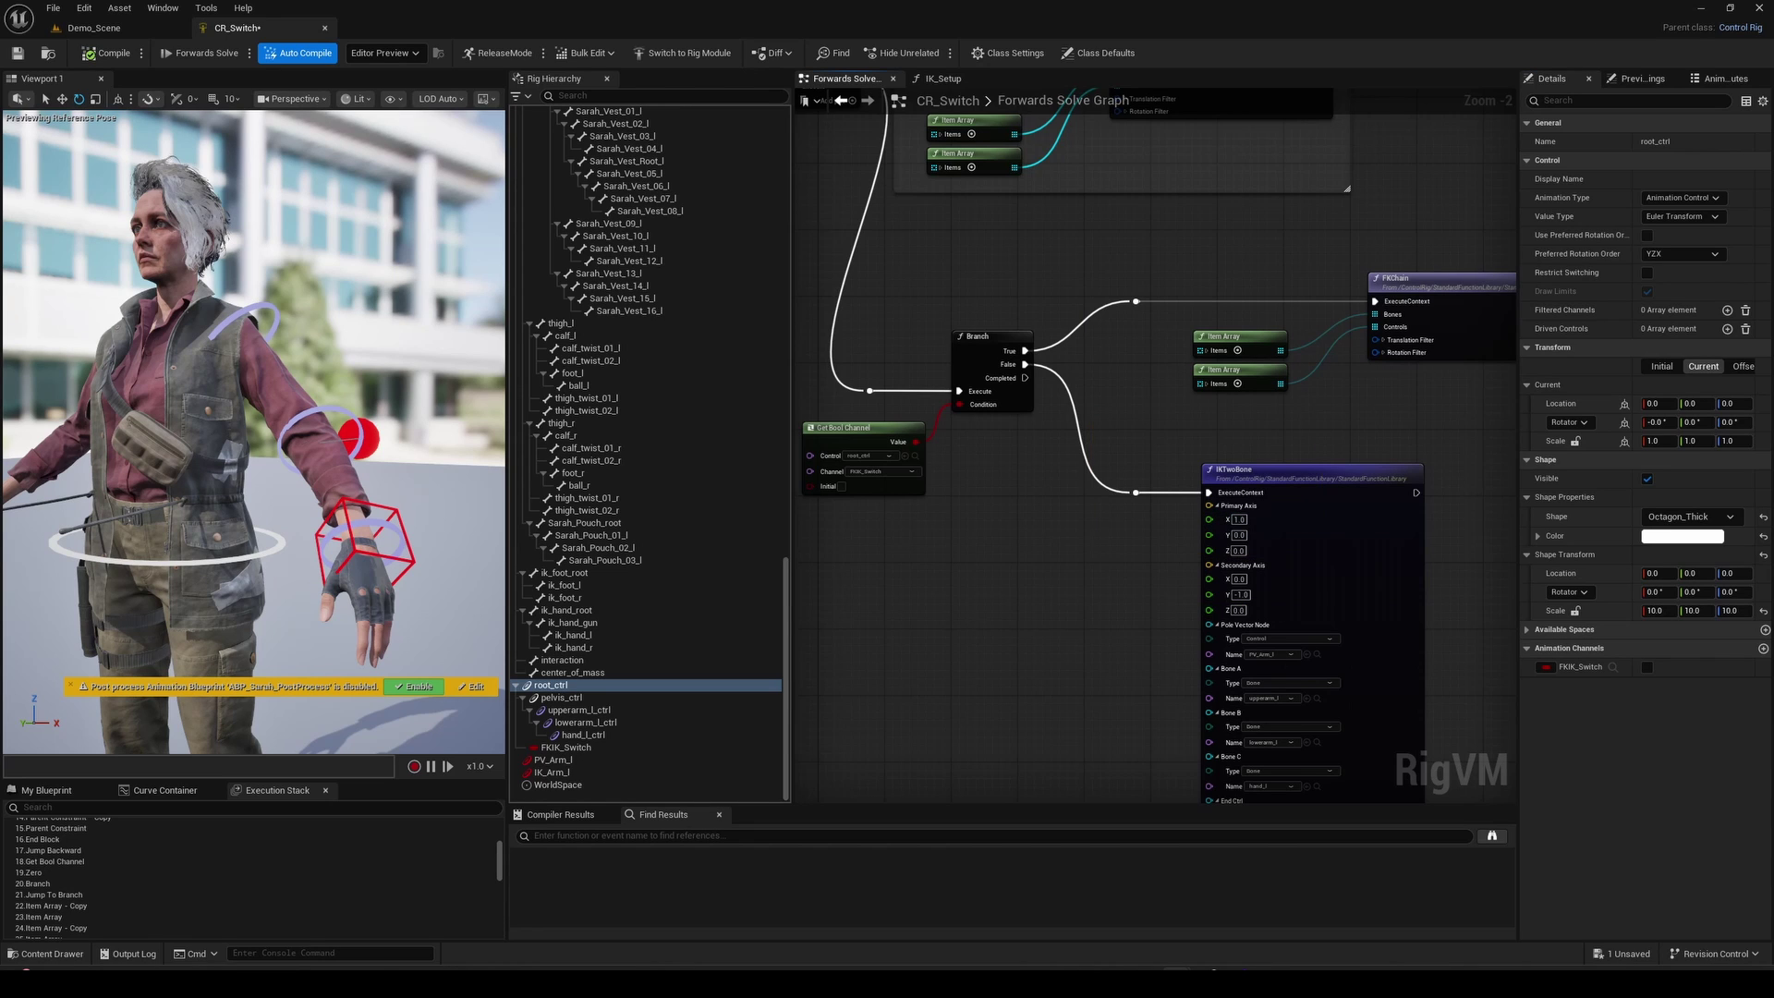
{"action": "left_click", "coordinate": [349, 485]}
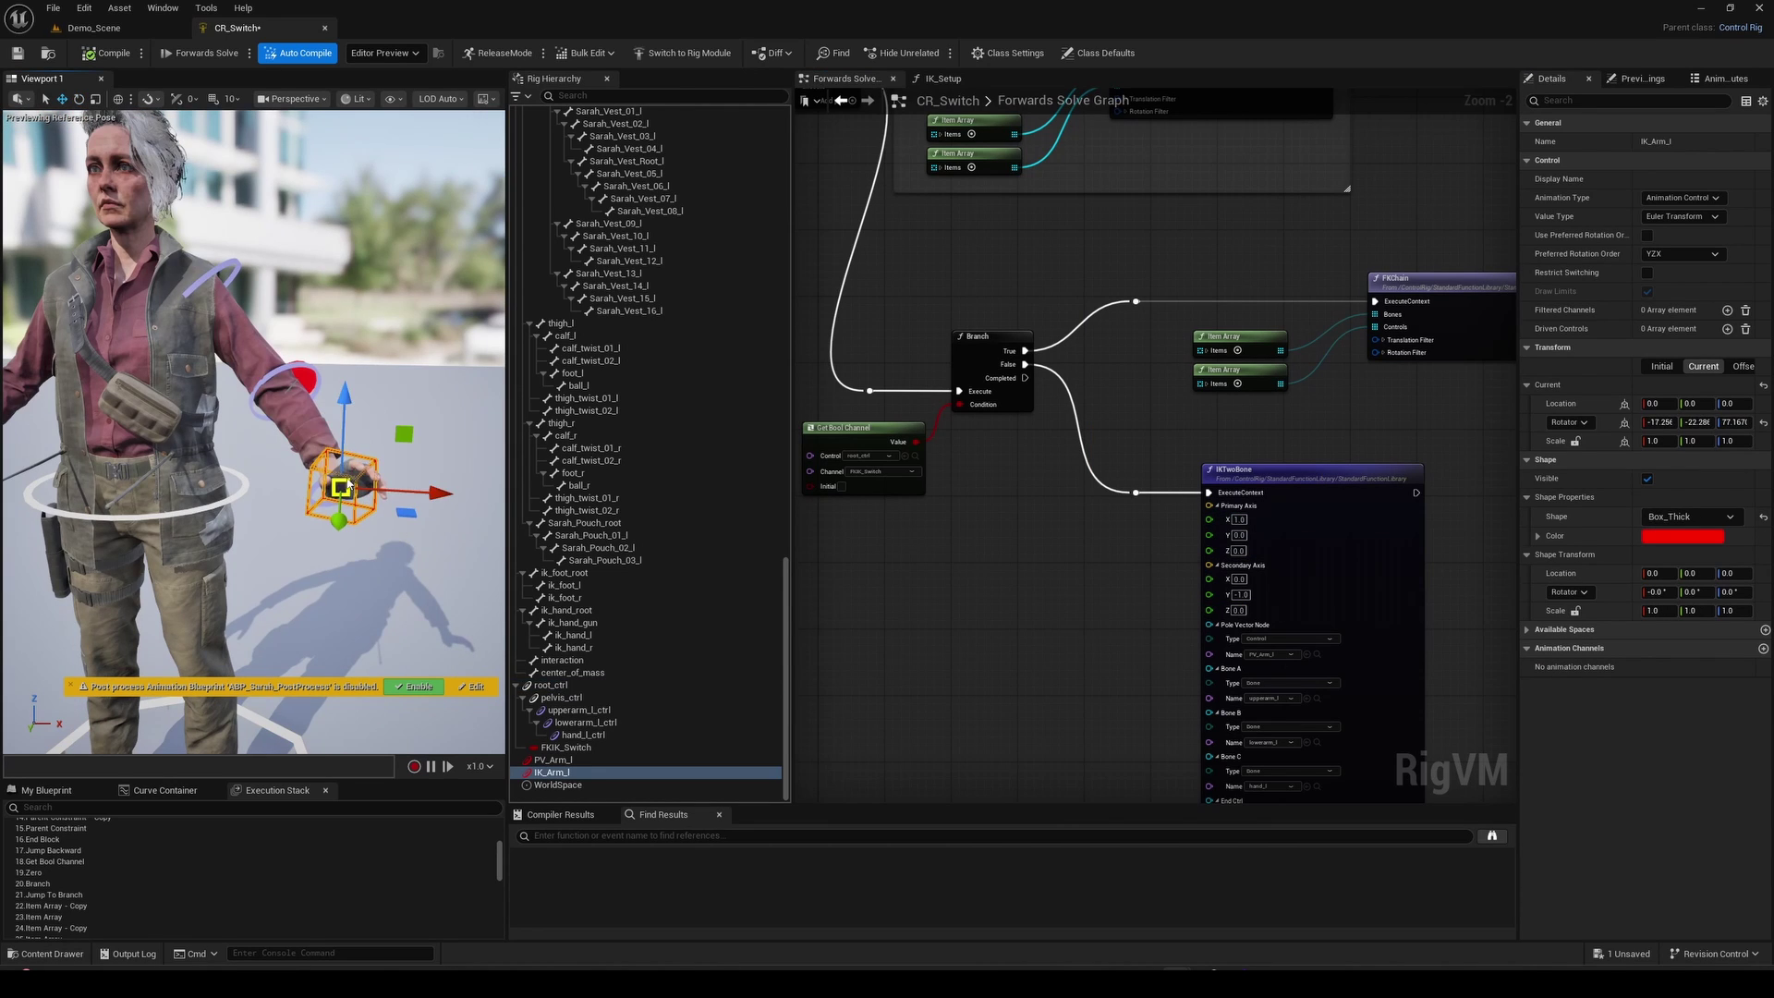
{"action": "left_click_drag", "start_coordinate": [349, 485], "coordinate": [351, 215]}
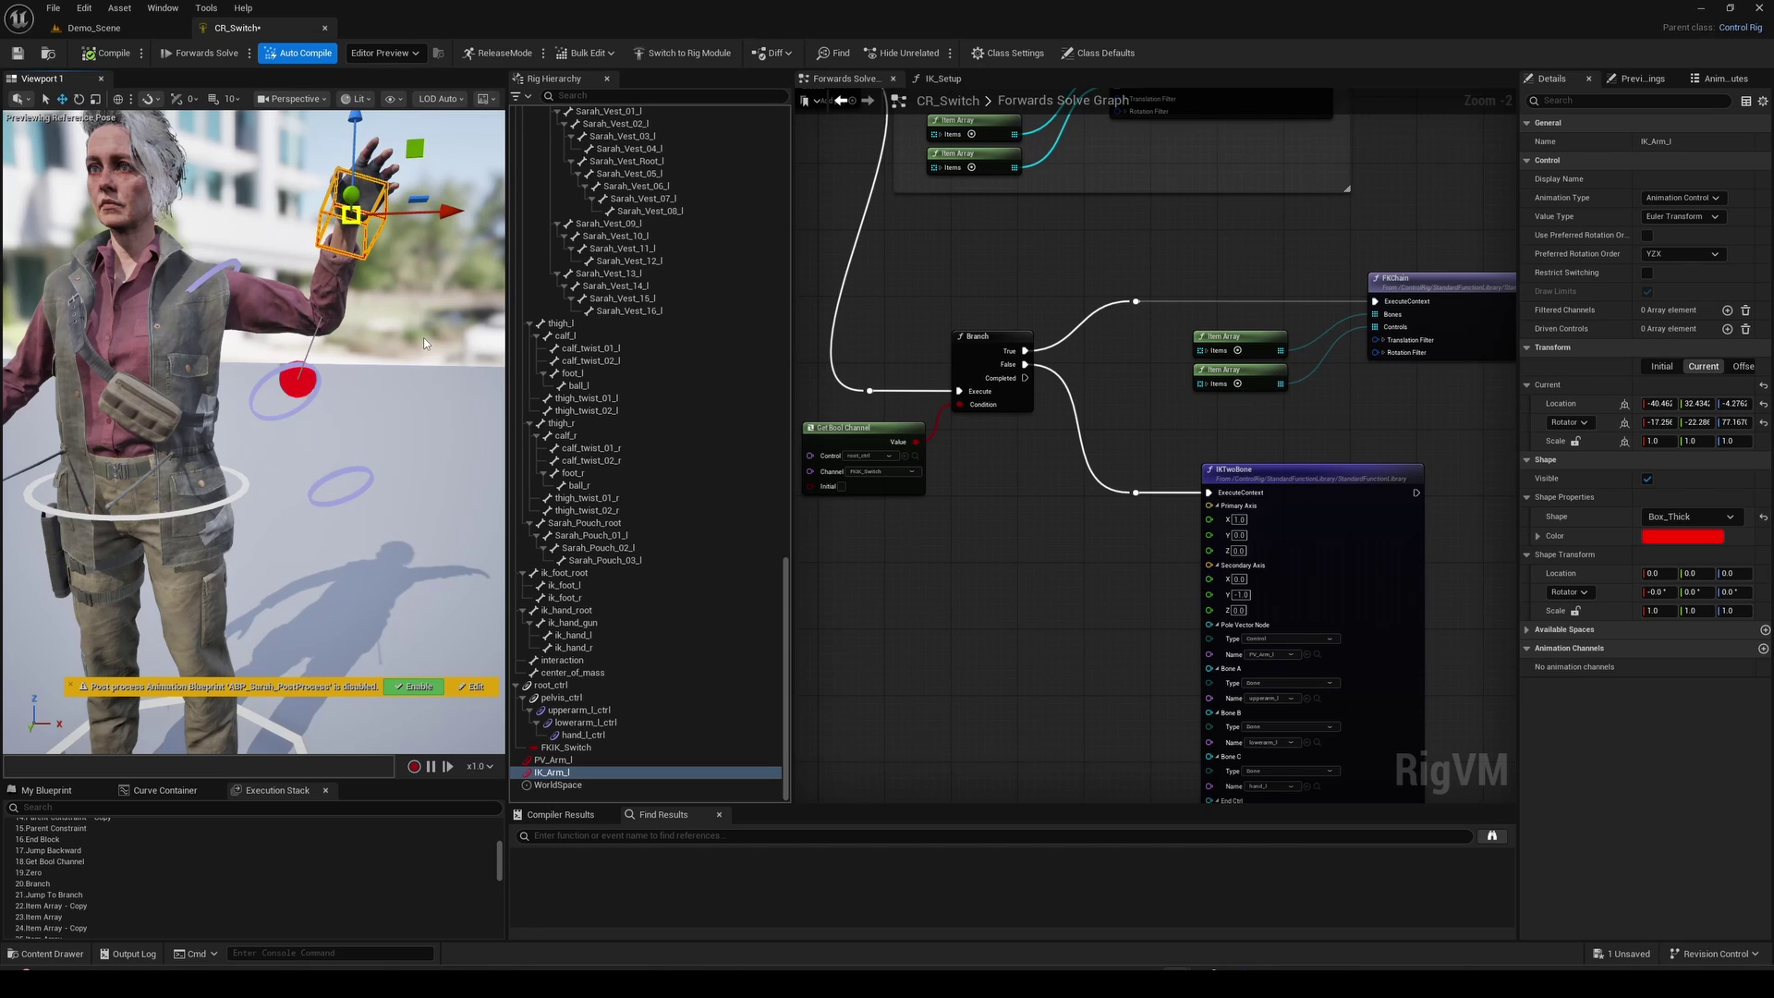
Undo the last IK_Arm_l transform and raise IK_Arm_l again to about head height in the viewport
{"action": "key", "text": "ctrl+z"}
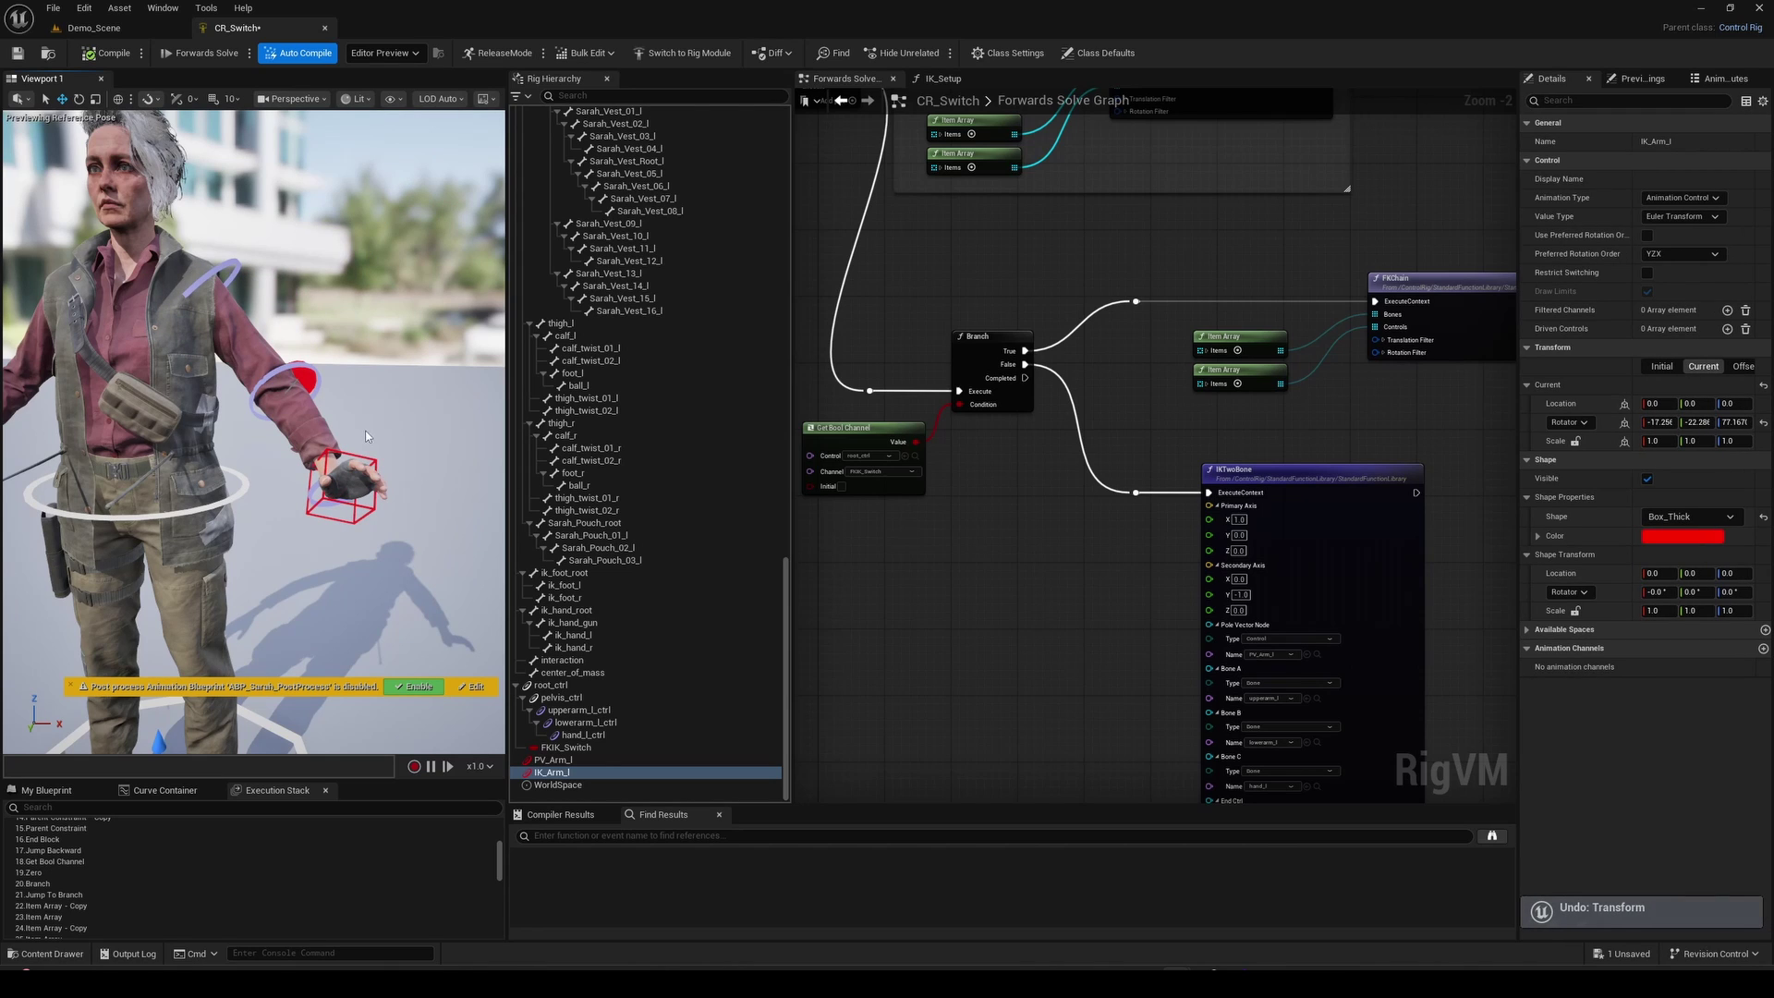
{"action": "left_click", "coordinate": [349, 485]}
{"action": "left_click_drag", "start_coordinate": [350, 485], "coordinate": [363, 222]}
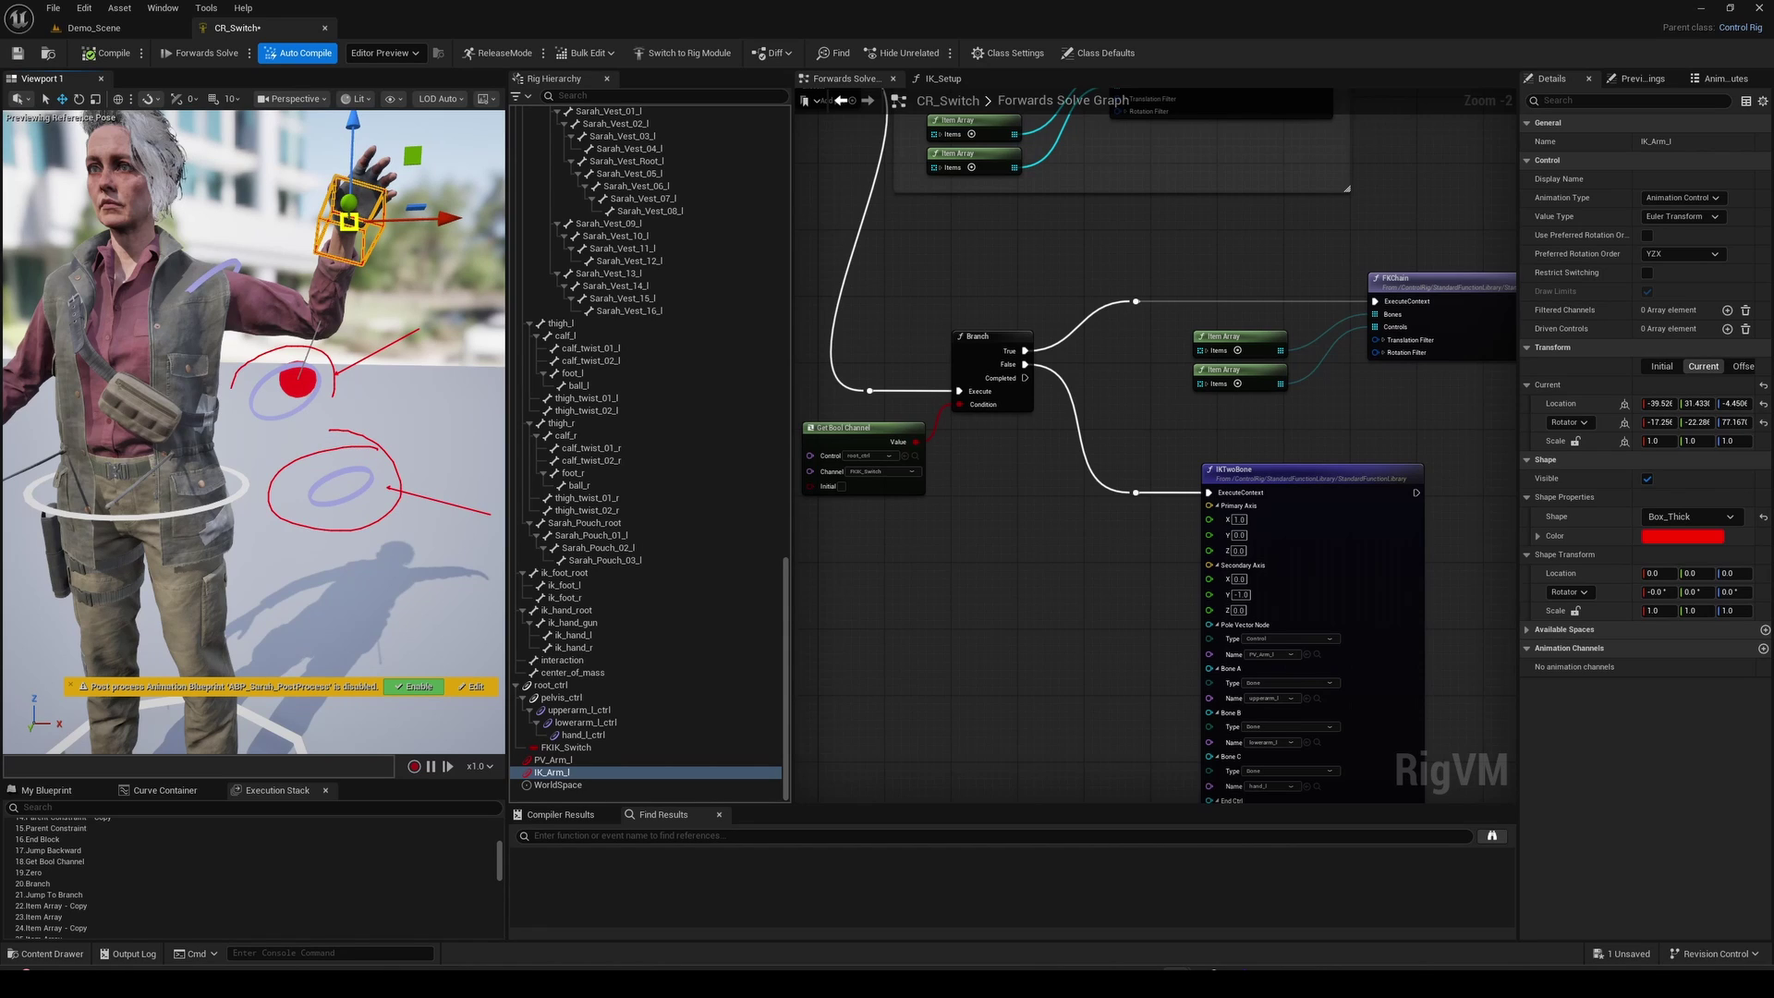
Toggle root_ctrl's FKIK_Switch on and off to compare the FK controls with the raised IK arm
{"action": "left_click", "coordinate": [551, 685]}
{"action": "left_click", "coordinate": [1646, 667]}
{"action": "left_click", "coordinate": [1646, 667]}
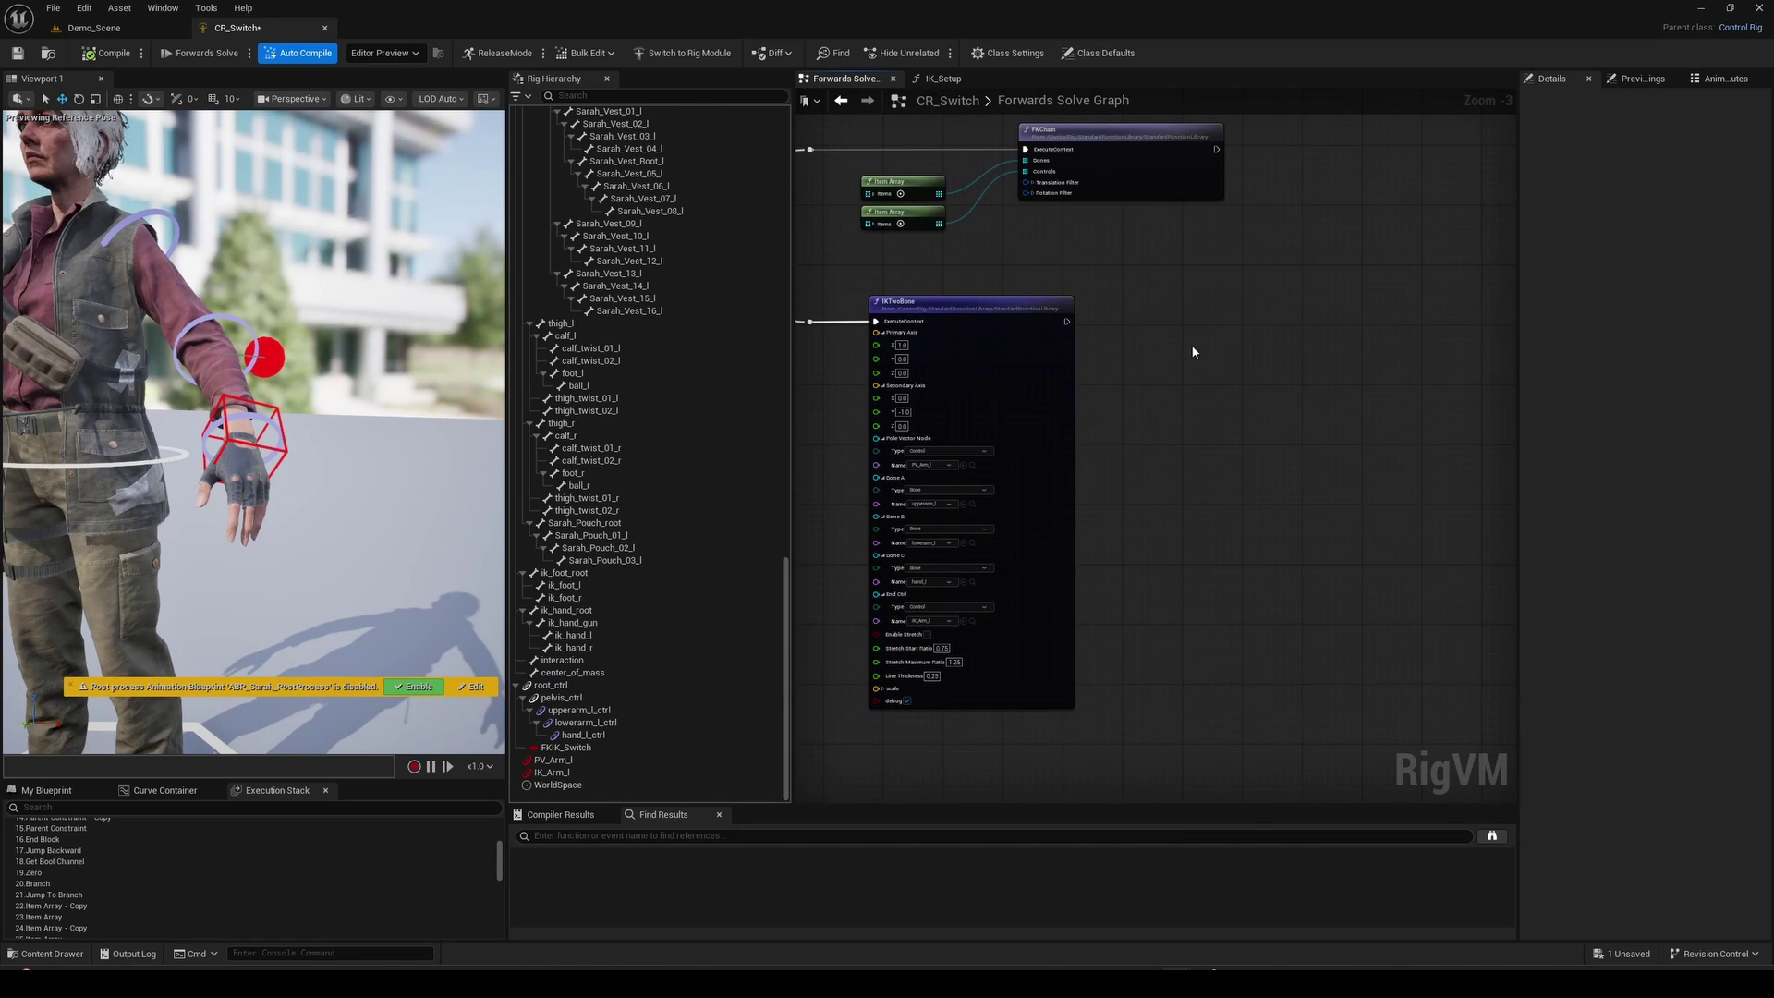
Create an Item Array node from upperarm_l_ctrl, lowerarm_l_ctrl and hand_l_ctrl in empty space beside the IKTwoBone node
{"action": "scroll", "coordinate": [1193, 352], "scroll_direction": "up", "scroll_amount": 3}
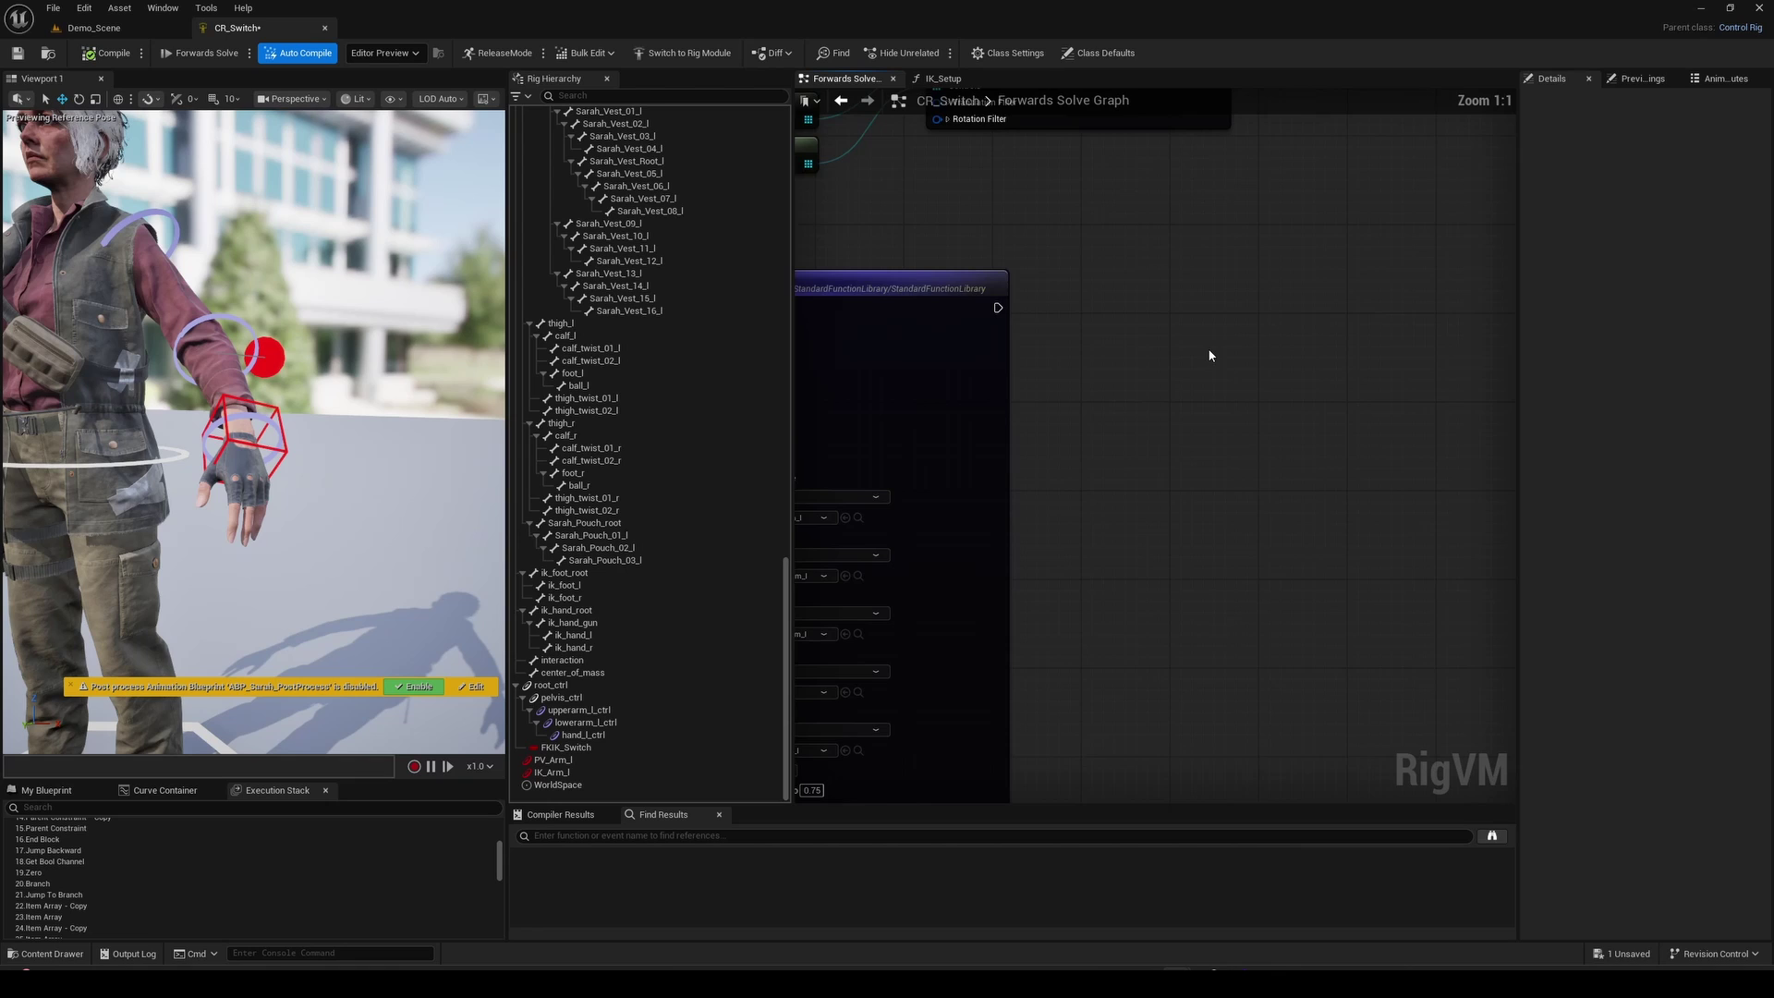
{"action": "left_click", "coordinate": [579, 709]}
{"action": "left_click", "coordinate": [584, 735], "text": "shift"}
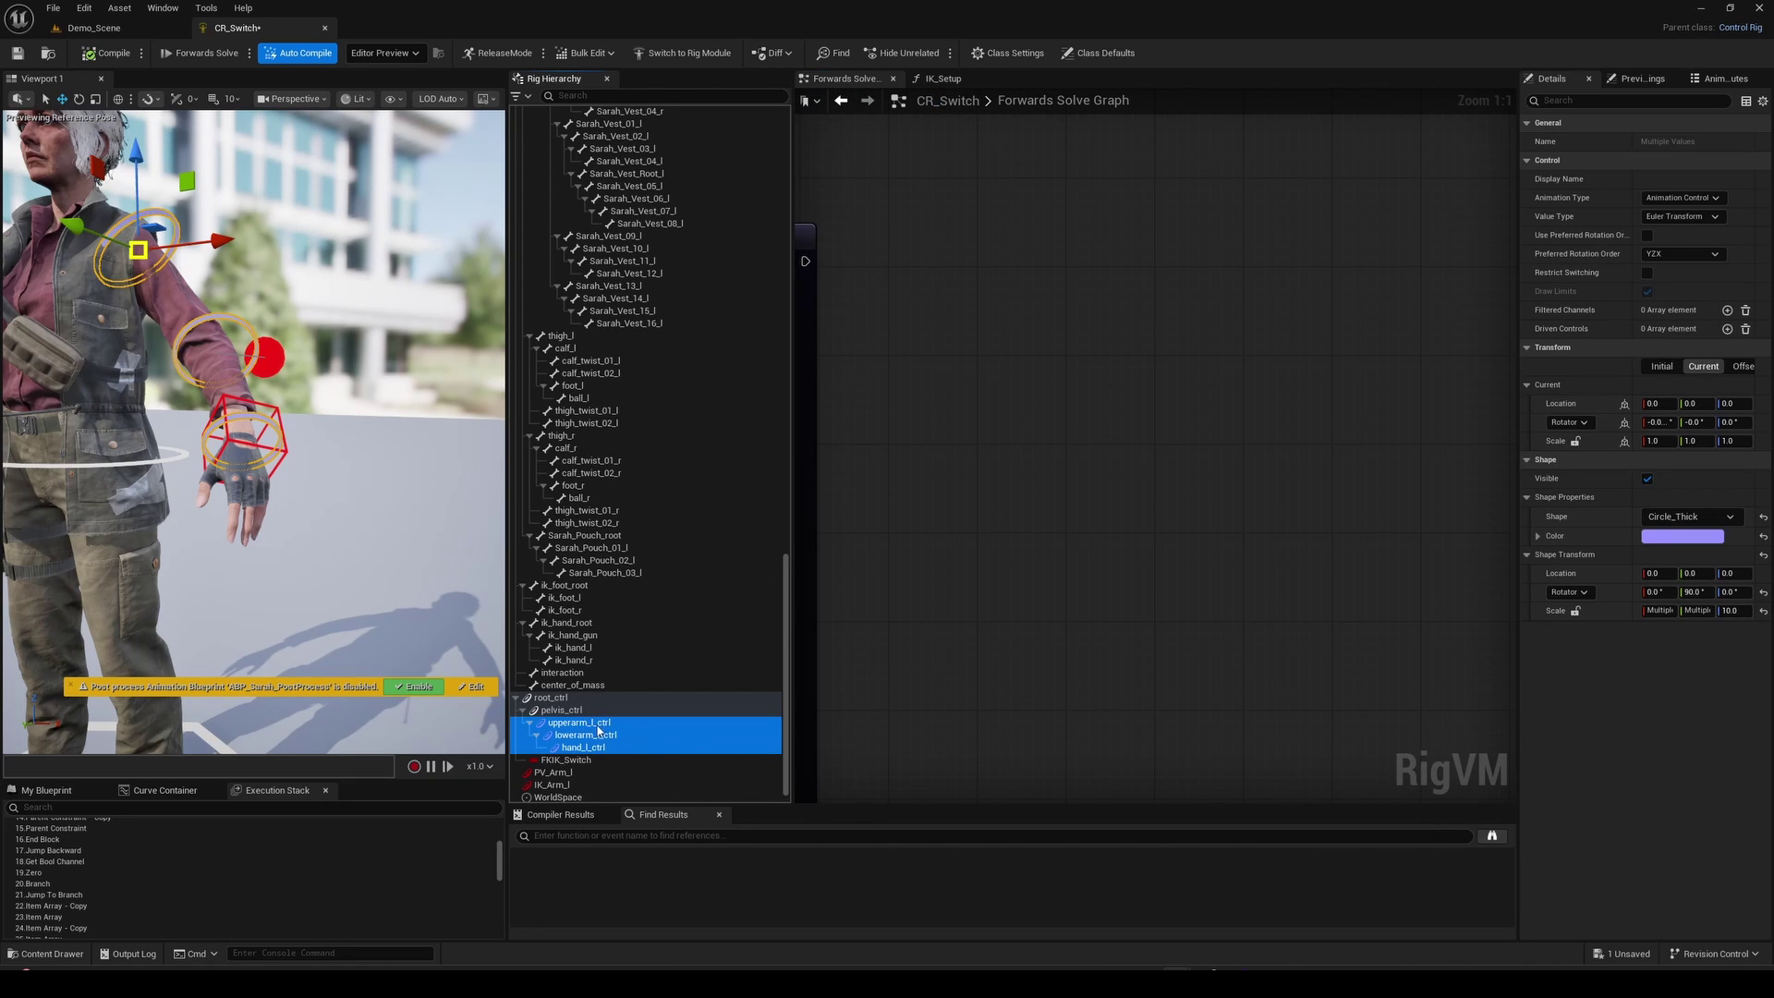
{"action": "left_click_drag", "start_coordinate": [584, 747], "coordinate": [963, 481]}
{"action": "left_click", "coordinate": [1021, 644]}
{"action": "left_click_drag", "start_coordinate": [1081, 502], "coordinate": [1070, 464]}
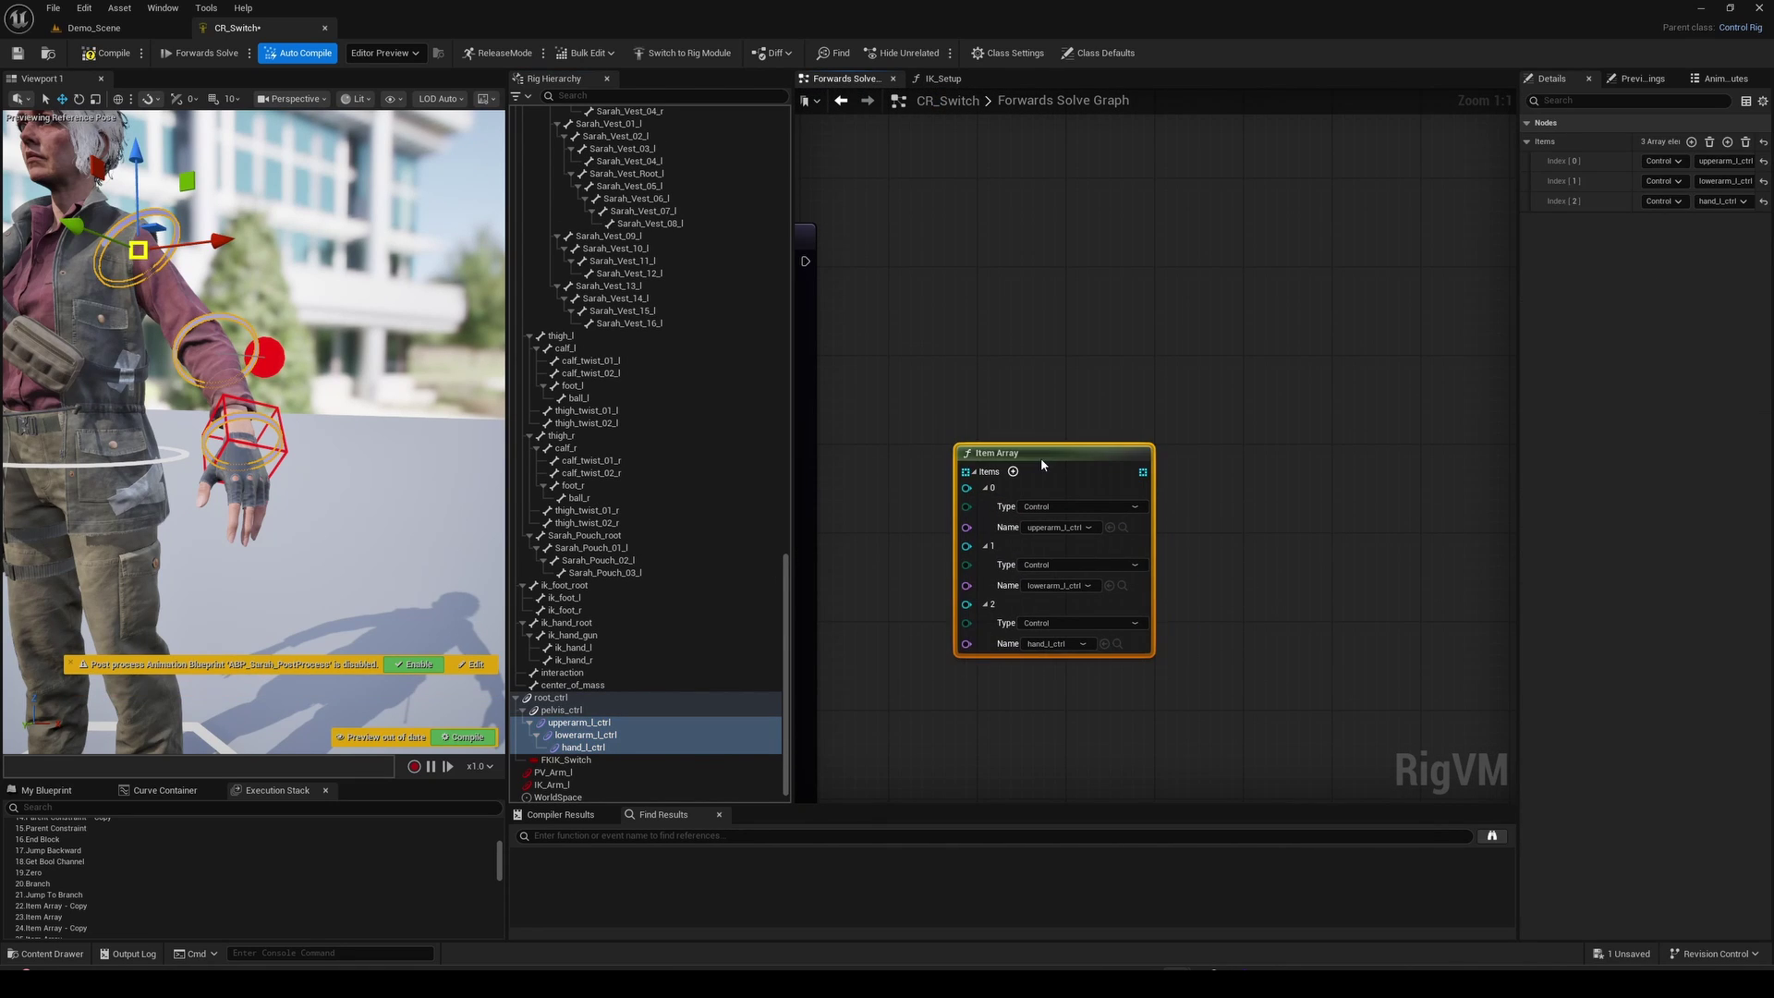
Create a second Item Array node from the bones upperarm_l, lowerarm_l and hand_l below the controls array
{"action": "scroll", "coordinate": [597, 475], "scroll_direction": "up", "scroll_amount": 15}
{"action": "left_click", "coordinate": [617, 262]}
{"action": "left_click", "coordinate": [621, 274], "text": "shift"}
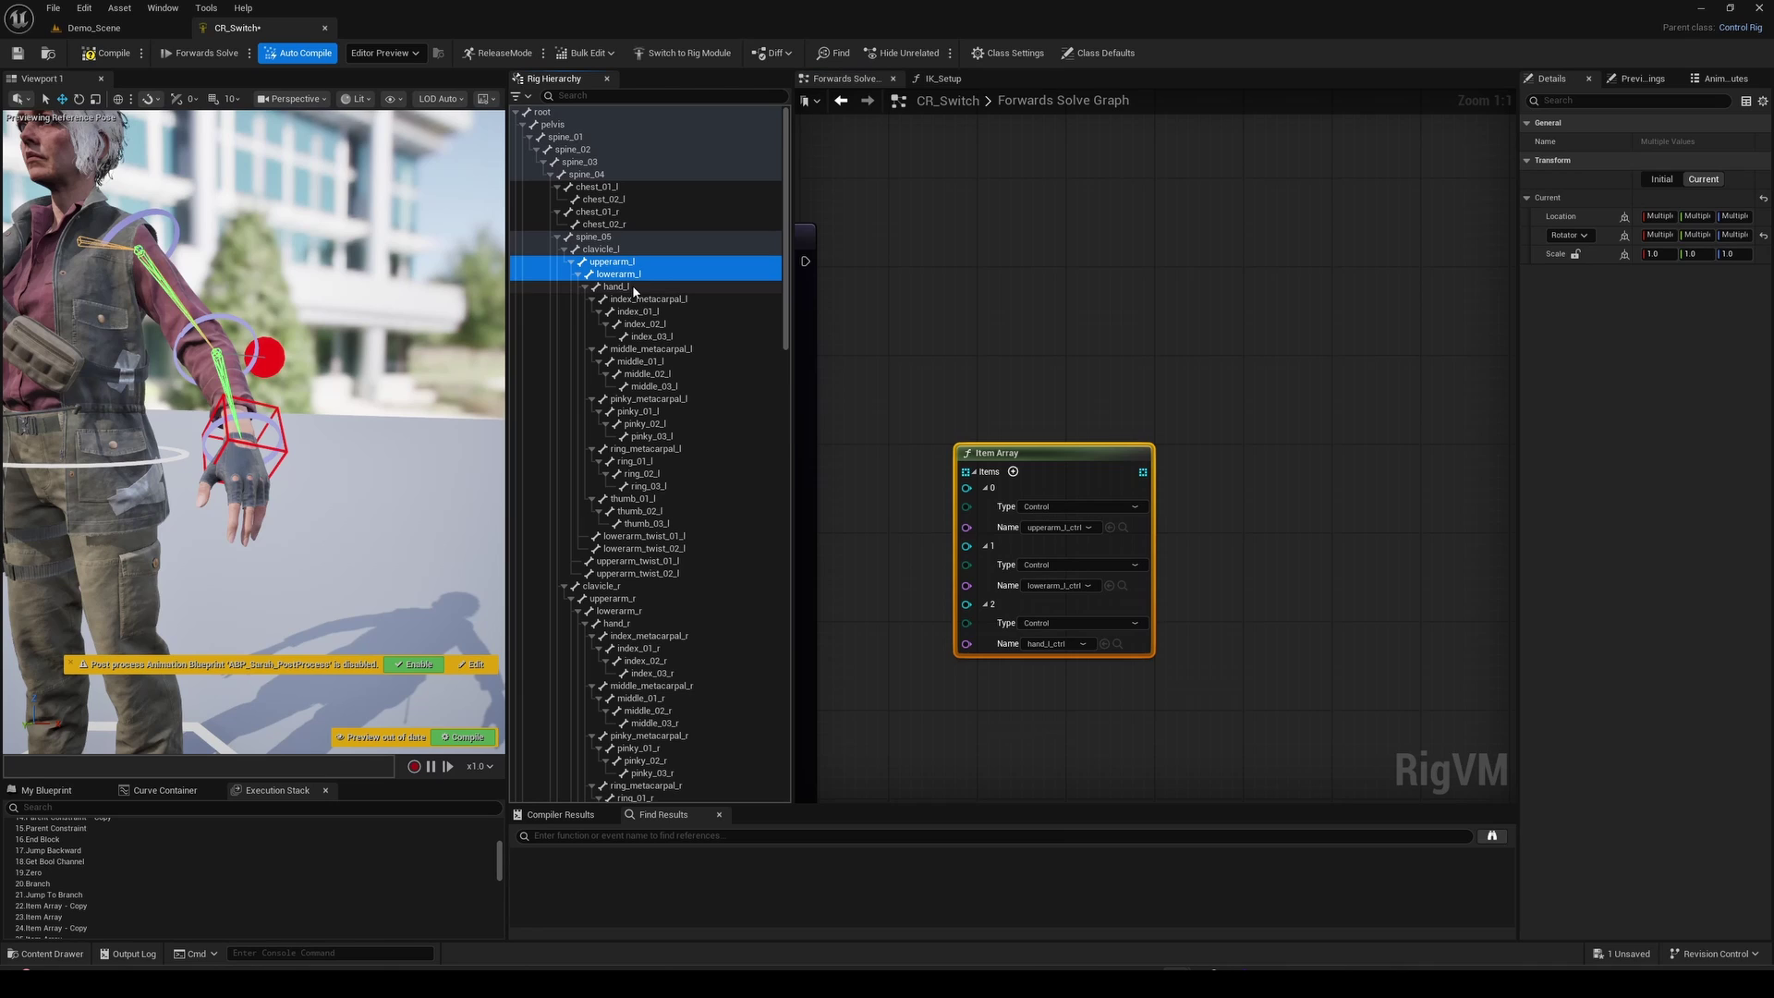
{"action": "left_click_drag", "start_coordinate": [626, 279], "coordinate": [1142, 696]}
{"action": "left_click", "coordinate": [1331, 624]}
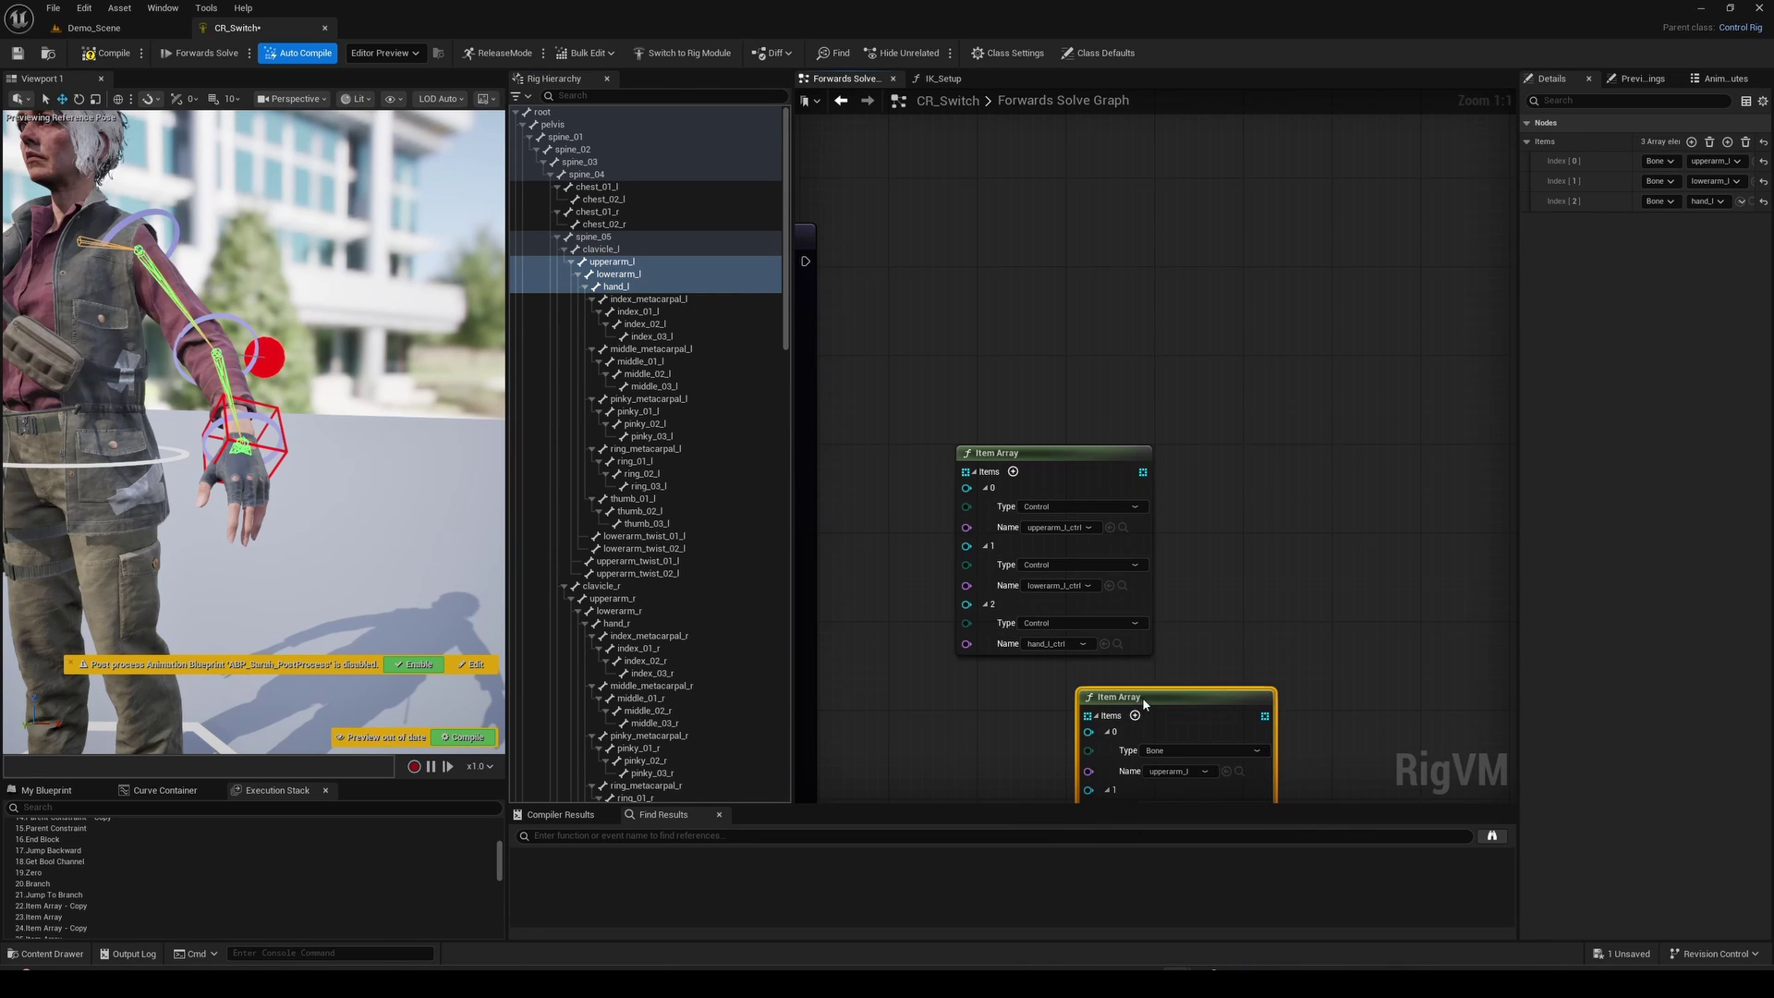
Add a For Each node, connect the controls Item Array to its Array input, and straighten that connection
{"action": "right_click_drag", "start_coordinate": [1280, 566], "coordinate": [1185, 452]}
{"action": "left_click", "coordinate": [1116, 279]}
{"action": "right_click", "coordinate": [1116, 279]}
{"action": "type", "text": "for each"}
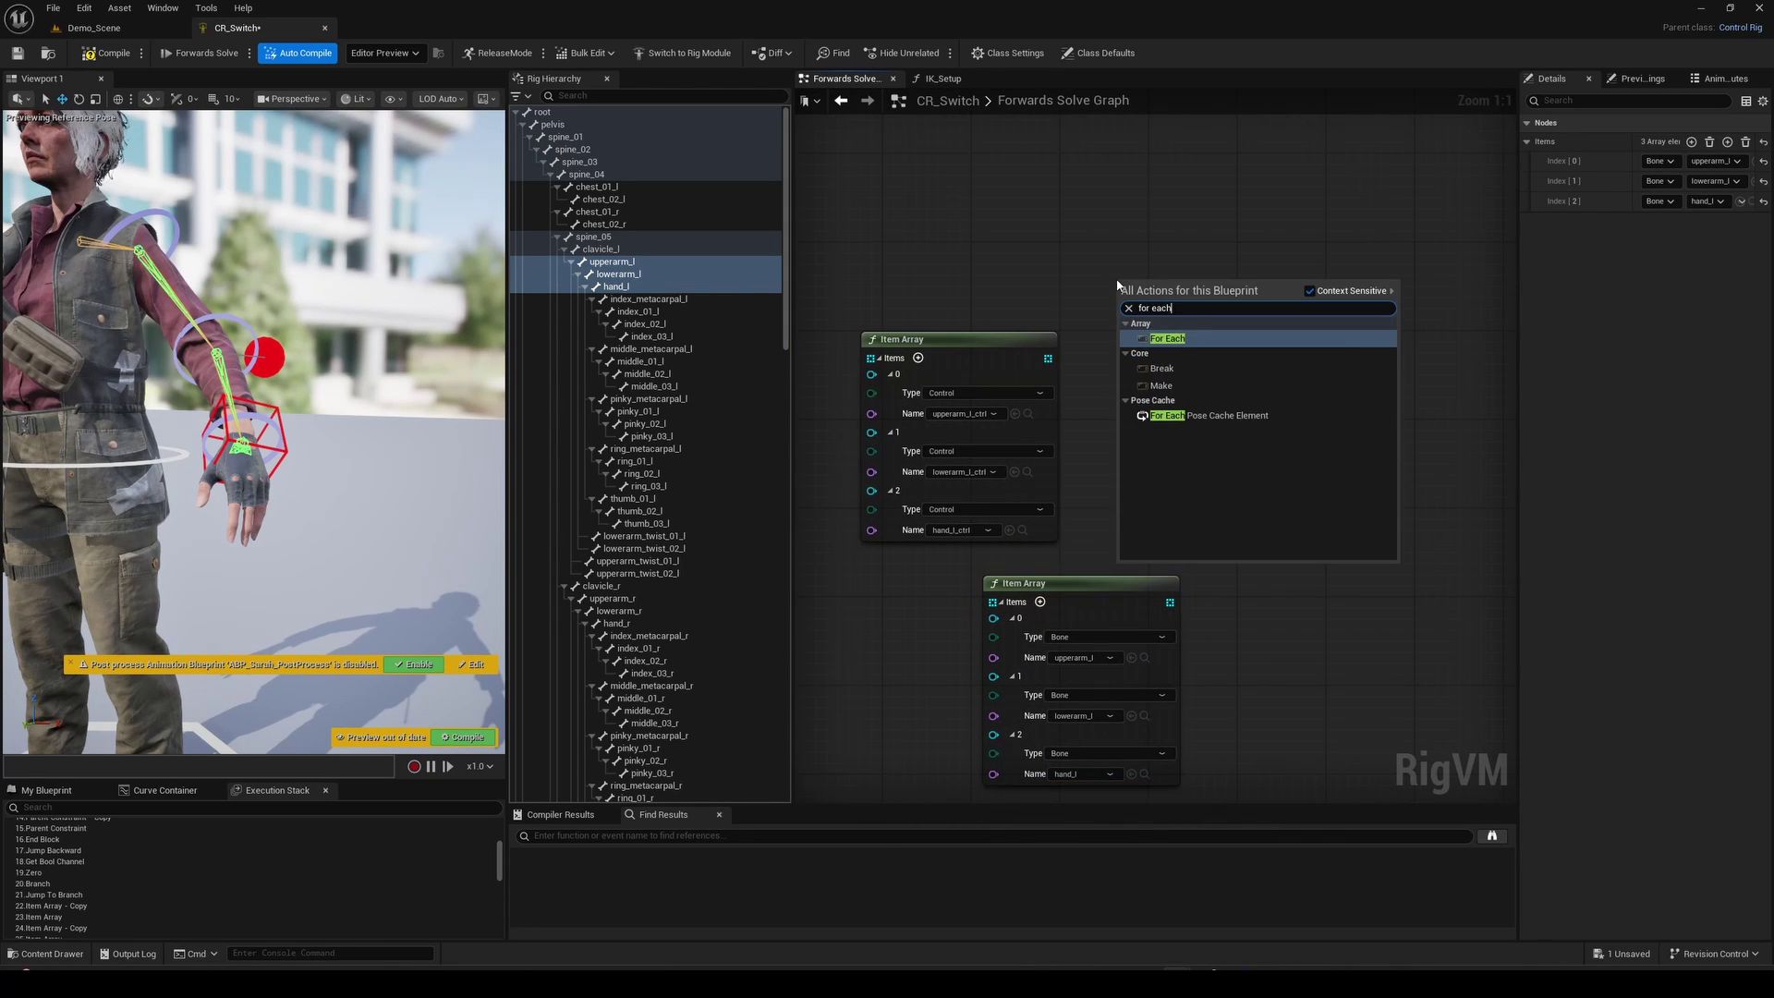
{"action": "key", "text": "Return"}
{"action": "left_click_drag", "start_coordinate": [1048, 357], "coordinate": [1125, 405]}
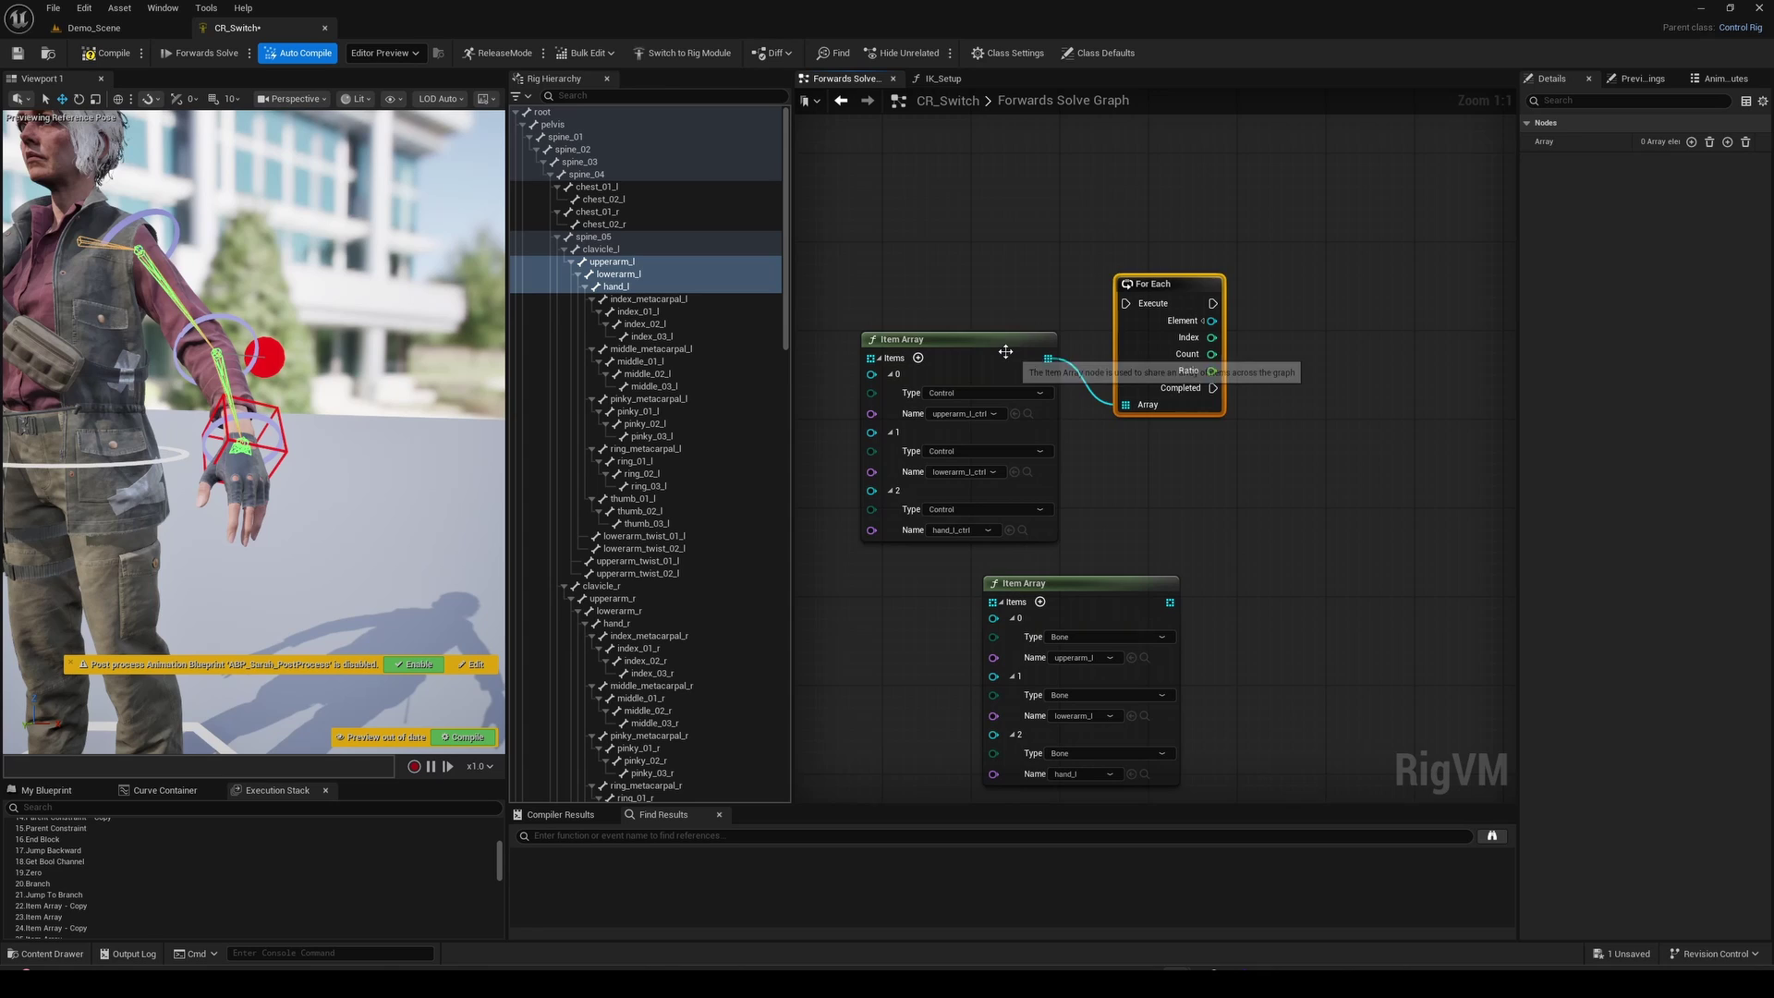
{"action": "left_click_drag", "start_coordinate": [1003, 351], "coordinate": [991, 406]}
{"action": "left_click", "coordinate": [1155, 398], "text": "shift"}
{"action": "key", "text": "q"}
Add an At node driven by For Each's Index, and connect the bones Item Array to its Array input
{"action": "right_click_drag", "start_coordinate": [1157, 480], "coordinate": [961, 431]}
{"action": "left_click", "coordinate": [955, 443]}
{"action": "left_click_drag", "start_coordinate": [922, 532], "coordinate": [1142, 572]}
{"action": "right_click_drag", "start_coordinate": [1157, 473], "coordinate": [1239, 486]}
{"action": "left_click_drag", "start_coordinate": [1096, 300], "coordinate": [1266, 515]}
{"action": "type", "text": "at"}
{"action": "left_click", "coordinate": [1168, 554]}
{"action": "left_click_drag", "start_coordinate": [1254, 593], "coordinate": [1211, 539]}
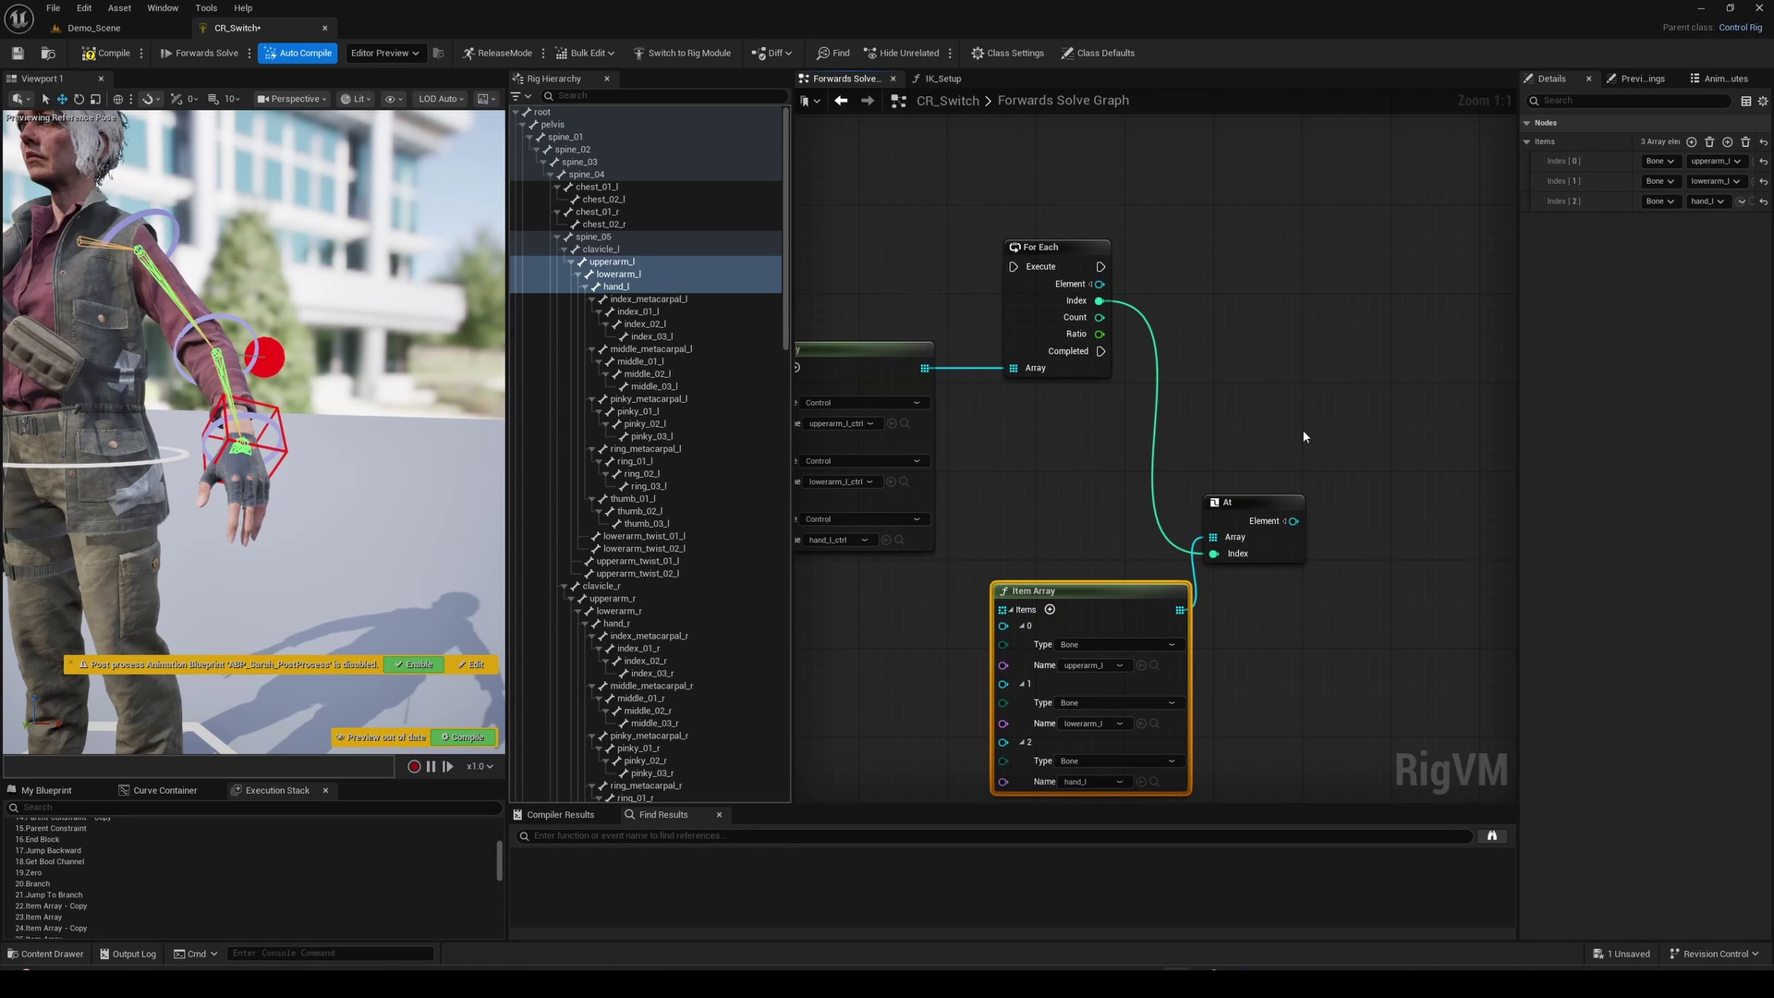
Add a Project to new Parent node and place it beside the At node
{"action": "right_click_drag", "start_coordinate": [1323, 450], "coordinate": [1186, 444]}
{"action": "right_click", "coordinate": [1229, 488]}
{"action": "type", "text": "project to new par"}
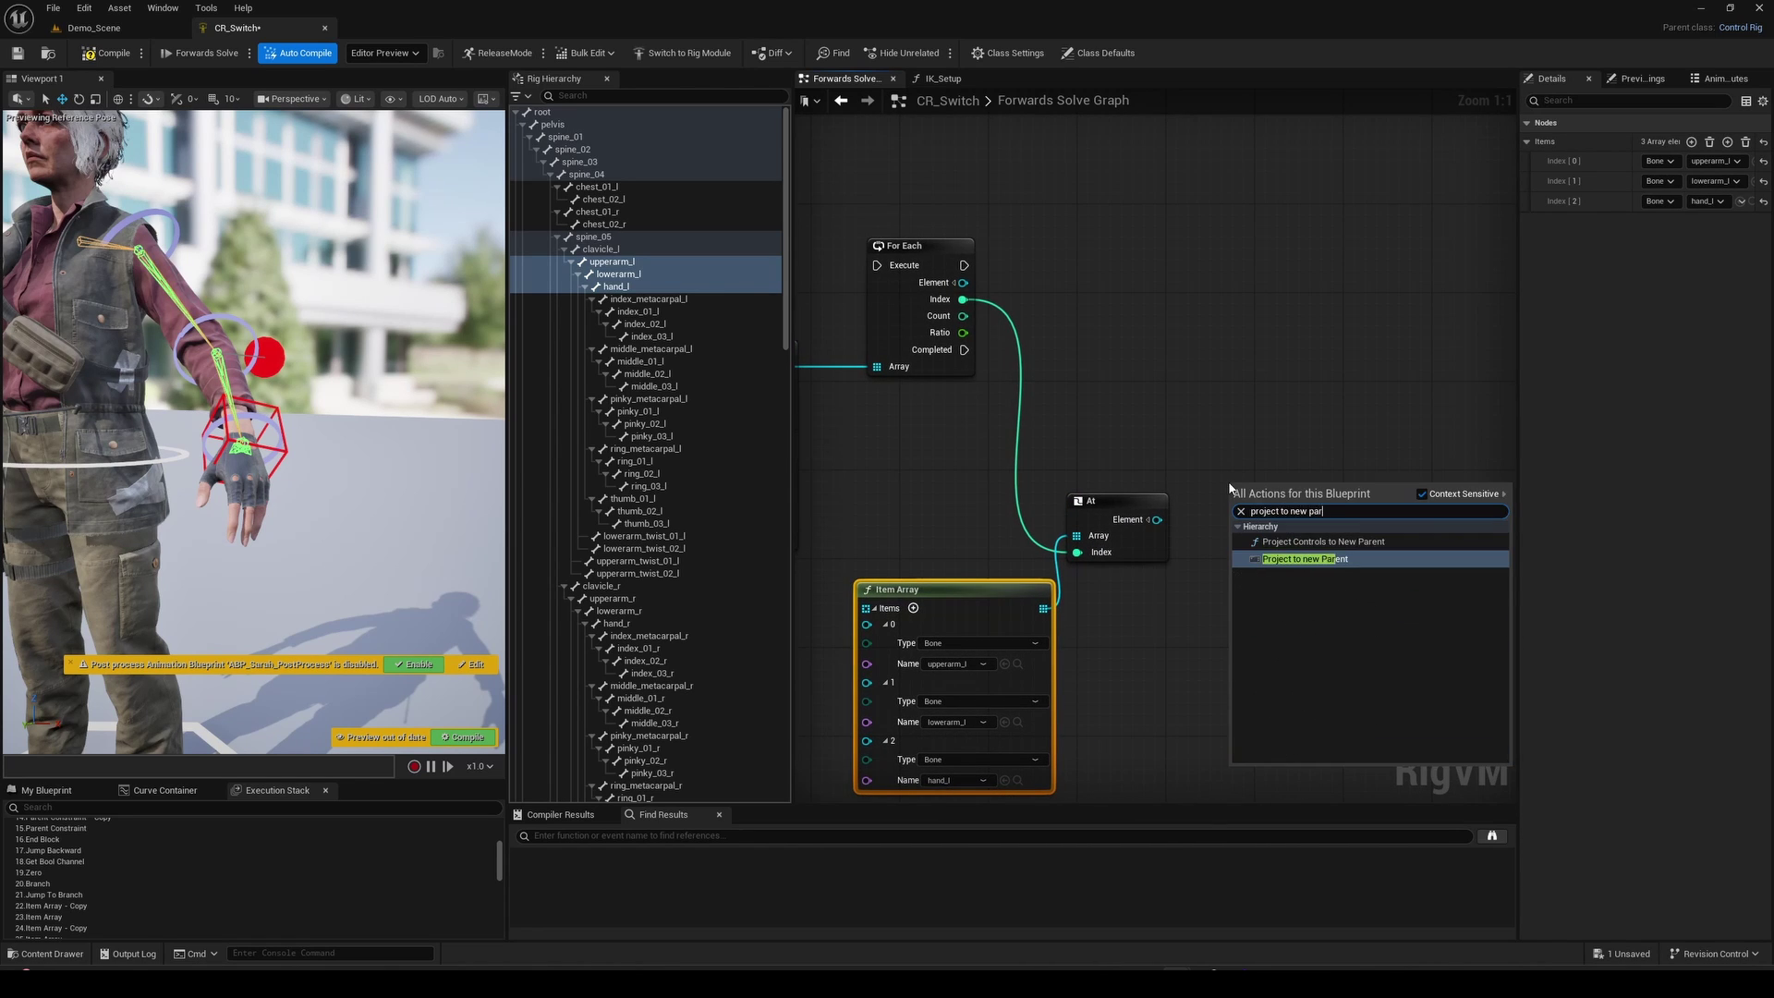
{"action": "key", "text": "Return"}
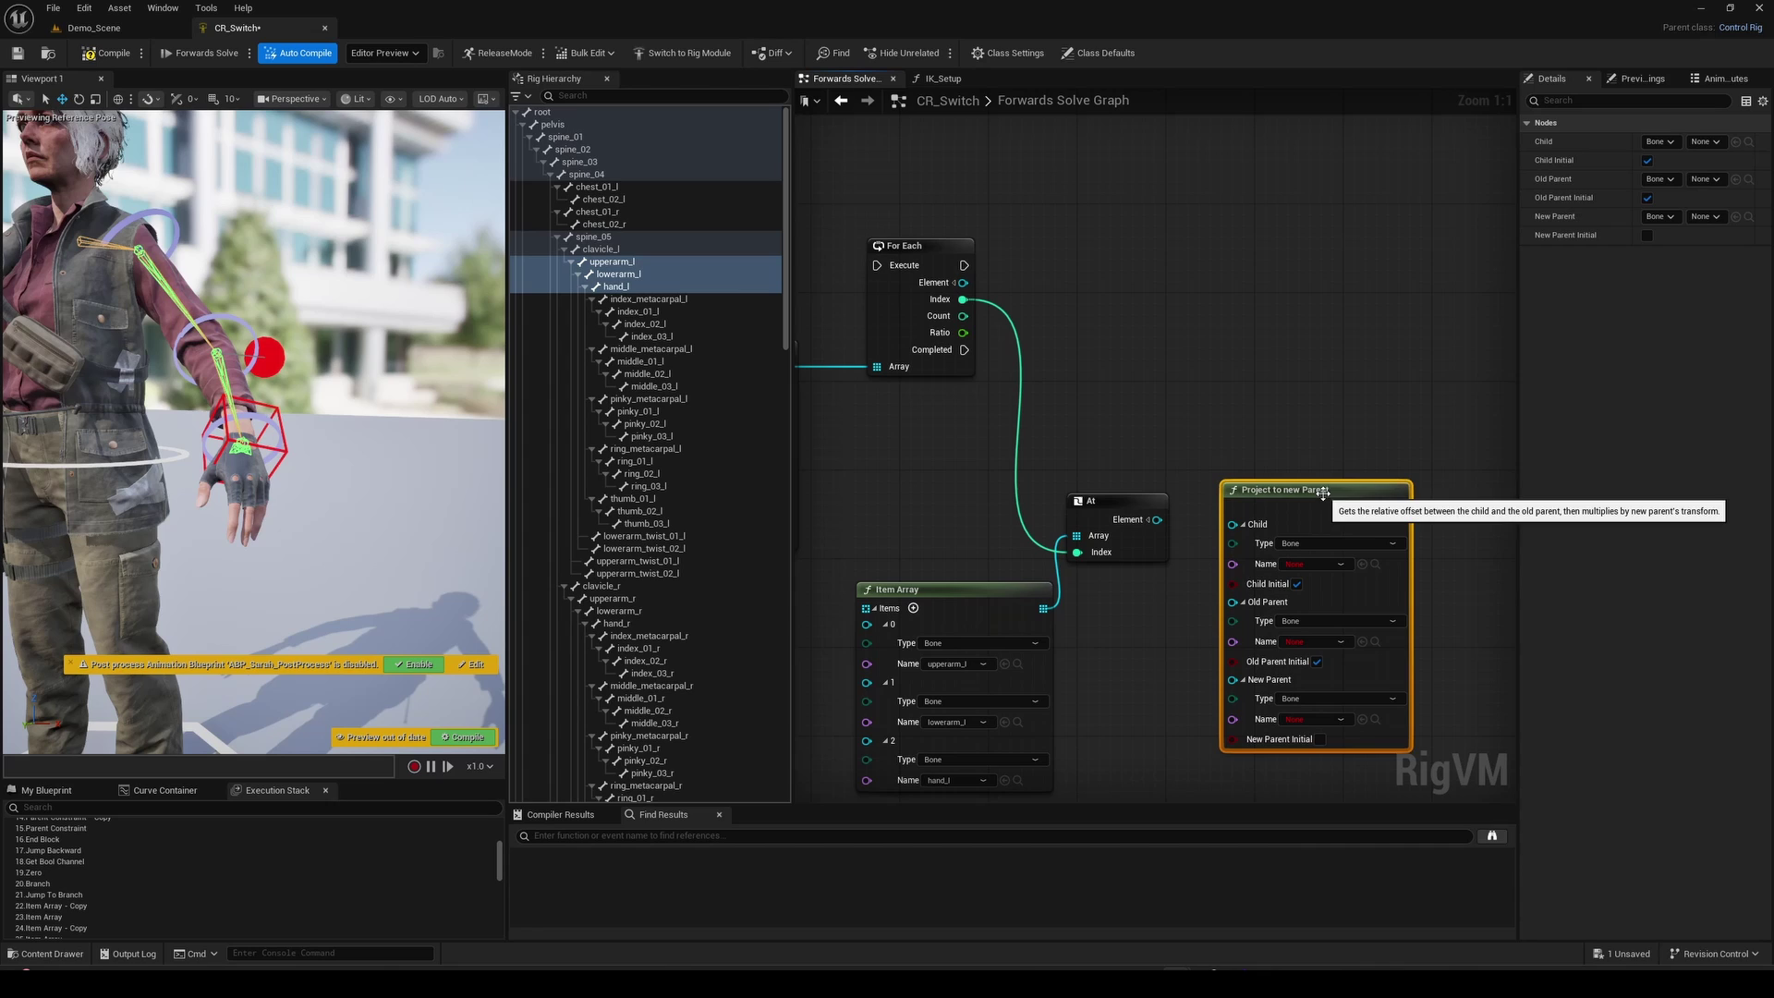
{"action": "left_click_drag", "start_coordinate": [1320, 493], "coordinate": [1321, 407]}
Connect For Each's Element to Child and the At node's Element to both Old Parent and New Parent
{"action": "left_click", "coordinate": [1118, 337]}
{"action": "left_click_drag", "start_coordinate": [961, 282], "coordinate": [1231, 435]}
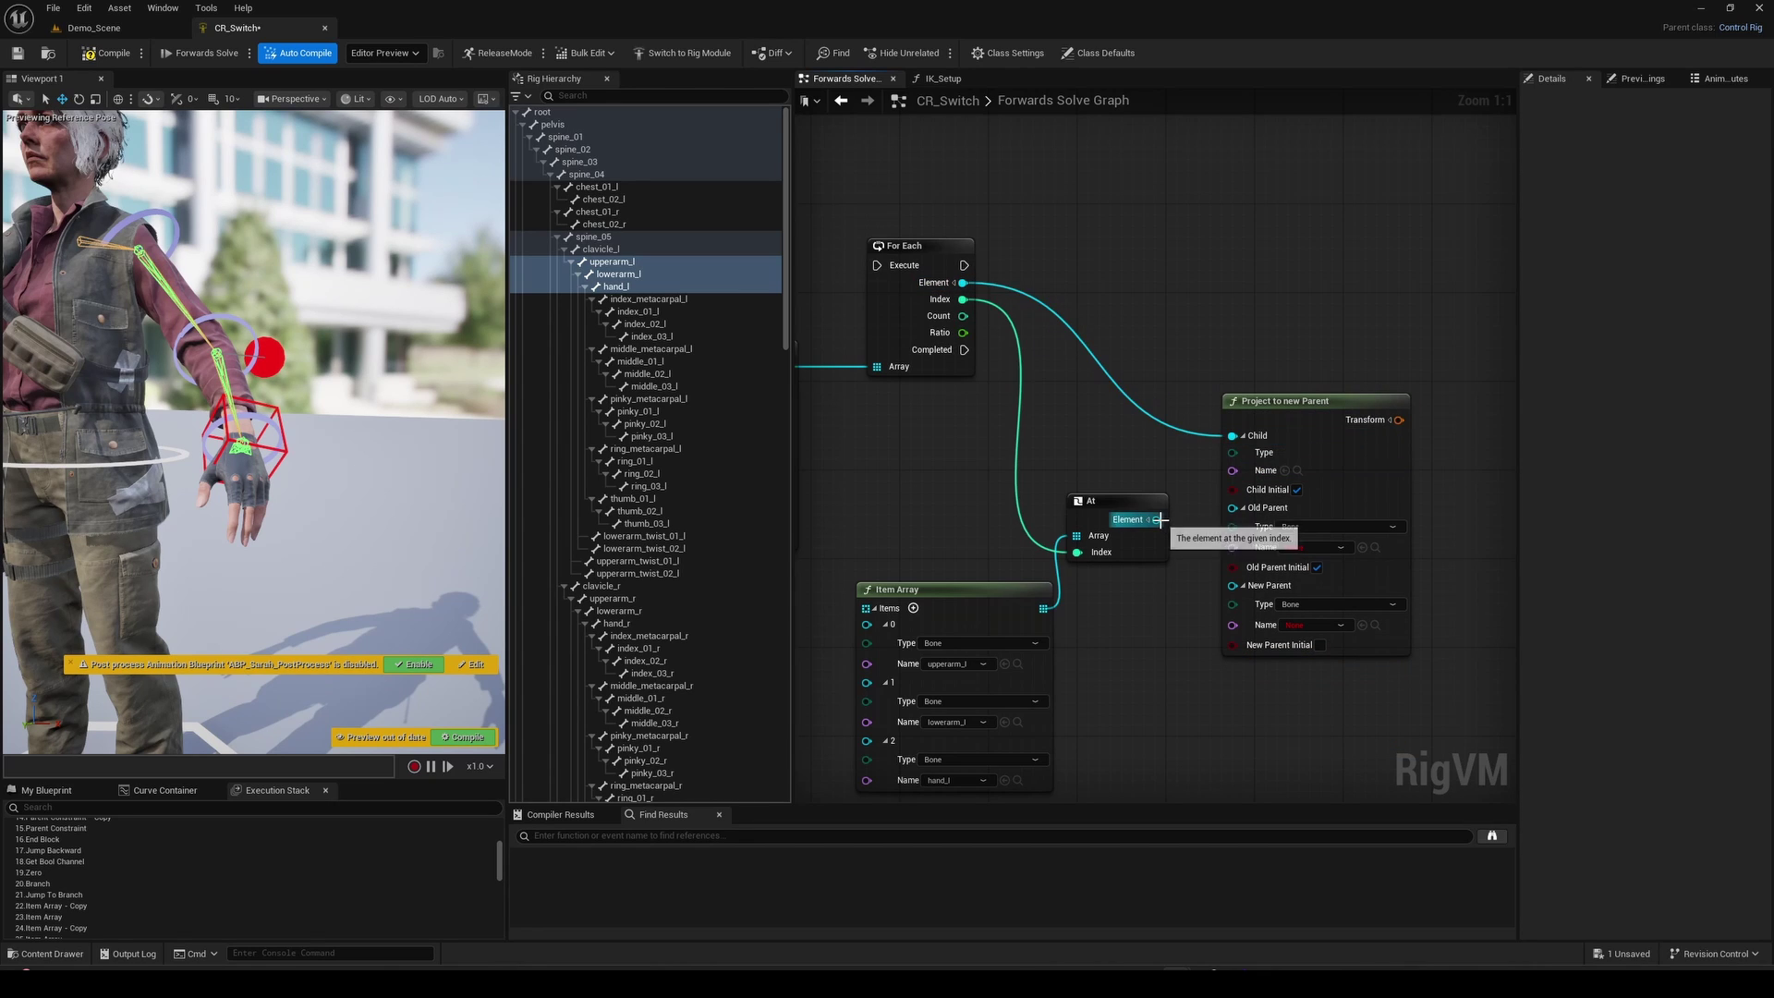
{"action": "mouse_move", "coordinate": [1156, 519]}
{"action": "left_mouse_down"}
{"action": "mouse_move", "coordinate": [1231, 507]}
{"action": "mouse_move", "coordinate": [1231, 580]}
{"action": "left_mouse_up"}
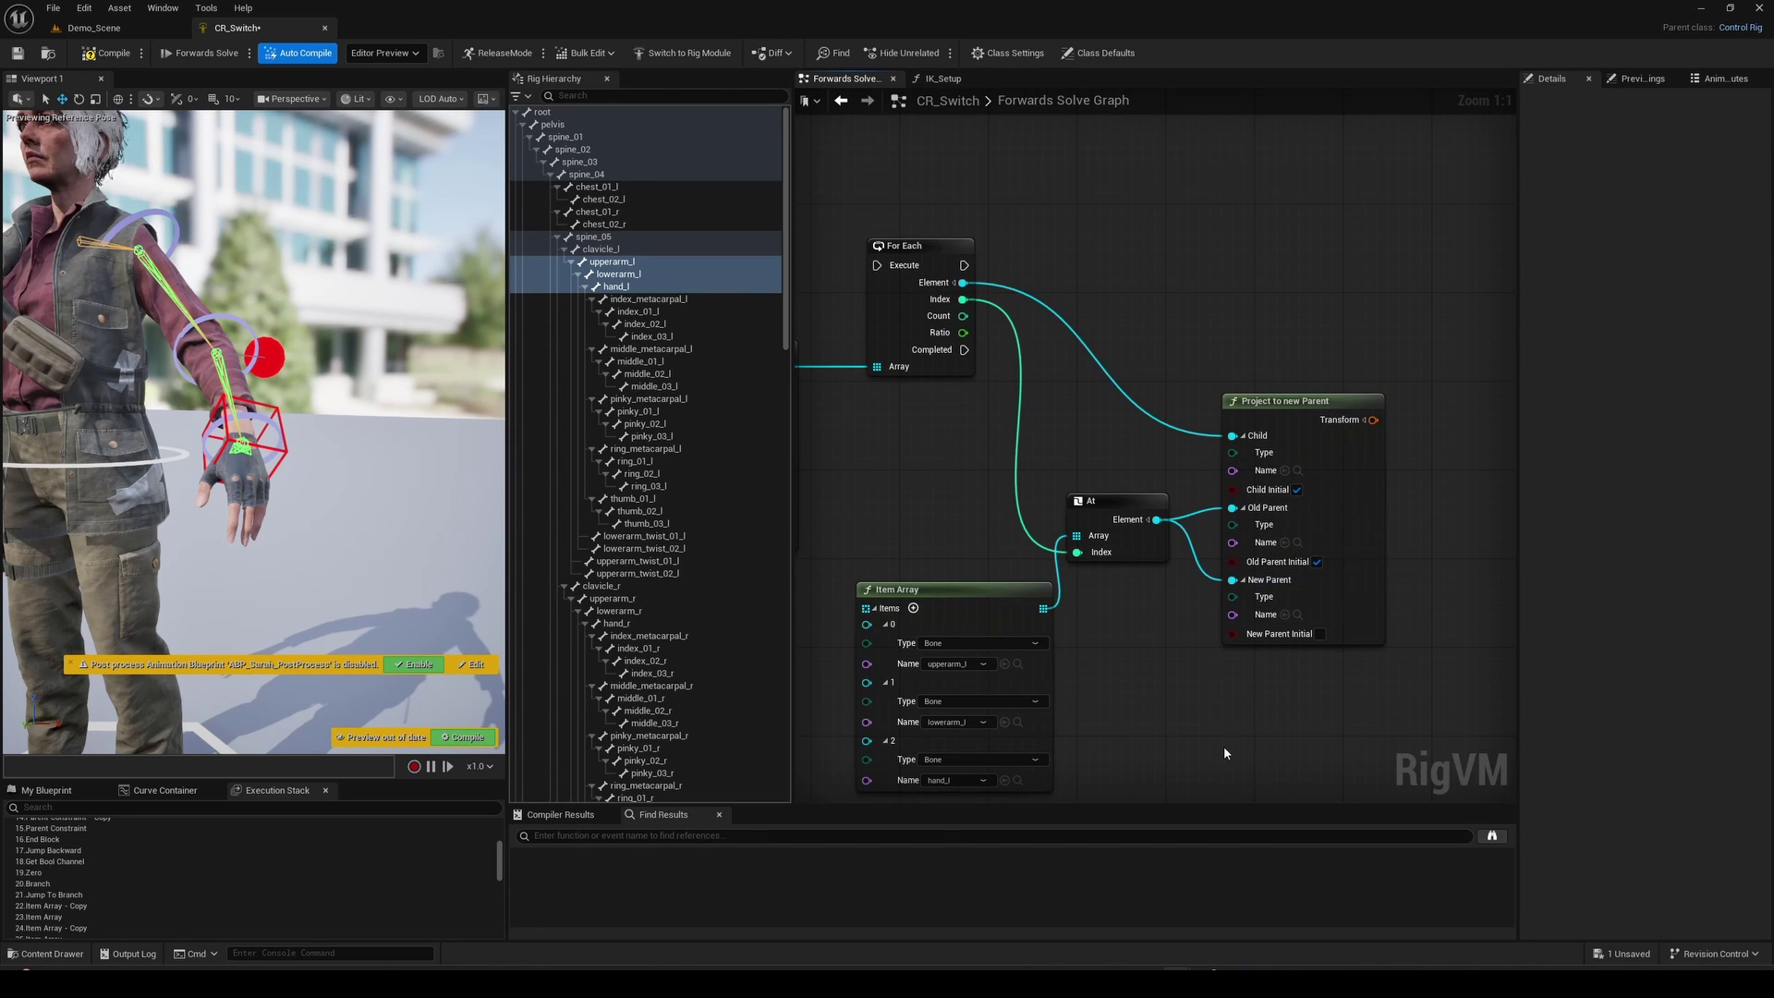
Add a Set Transform node fed by the projected Transform, and connect For Each's execution and Element outputs to its Execute and Item
{"action": "right_click_drag", "start_coordinate": [1365, 297], "coordinate": [1166, 308]}
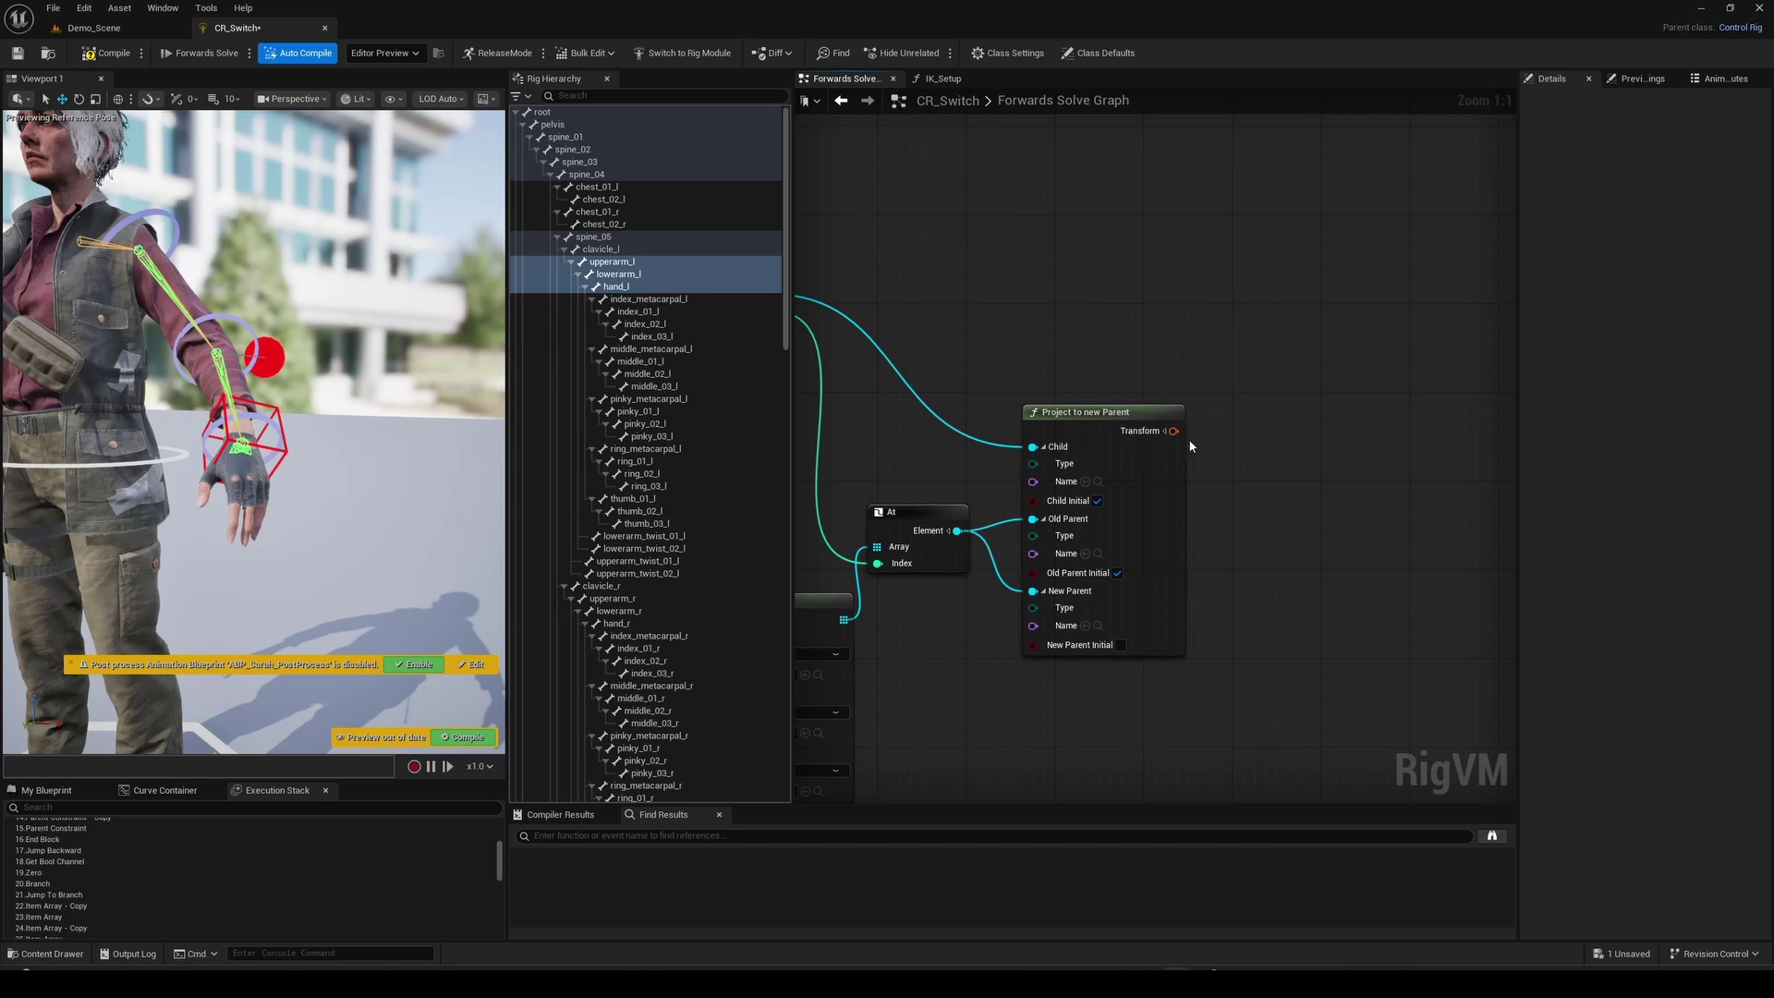
{"action": "left_click_drag", "start_coordinate": [1173, 430], "coordinate": [1275, 260]}
{"action": "type", "text": "set transform"}
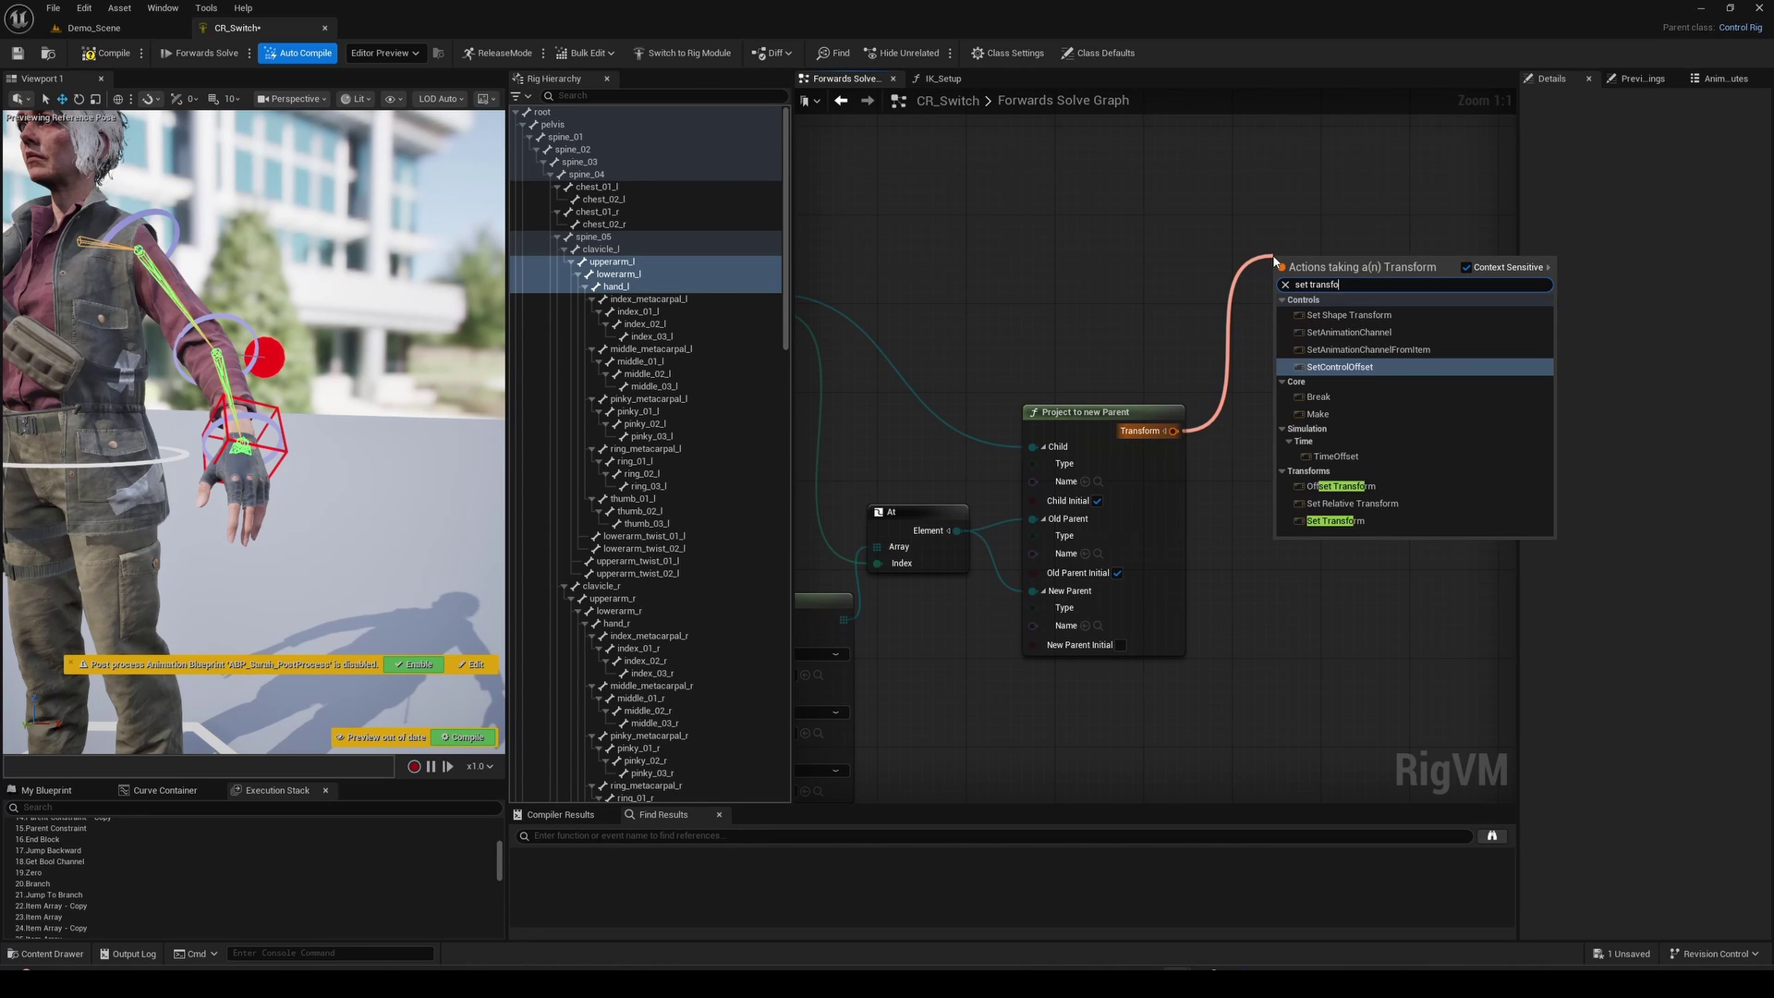
{"action": "left_click", "coordinate": [1360, 521]}
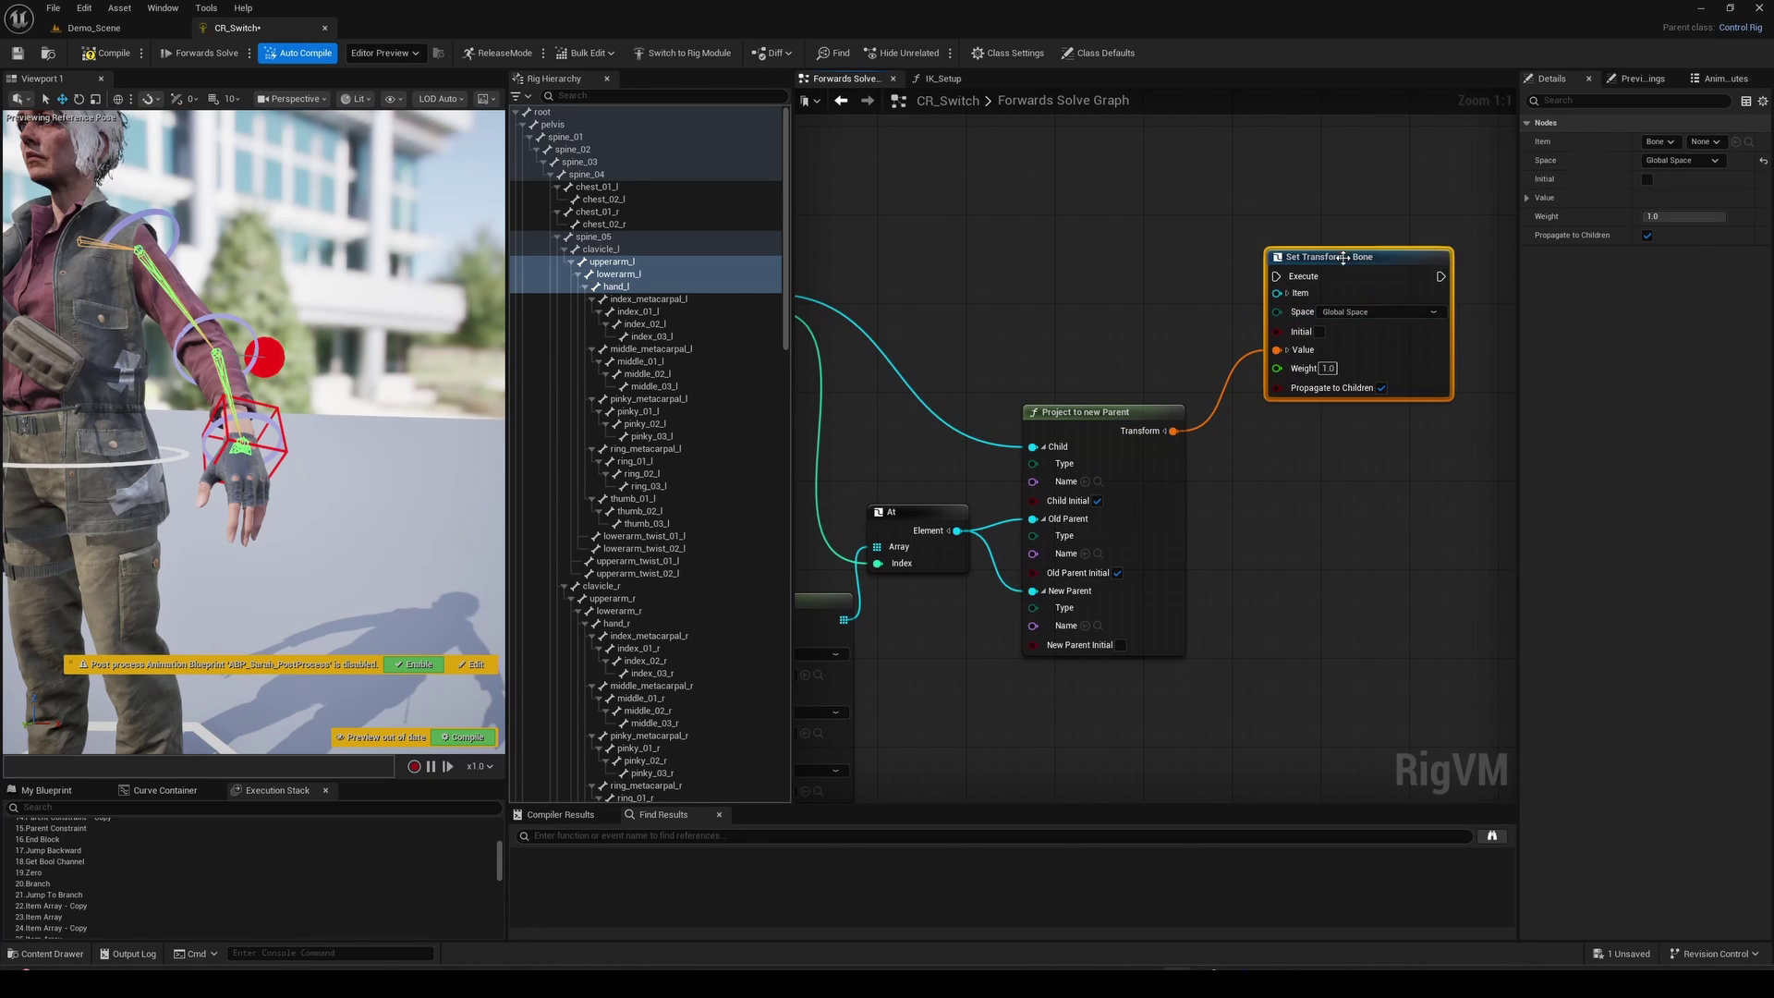
{"action": "right_click_drag", "start_coordinate": [924, 296], "coordinate": [1039, 312]}
{"action": "left_click_drag", "start_coordinate": [874, 311], "coordinate": [1357, 271]}
{"action": "scroll", "coordinate": [1226, 324], "scroll_direction": "down", "scroll_amount": 2}
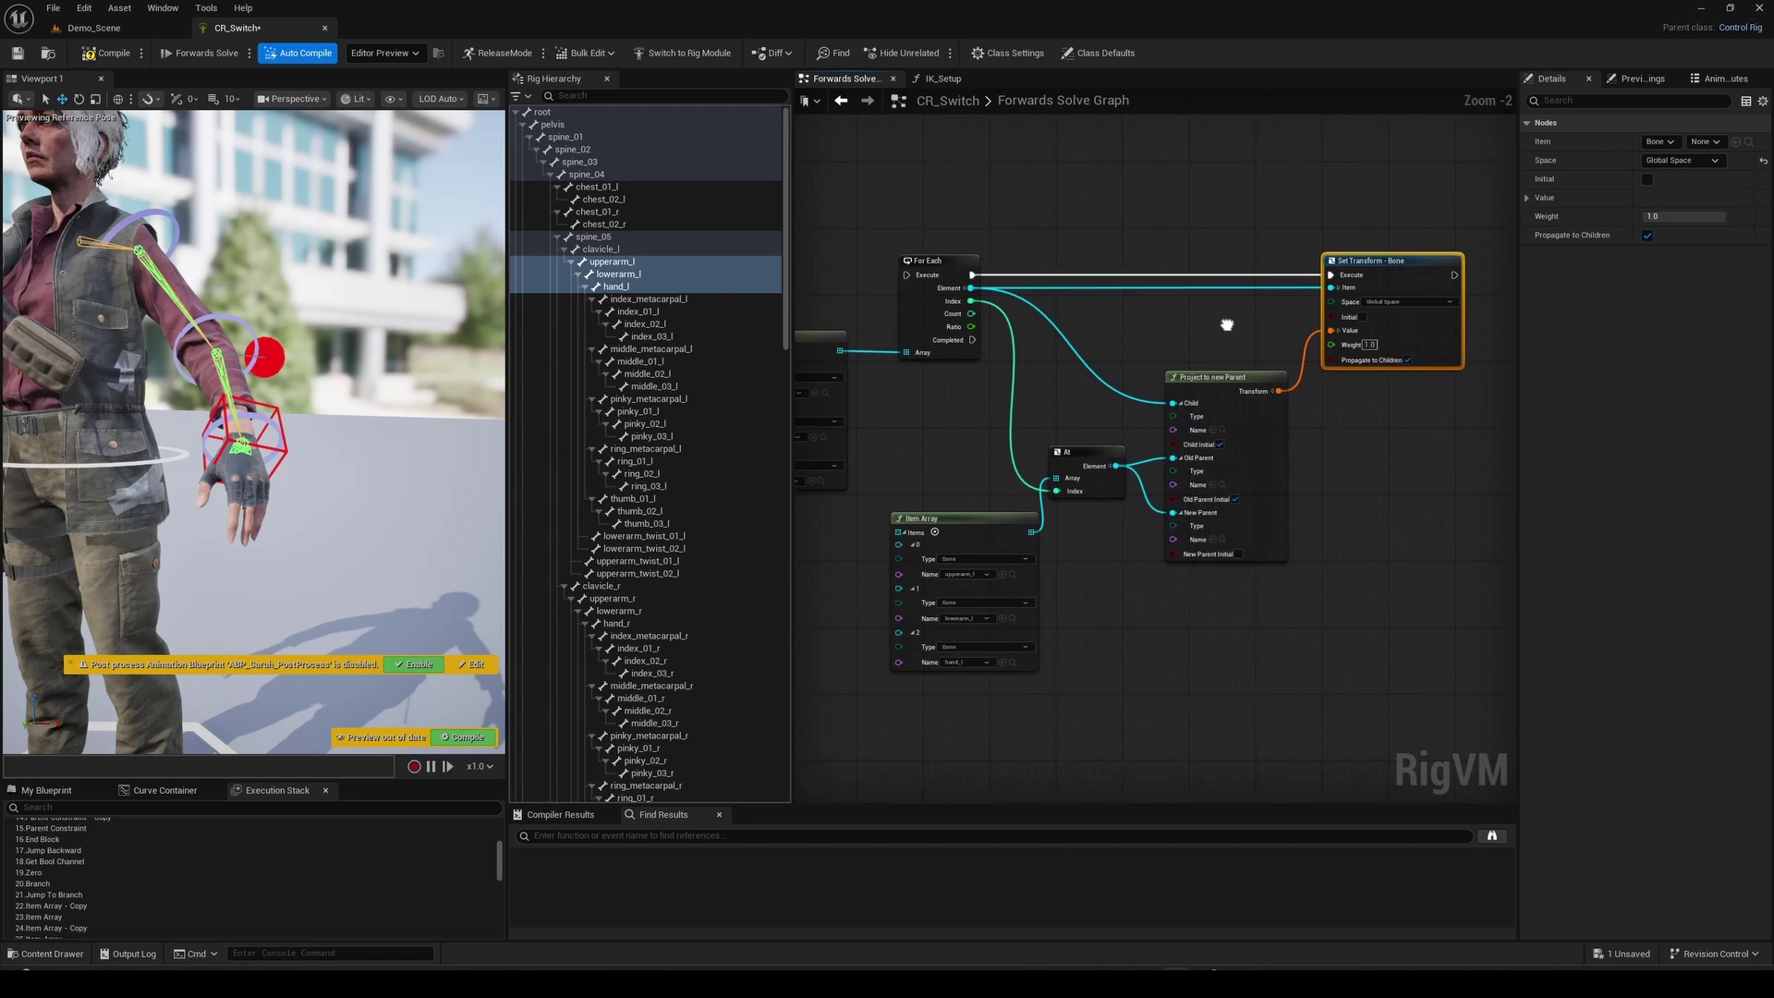
Move the For Each node group closer to the IKTwoBone node and connect IKTwoBone's execution output to For Each
{"action": "right_click_drag", "start_coordinate": [1227, 324], "coordinate": [1501, 331]}
{"action": "scroll", "coordinate": [1502, 331], "scroll_direction": "down", "scroll_amount": 3}
{"action": "right_click_drag", "start_coordinate": [1294, 303], "coordinate": [1127, 306]}
{"action": "left_click_drag", "start_coordinate": [1081, 263], "coordinate": [1397, 471]}
{"action": "left_click_drag", "start_coordinate": [1421, 305], "coordinate": [1424, 254]}
{"action": "left_click", "coordinate": [1090, 275]}
{"action": "scroll", "coordinate": [1028, 258], "scroll_direction": "up", "scroll_amount": 2}
{"action": "left_click_drag", "start_coordinate": [1021, 245], "coordinate": [1093, 260]}
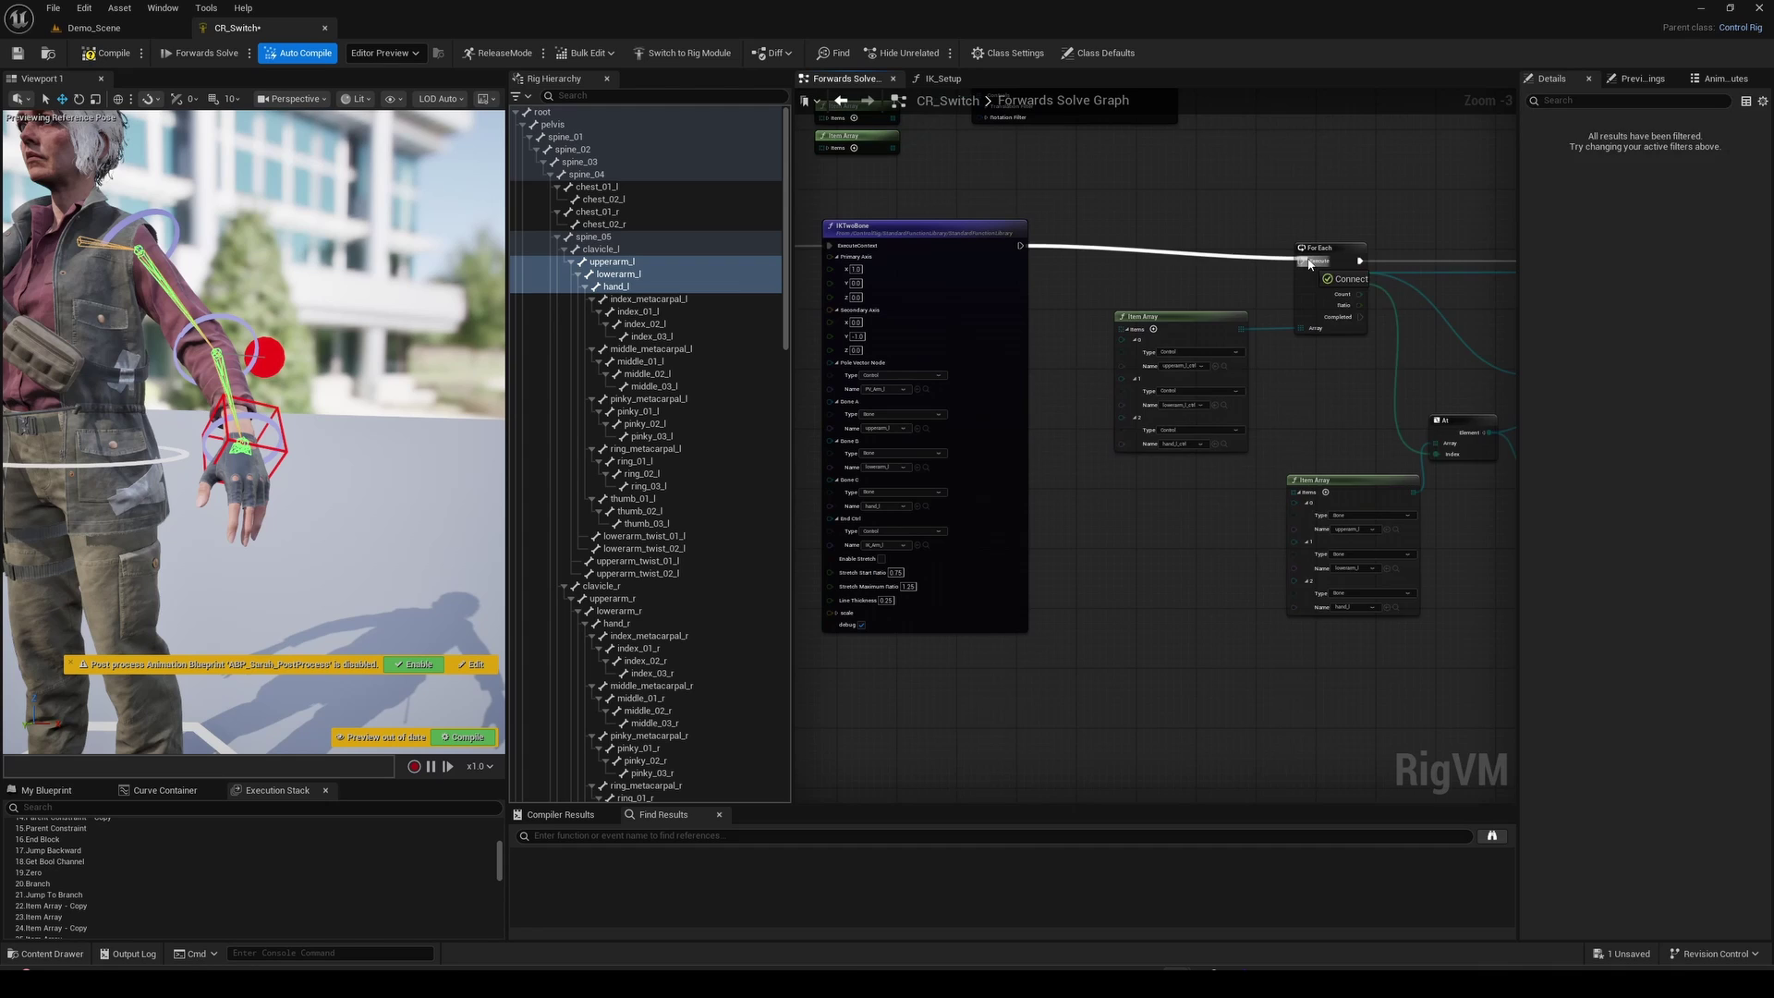
{"action": "left_click_drag", "start_coordinate": [1308, 264], "coordinate": [1308, 264]}
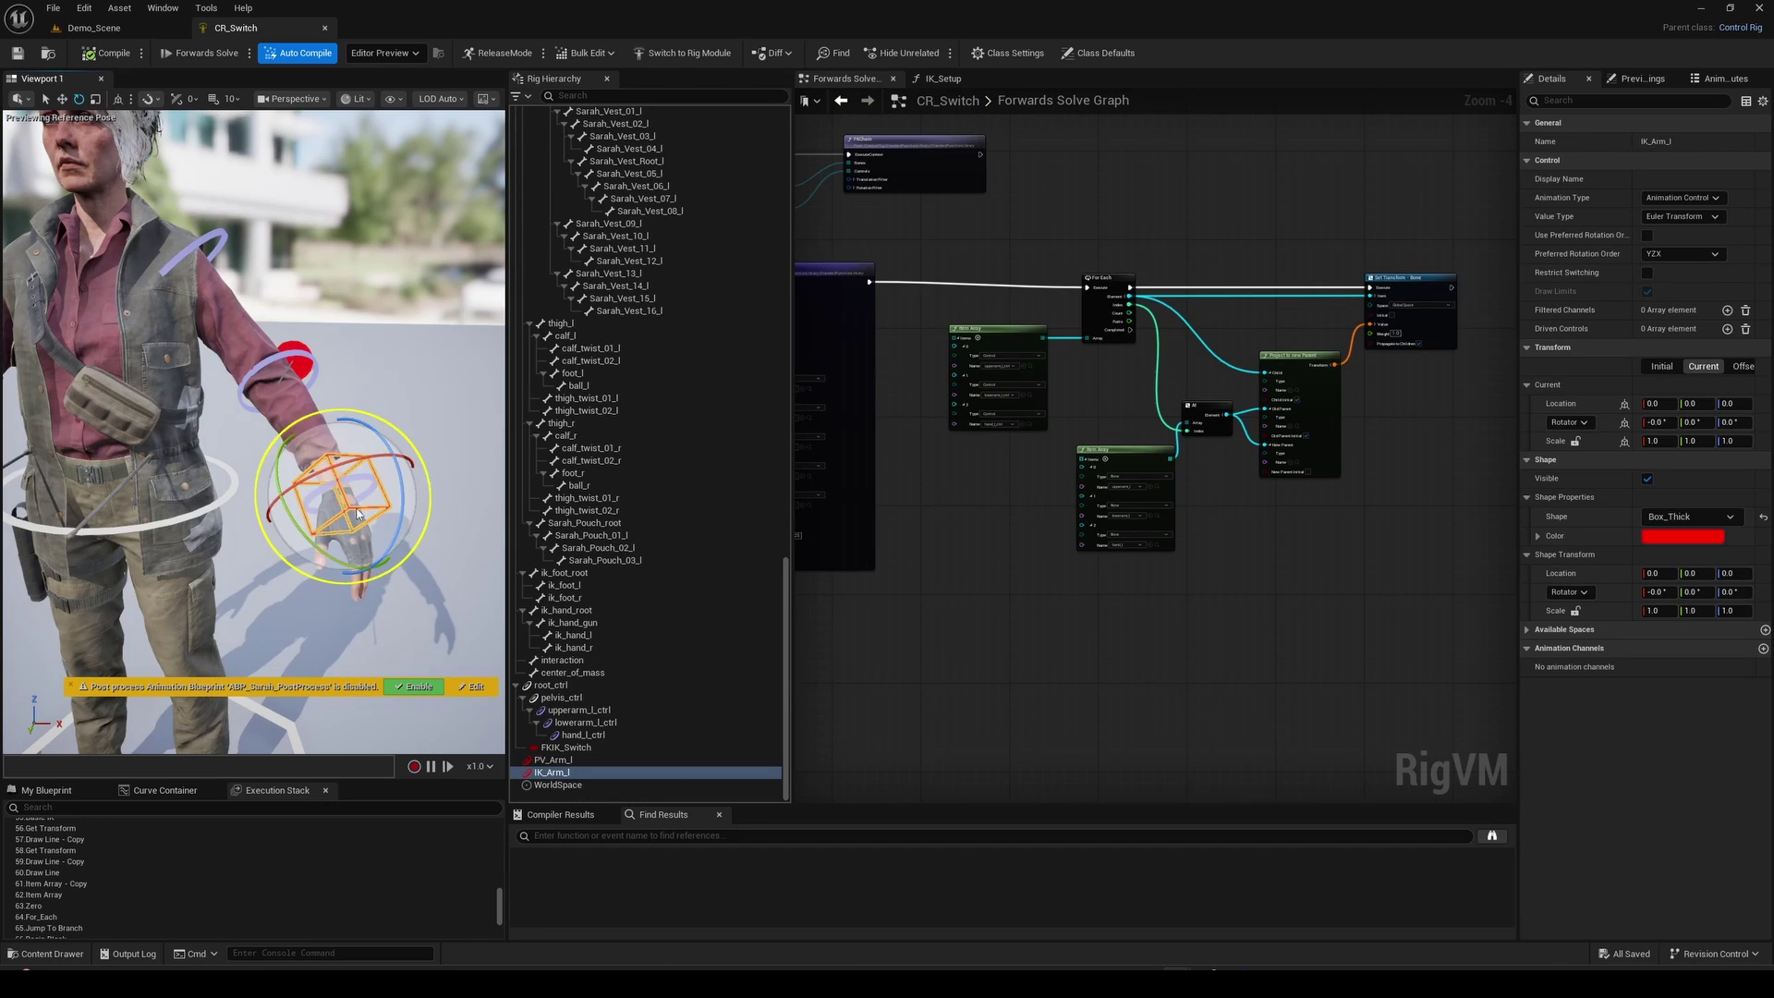
Rotate IK_Arm_l and raise it to about head height to test whether the FK controls follow the IK arm
{"action": "left_click_drag", "start_coordinate": [369, 462], "coordinate": [350, 403]}
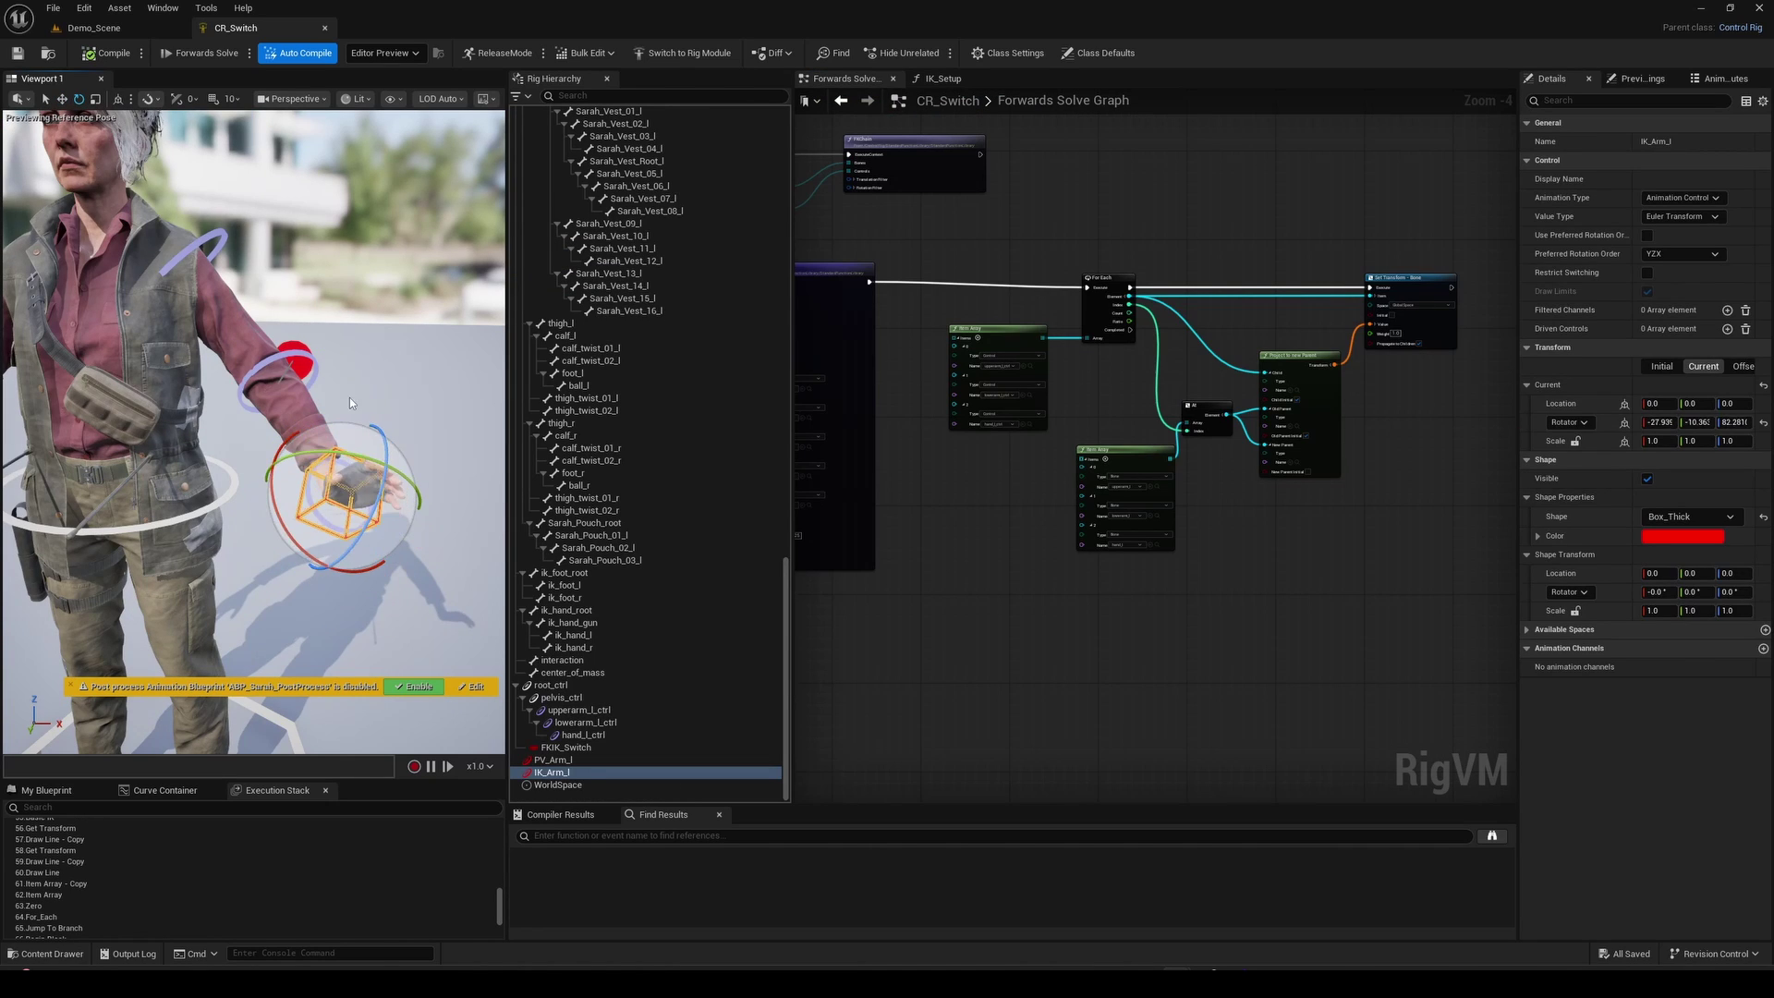
{"action": "key", "text": "w"}
{"action": "left_click_drag", "start_coordinate": [337, 490], "coordinate": [352, 151]}
{"action": "key", "text": "e"}
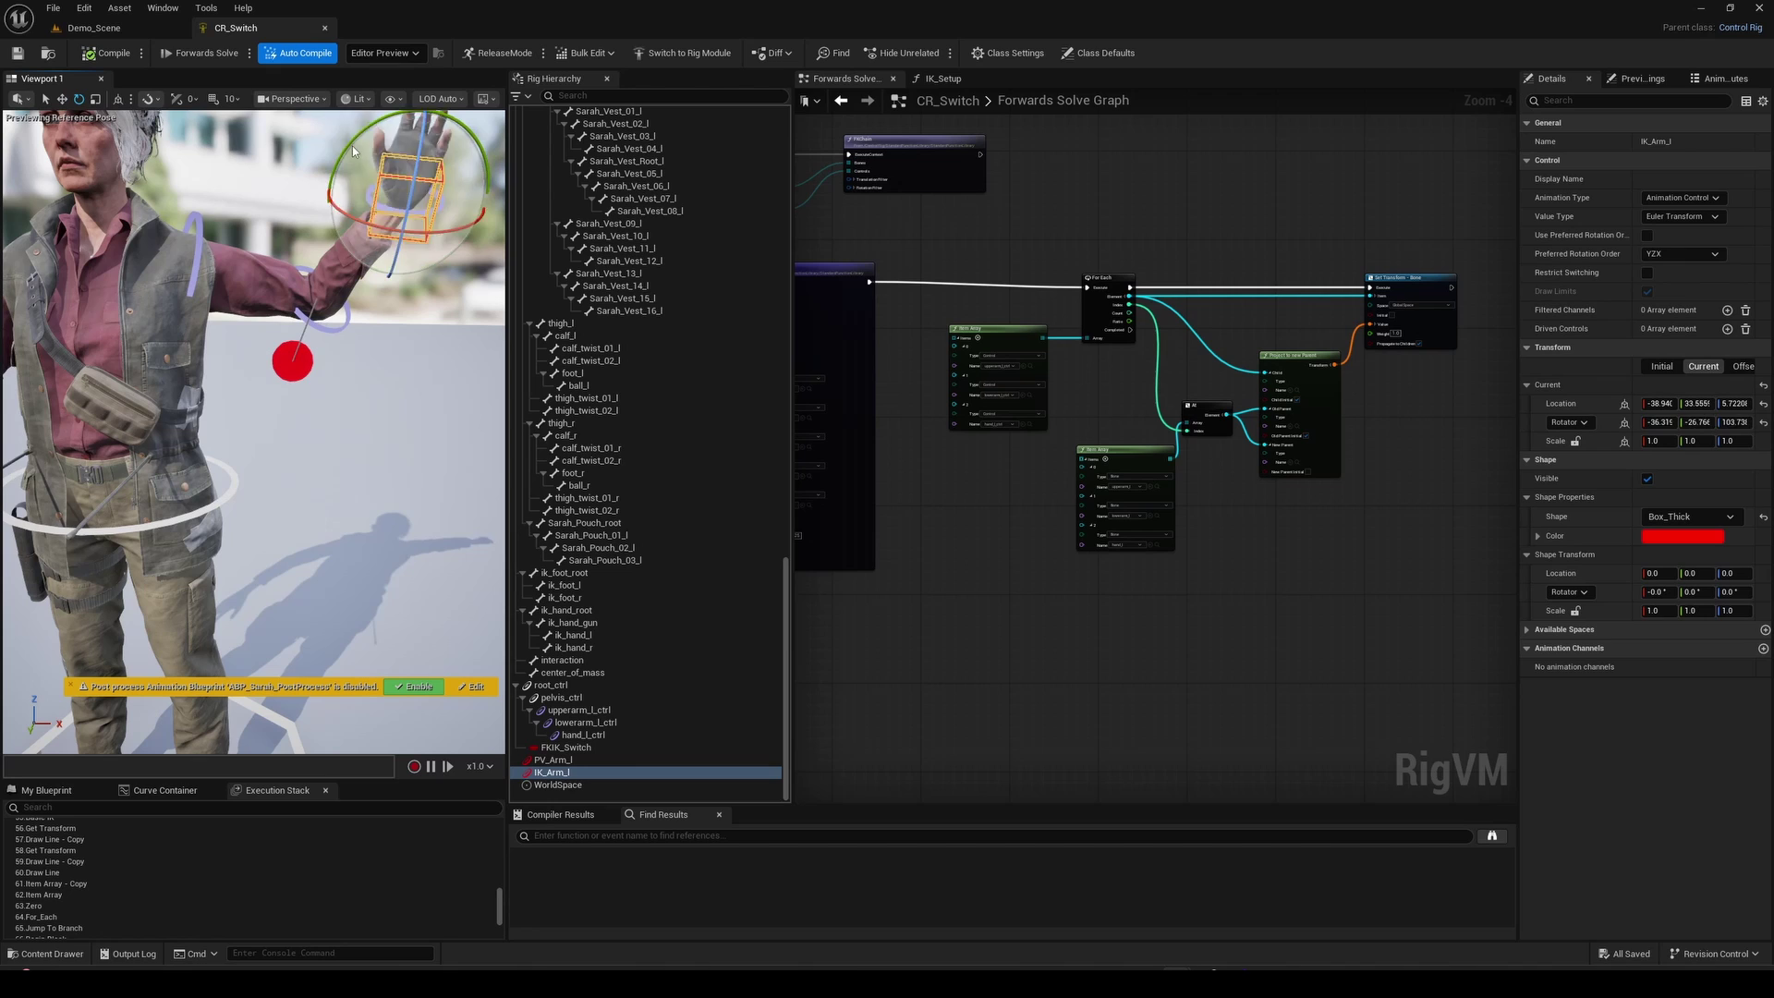
{"action": "key", "text": "ctrl+z"}
{"action": "key", "text": "ctrl+y"}
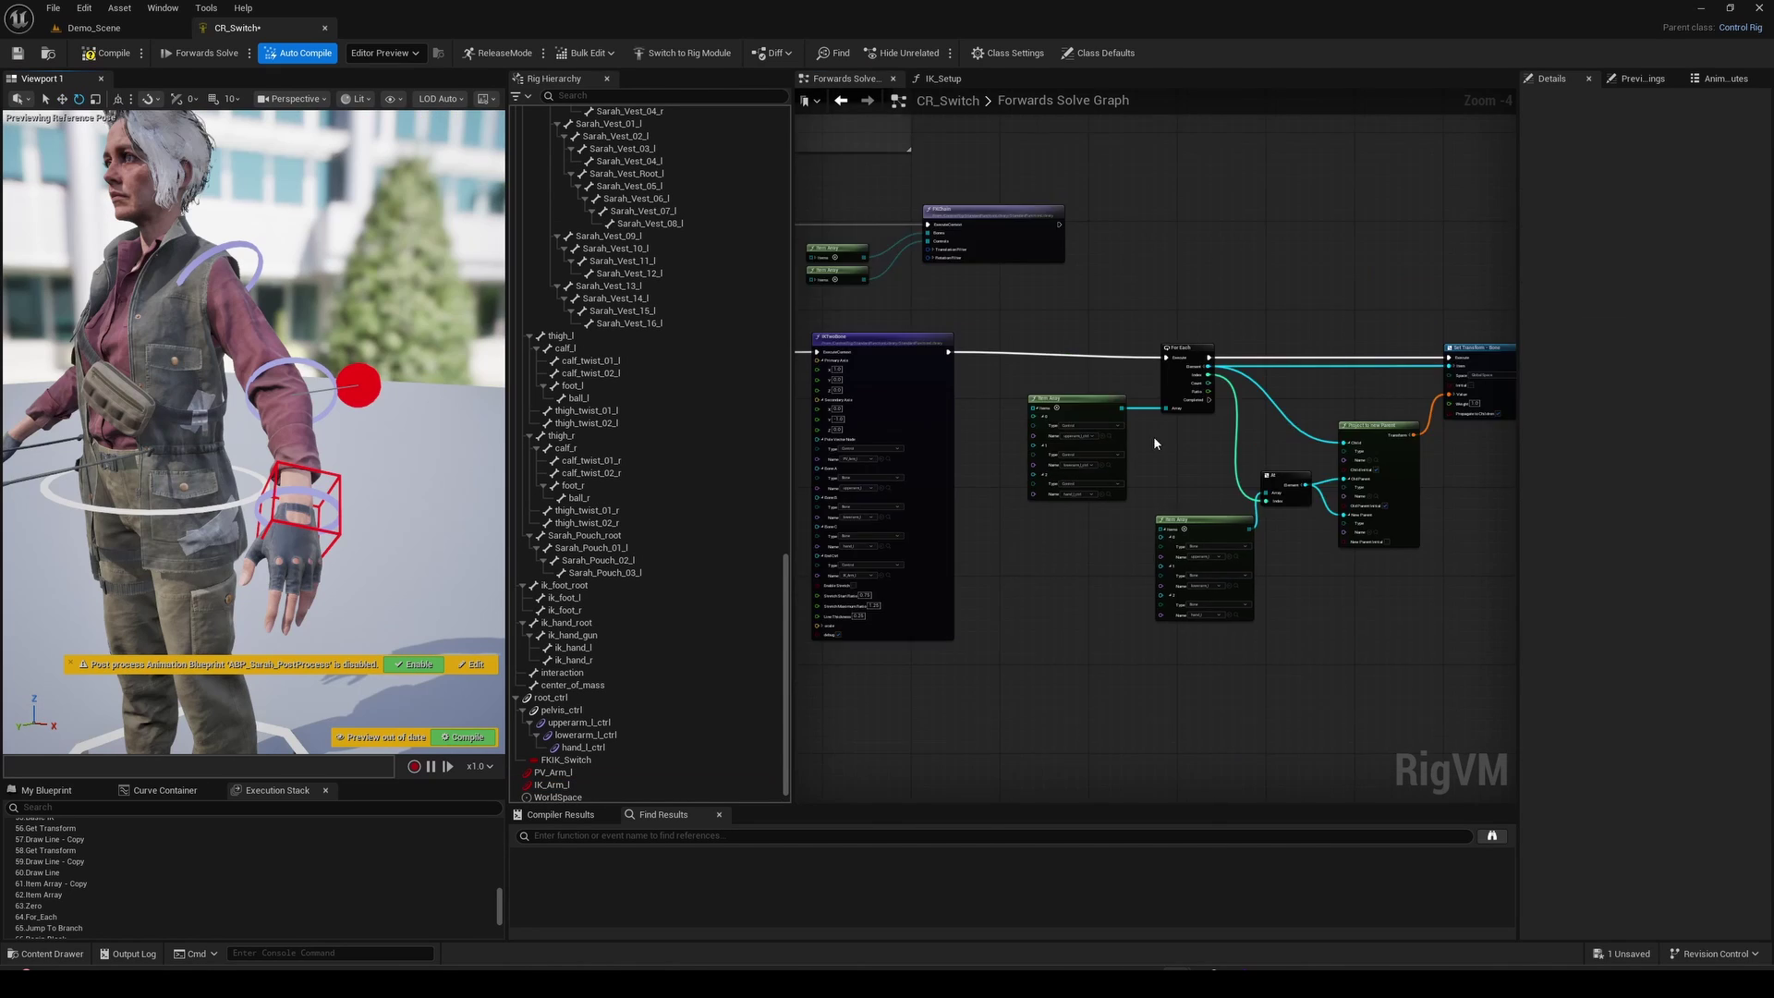
Add a Parent Constraint node and place it next to the FKChain node
{"action": "scroll", "coordinate": [1151, 448], "scroll_direction": "up", "scroll_amount": 4}
{"action": "right_click", "coordinate": [1139, 377]}
{"action": "type", "text": "parent constraint"}
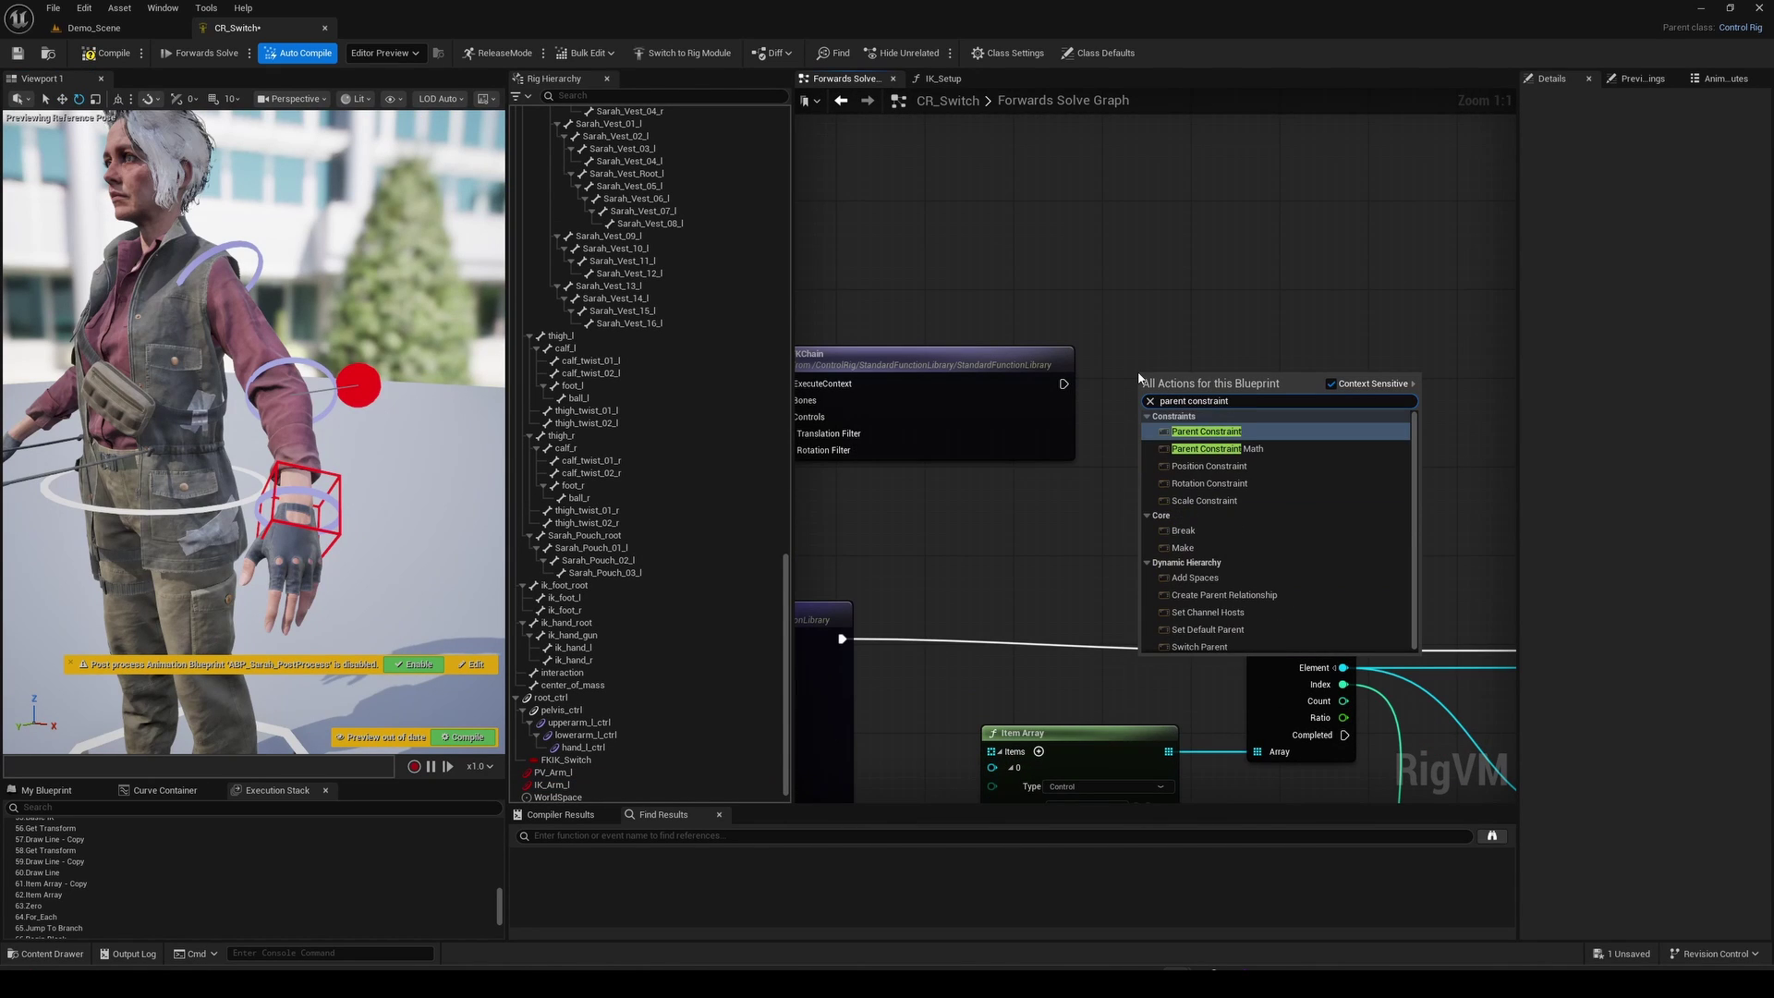
{"action": "left_click", "coordinate": [1204, 433]}
{"action": "left_click_drag", "start_coordinate": [1241, 376], "coordinate": [1292, 288]}
{"action": "left_click", "coordinate": [1199, 435]}
{"action": "left_click", "coordinate": [1207, 449]}
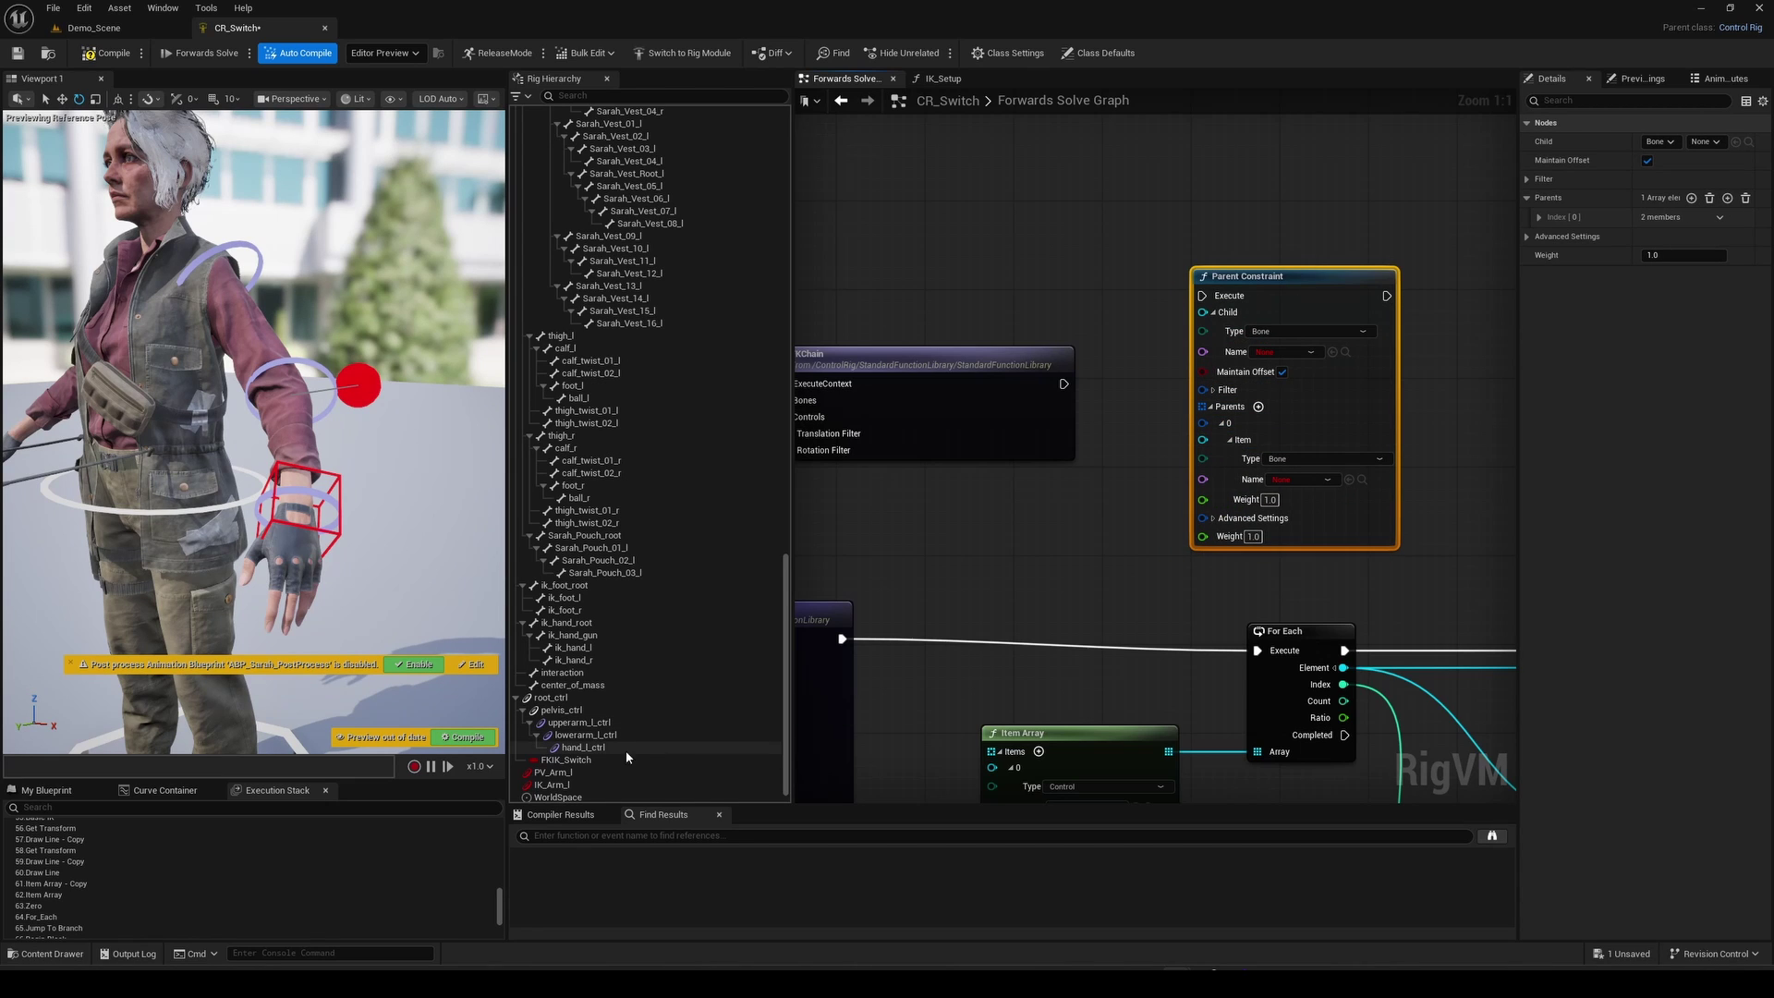
Set the Parent Constraint's Child to the control IK_Arm_l and its parent item to the bone hand_l
{"action": "left_click", "coordinate": [577, 784]}
{"action": "left_click_drag", "start_coordinate": [1335, 352], "coordinate": [1336, 352]}
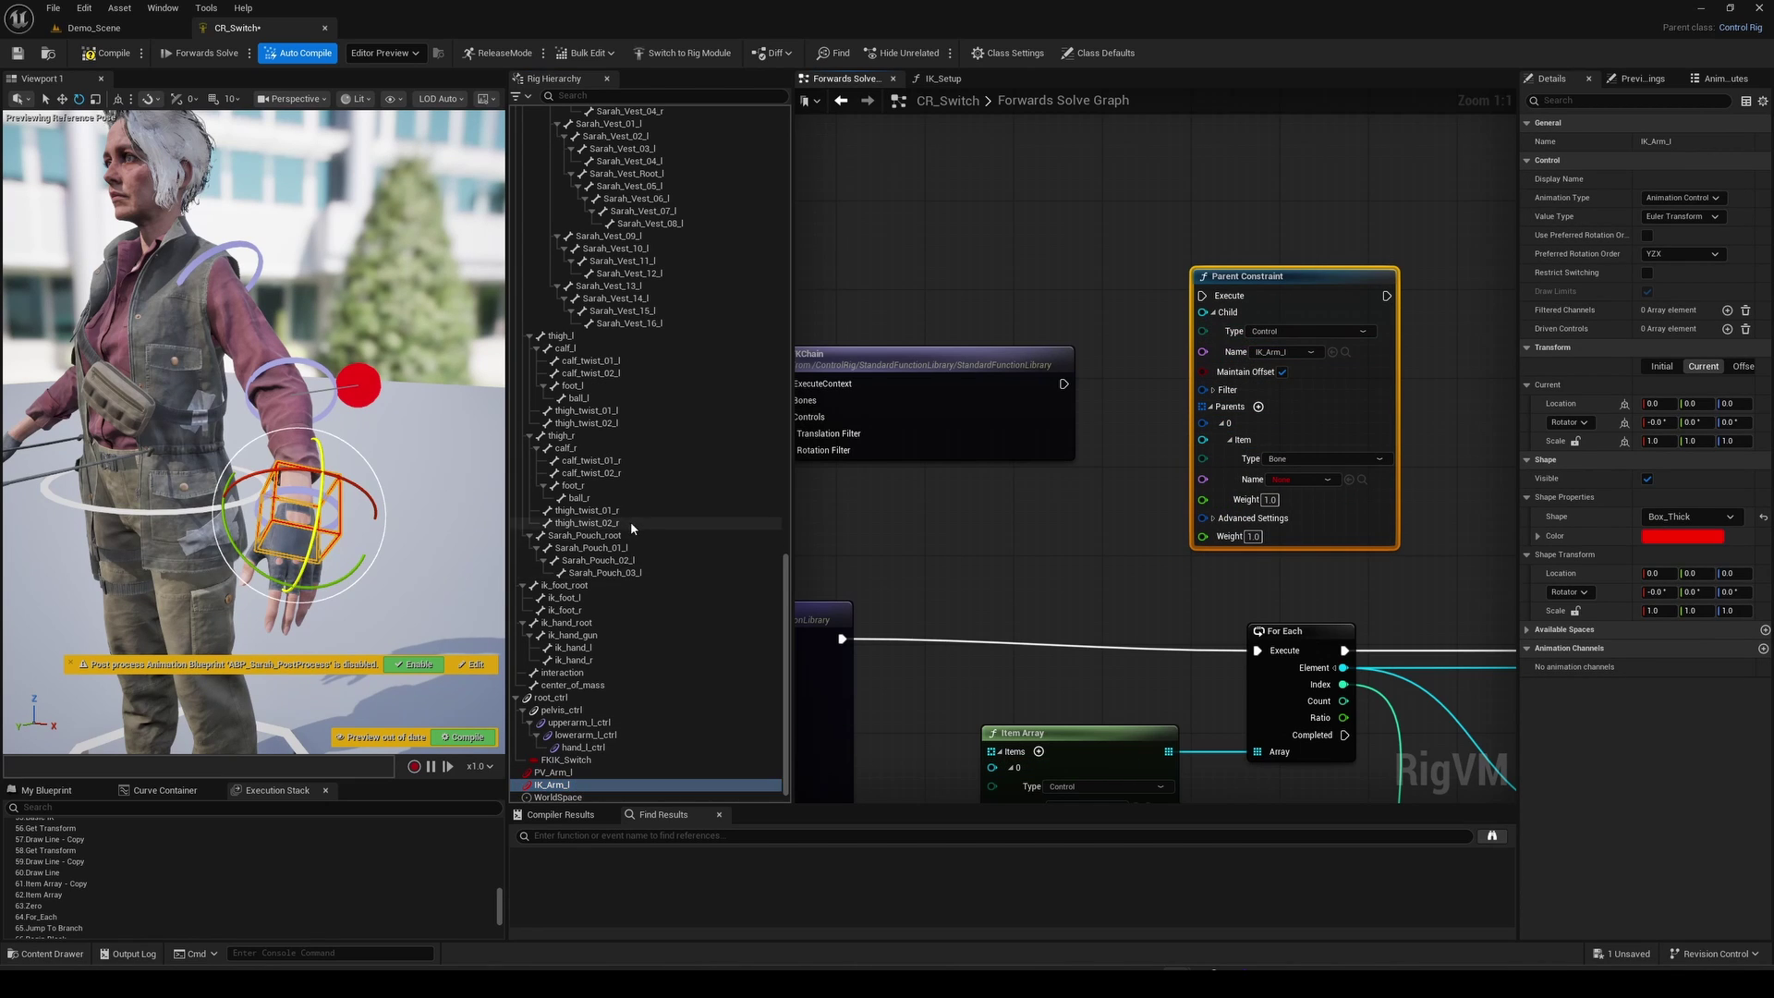
{"action": "scroll", "coordinate": [630, 521], "scroll_direction": "up", "scroll_amount": 15}
{"action": "left_click", "coordinate": [616, 286]}
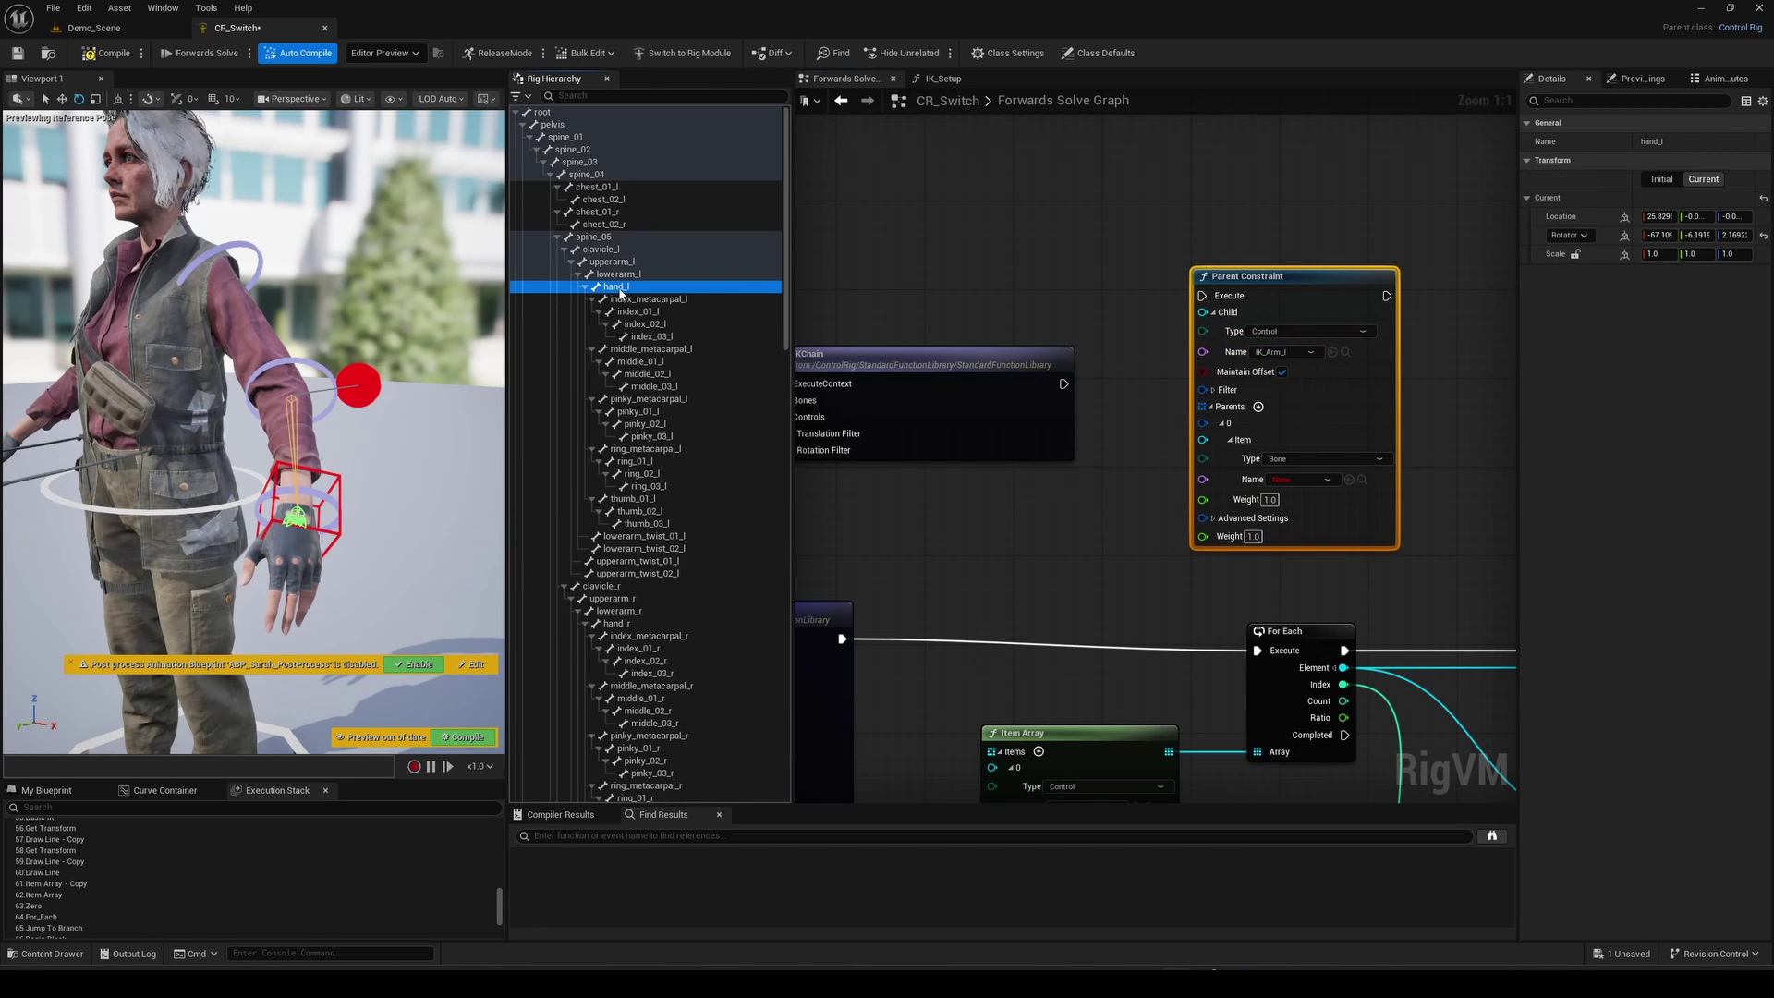
{"action": "left_click", "coordinate": [1348, 480]}
Connect FKChain's execution output to the Parent Constraint and save the rig
{"action": "left_click_drag", "start_coordinate": [1064, 383], "coordinate": [1143, 354]}
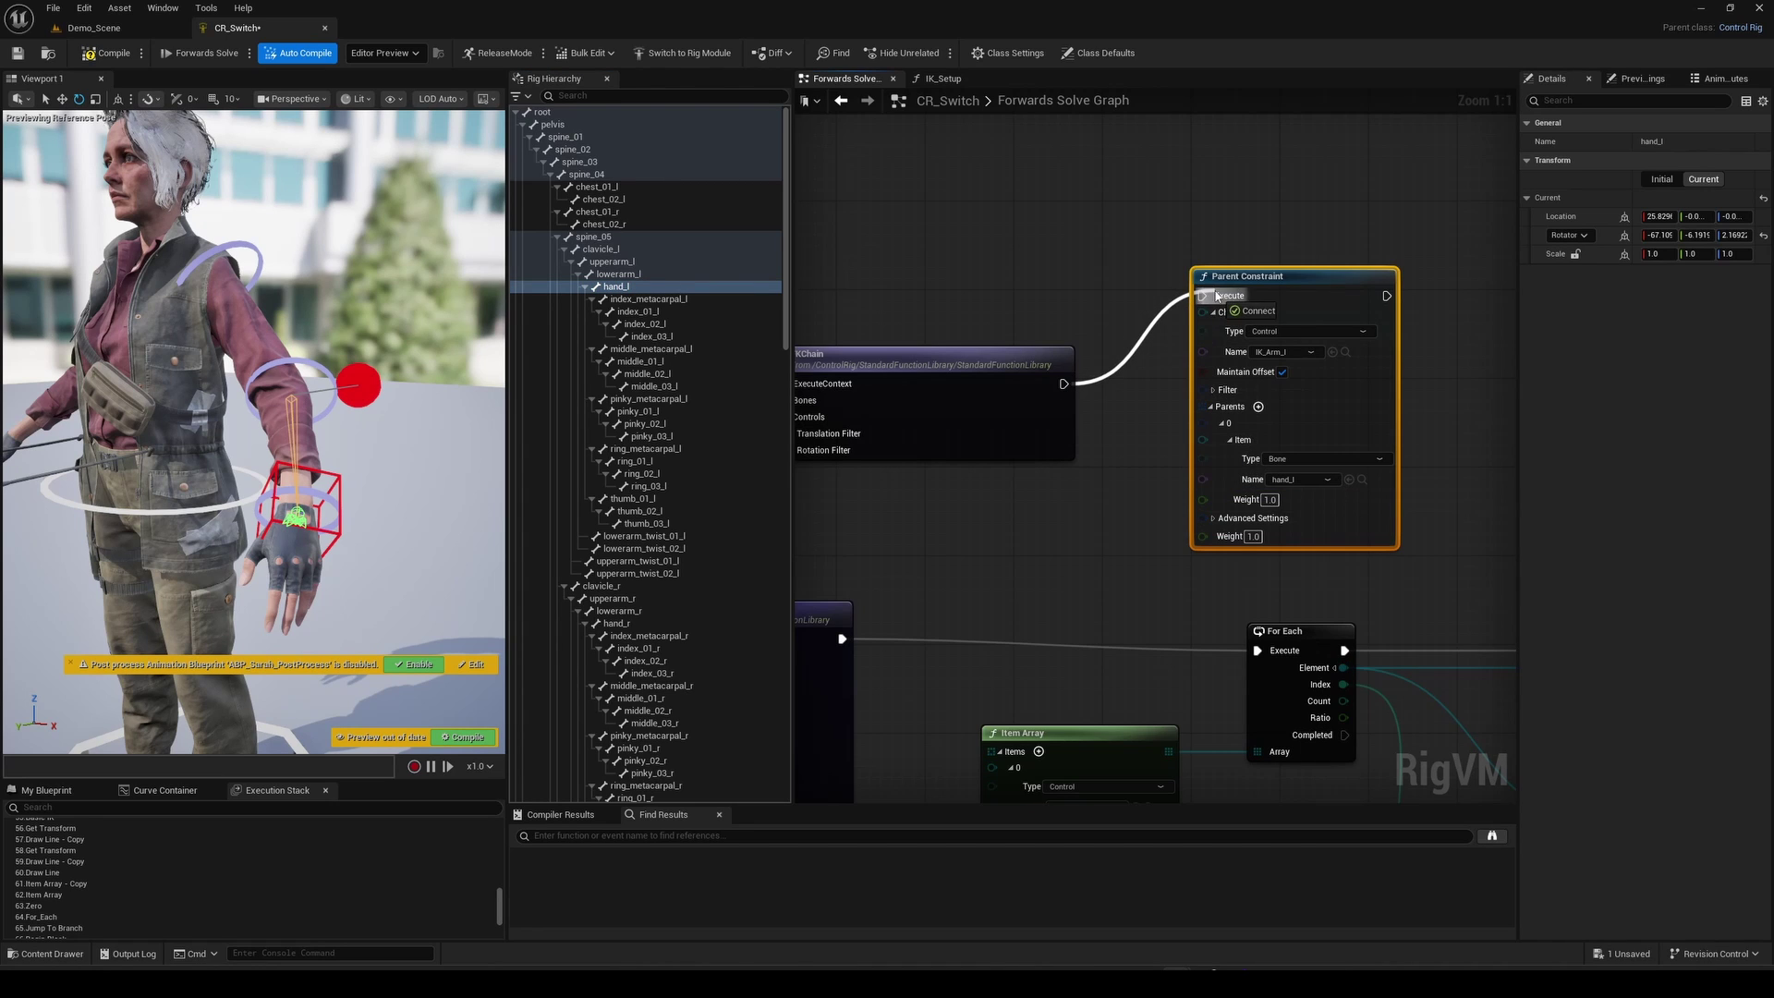
{"action": "left_click_drag", "start_coordinate": [1216, 296], "coordinate": [1216, 296]}
{"action": "key", "text": "ctrl+s"}
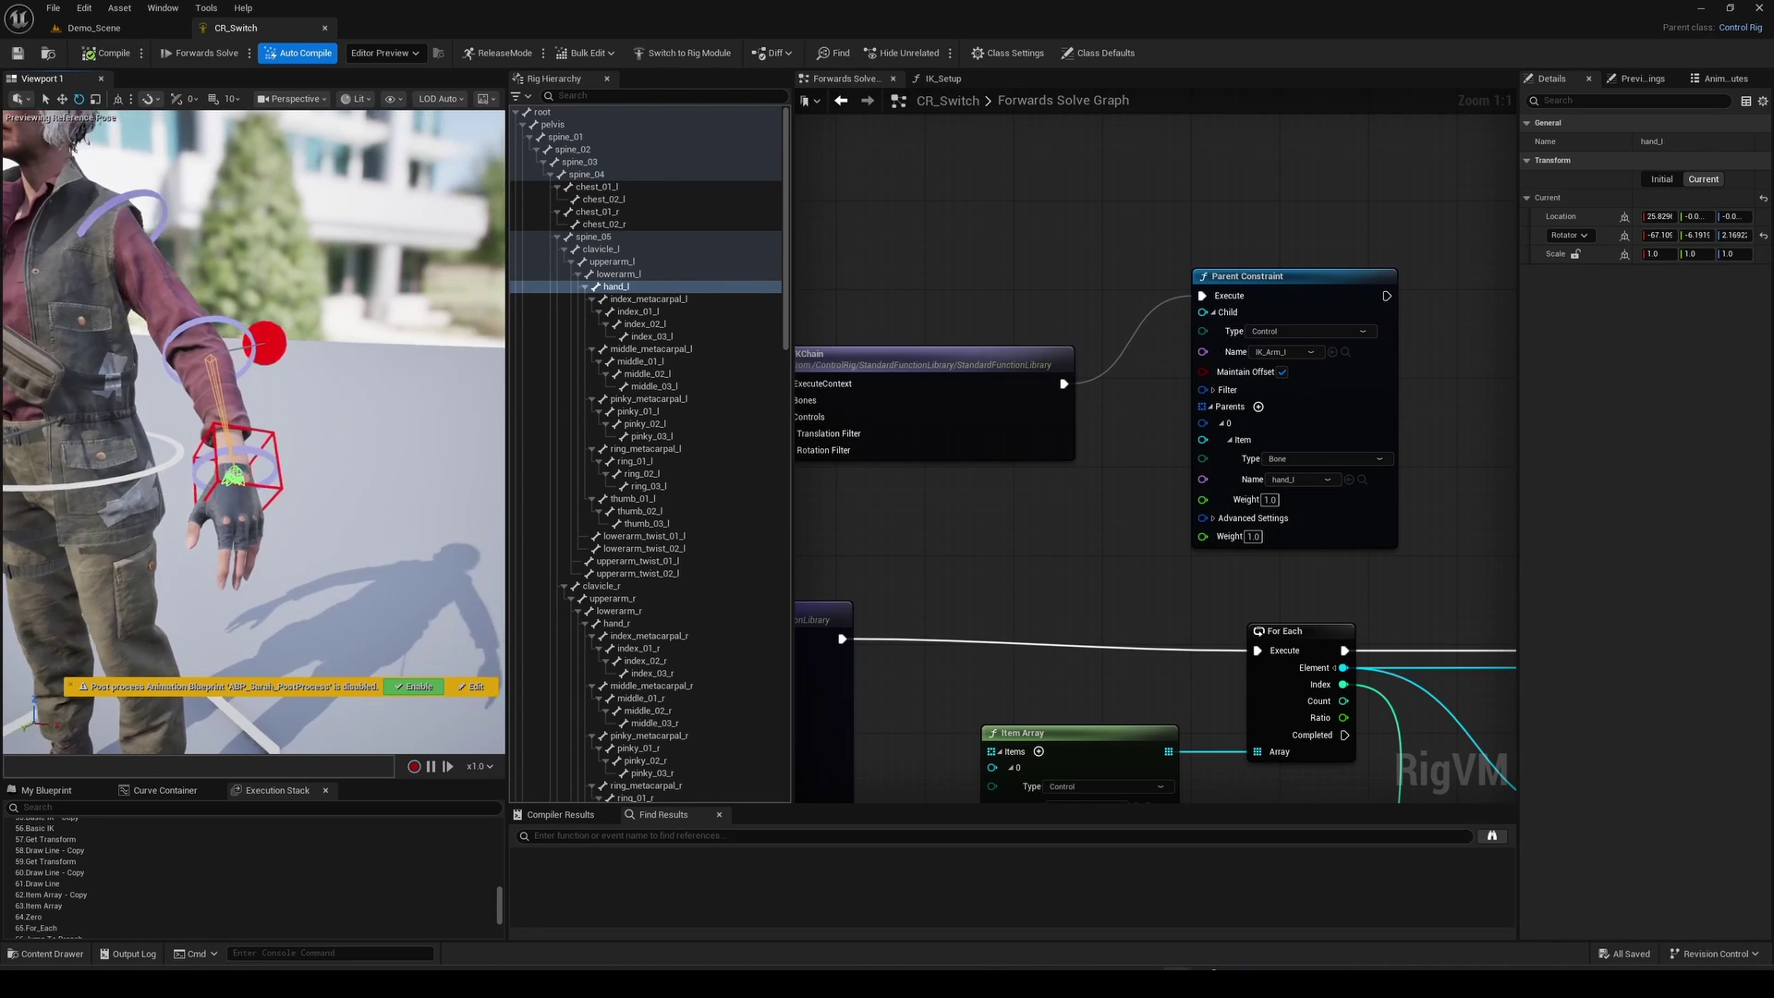
Select IK_Arm_l in the viewport to check it, and enable FKIK_Switch on root_ctrl
{"action": "right_click_drag", "start_coordinate": [259, 444], "coordinate": [279, 466]}
{"action": "left_click", "coordinate": [279, 473]}
{"action": "key", "text": "w"}
{"action": "left_click", "coordinate": [580, 690]}
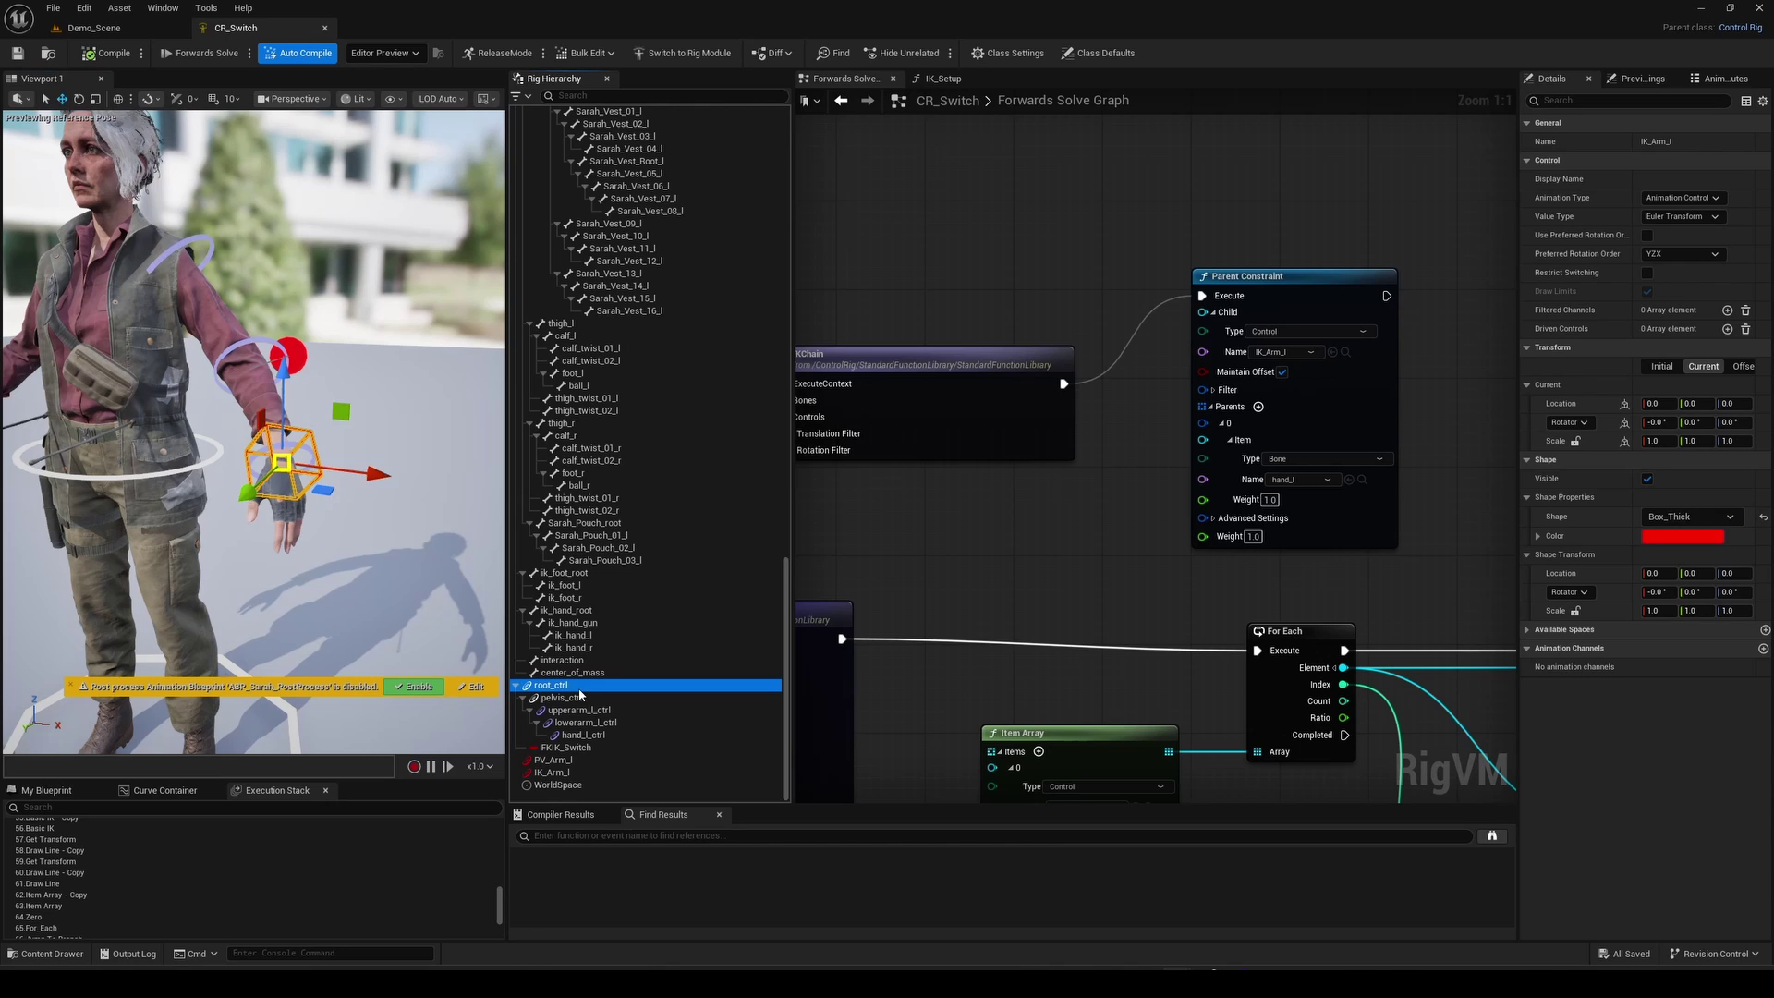
{"action": "left_click", "coordinate": [579, 687]}
{"action": "left_click", "coordinate": [1650, 668]}
Rotate lowerarm_l_ctrl and upperarm_l_ctrl to test IK_Arm_l following the FK hand, and disable root_ctrl's FKIK_Switch
{"action": "left_click", "coordinate": [224, 344]}
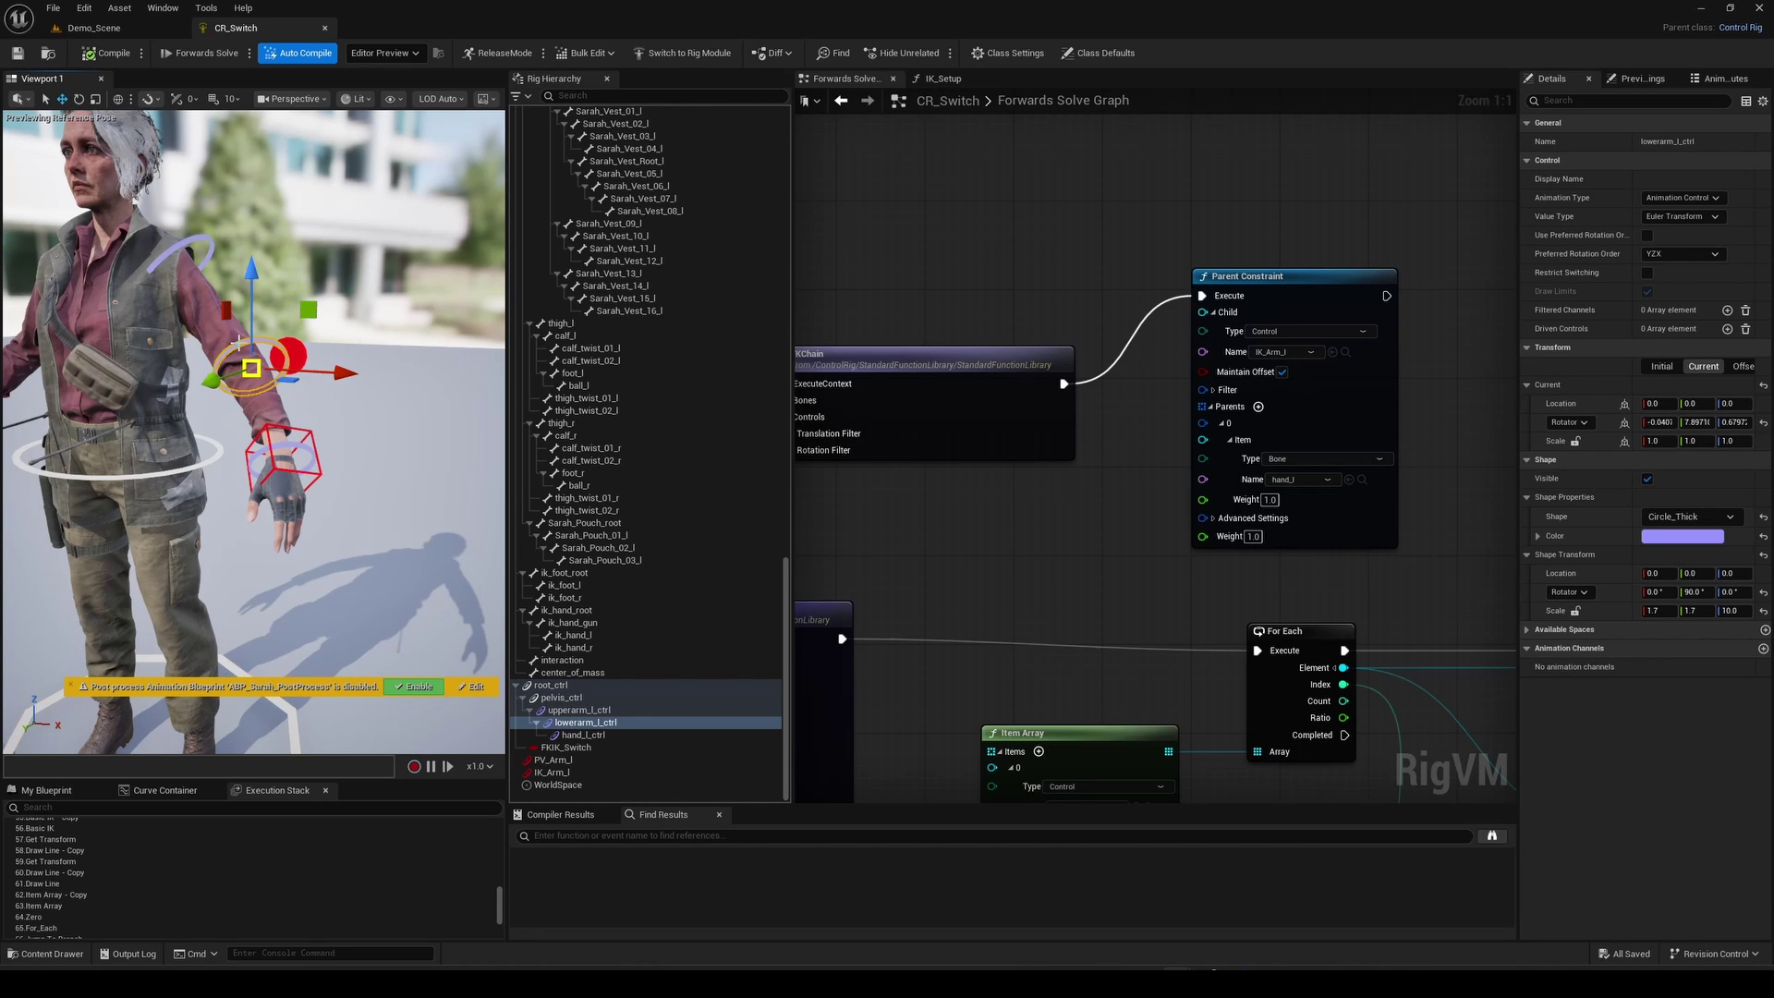
{"action": "key", "text": "e"}
{"action": "left_click_drag", "start_coordinate": [222, 386], "coordinate": [176, 371]}
{"action": "left_click", "coordinate": [211, 248]}
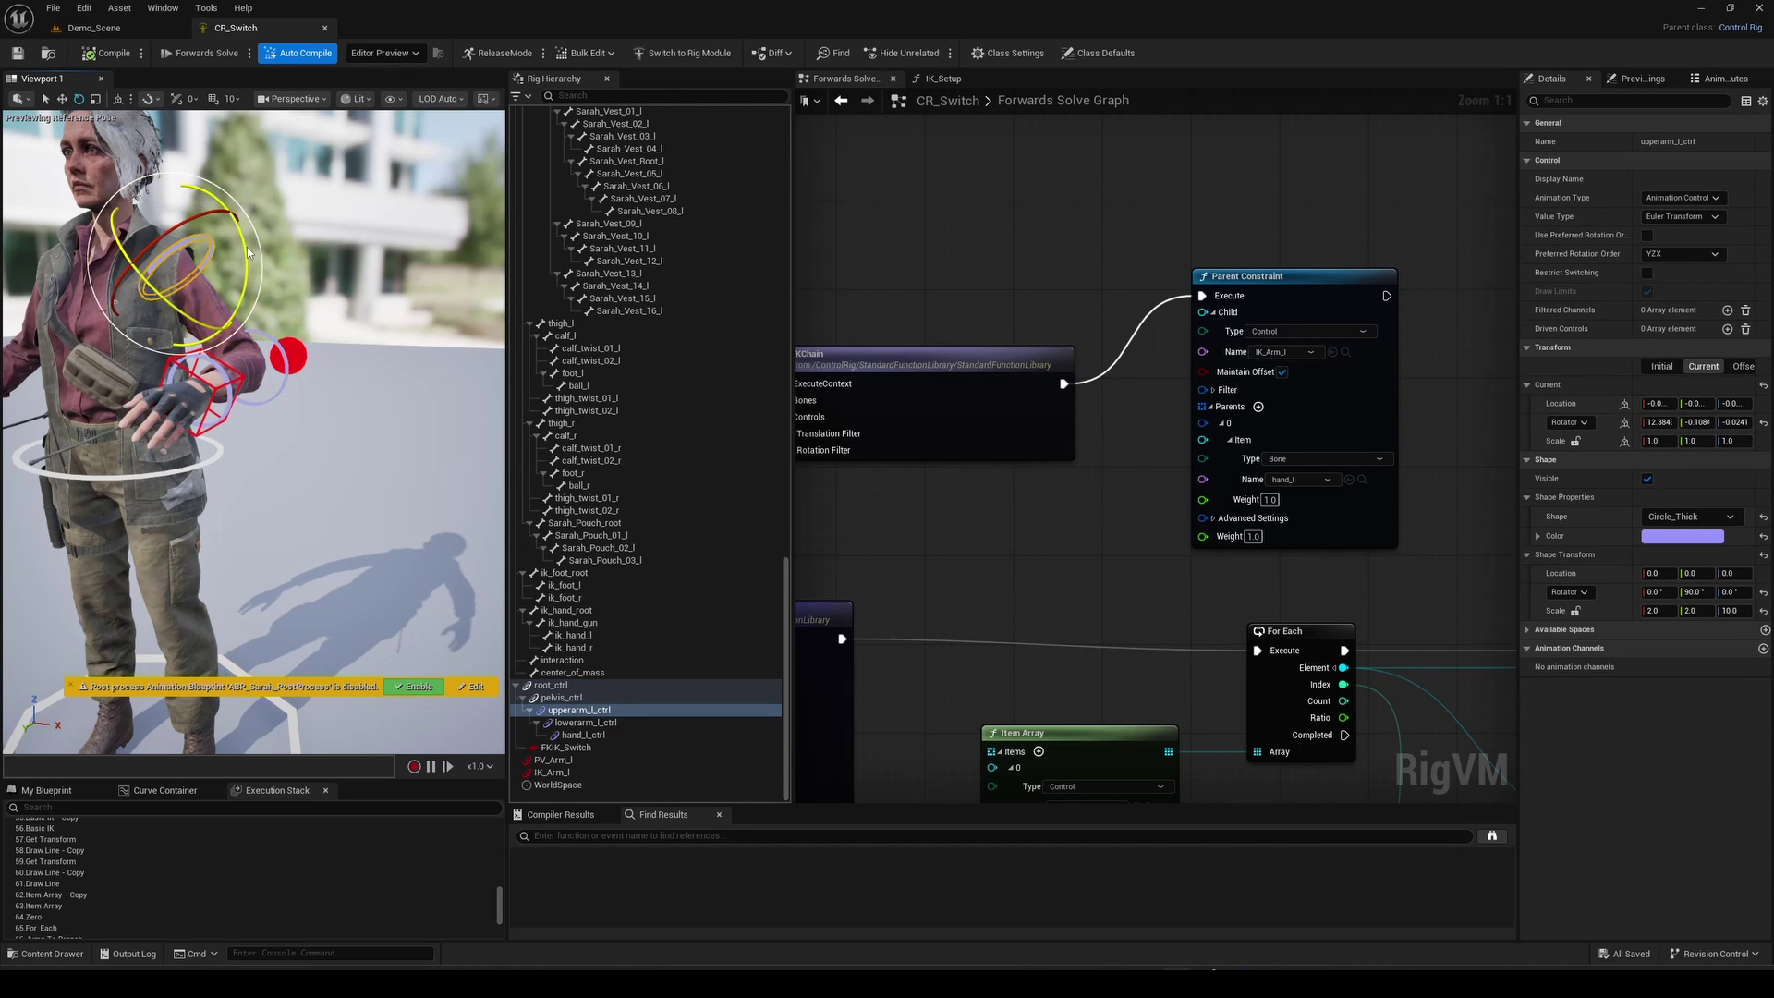
{"action": "left_click_drag", "start_coordinate": [218, 277], "coordinate": [240, 264]}
{"action": "left_click", "coordinate": [579, 686]}
{"action": "left_click", "coordinate": [1650, 668]}
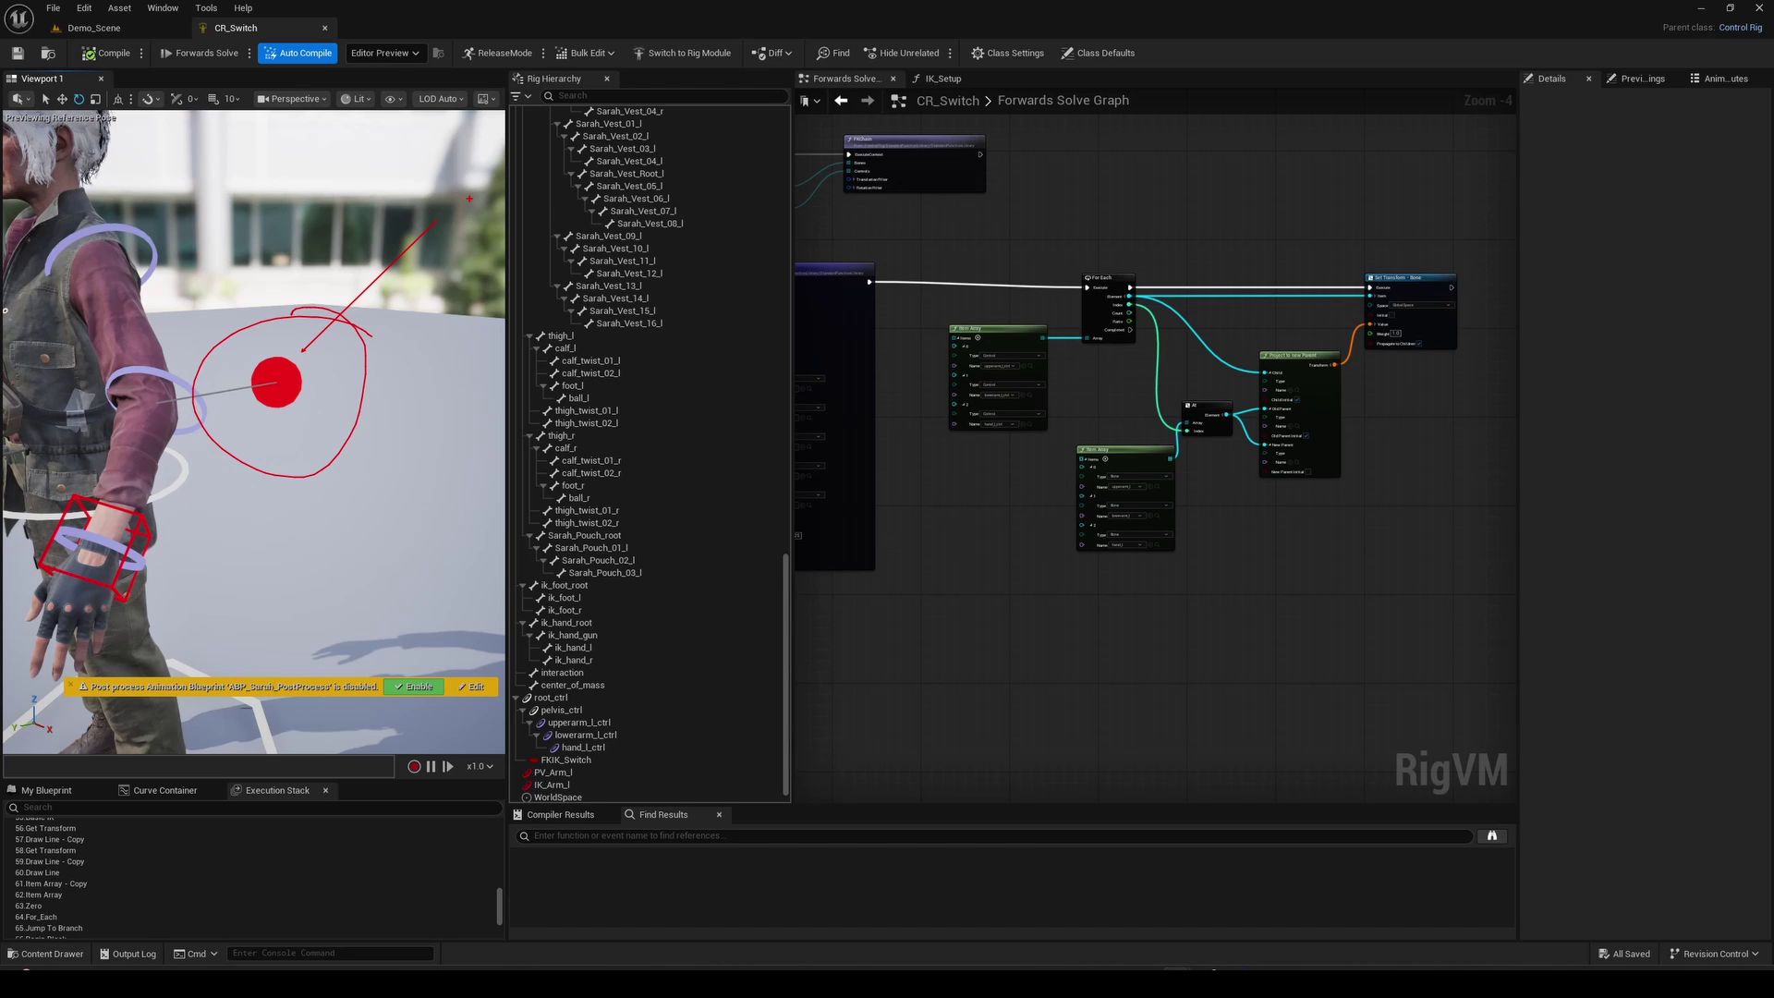
Add a ComputePoleVector node in an empty area of the Forwards Solve Graph
{"action": "key", "text": "Escape"}
{"action": "scroll", "coordinate": [1208, 674], "scroll_direction": "up", "scroll_amount": 4}
{"action": "right_click_drag", "start_coordinate": [1208, 673], "coordinate": [981, 329]}
{"action": "right_click", "coordinate": [1027, 381]}
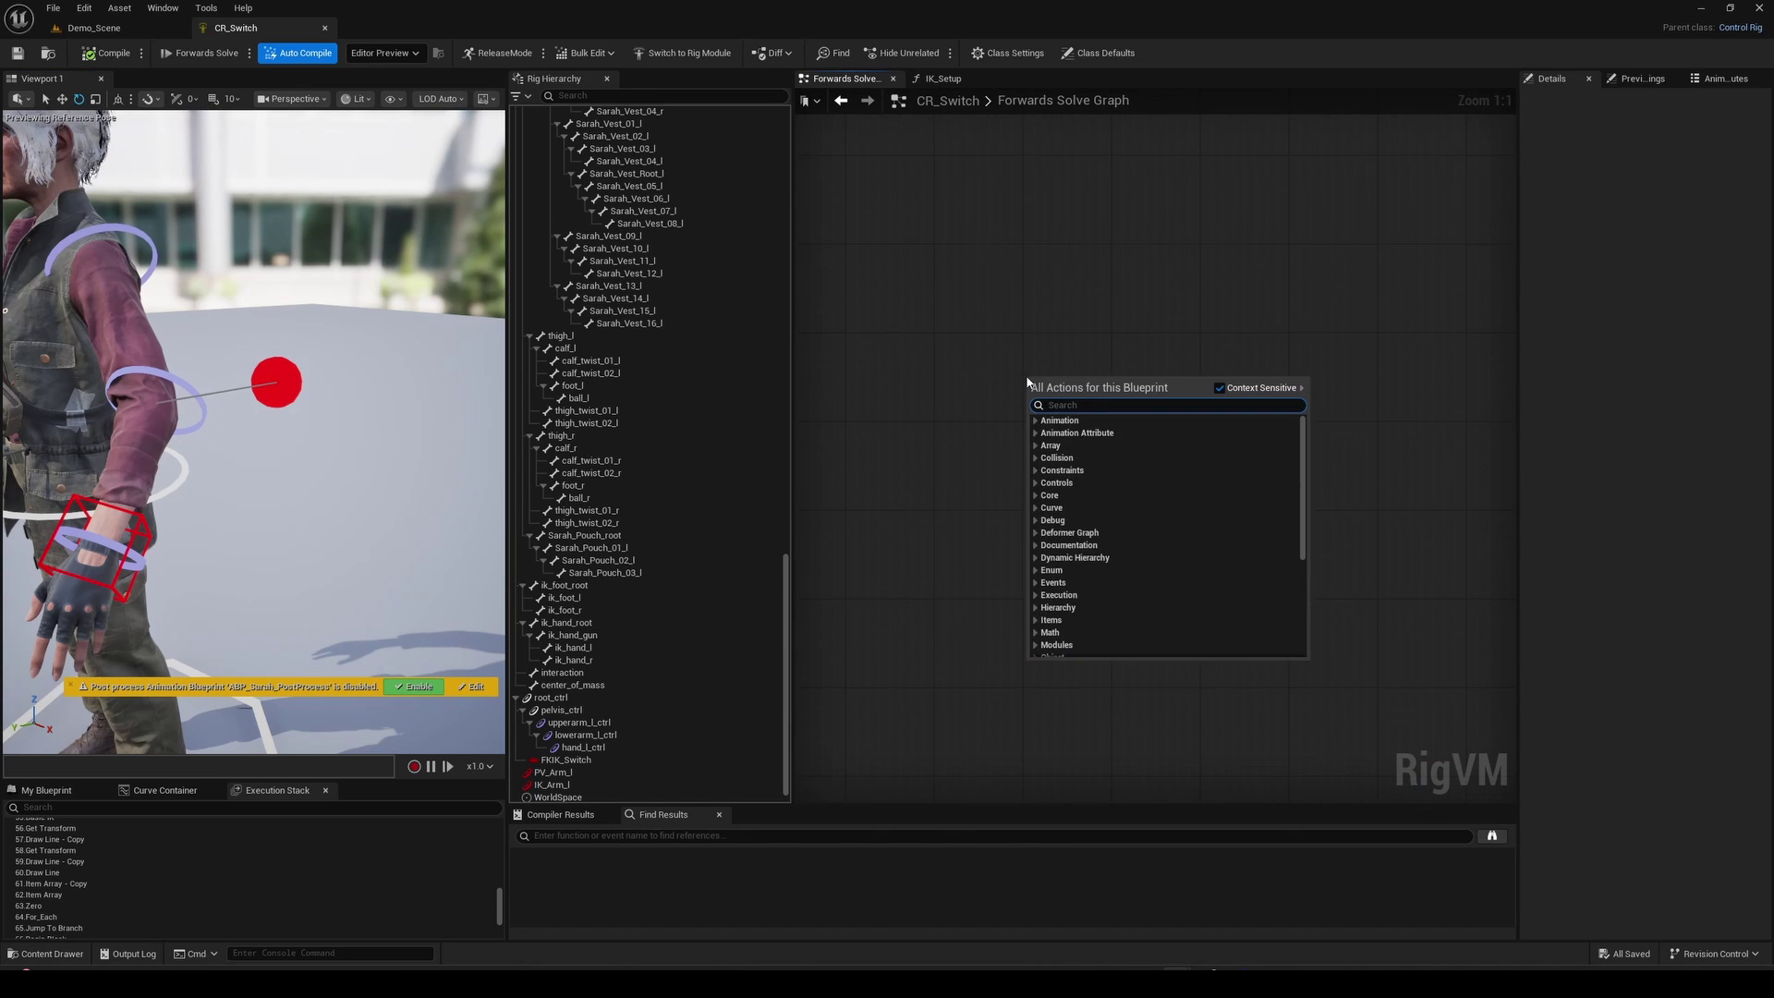
{"action": "type", "text": "Compute Pole Vector"}
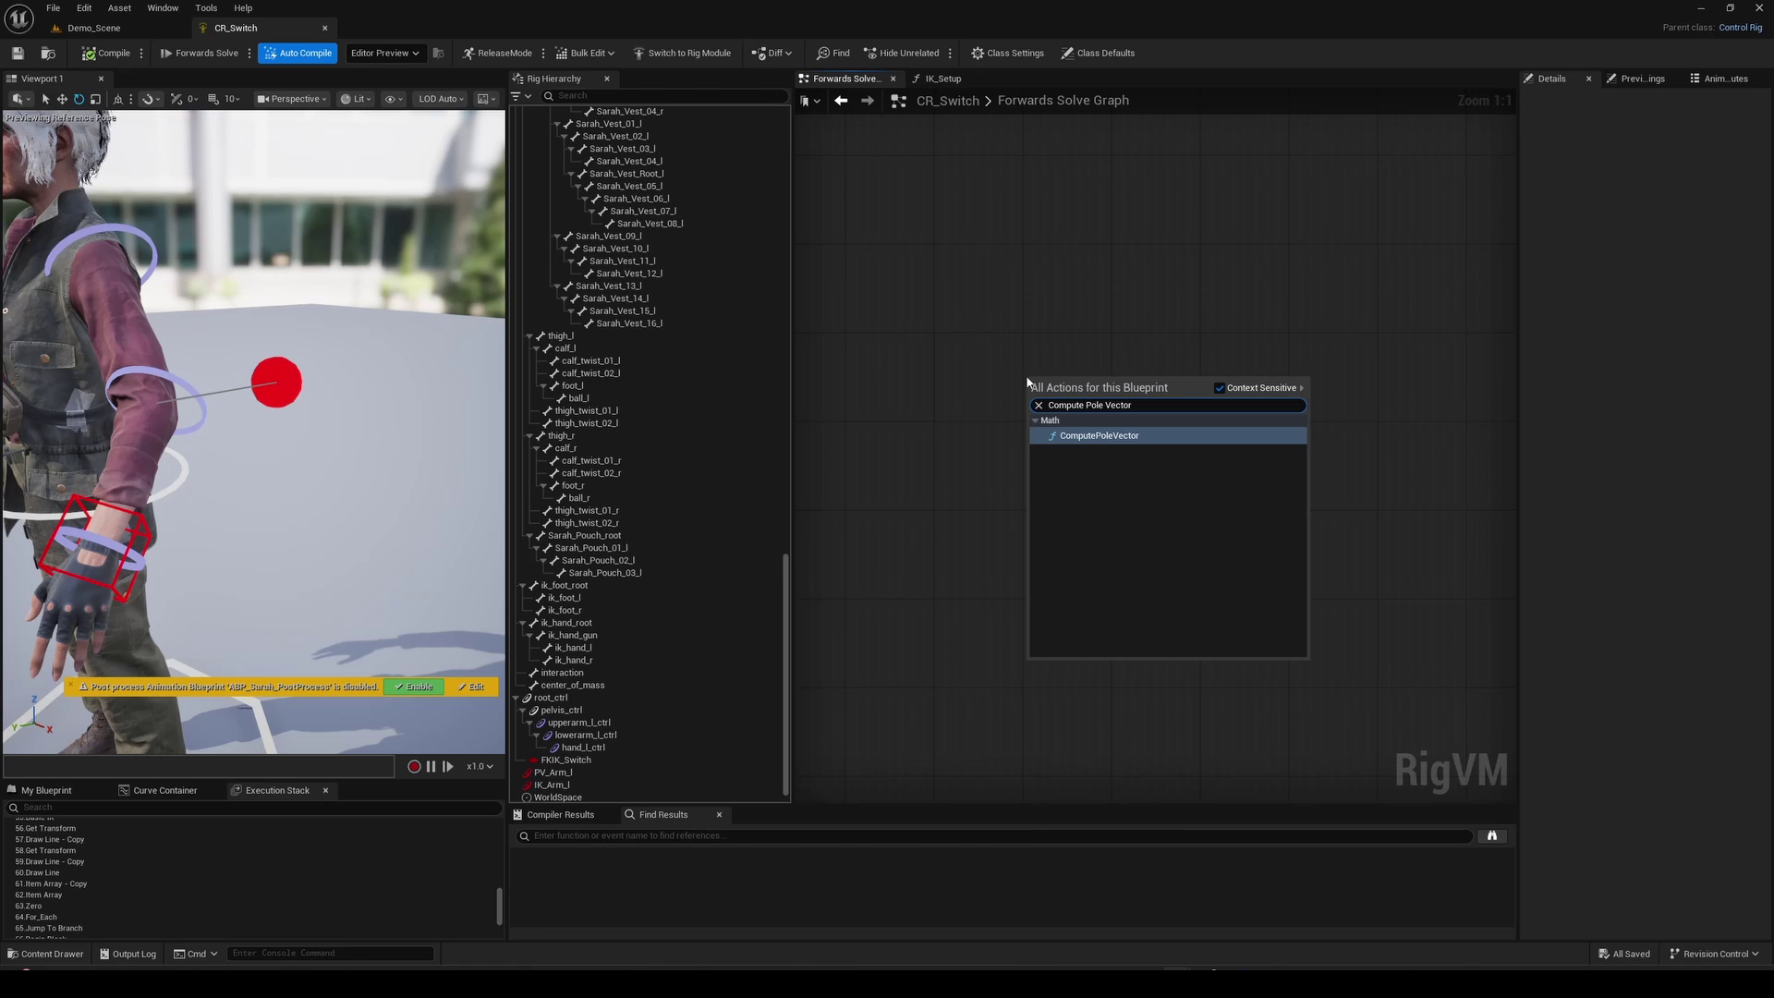
{"action": "left_click", "coordinate": [1090, 436]}
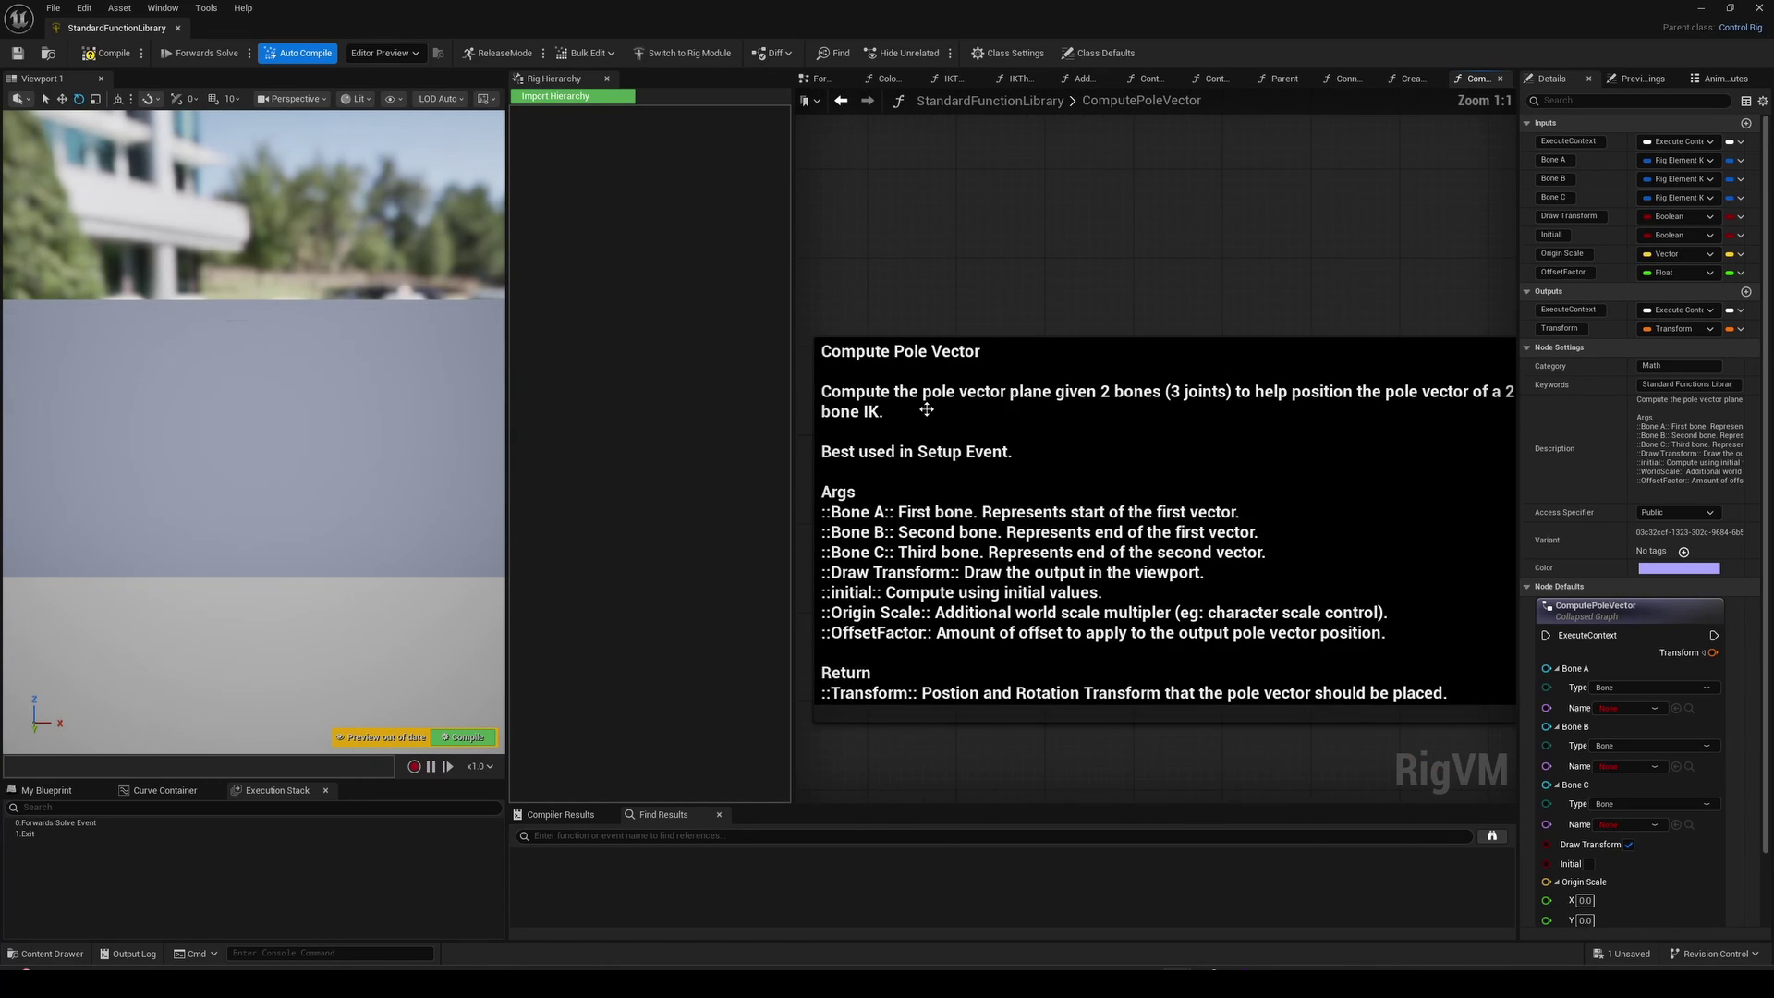
Examine the ComputePoleVector function's description and its internal node graph in StandardFunctionLibrary
{"action": "scroll", "coordinate": [927, 409], "scroll_direction": "down", "scroll_amount": 1}
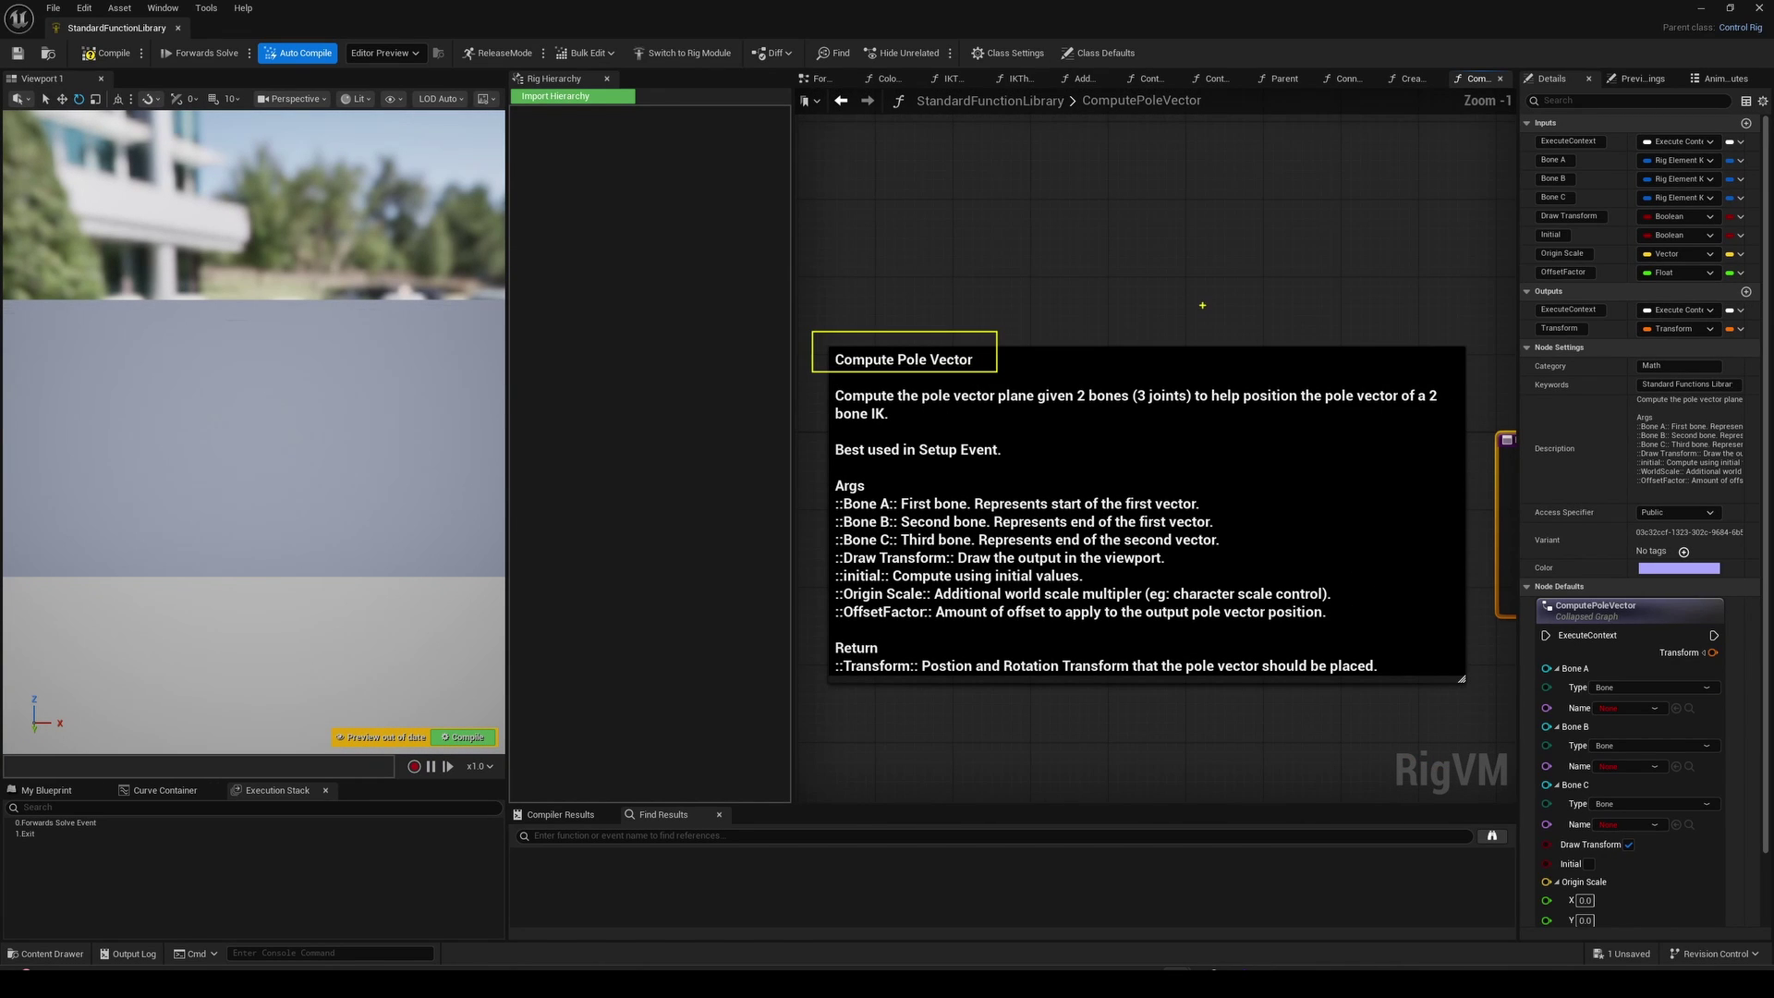
{"action": "key", "text": "Escape"}
{"action": "scroll", "coordinate": [1201, 303], "scroll_direction": "down", "scroll_amount": 4}
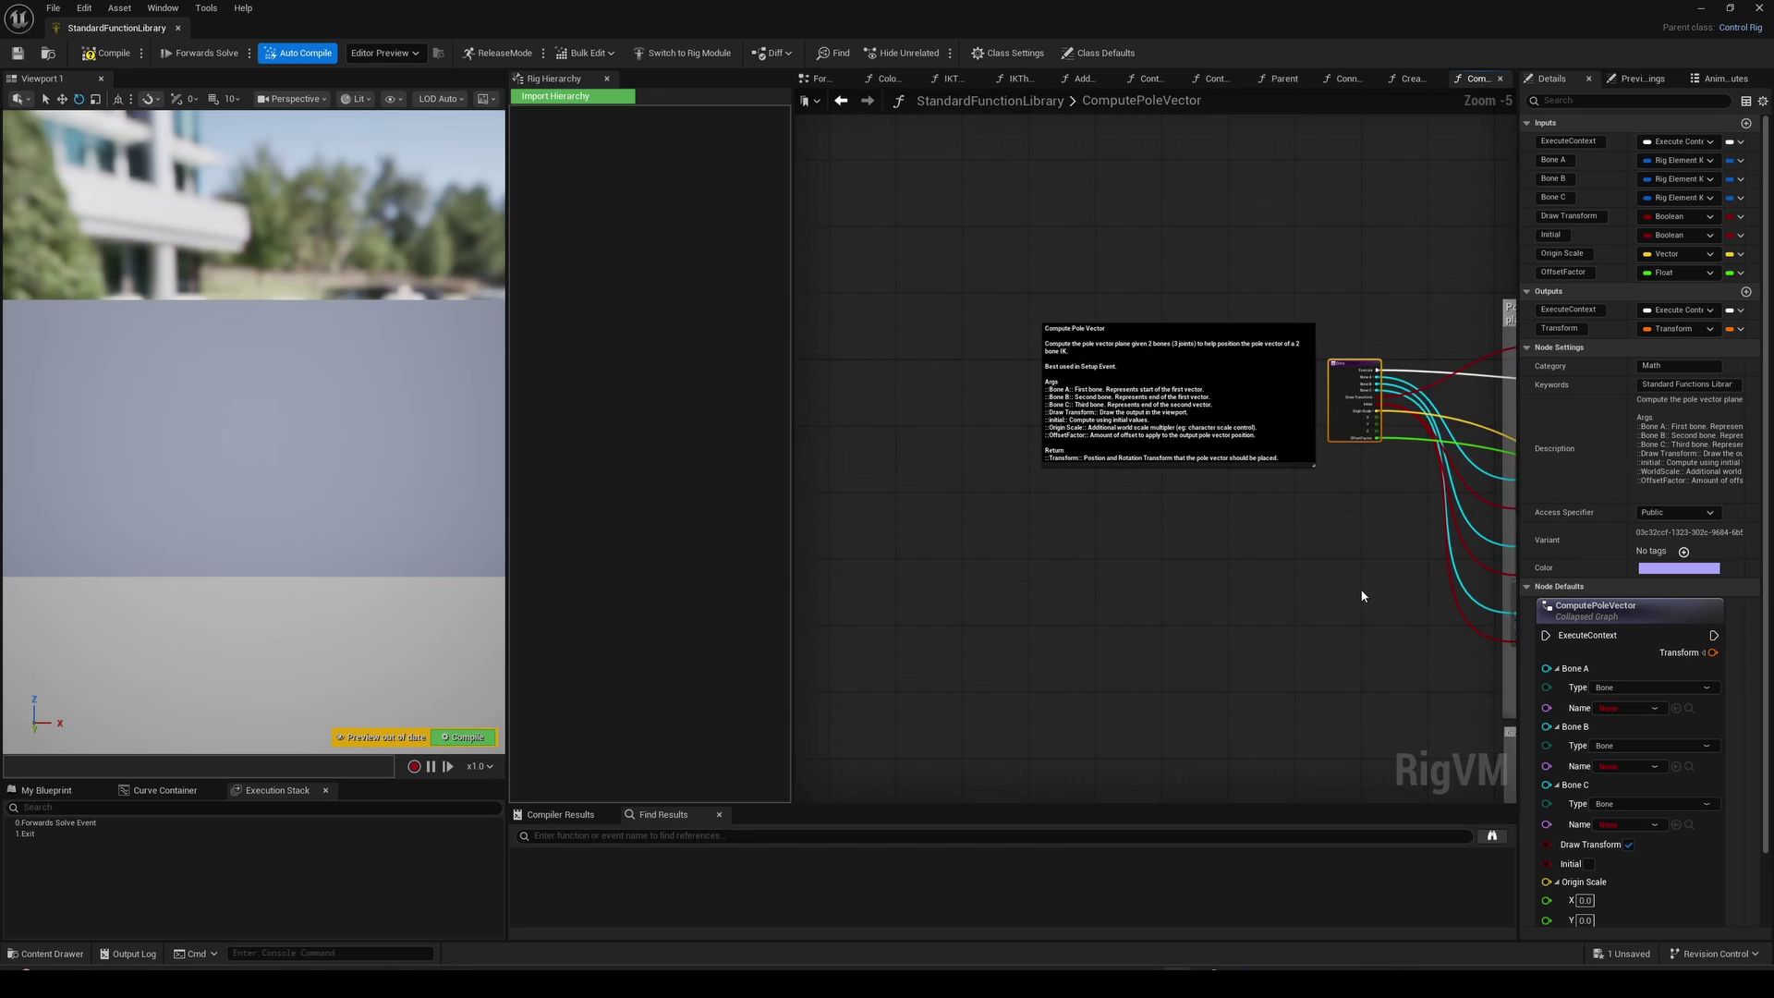
{"action": "mouse_move", "coordinate": [1361, 594]}
{"action": "right_mouse_down"}
{"action": "mouse_move", "coordinate": [829, 379]}
{"action": "mouse_move", "coordinate": [564, 370]}
{"action": "right_mouse_up"}
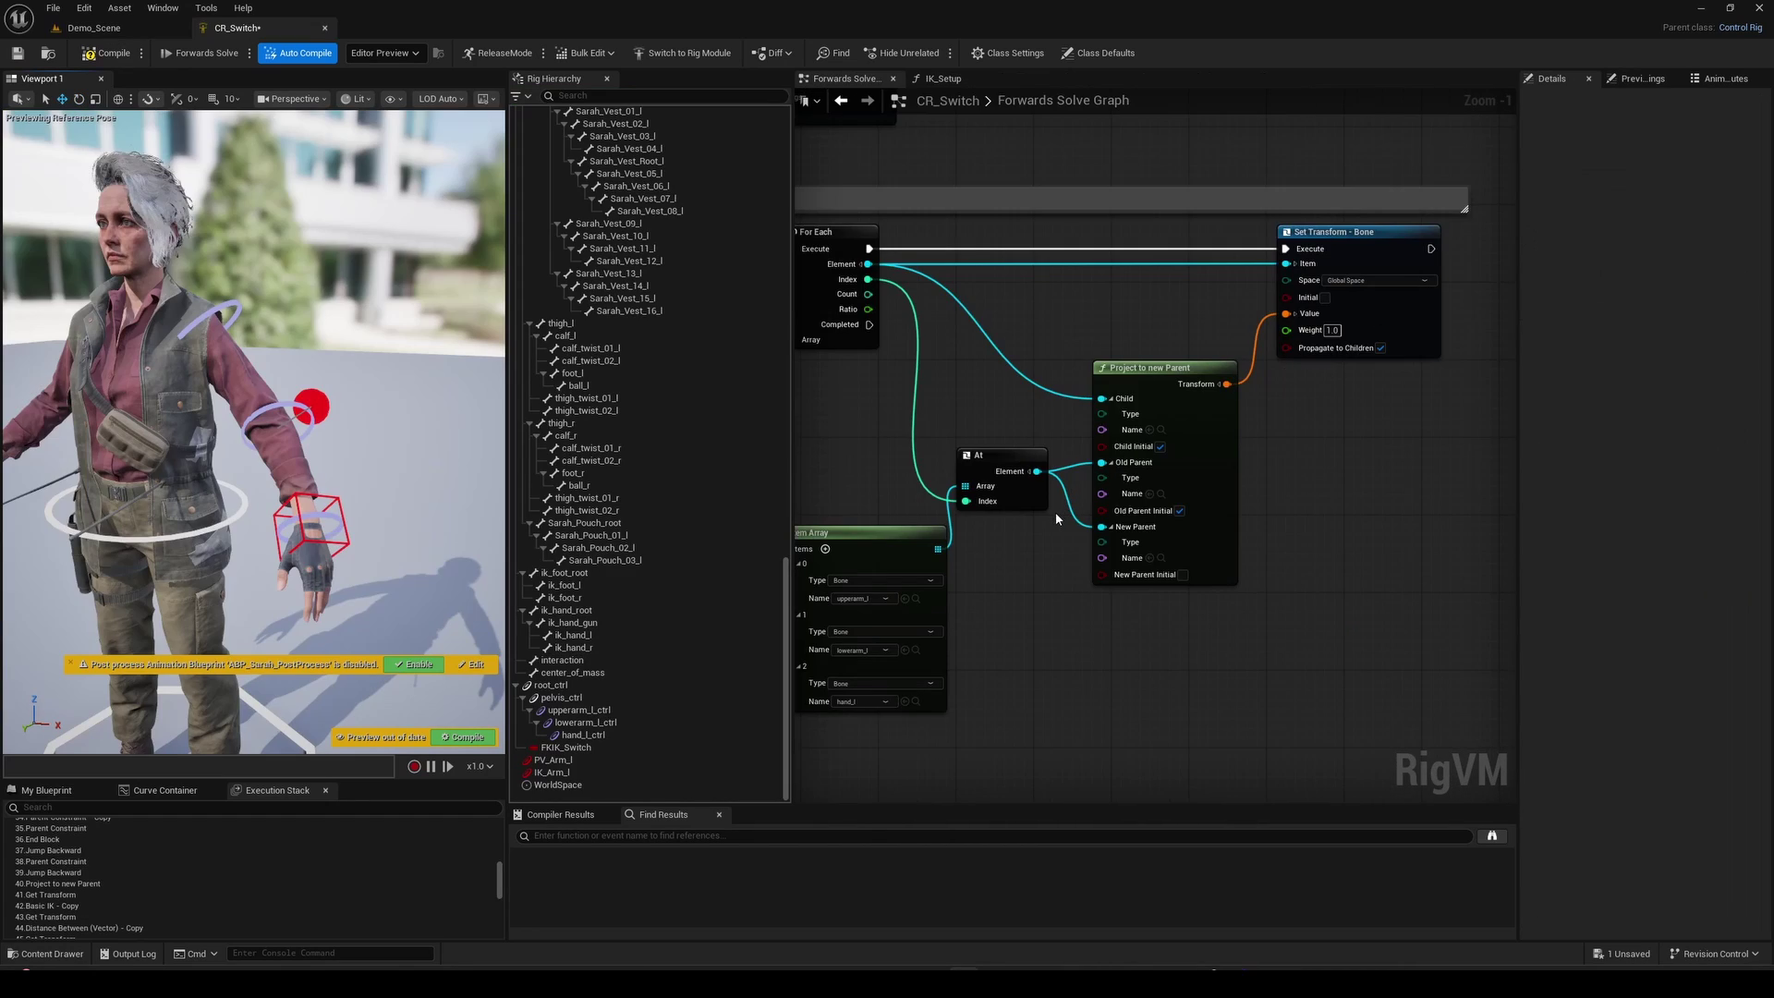
Add a HideControls node to the Forwards Solve Graph between the FKChain and IKTwoBone branches
{"action": "scroll", "coordinate": [1007, 499], "scroll_direction": "down", "scroll_amount": 5}
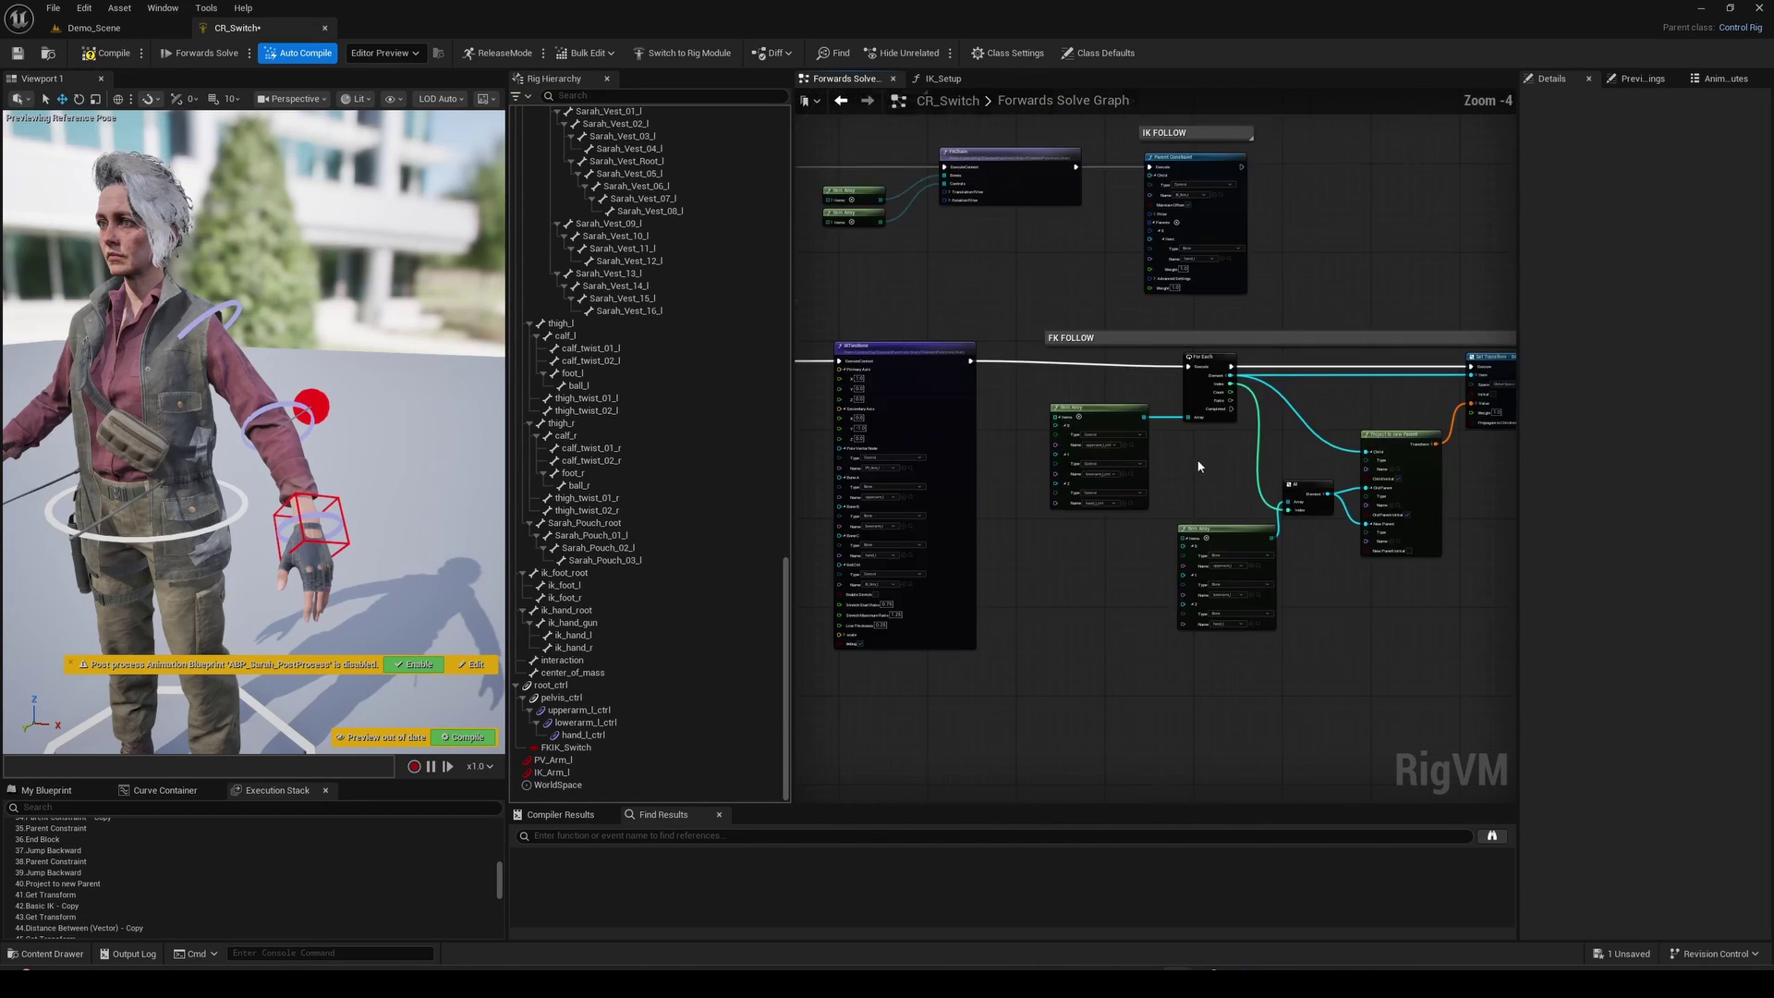
{"action": "right_click_drag", "start_coordinate": [1011, 352], "coordinate": [1027, 409]}
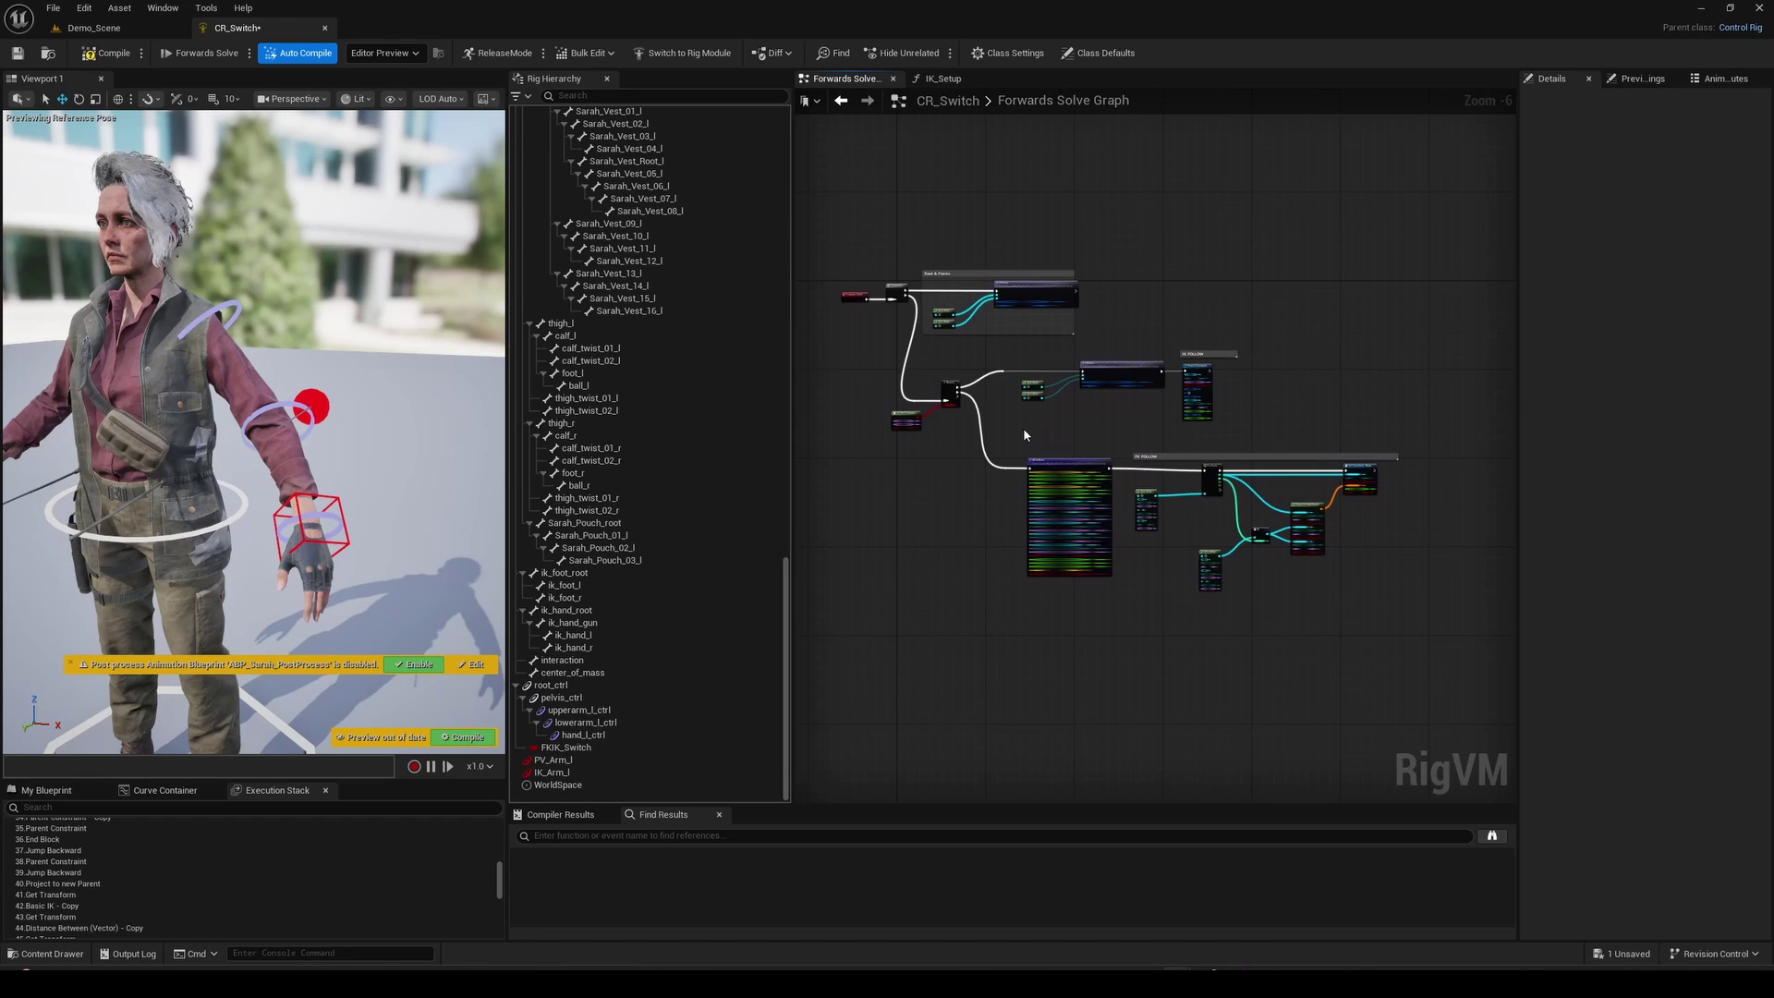
{"action": "scroll", "coordinate": [1016, 420], "scroll_direction": "up", "scroll_amount": 6}
{"action": "right_click", "coordinate": [1008, 432]}
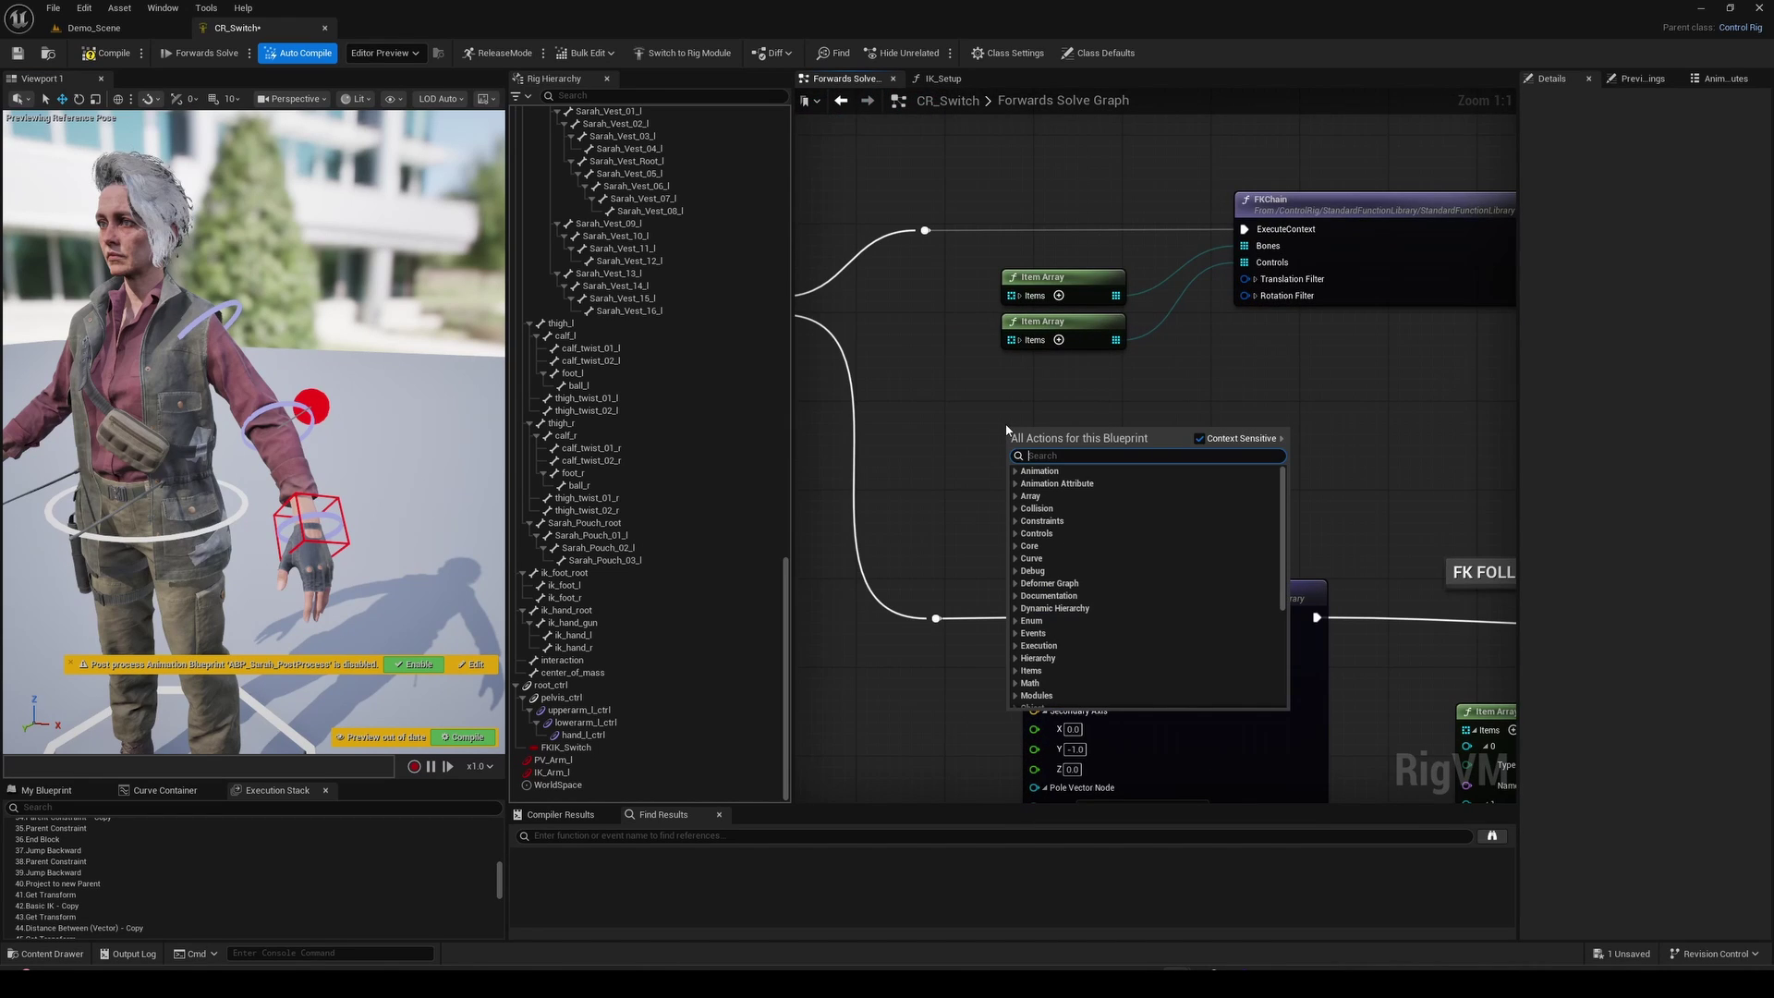
{"action": "type", "text": "hide controls"}
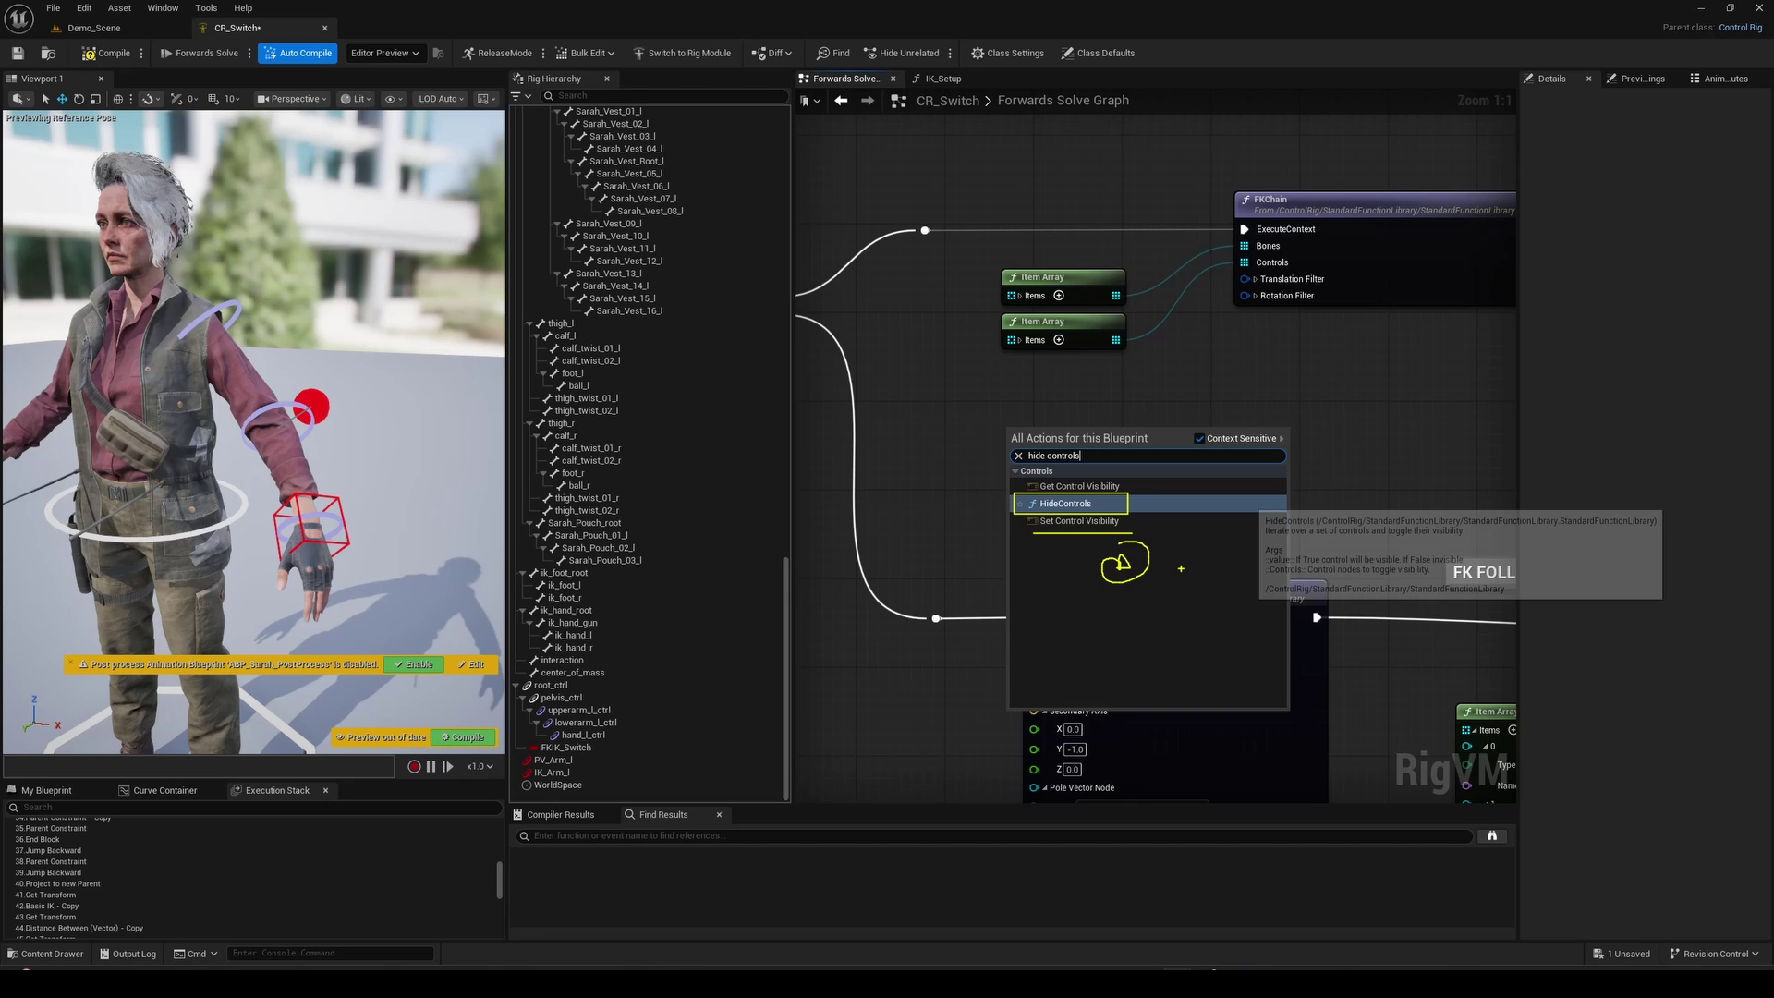
{"action": "left_click", "coordinate": [1066, 504]}
{"action": "left_click_drag", "start_coordinate": [1061, 422], "coordinate": [1090, 419]}
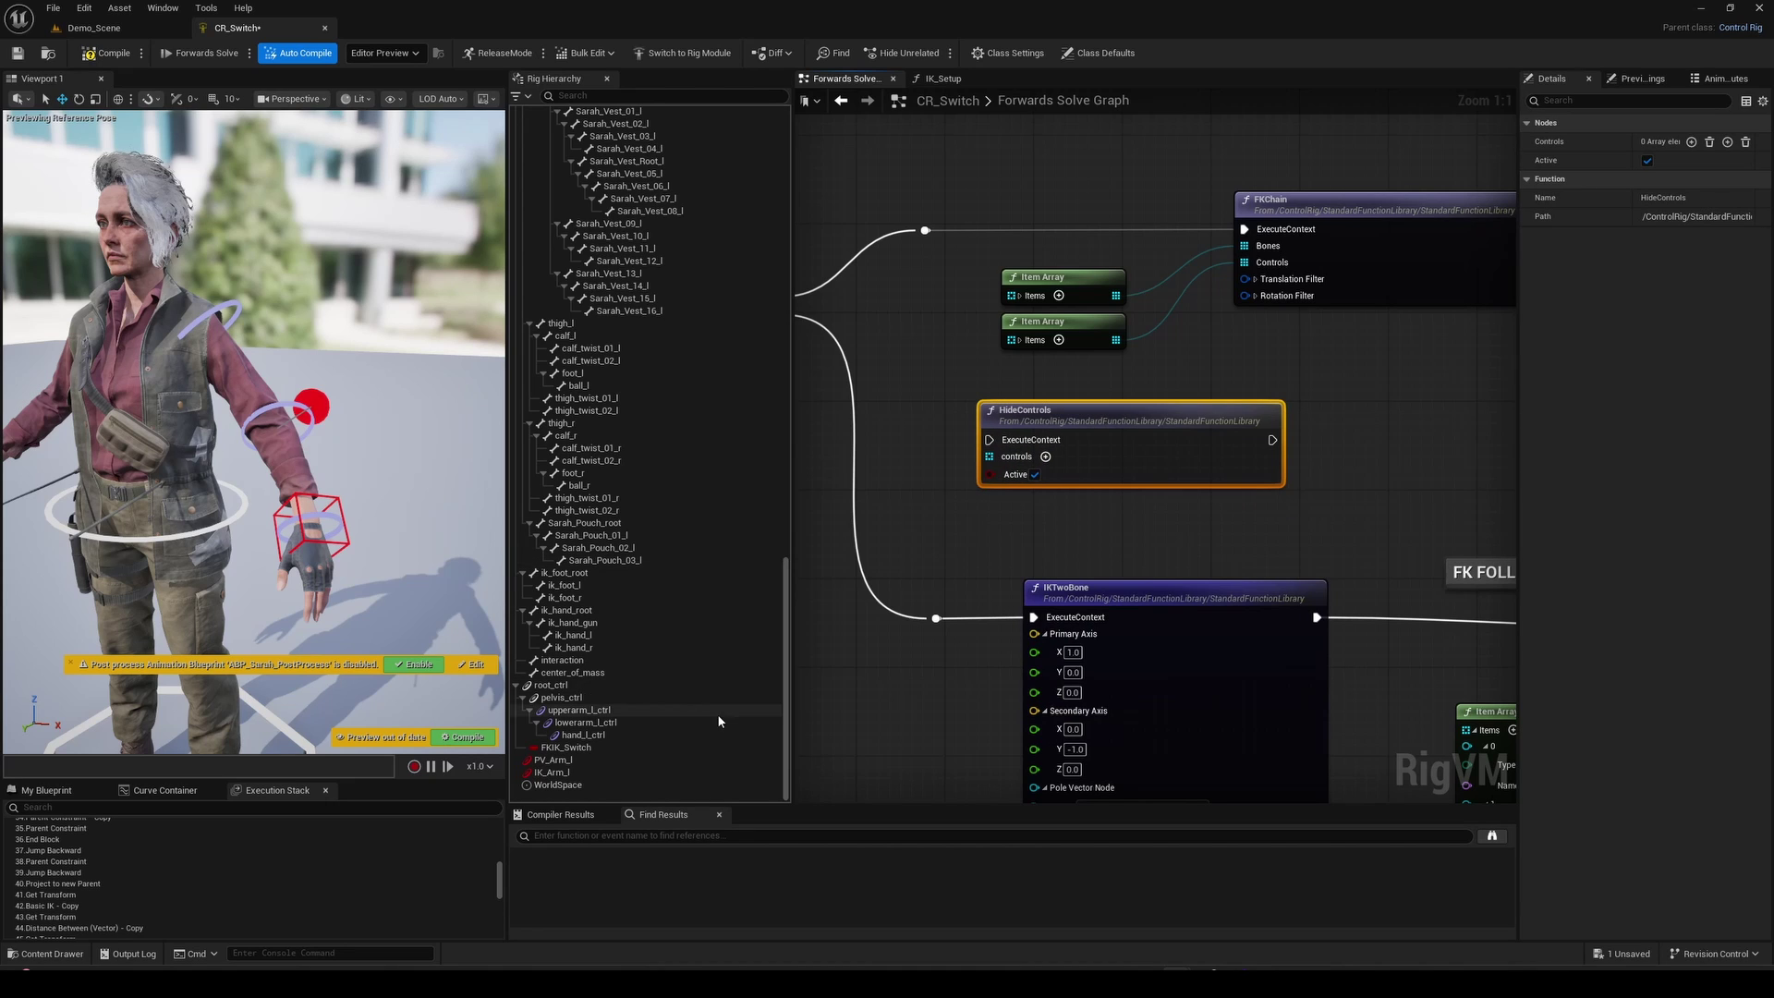
Shift the FKChain, IK FOLLOW, IKTwoBone and FK FOLLOW nodes further along and place HideControls in the gap on the True branch
{"action": "scroll", "coordinate": [961, 612], "scroll_direction": "down", "scroll_amount": 4}
{"action": "right_click_drag", "start_coordinate": [1169, 497], "coordinate": [1098, 437]}
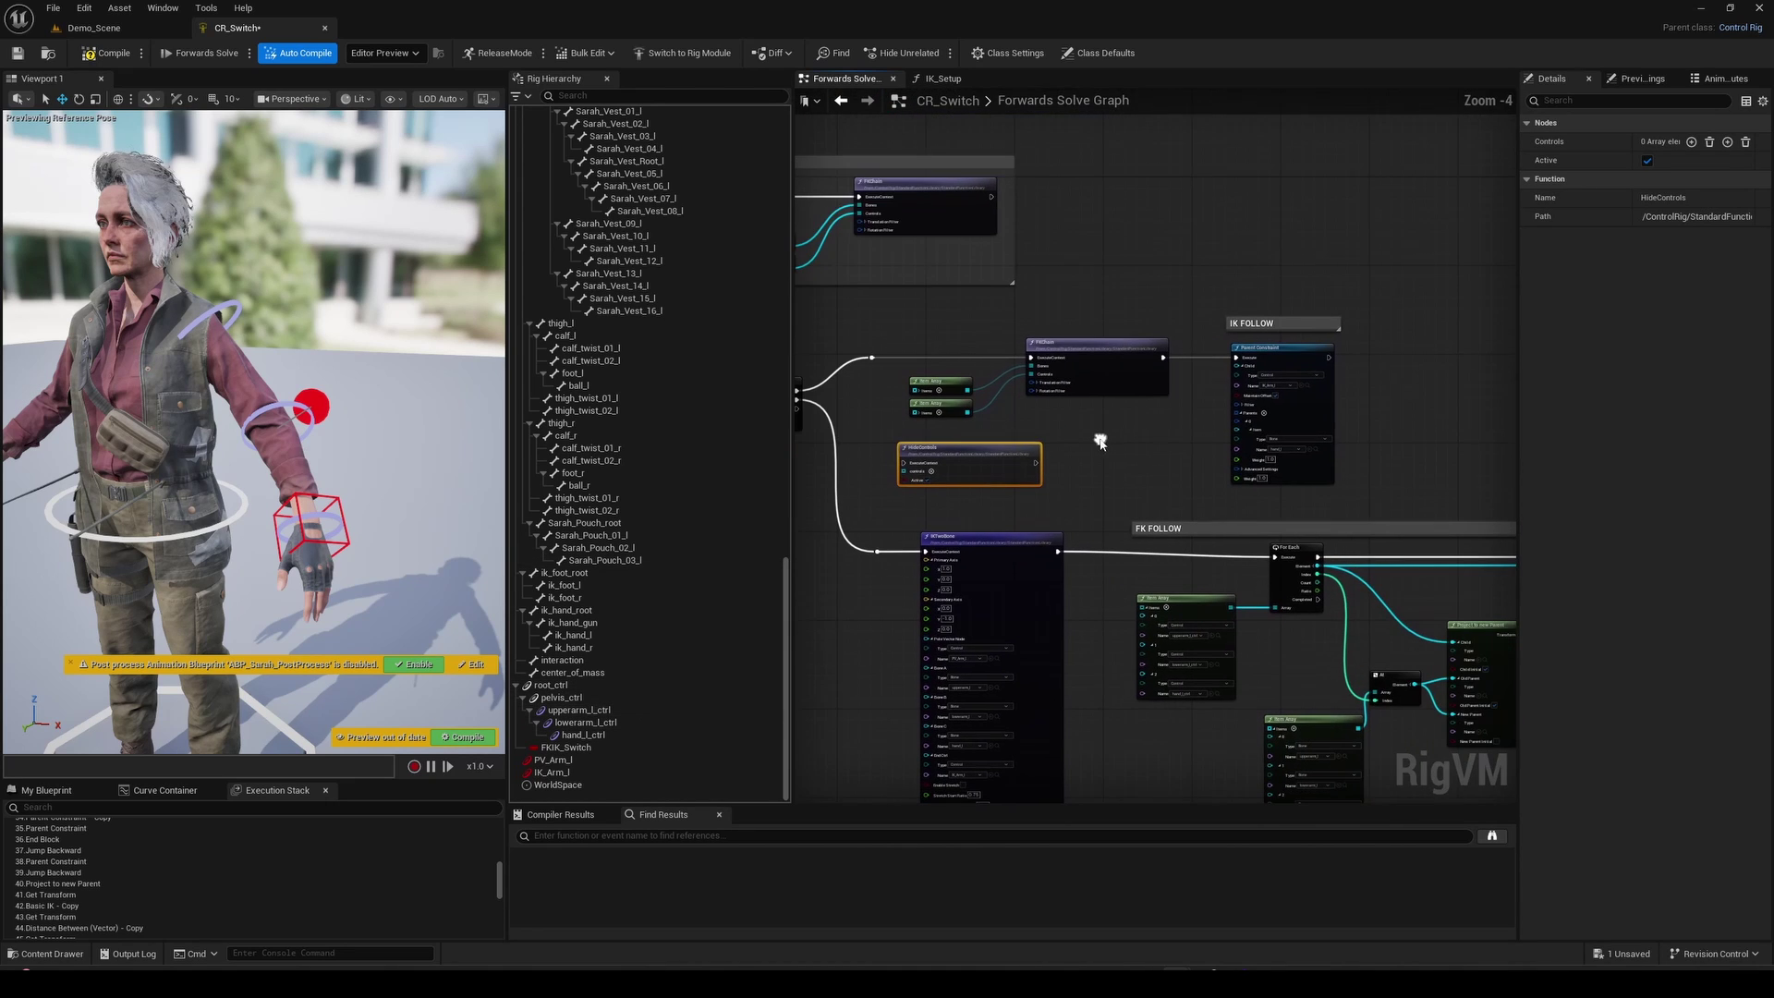
{"action": "left_click_drag", "start_coordinate": [1388, 299], "coordinate": [945, 420]}
{"action": "left_click_drag", "start_coordinate": [1076, 347], "coordinate": [1330, 346]}
{"action": "left_click_drag", "start_coordinate": [946, 447], "coordinate": [951, 375]}
{"action": "right_click_drag", "start_coordinate": [1179, 329], "coordinate": [944, 319]}
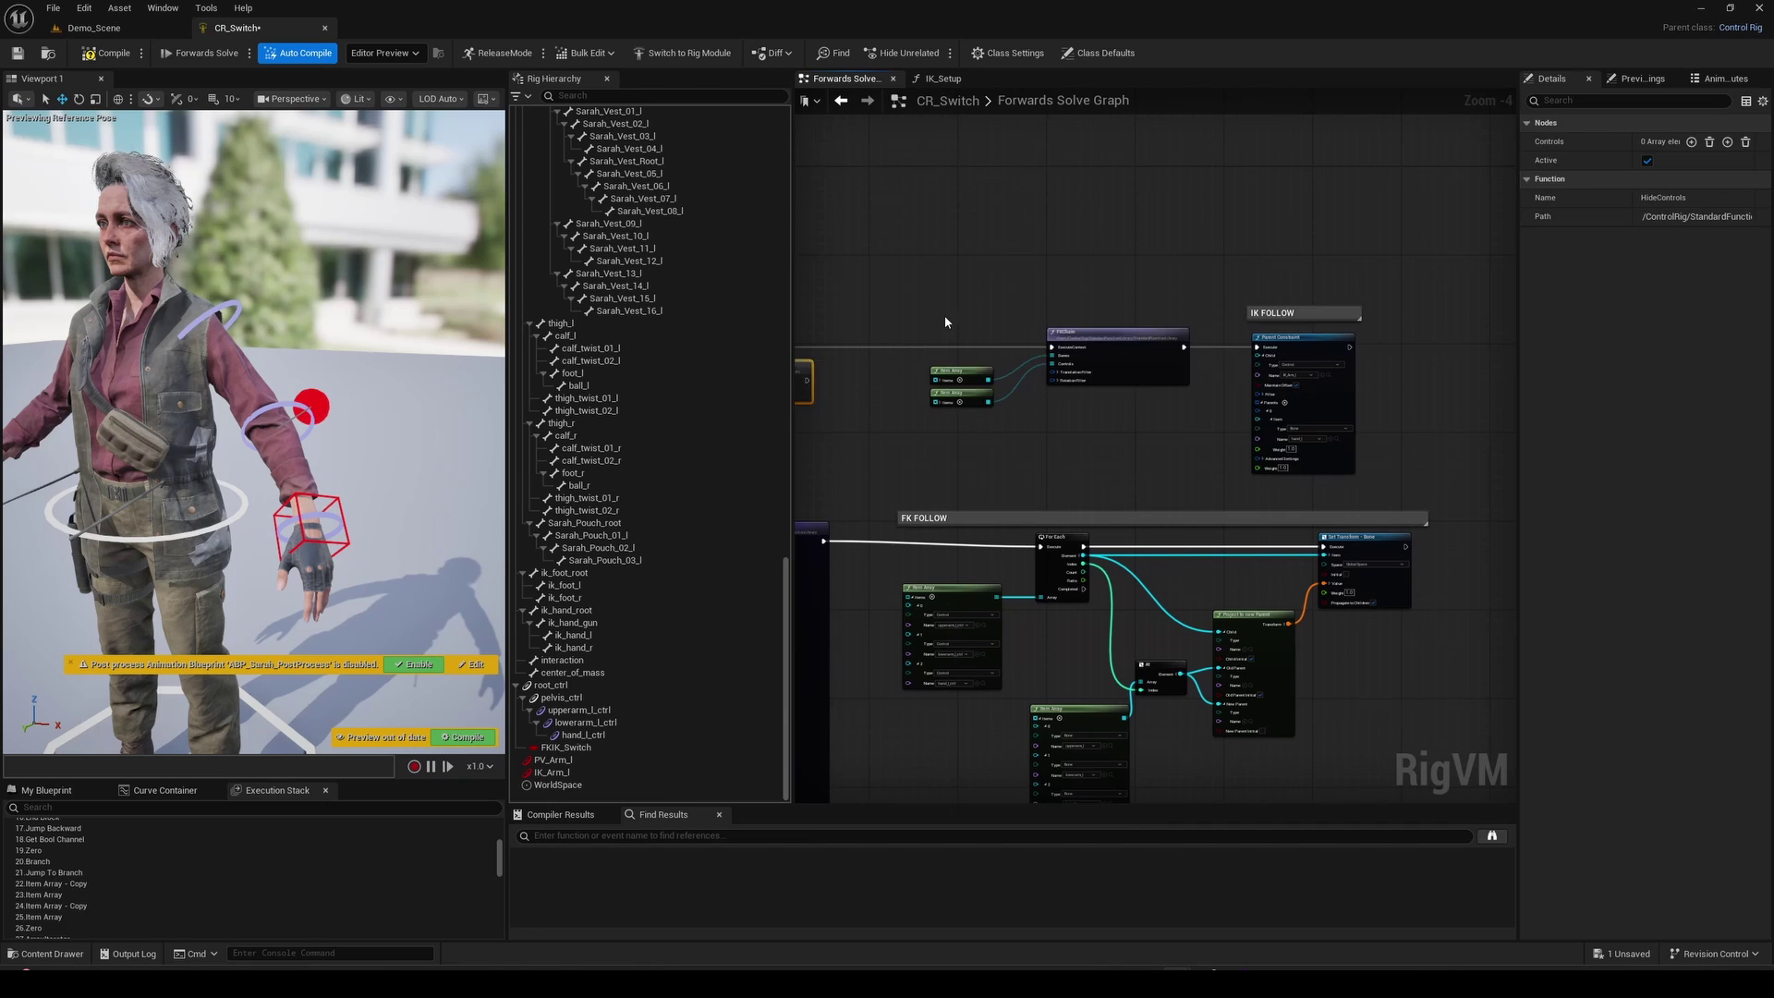
{"action": "left_click_drag", "start_coordinate": [944, 317], "coordinate": [1293, 402]}
{"action": "left_click_drag", "start_coordinate": [1089, 343], "coordinate": [1186, 342]}
{"action": "scroll", "coordinate": [1157, 407], "scroll_direction": "down", "scroll_amount": 2}
{"action": "left_click_drag", "start_coordinate": [1326, 591], "coordinate": [1122, 464]}
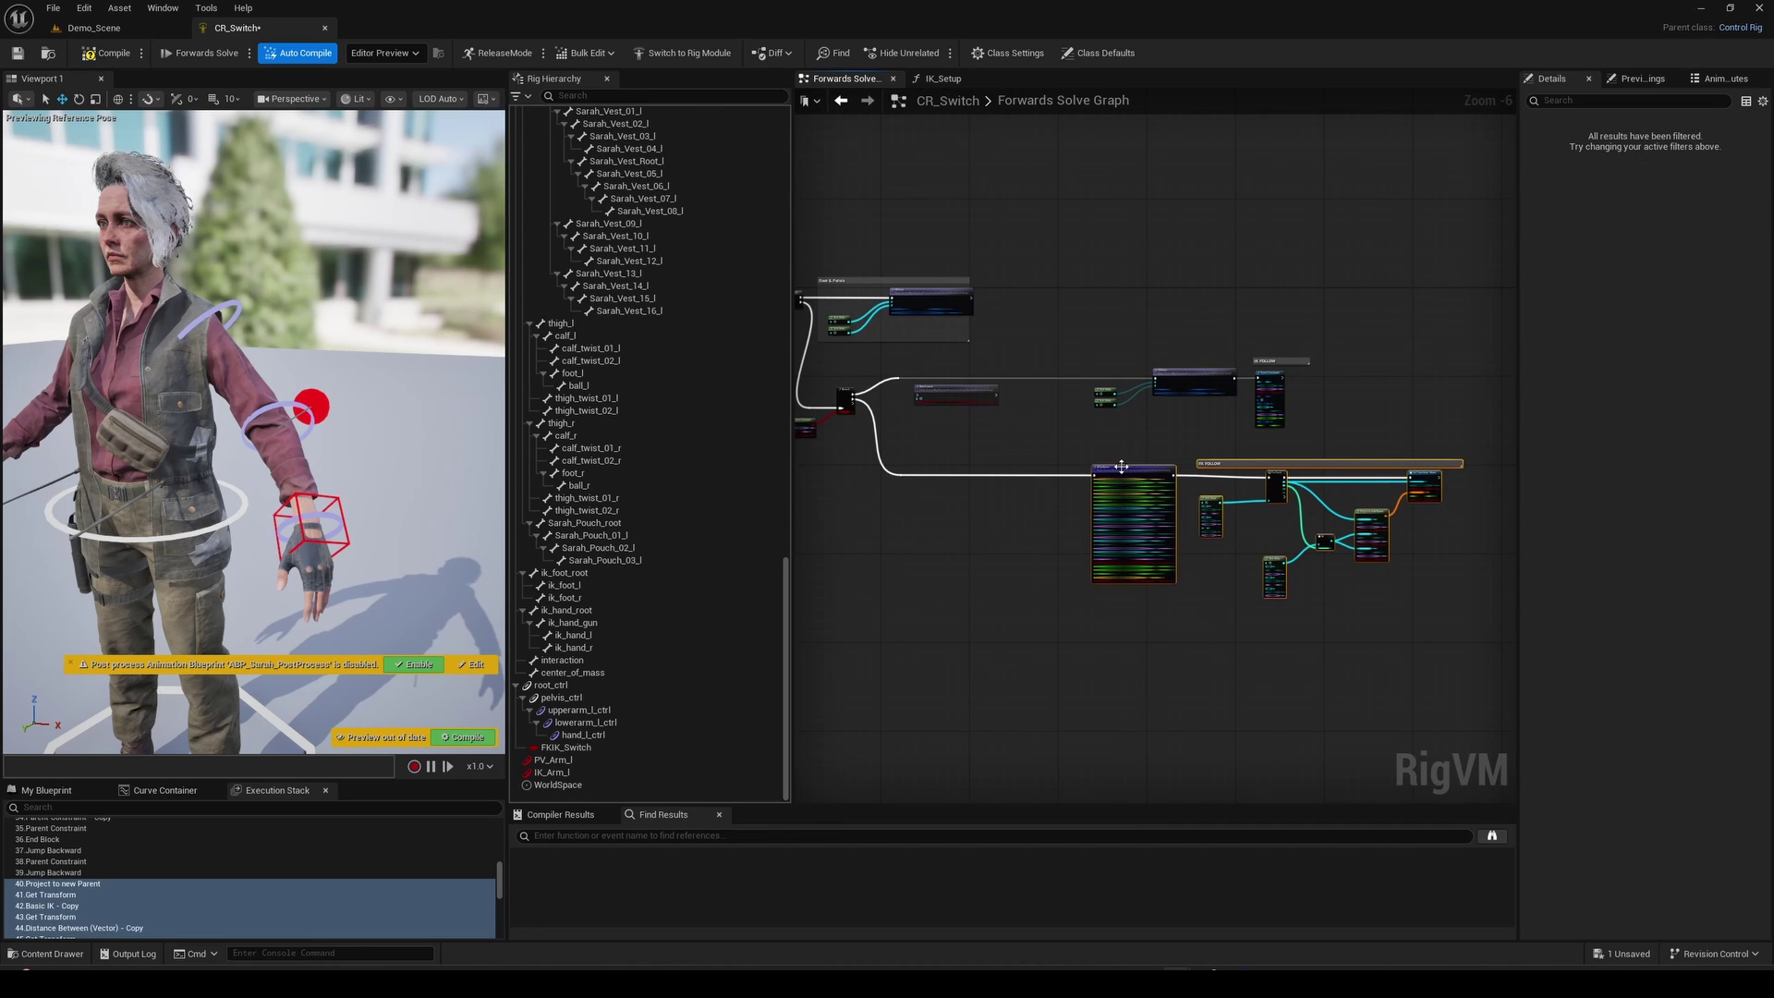
{"action": "left_click", "coordinate": [979, 421]}
Create an item array from upperarm_l_ctrl, lowerarm_l_ctrl and hand_l_ctrl and connect it to the HideControls node's controls input
{"action": "scroll", "coordinate": [914, 395], "scroll_direction": "up", "scroll_amount": 6}
{"action": "left_click", "coordinate": [580, 709]}
{"action": "left_click", "coordinate": [583, 734], "text": "shift"}
{"action": "left_click_drag", "start_coordinate": [583, 723], "coordinate": [864, 505]}
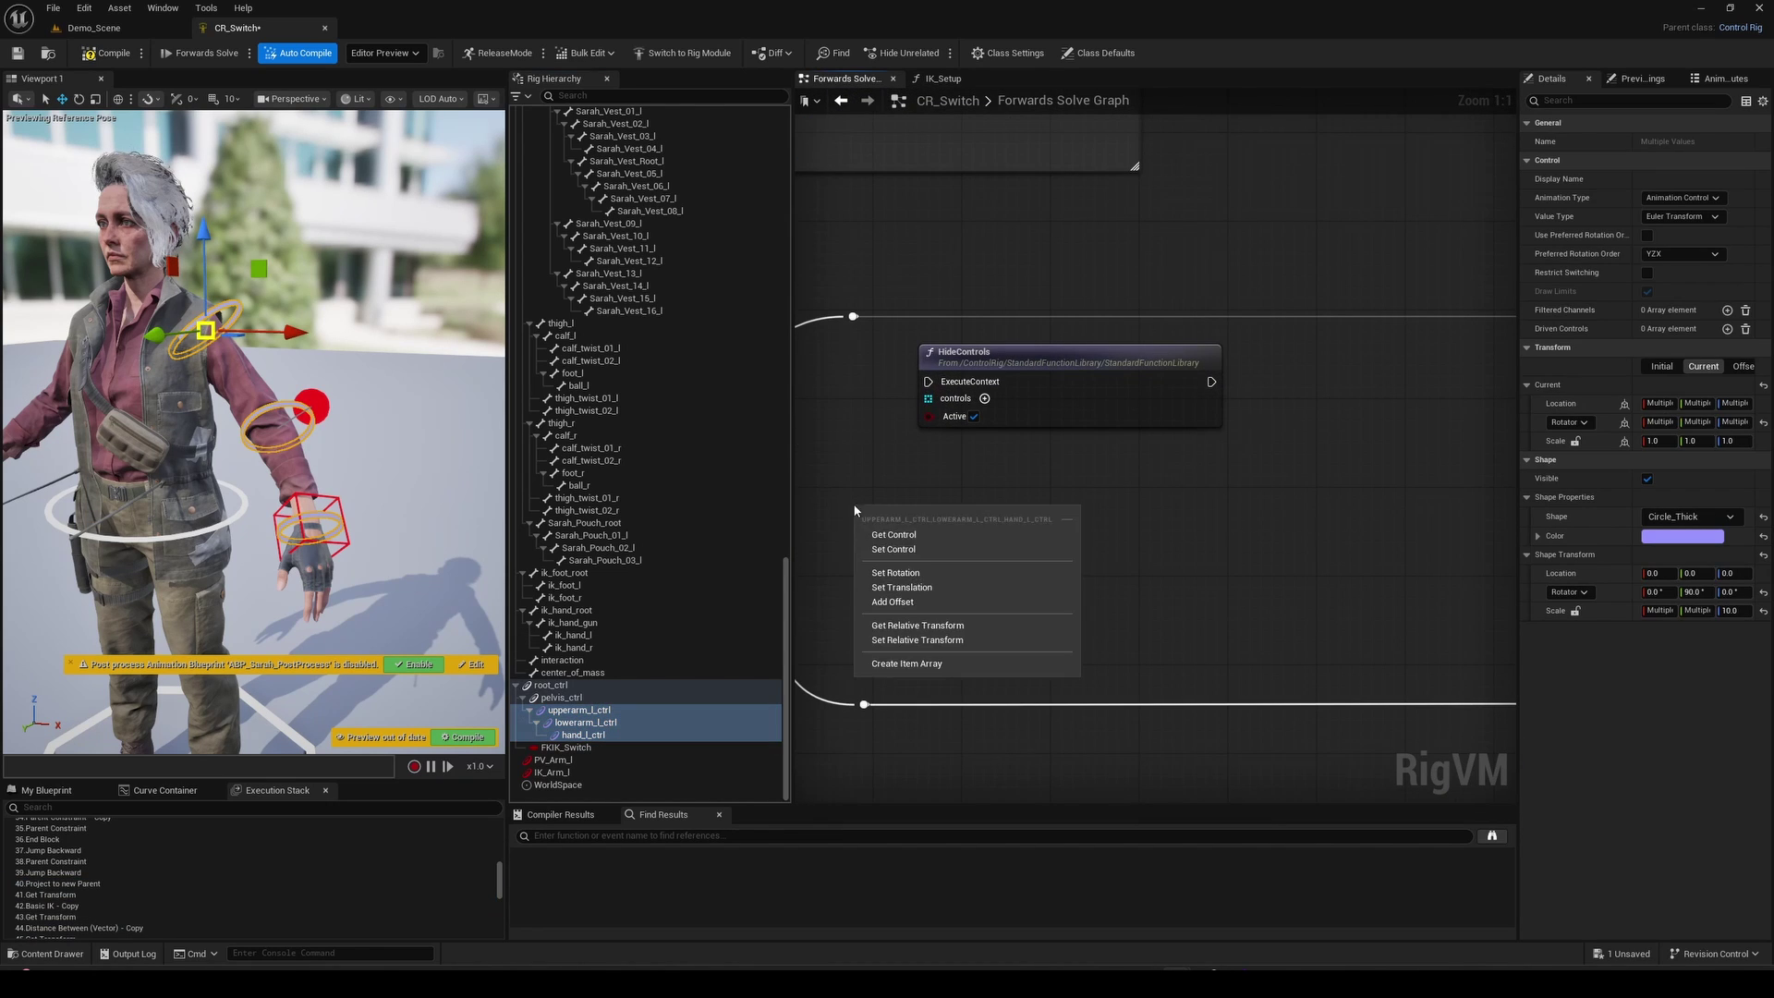
{"action": "left_click", "coordinate": [918, 666]}
{"action": "left_click", "coordinate": [872, 533]}
{"action": "left_click_drag", "start_coordinate": [968, 532], "coordinate": [928, 398]}
Duplicate the HideControls node and place the copy between the first one and FKChain's item arrays
{"action": "left_click", "coordinate": [1046, 363]}
{"action": "key", "text": "ctrl+c"}
{"action": "right_click_drag", "start_coordinate": [1261, 361], "coordinate": [1041, 360]}
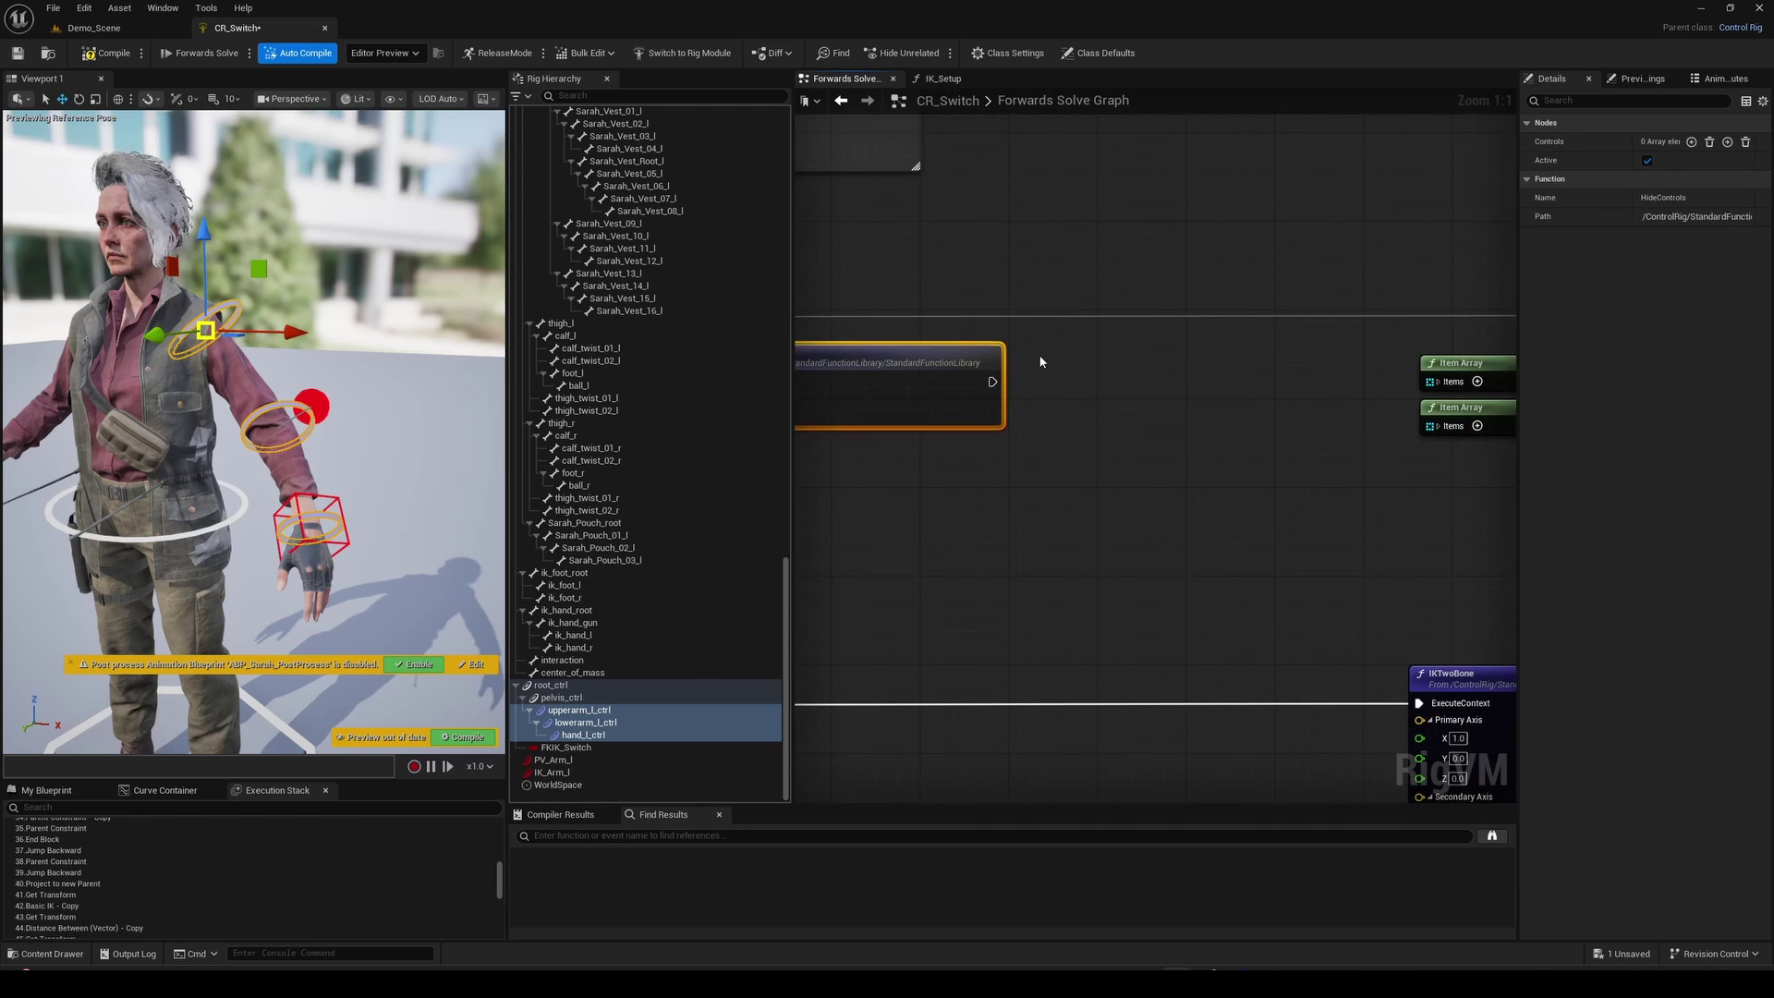
{"action": "key", "text": "ctrl+v"}
{"action": "left_click_drag", "start_coordinate": [1105, 358], "coordinate": [1105, 345]}
Feed the second HideControls with an item array of PV_Arm_l and IK_Arm_l, and disable its Active option
{"action": "left_click", "coordinate": [567, 760]}
{"action": "left_click", "coordinate": [570, 773], "text": "shift"}
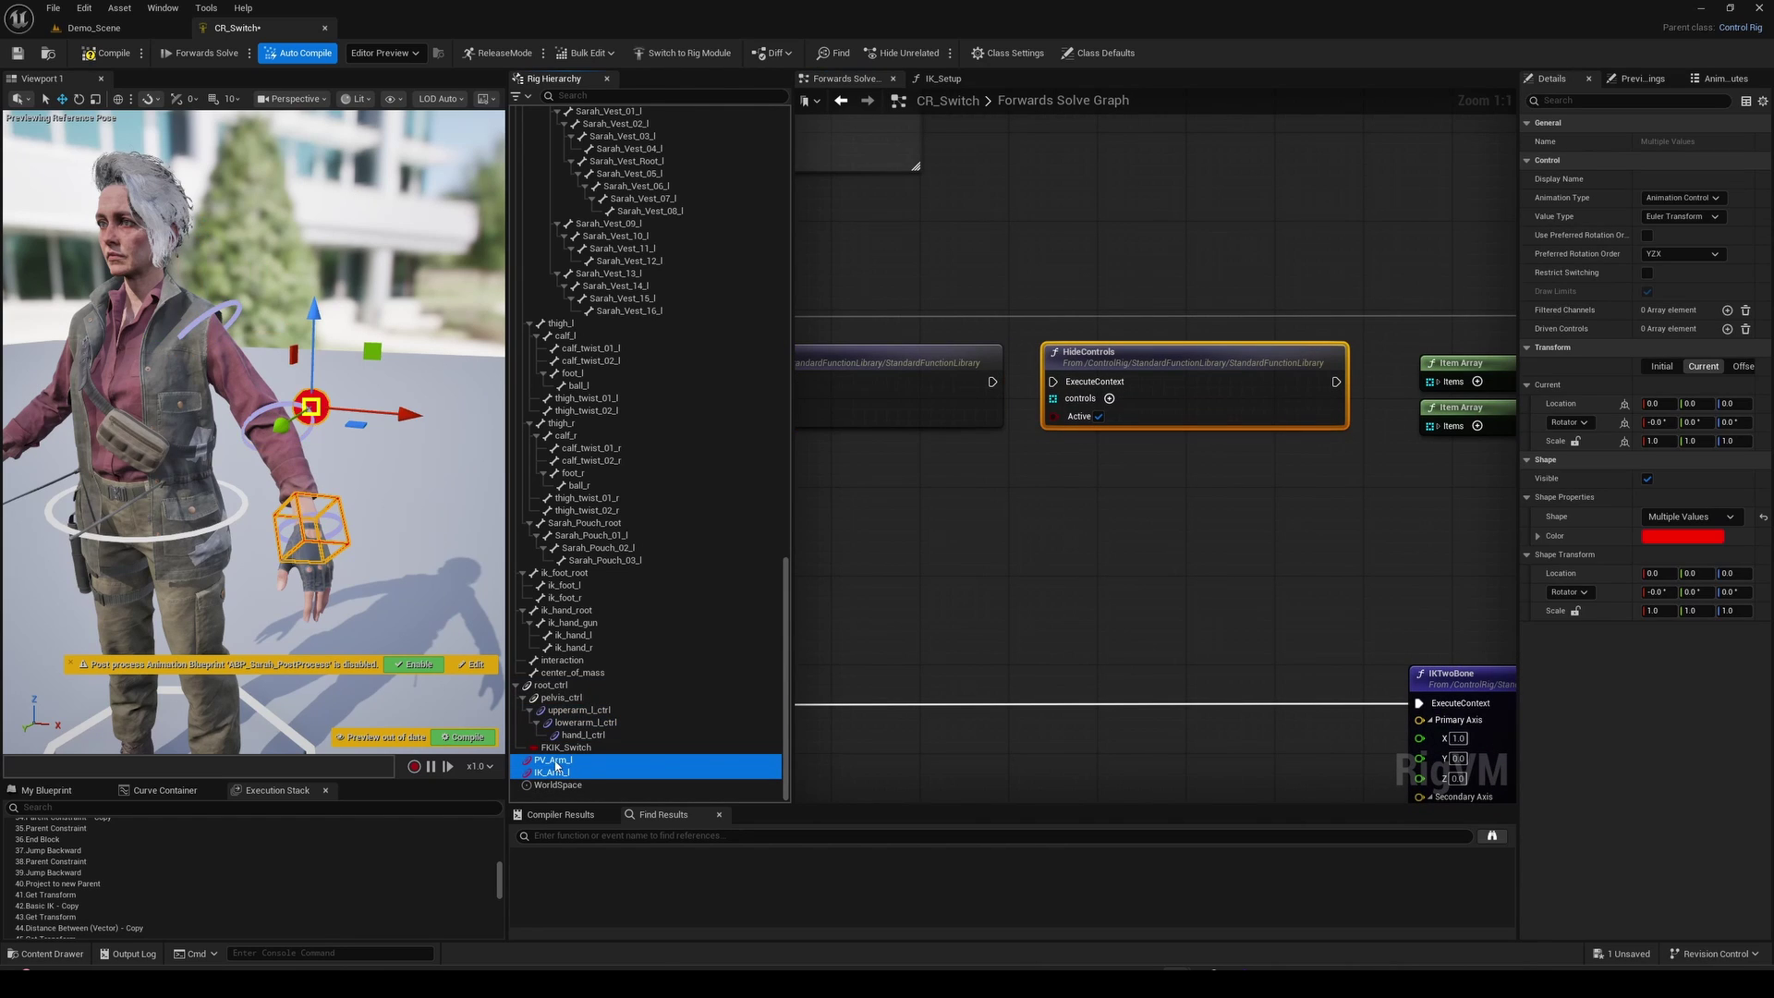
{"action": "left_click", "coordinate": [1024, 652]}
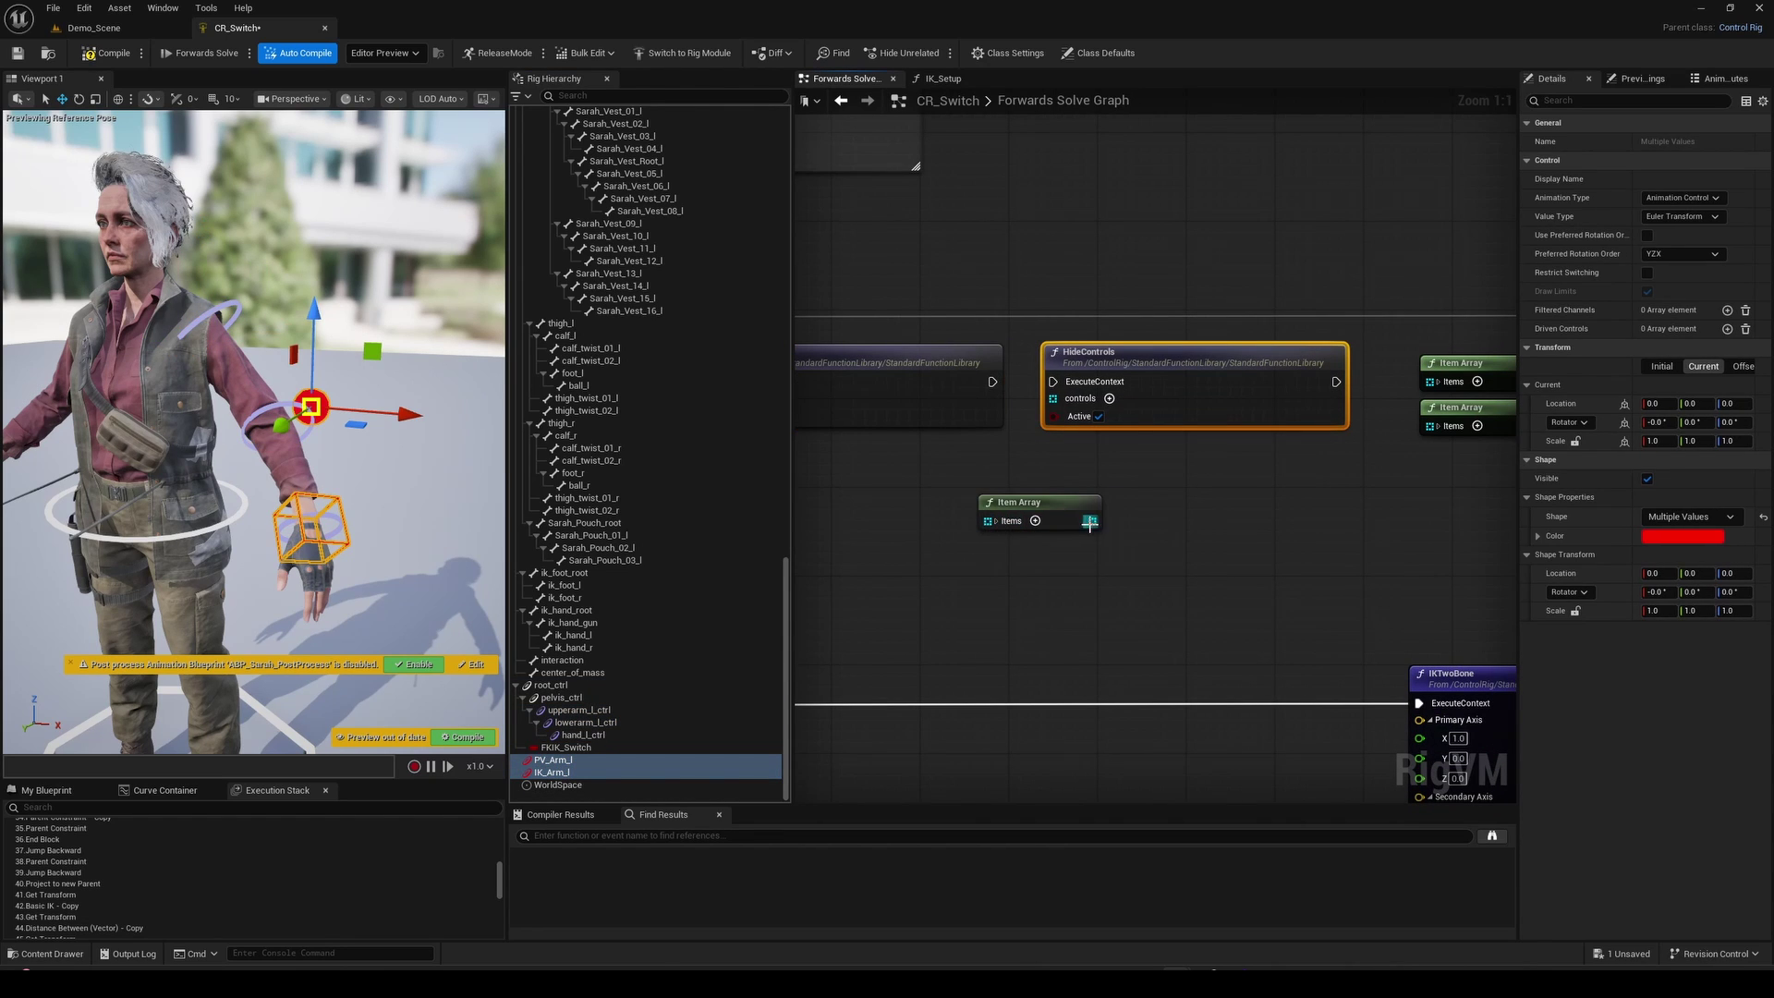
{"action": "left_click_drag", "start_coordinate": [1092, 520], "coordinate": [1052, 399]}
{"action": "left_click", "coordinate": [1086, 514]}
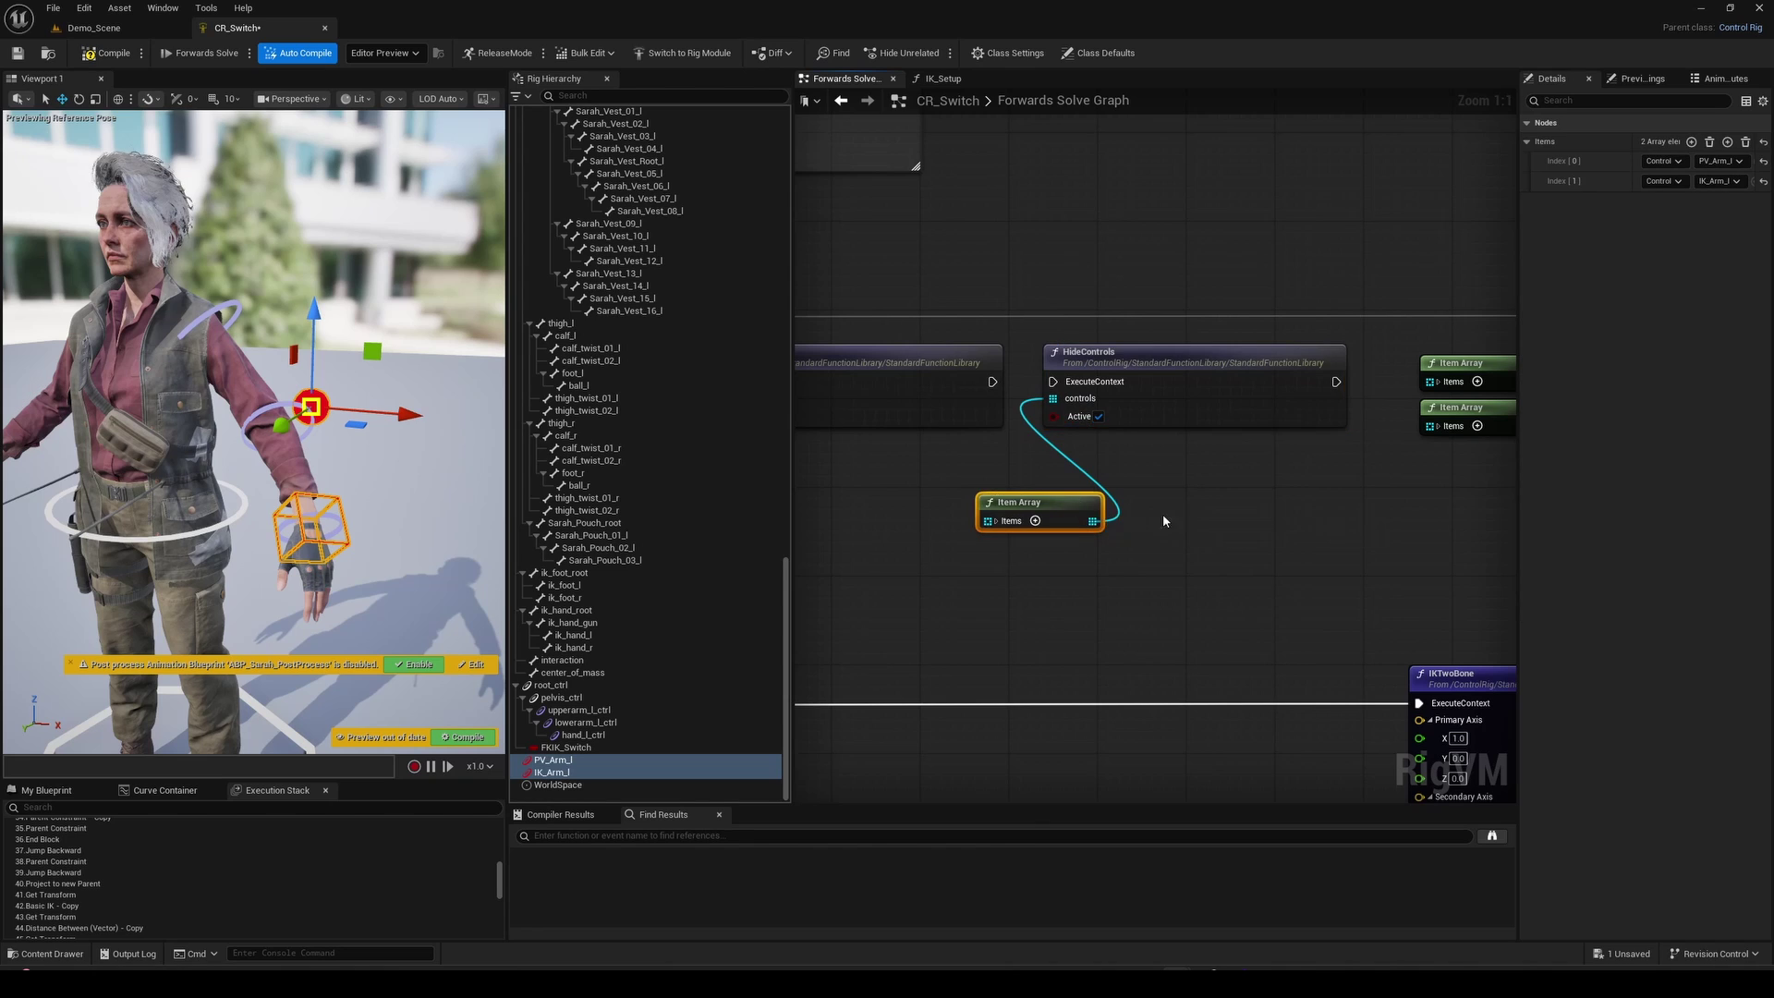
{"action": "left_click", "coordinate": [1100, 416]}
{"action": "left_click", "coordinate": [1137, 585]}
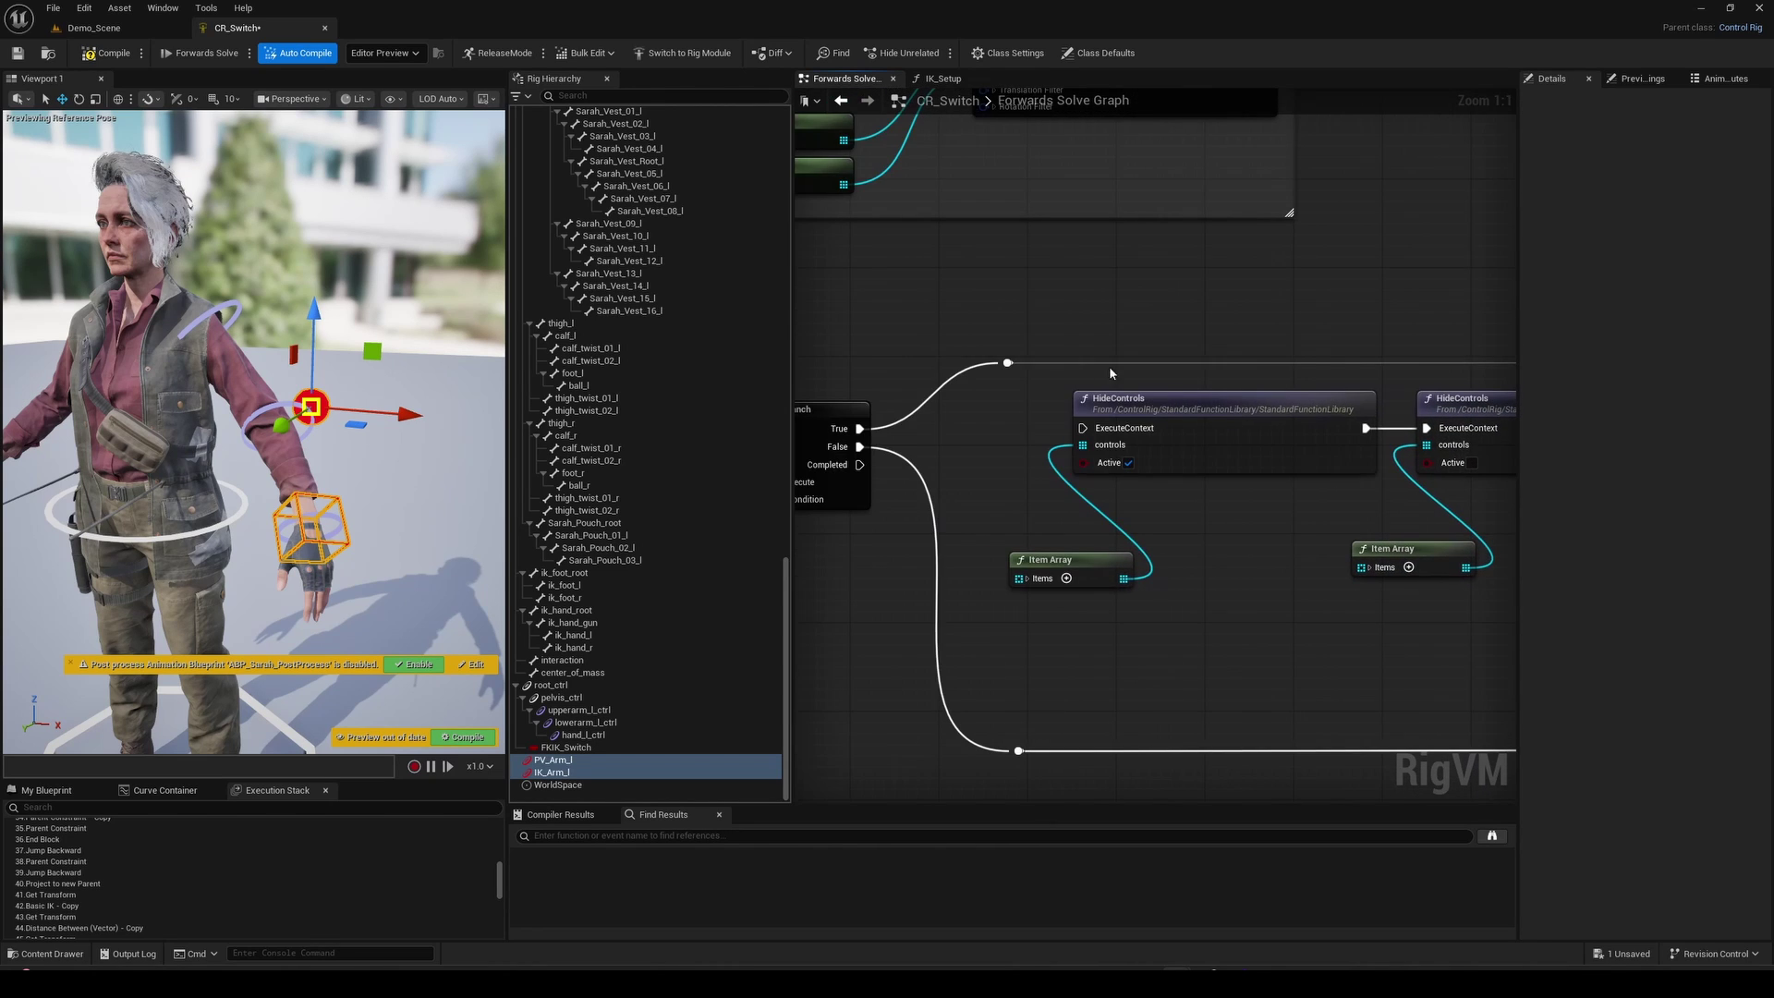
Connect the True branch to the first HideControls and align both HideControls nodes with their item arrays along the branch
{"action": "left_click_drag", "start_coordinate": [1008, 363], "coordinate": [1071, 427]}
{"action": "right_click_drag", "start_coordinate": [1222, 498], "coordinate": [603, 495]}
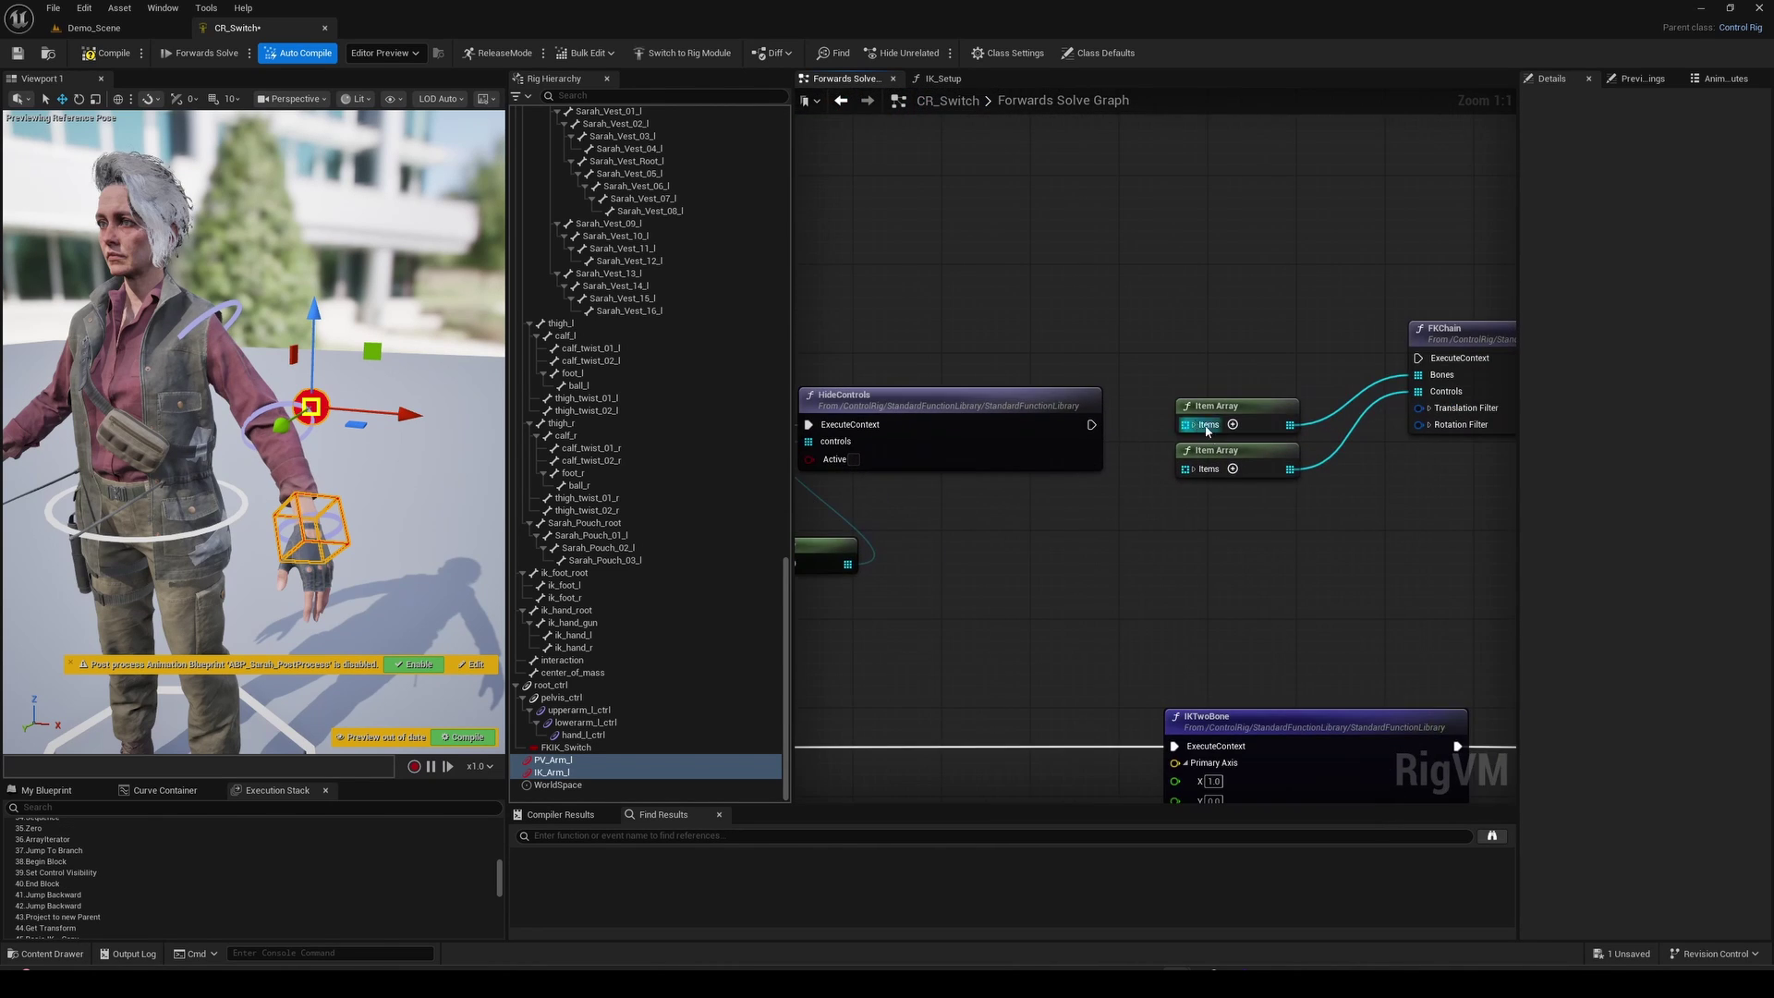
{"action": "right_click_drag", "start_coordinate": [1174, 547], "coordinate": [1604, 508]}
{"action": "left_click_drag", "start_coordinate": [1465, 566], "coordinate": [928, 392]}
{"action": "left_click_drag", "start_coordinate": [991, 364], "coordinate": [1018, 296]}
{"action": "left_click", "coordinate": [1007, 411]}
{"action": "left_click_drag", "start_coordinate": [930, 458], "coordinate": [926, 394]}
{"action": "left_click_drag", "start_coordinate": [1272, 454], "coordinate": [1310, 399]}
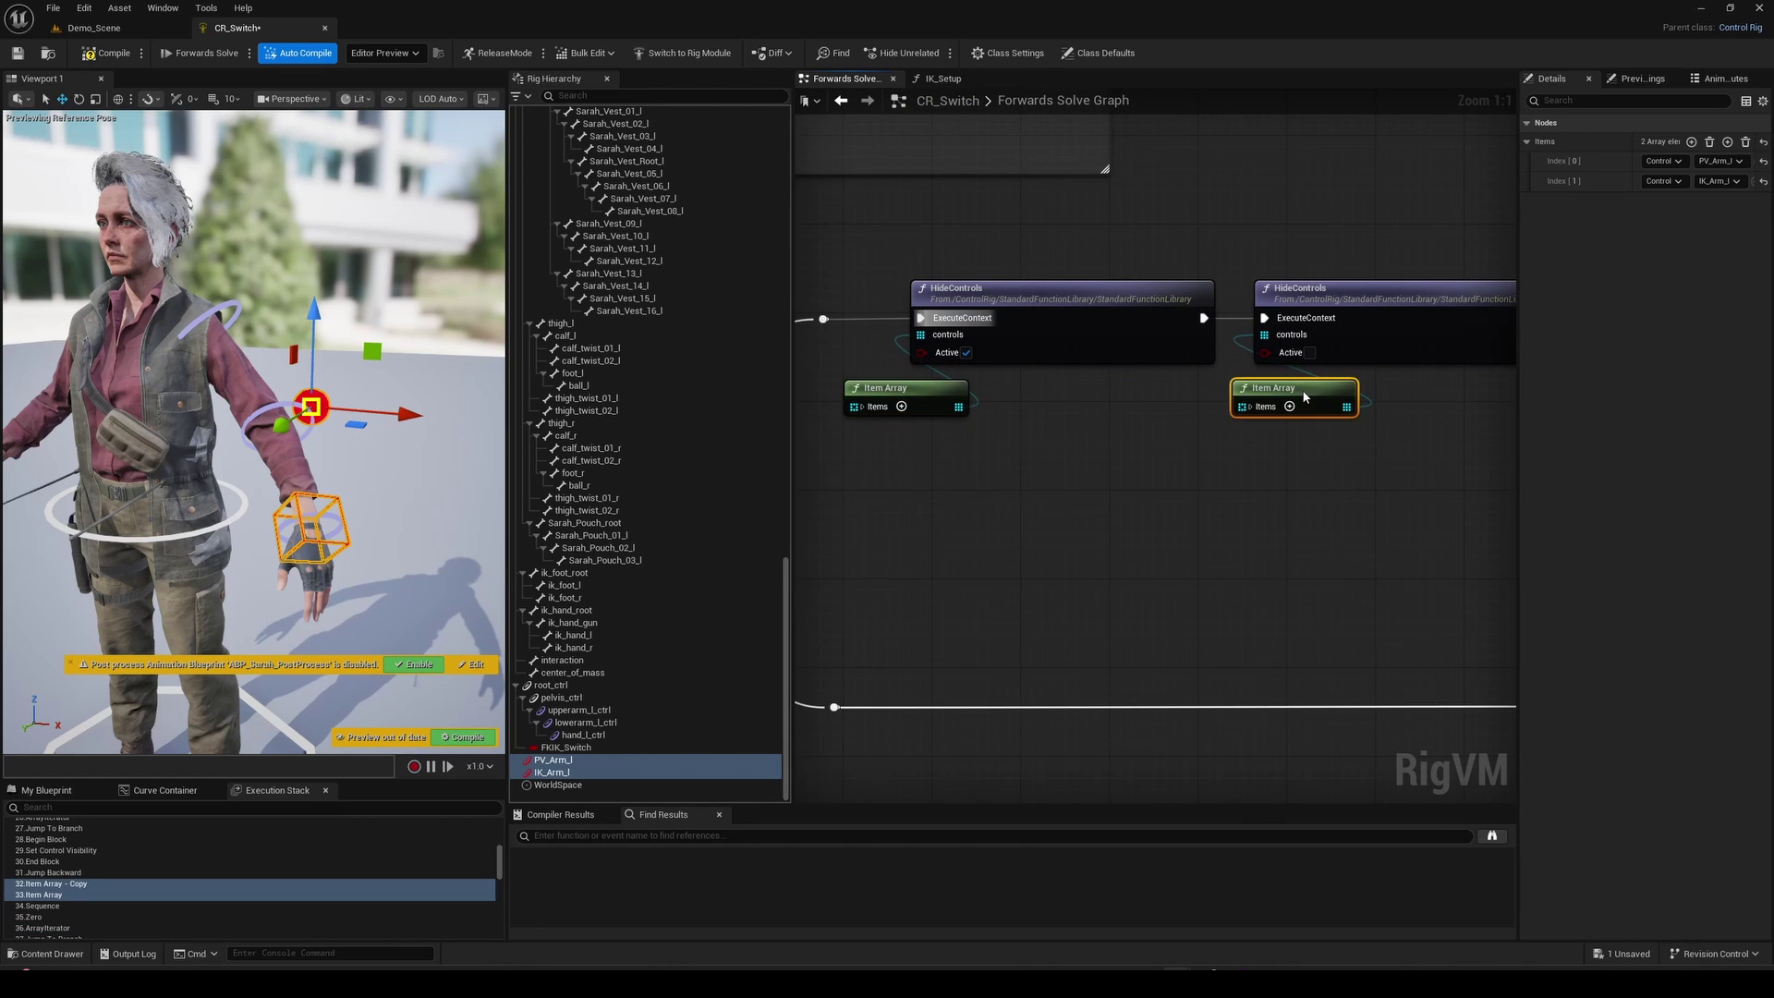
Duplicate both HideControls nodes with their item arrays and place the copies beside the False branch's reroute point
{"action": "left_click_drag", "start_coordinate": [1427, 453], "coordinate": [968, 265]}
{"action": "scroll", "coordinate": [1224, 540], "scroll_direction": "down", "scroll_amount": 1}
{"action": "right_click_drag", "start_coordinate": [1224, 540], "coordinate": [1063, 417]}
{"action": "key", "text": "ctrl+c"}
{"action": "left_click", "coordinate": [1016, 503]}
{"action": "right_click_drag", "start_coordinate": [1001, 511], "coordinate": [1057, 376]}
{"action": "key", "text": "ctrl+v"}
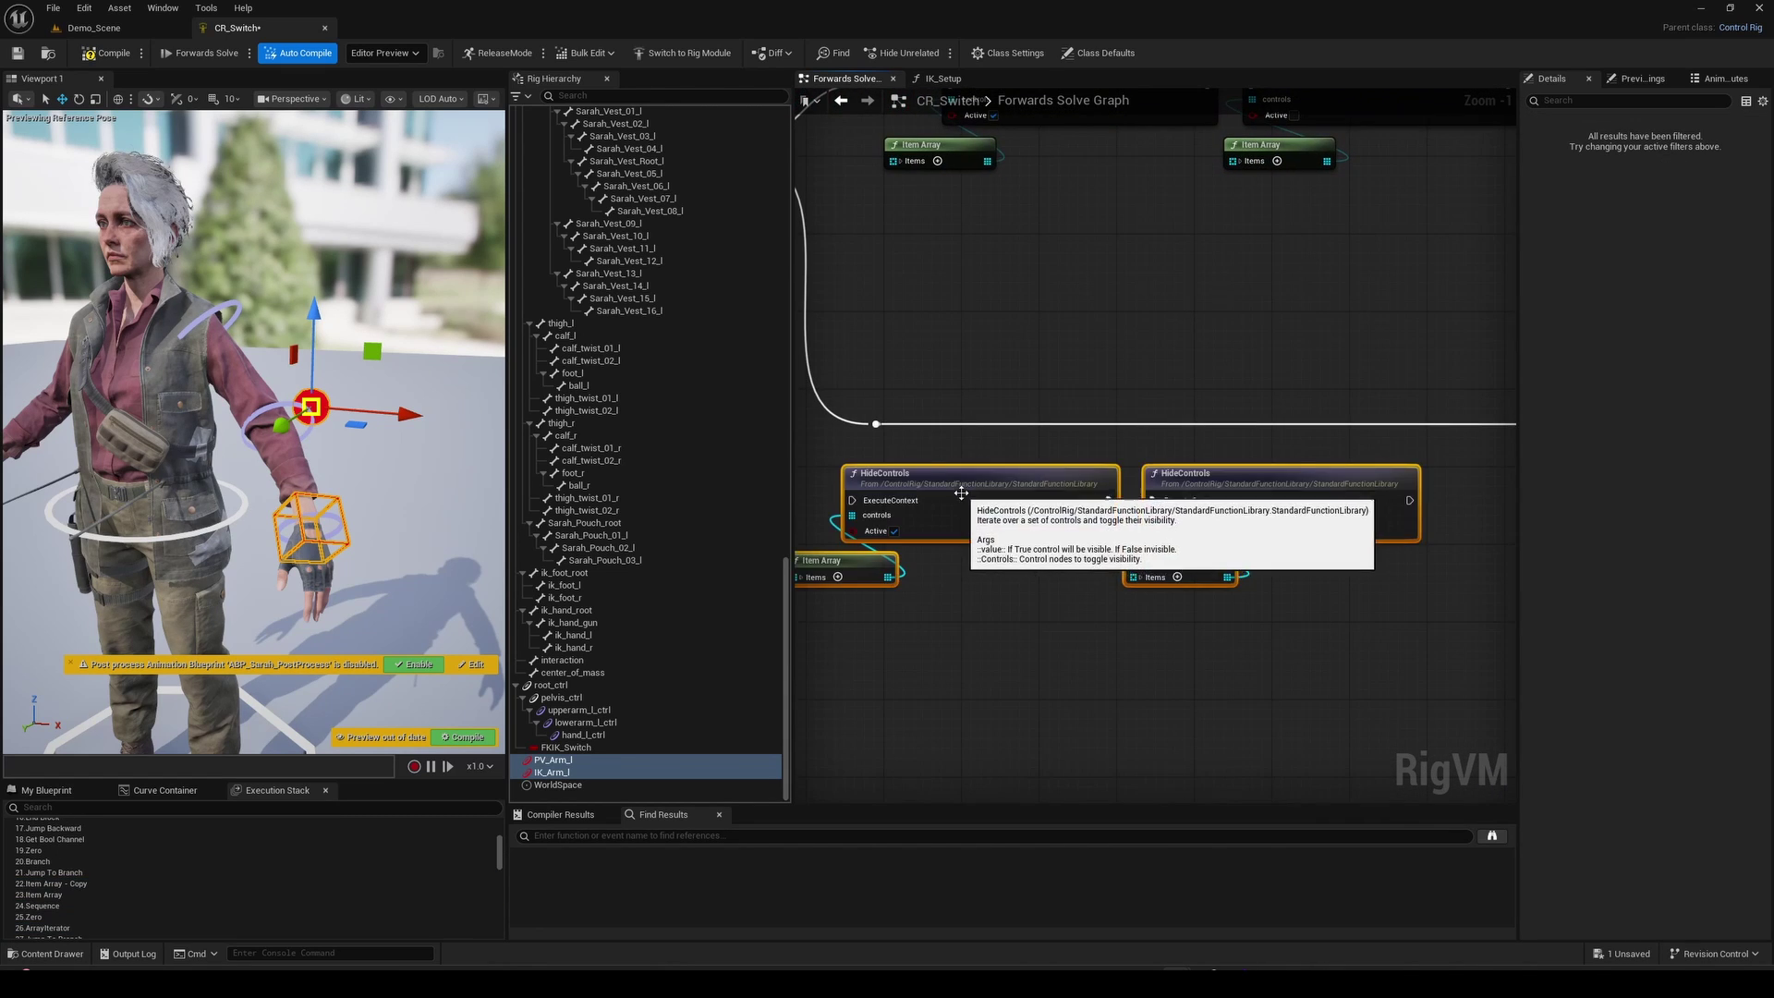
{"action": "left_click_drag", "start_coordinate": [958, 488], "coordinate": [1035, 448]}
Route the False branch through the two copied HideControls nodes into IKTwoBone, aligning the copies with the execution line
{"action": "left_click", "coordinate": [880, 427], "text": "alt"}
{"action": "left_click_drag", "start_coordinate": [877, 424], "coordinate": [933, 464]}
{"action": "left_click_drag", "start_coordinate": [1329, 594], "coordinate": [895, 404]}
{"action": "left_click_drag", "start_coordinate": [1043, 449], "coordinate": [1055, 411]}
{"action": "left_click", "coordinate": [1068, 518]}
{"action": "right_click_drag", "start_coordinate": [1367, 532], "coordinate": [1124, 515]}
{"action": "left_click_drag", "start_coordinate": [1257, 407], "coordinate": [1310, 408]}
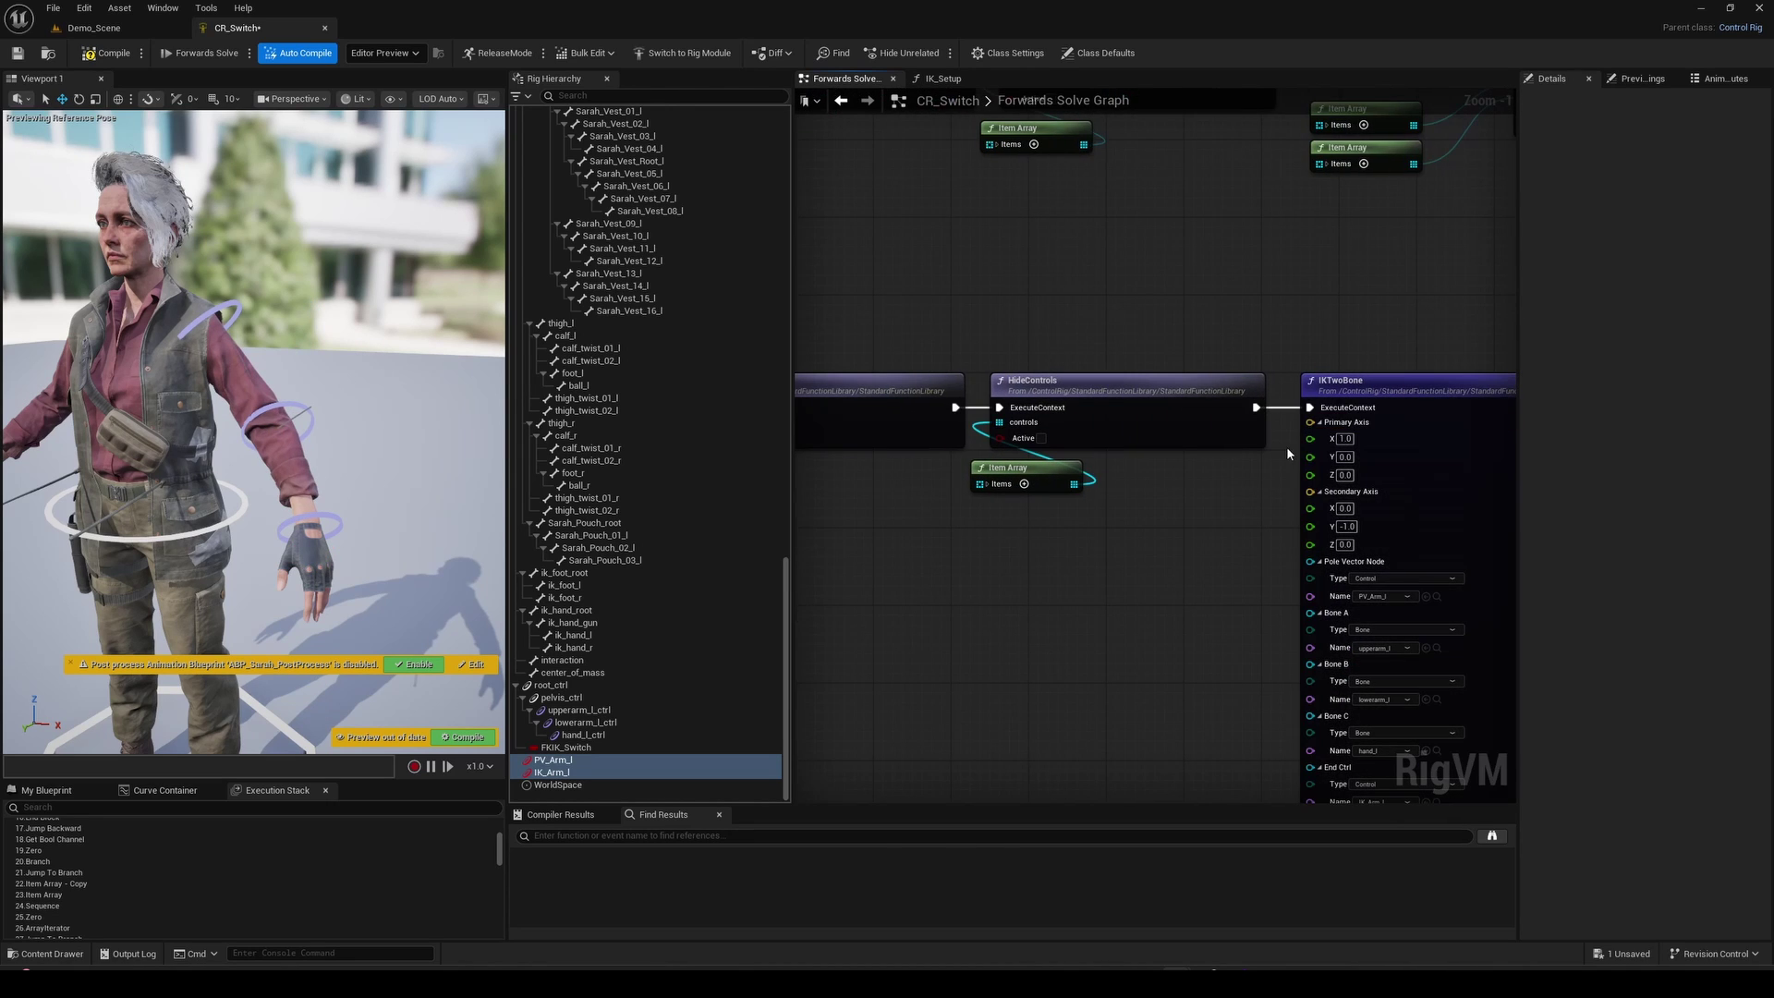
On the False branch, disable Active for the FK HideControls, enable it for the IK HideControls, and save the rig
{"action": "right_click_drag", "start_coordinate": [831, 554], "coordinate": [1068, 561]}
{"action": "left_click", "coordinate": [977, 445]}
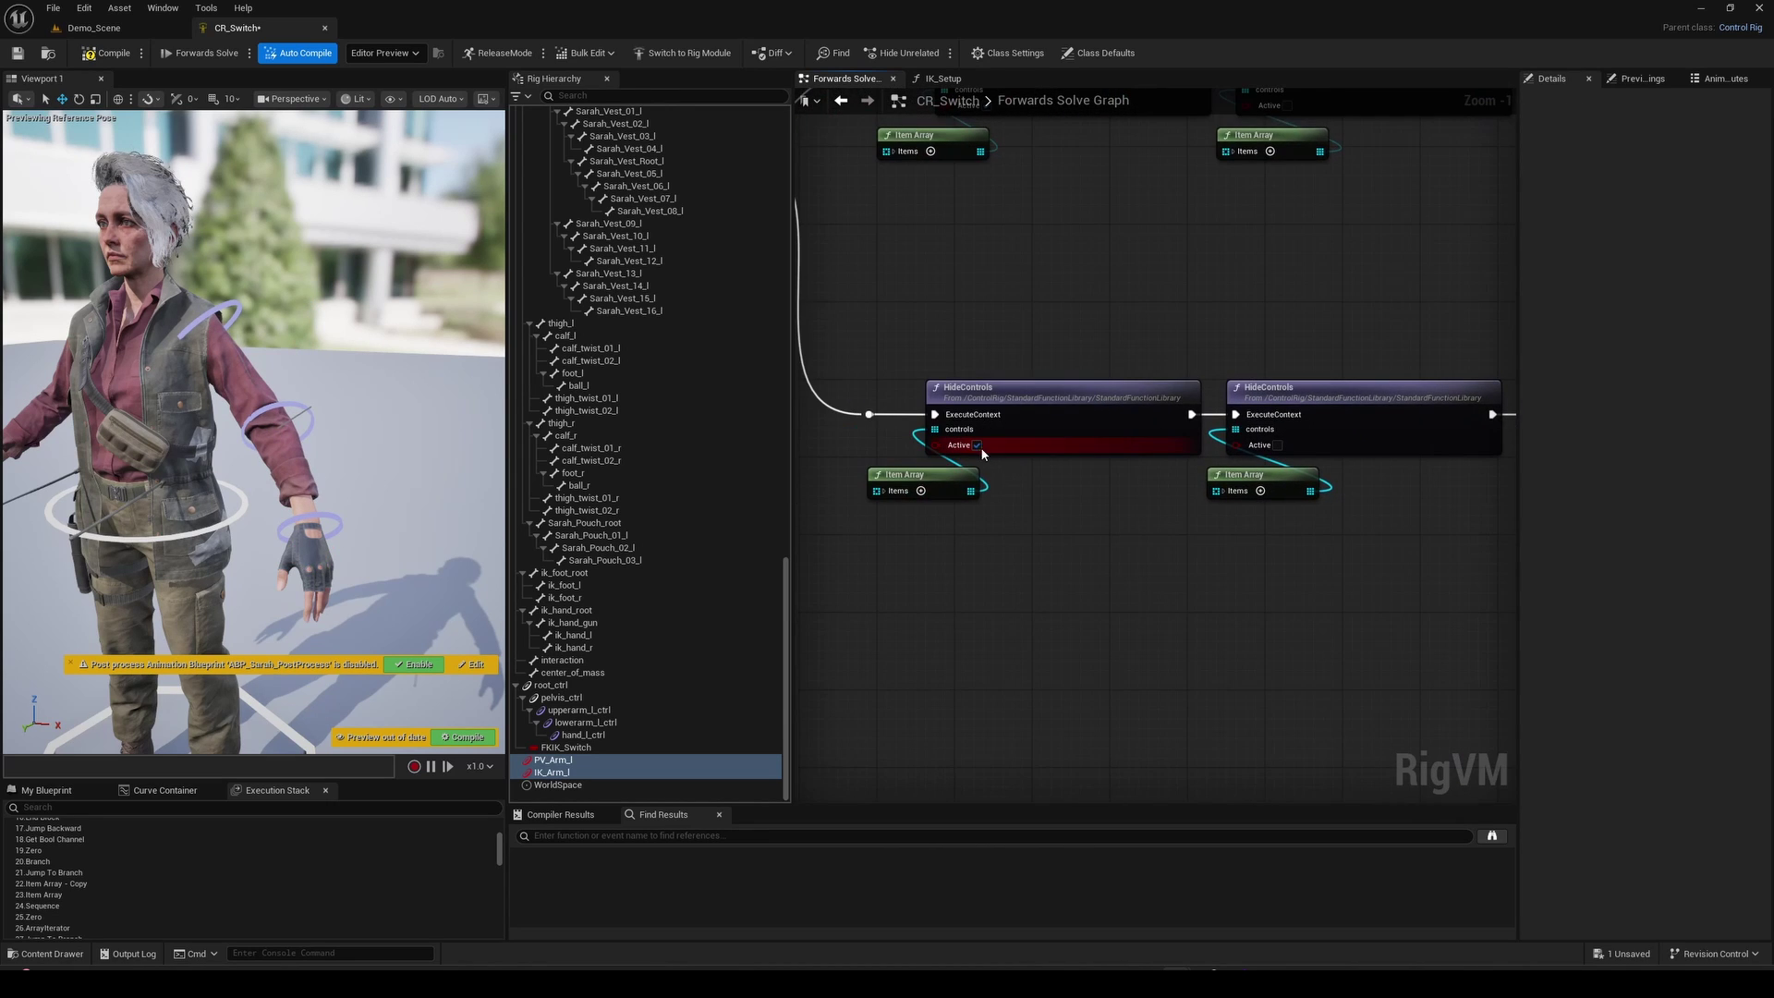
{"action": "left_click", "coordinate": [1278, 446]}
{"action": "left_click", "coordinate": [274, 203]}
{"action": "key", "text": "ctrl+s"}
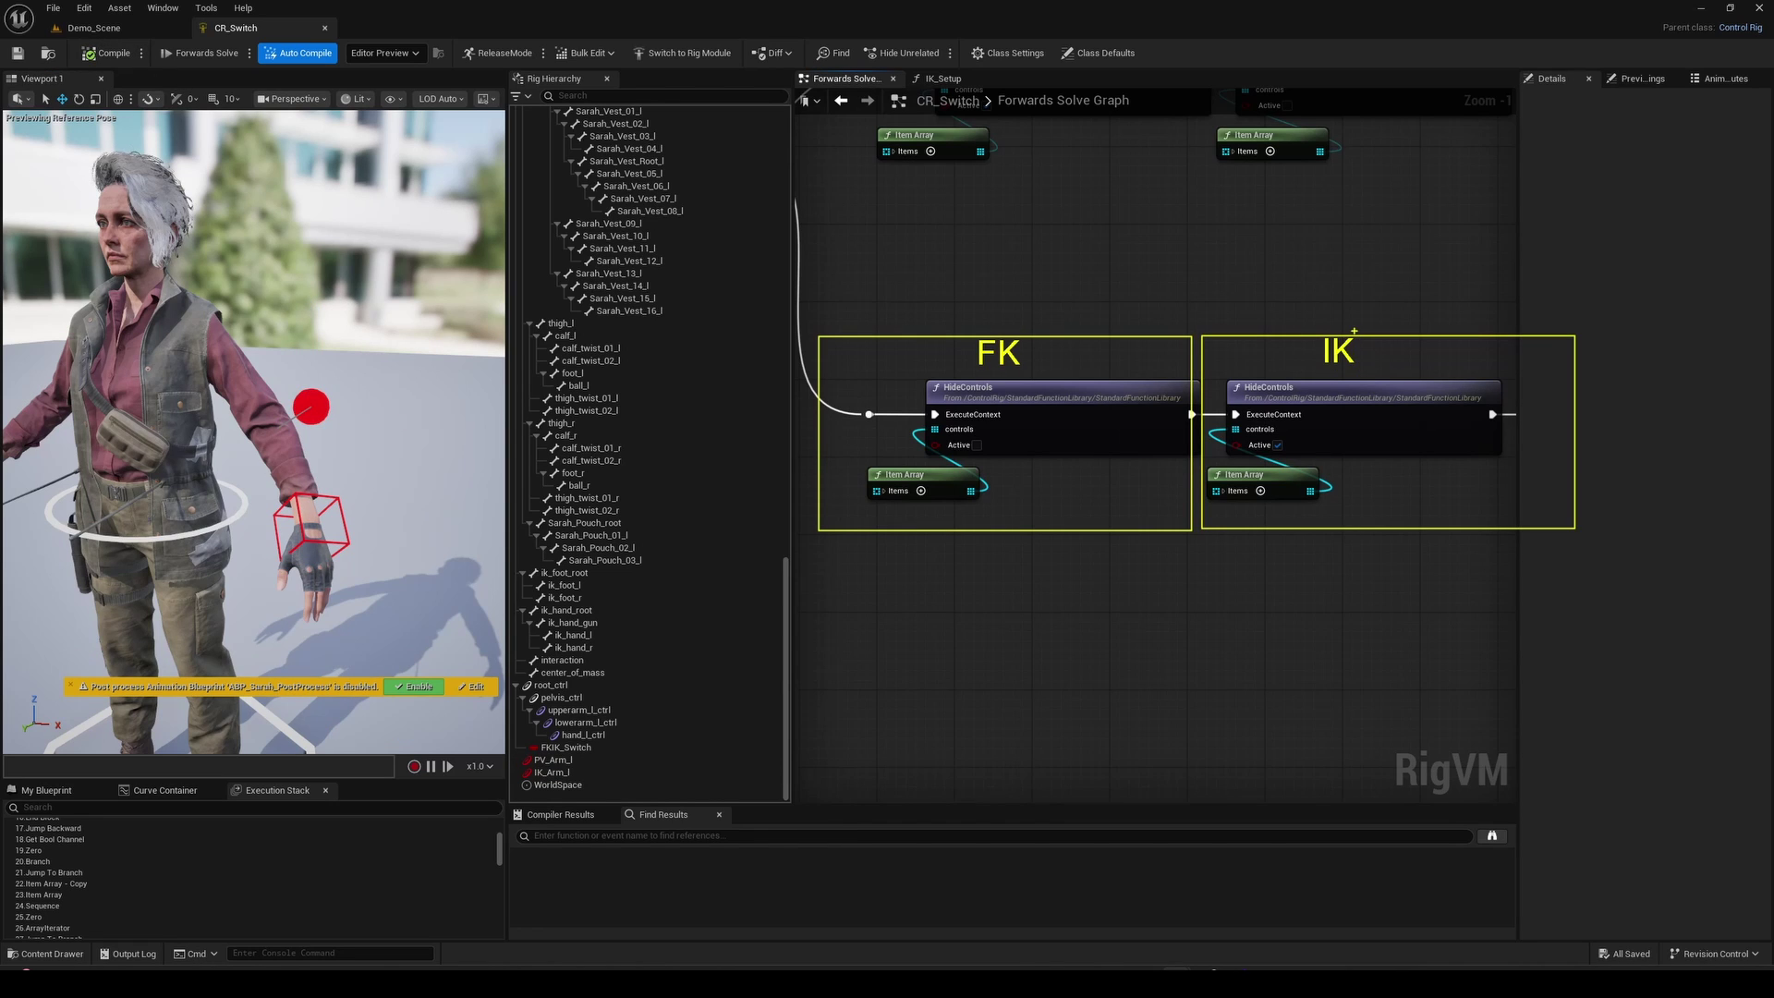
Toggle FKIK_Switch on root_ctrl to test the visibility of the FK and IK controls
{"action": "left_click", "coordinate": [551, 685]}
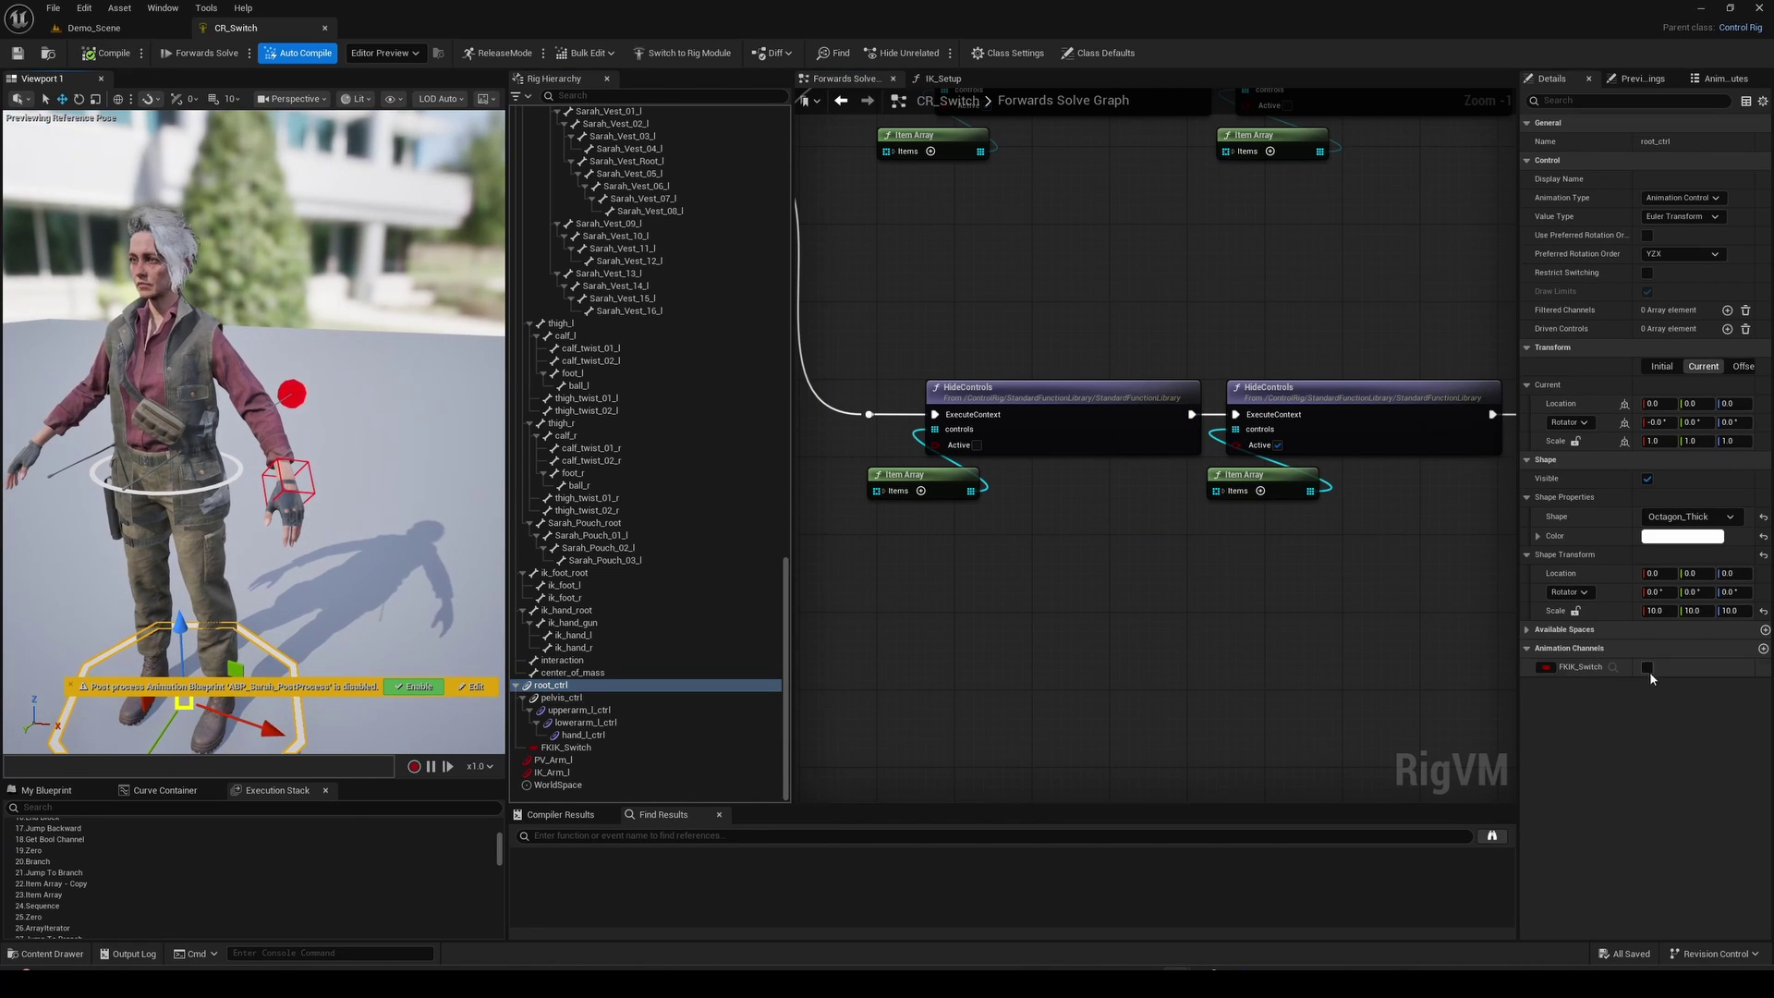
{"action": "left_click", "coordinate": [1648, 667]}
{"action": "scroll", "coordinate": [1216, 336], "scroll_direction": "down", "scroll_amount": 5}
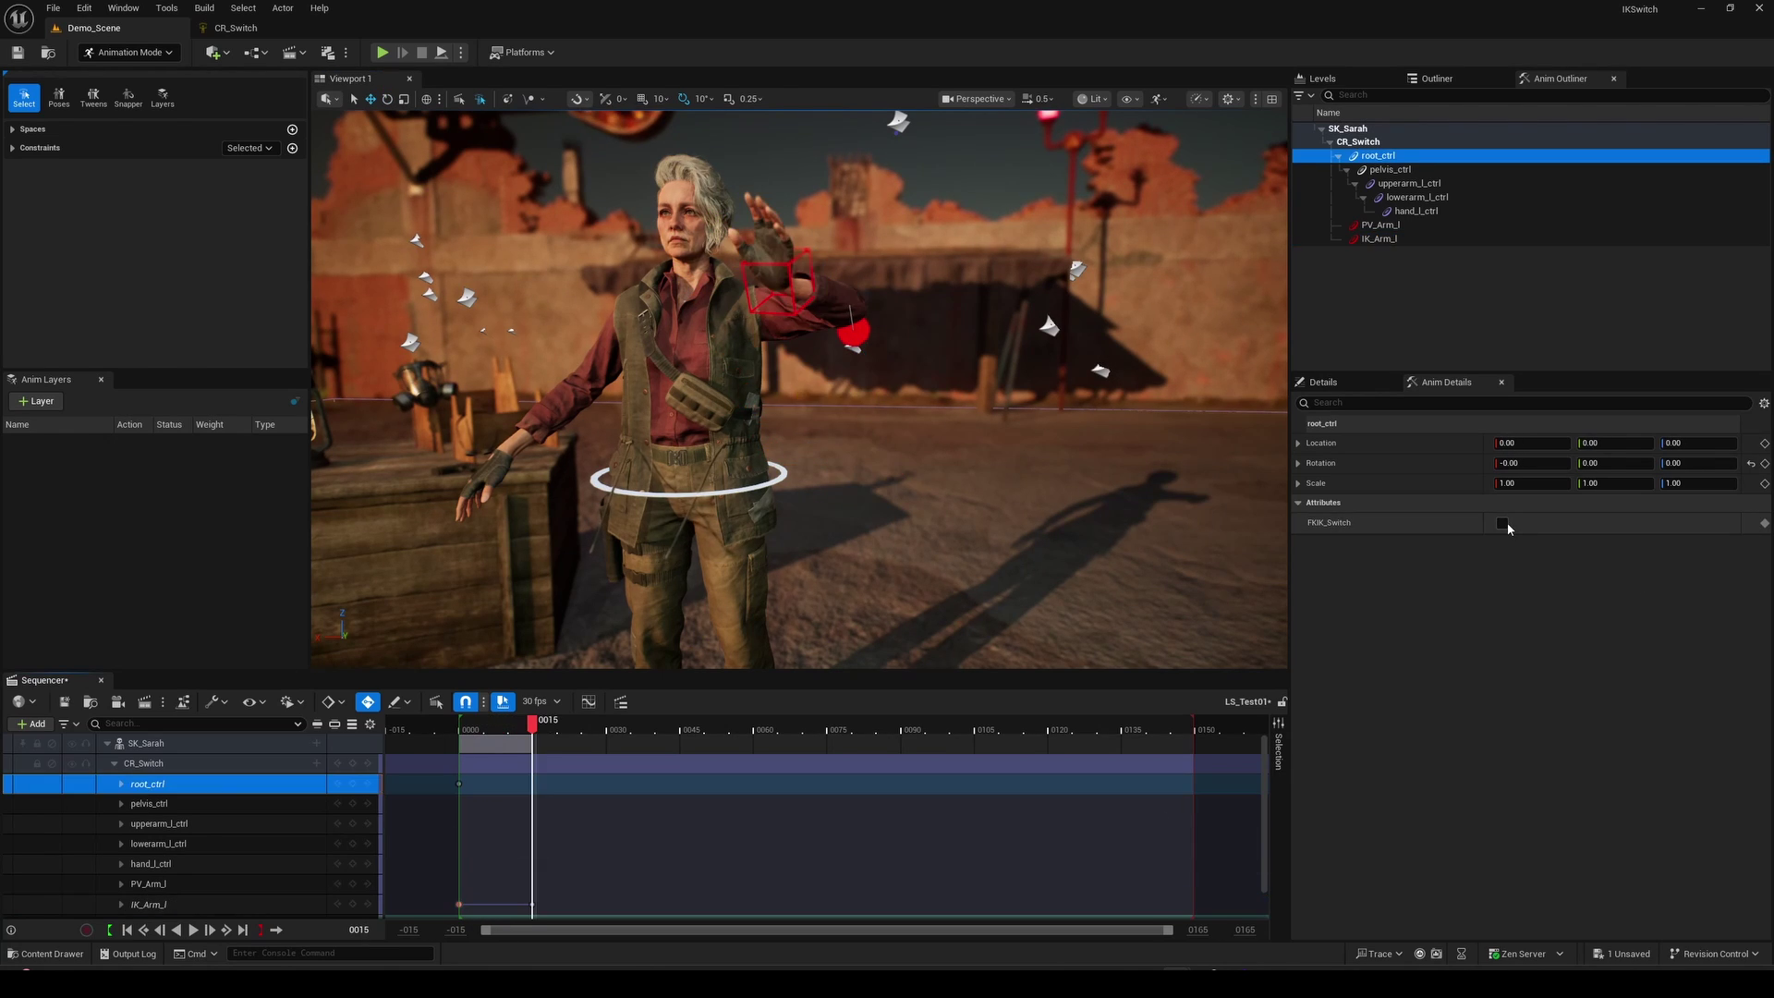
In Demo_Scene, enable root_ctrl's FKIK_Switch at frame 0015 and scrub the sequence to check the arm switching
{"action": "left_click", "coordinate": [1505, 523]}
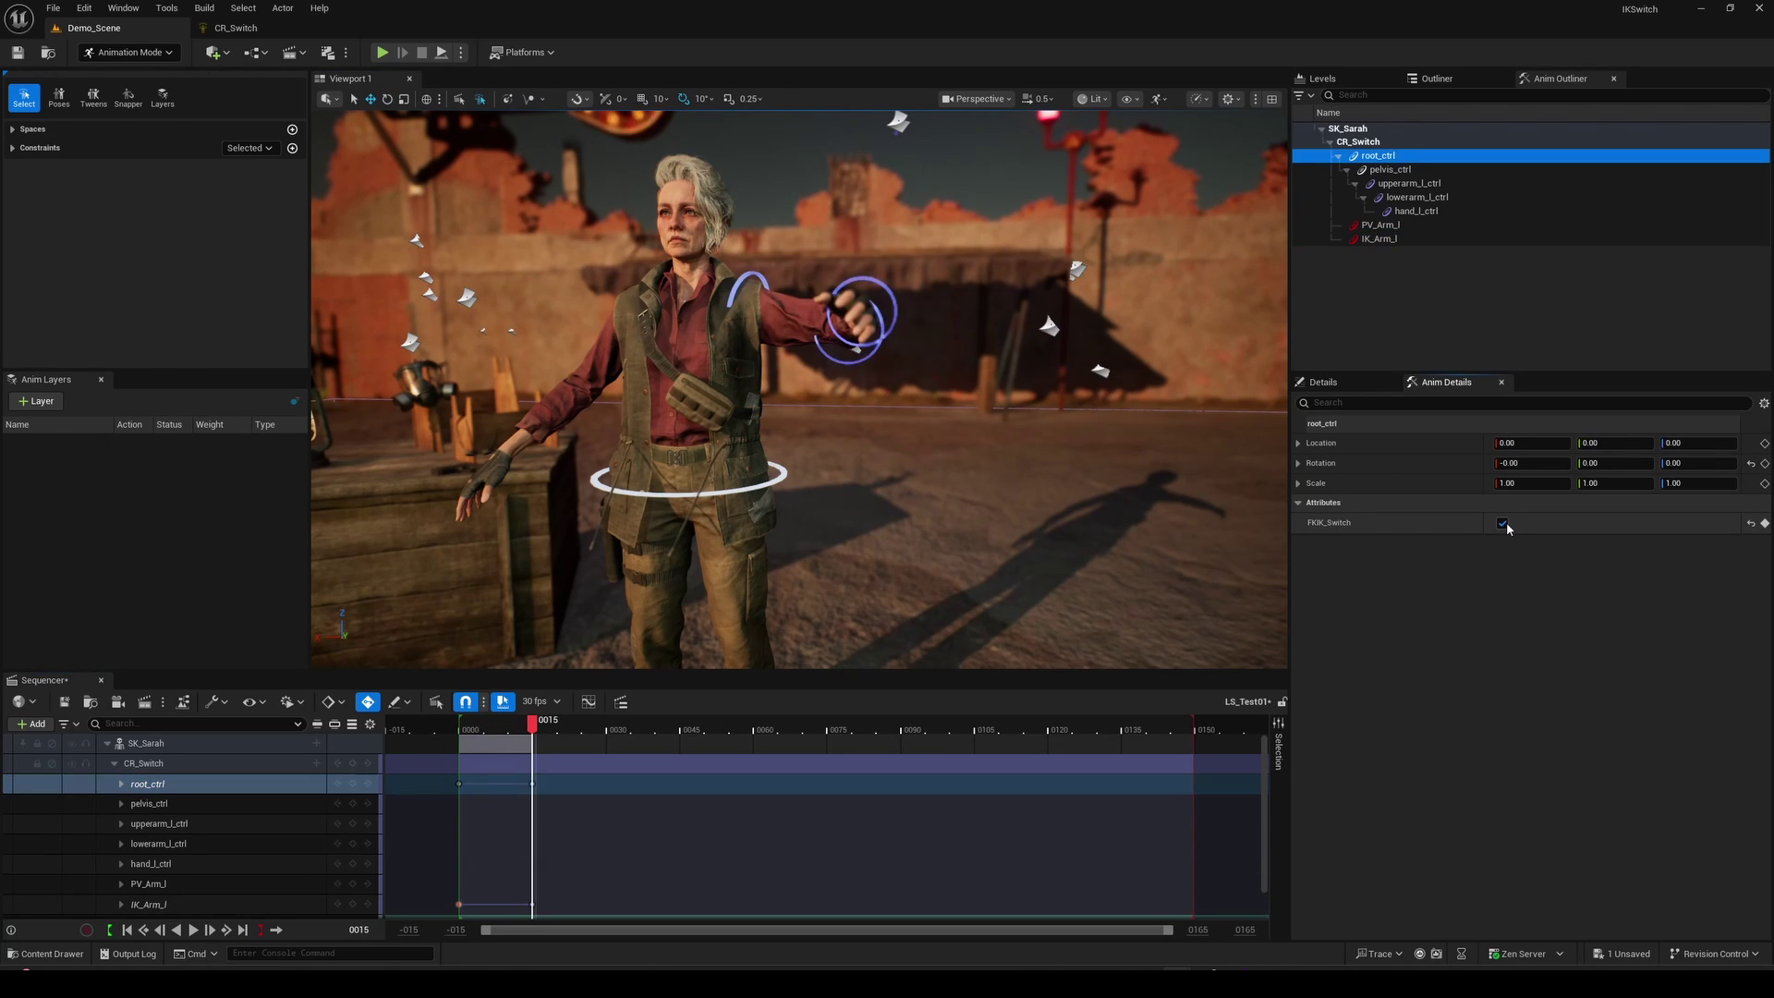
{"action": "left_click_drag", "start_coordinate": [534, 728], "coordinate": [462, 730]}
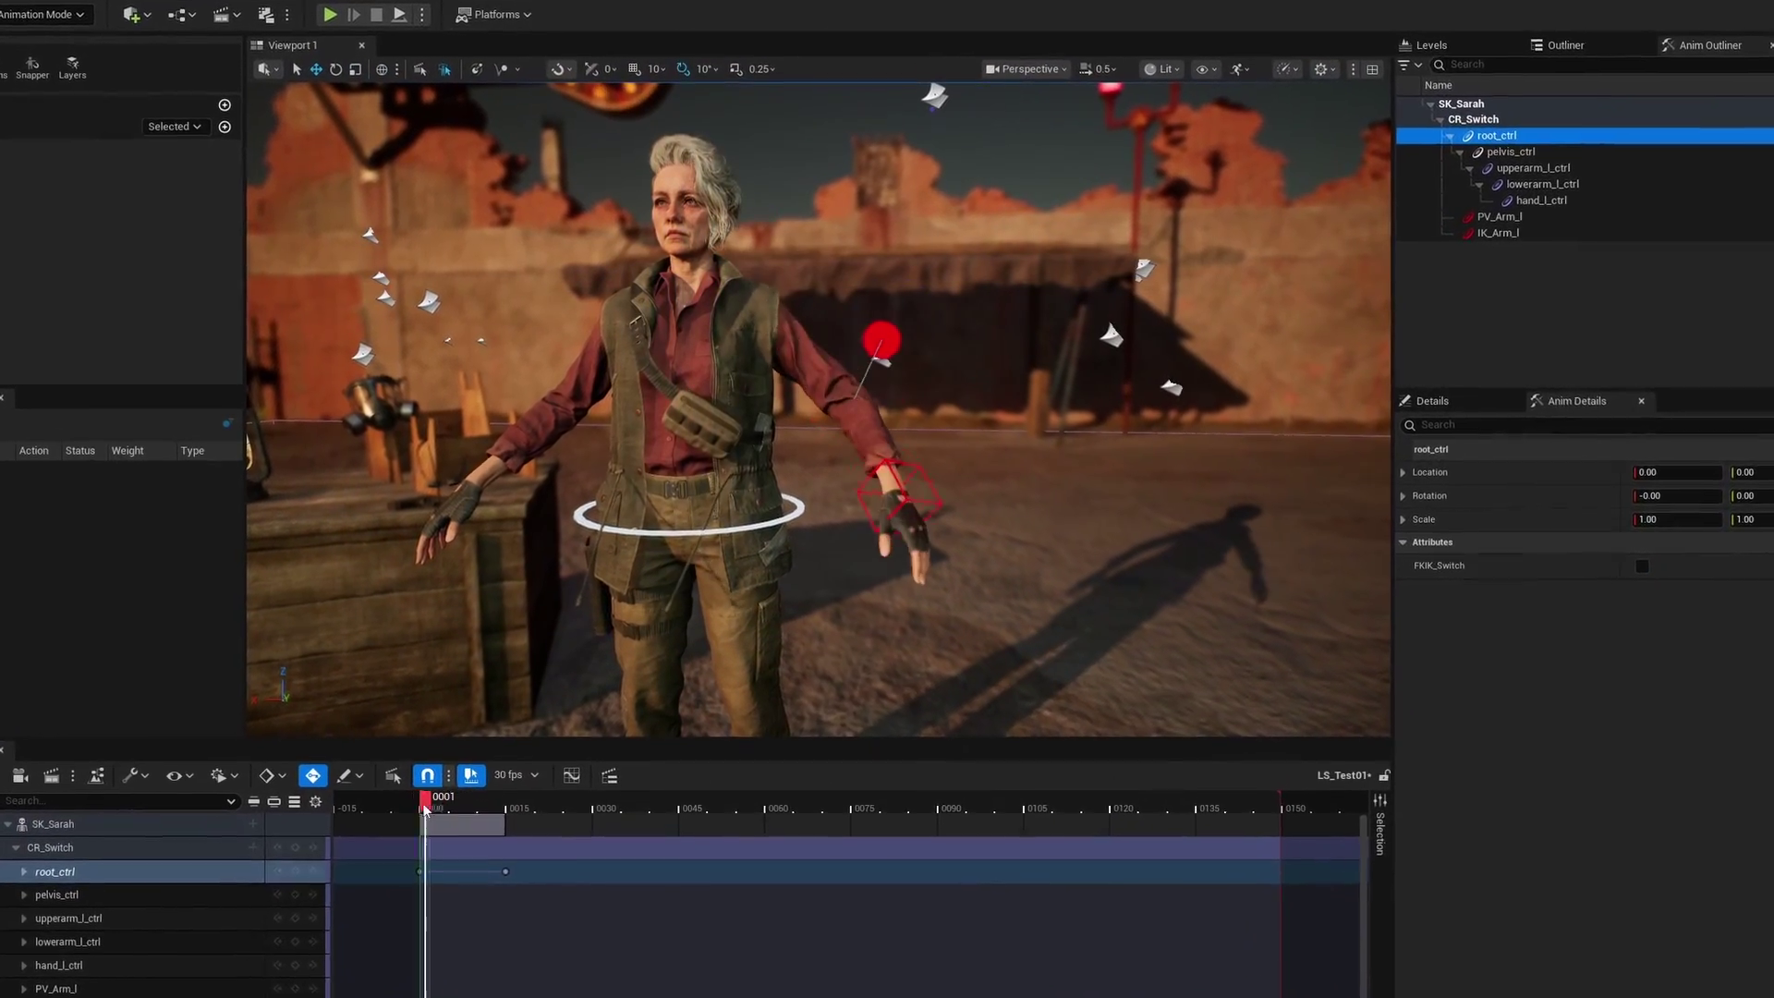
{"action": "left_click_drag", "start_coordinate": [425, 811], "coordinate": [466, 807]}
{"action": "left_click_drag", "start_coordinate": [418, 920], "coordinate": [371, 921]}
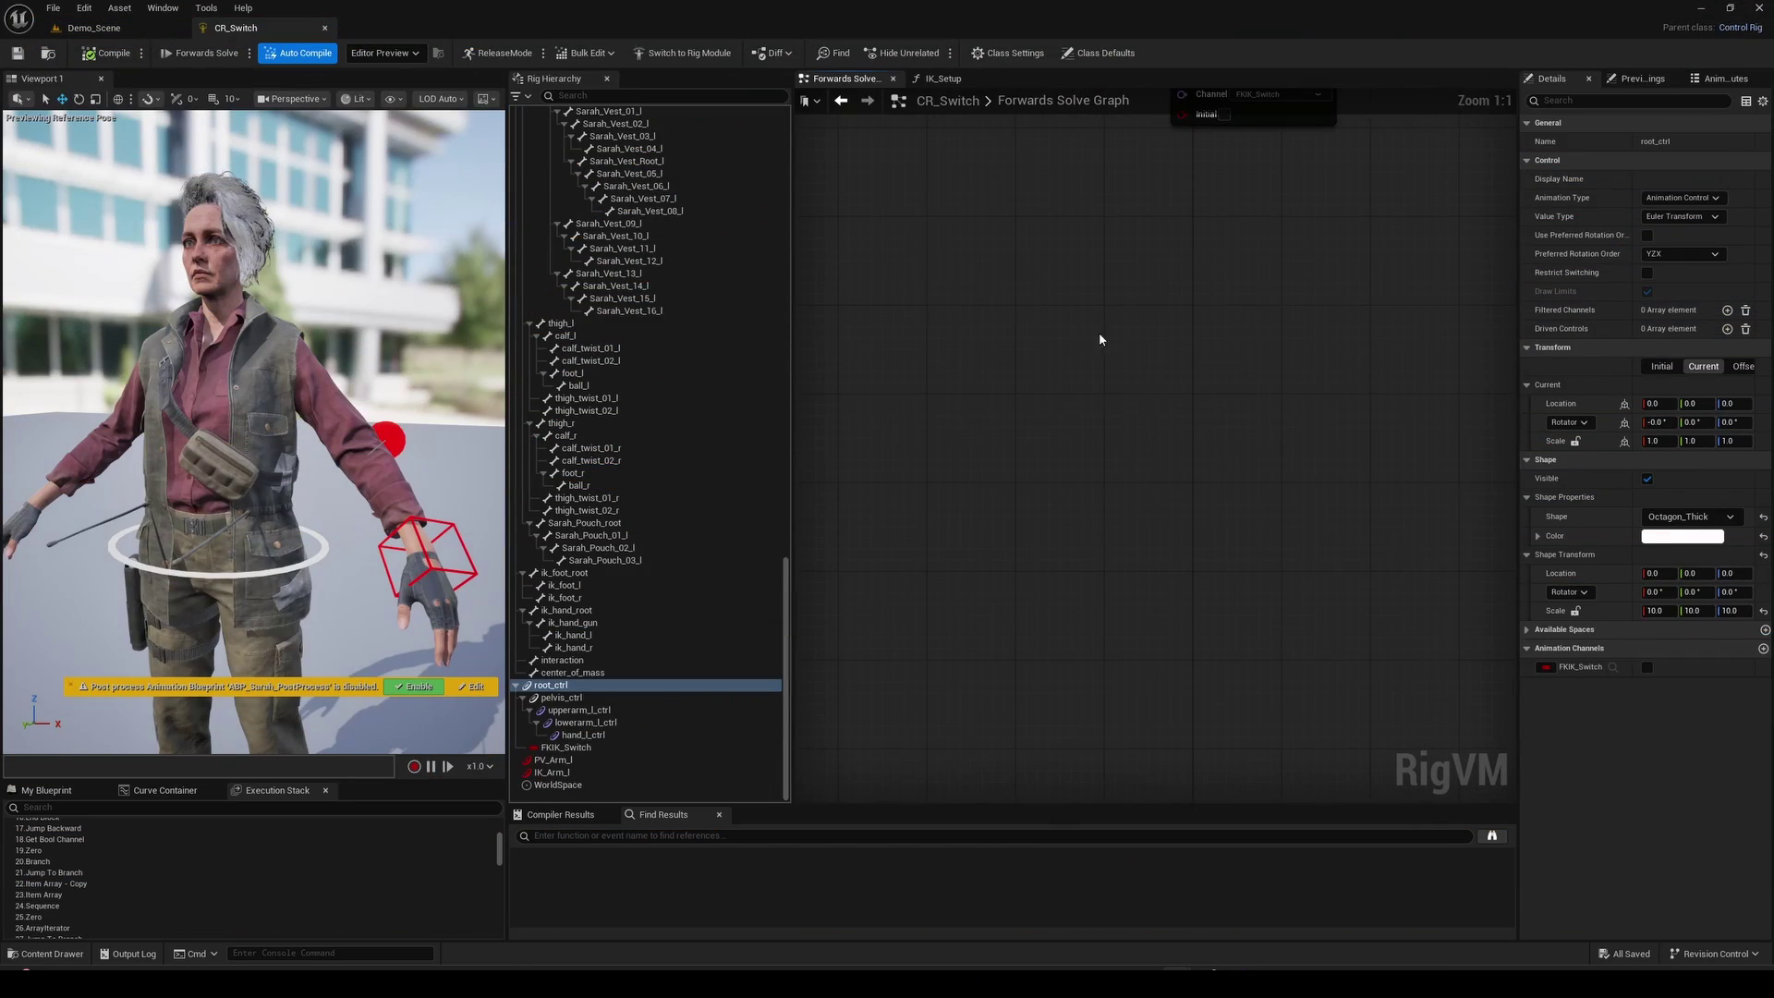
Add a Send Event node to CR_Switch's Forwards Solve Graph
{"action": "right_click", "coordinate": [1035, 346]}
{"action": "type", "text": "Send Event"}
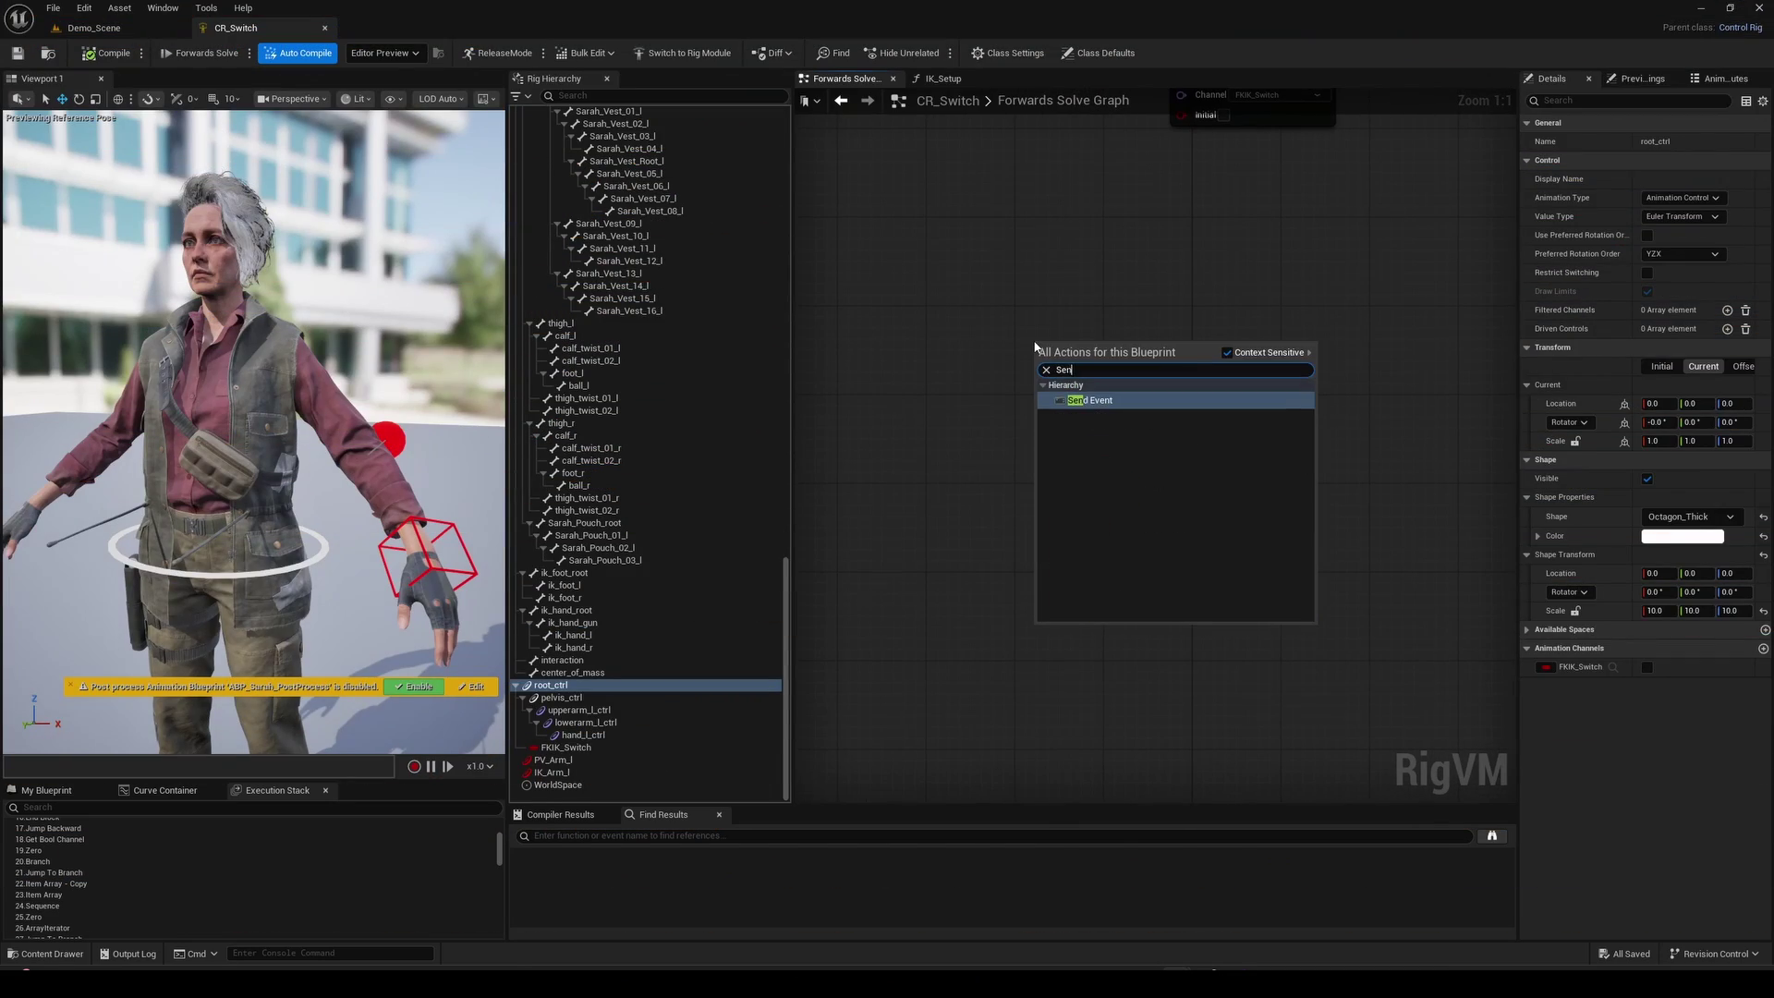
{"action": "left_click", "coordinate": [1090, 401]}
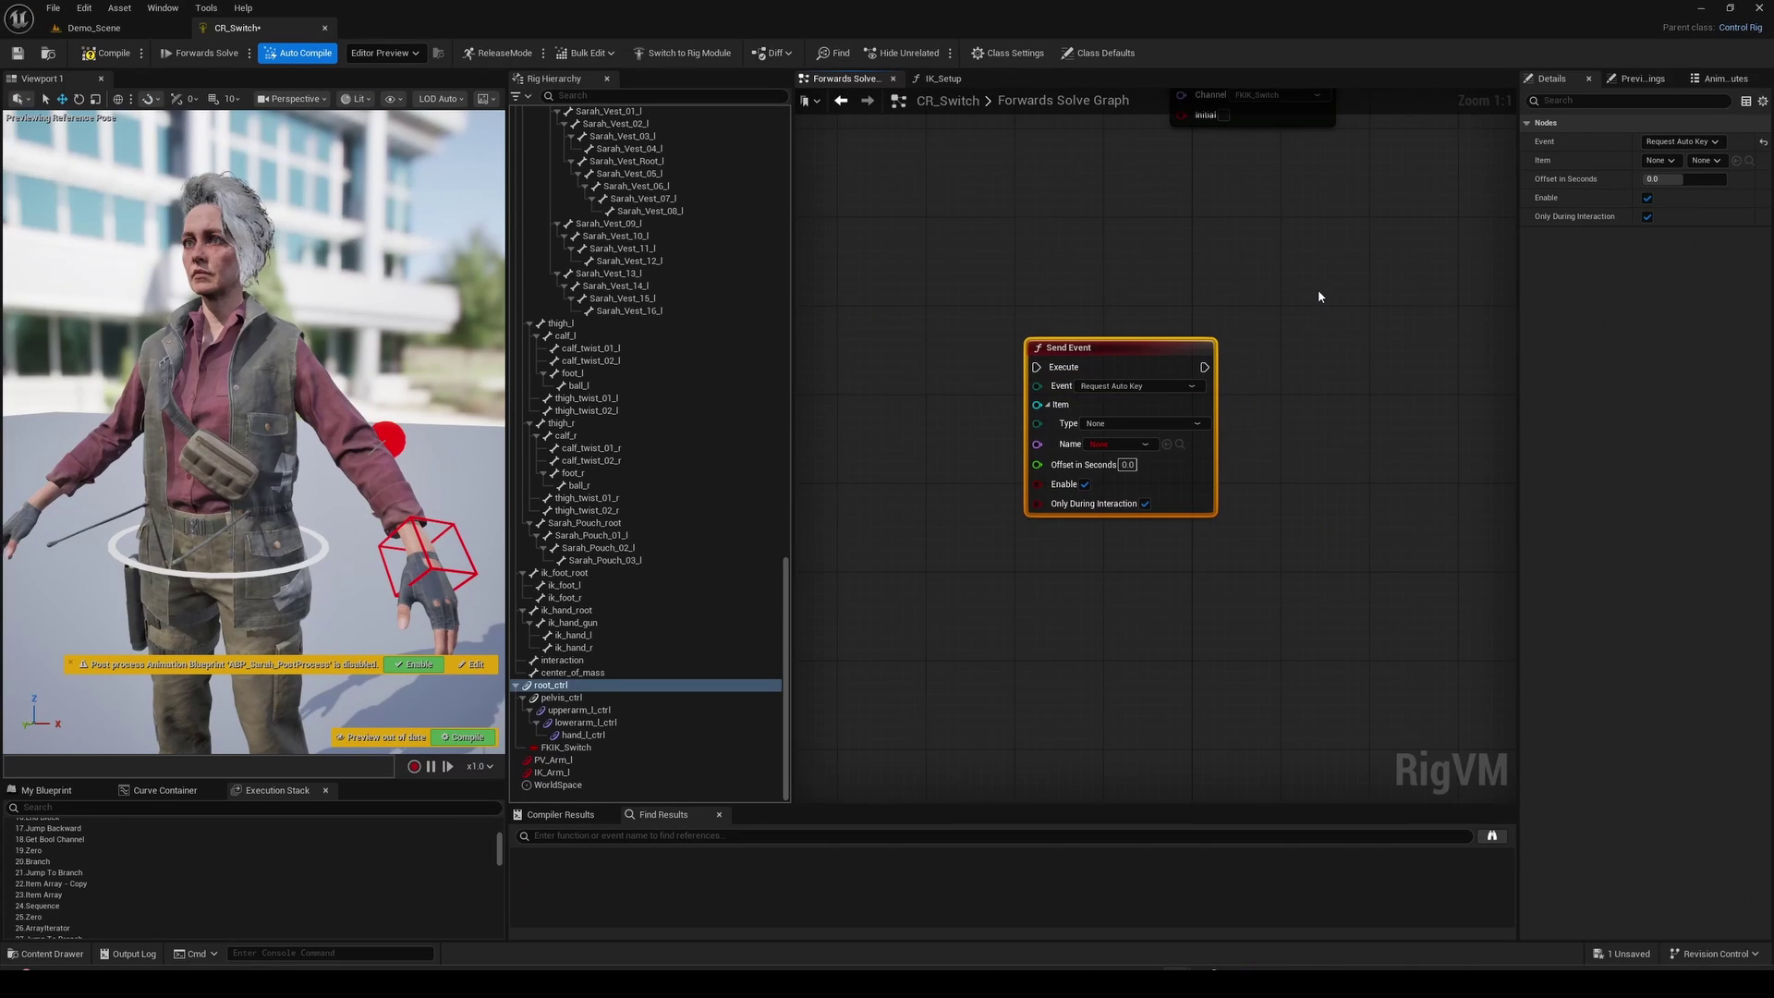
Add an output pin C to the Sequence node that follows Forwards Solve
{"action": "mouse_move", "coordinate": [1304, 292]}
{"action": "right_mouse_down"}
{"action": "mouse_move", "coordinate": [1068, 508]}
{"action": "mouse_move", "coordinate": [1053, 642]}
{"action": "right_mouse_up"}
{"action": "right_click_drag", "start_coordinate": [968, 395], "coordinate": [1155, 454]}
{"action": "left_click_drag", "start_coordinate": [952, 181], "coordinate": [881, 237]}
{"action": "scroll", "coordinate": [1167, 370], "scroll_direction": "up", "scroll_amount": 3}
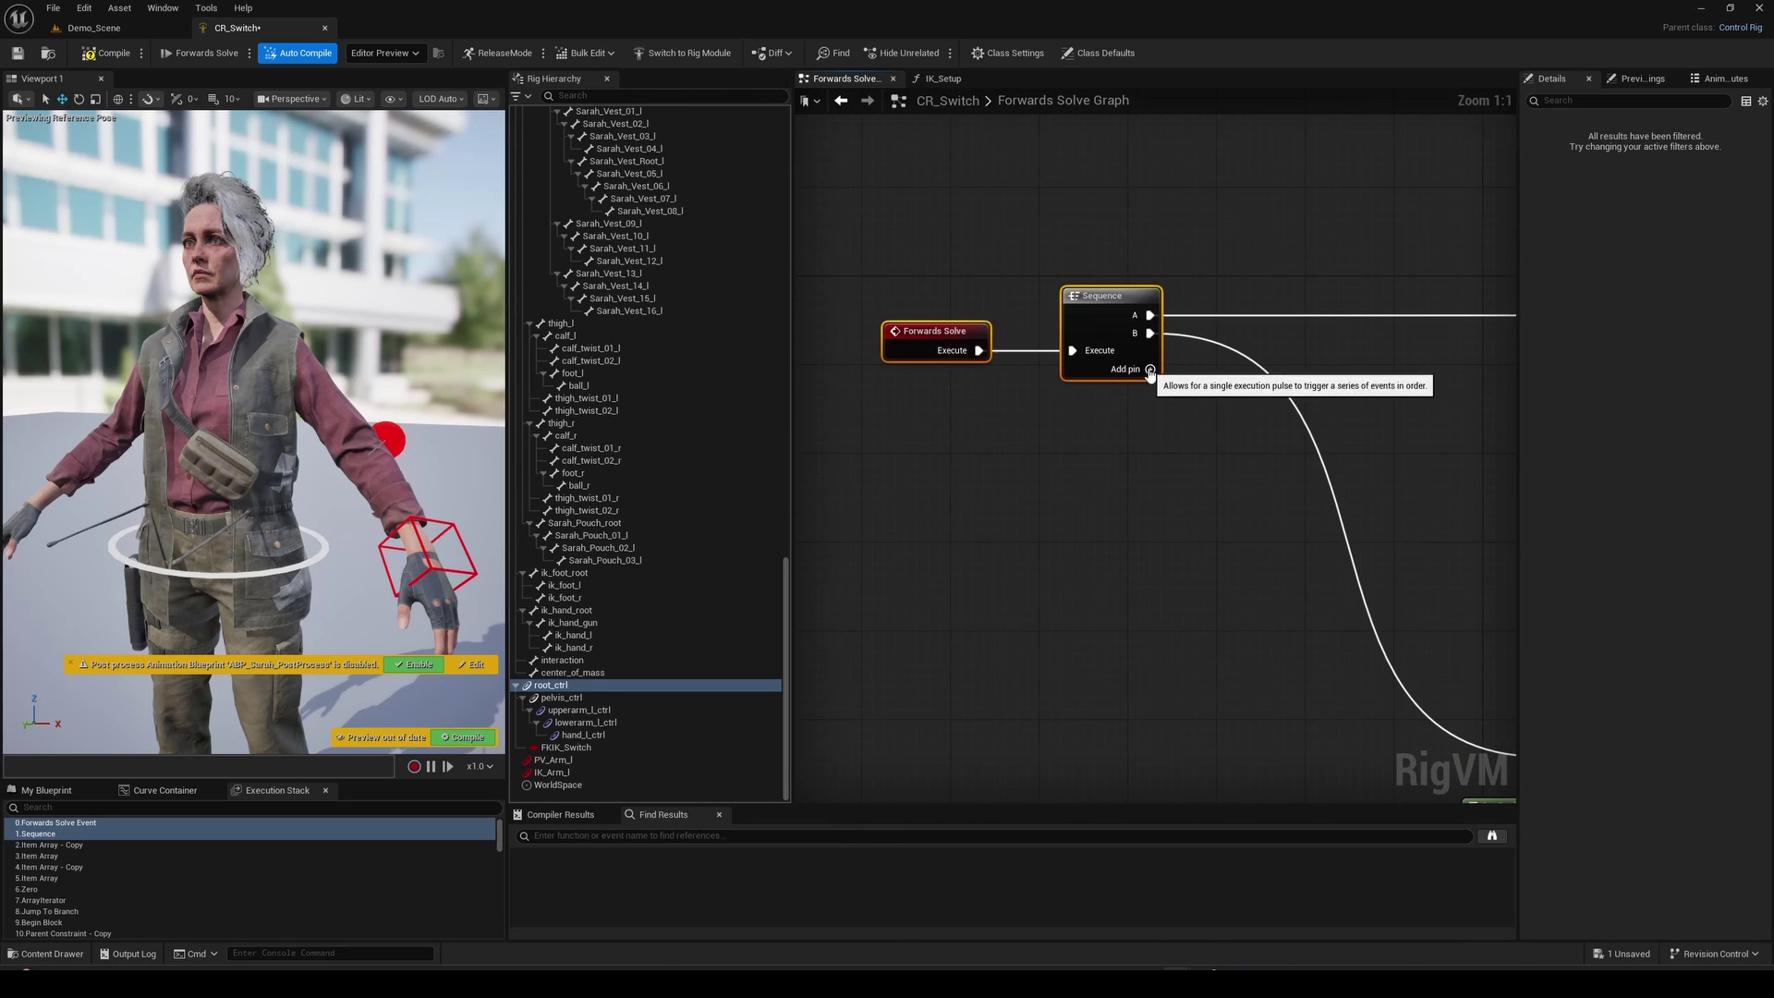
{"action": "left_click", "coordinate": [1151, 370]}
{"action": "right_click_drag", "start_coordinate": [1234, 595], "coordinate": [1169, 491]}
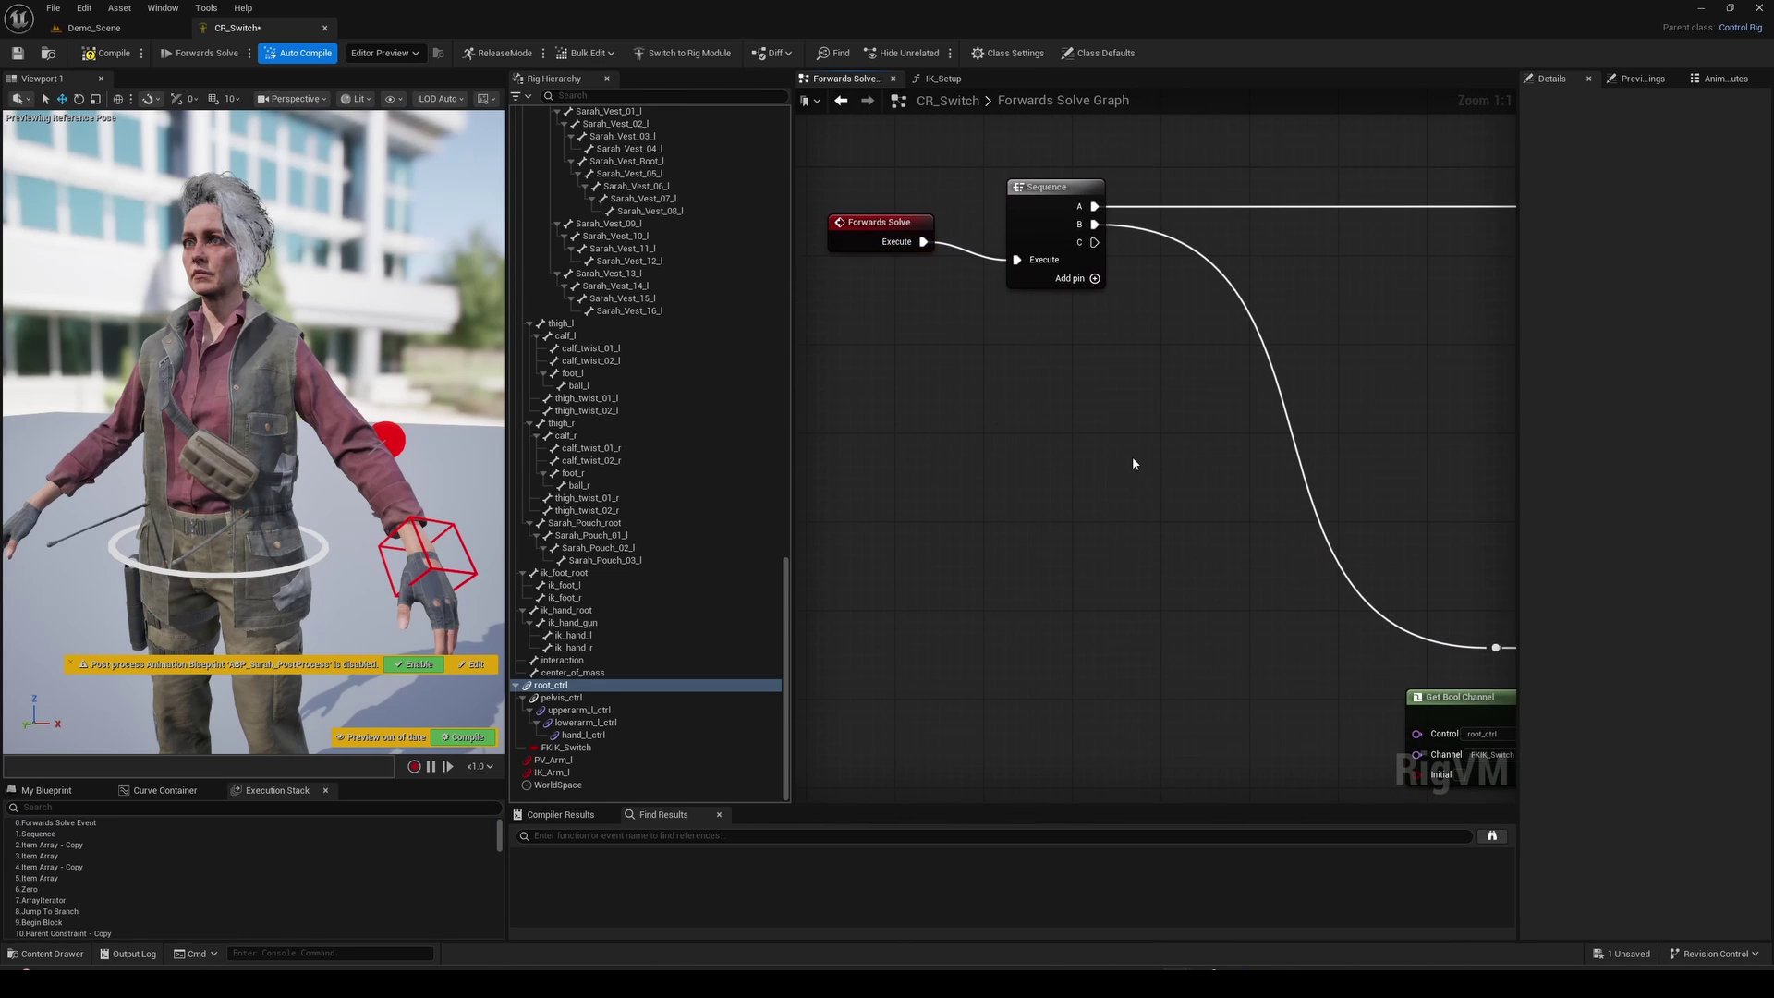
Add a second Sequence node on output C of the first and place it beside the Send Event node below the Branch
{"action": "key", "text": "s"}
{"action": "left_click", "coordinate": [1133, 457]}
{"action": "left_click_drag", "start_coordinate": [1094, 242], "coordinate": [1144, 520]}
{"action": "scroll", "coordinate": [1161, 542], "scroll_direction": "down", "scroll_amount": 2}
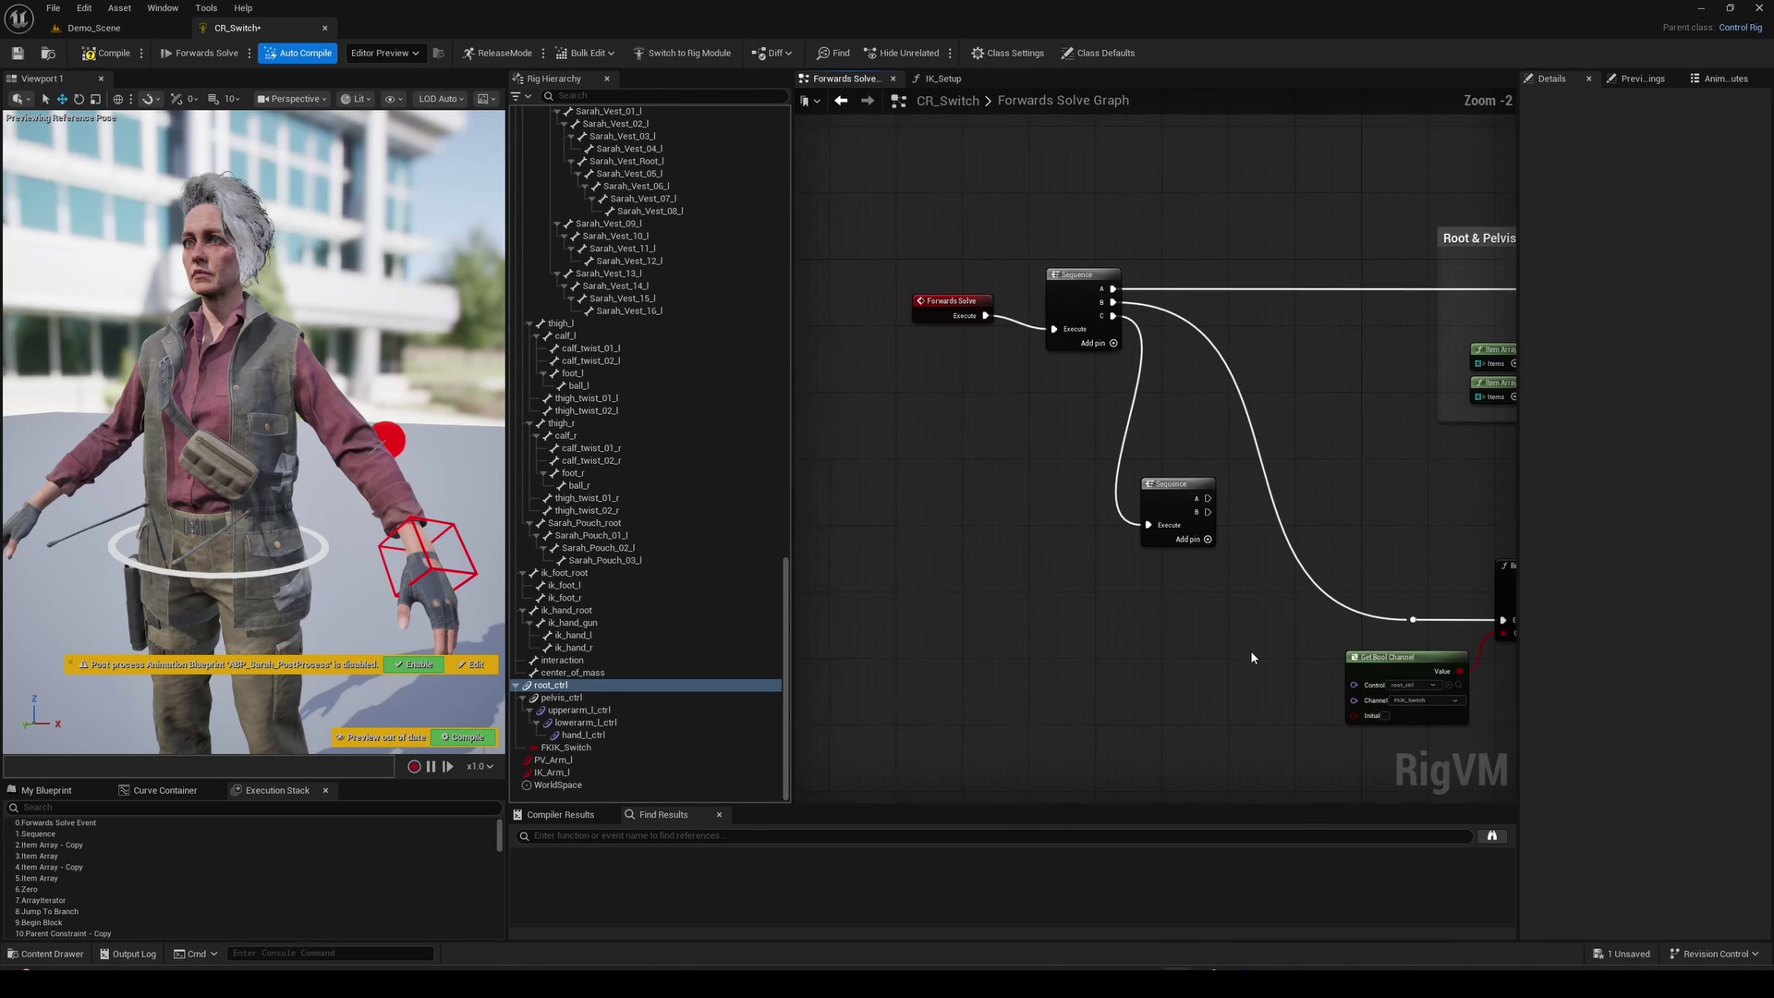
{"action": "right_click_drag", "start_coordinate": [1250, 651], "coordinate": [1128, 381]}
{"action": "left_click_drag", "start_coordinate": [1194, 636], "coordinate": [1287, 720]}
{"action": "left_click_drag", "start_coordinate": [1064, 219], "coordinate": [1099, 691]}
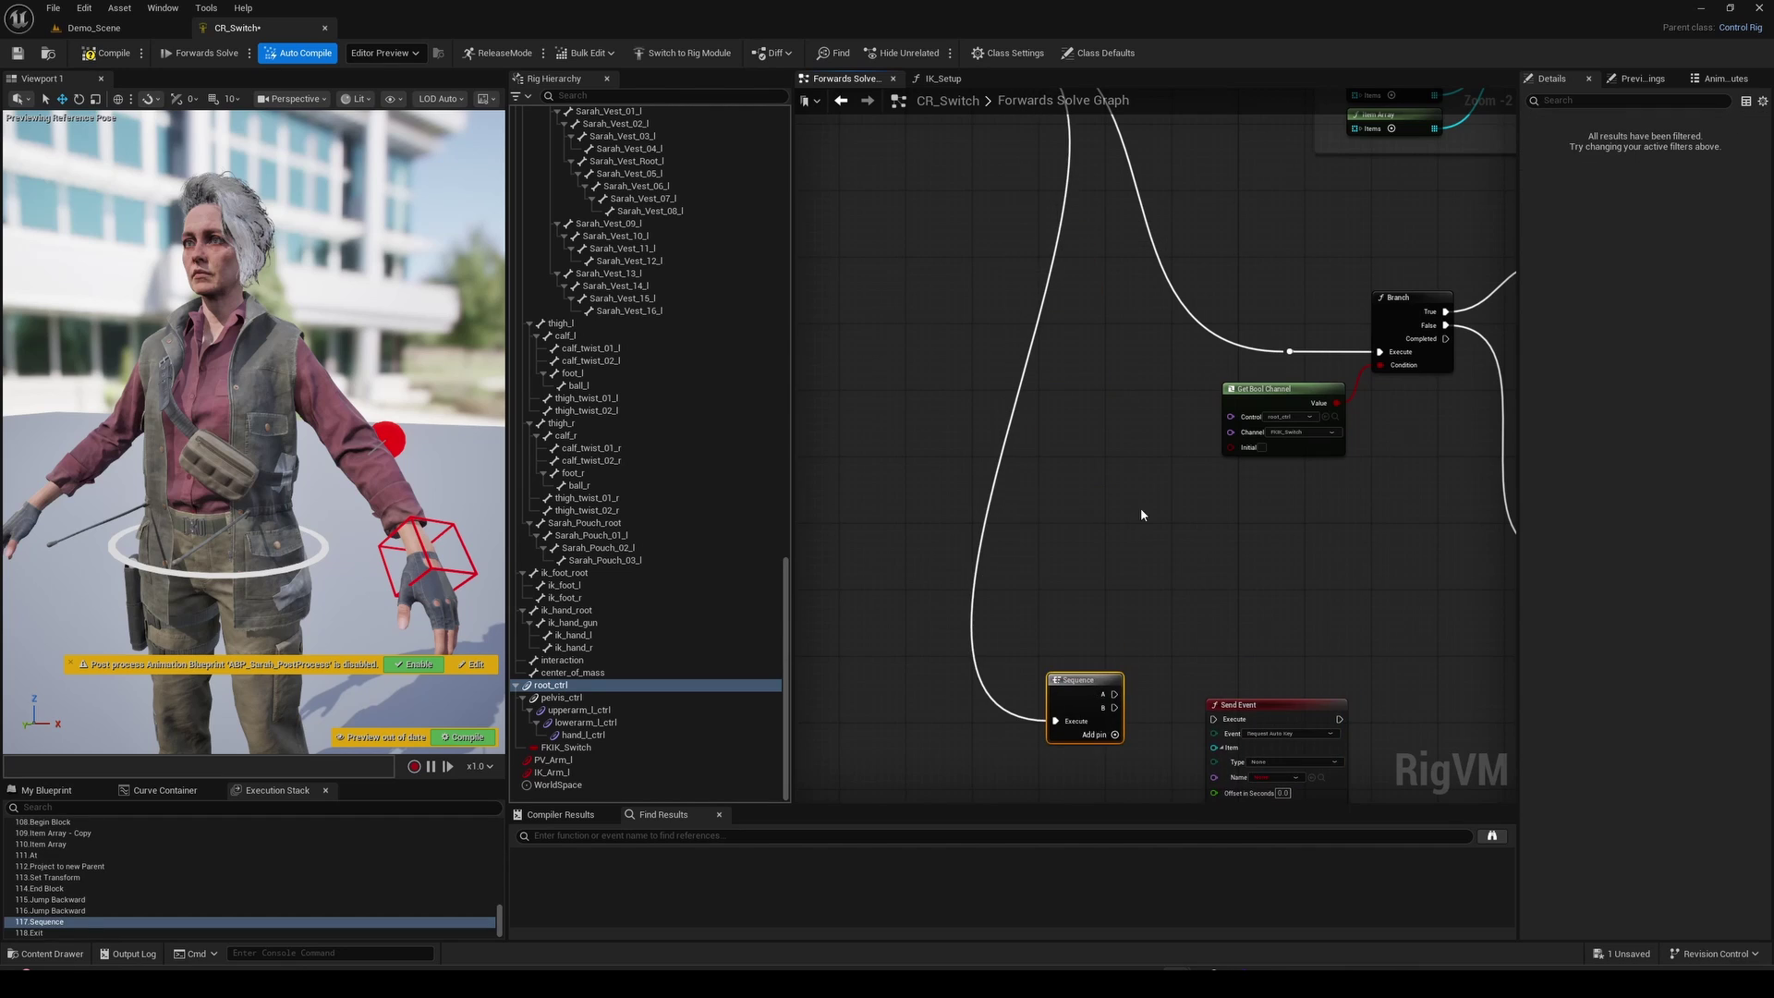
{"action": "scroll", "coordinate": [1133, 444], "scroll_direction": "down", "scroll_amount": 2}
{"action": "right_click_drag", "start_coordinate": [1246, 587], "coordinate": [1088, 349]}
{"action": "left_click_drag", "start_coordinate": [1082, 373], "coordinate": [1227, 418]}
{"action": "left_click_drag", "start_coordinate": [944, 365], "coordinate": [1031, 453]}
Add a For Each node between the new Sequence and Send Event nodes
{"action": "scroll", "coordinate": [1145, 499], "scroll_direction": "up", "scroll_amount": 4}
{"action": "right_click", "coordinate": [1005, 515]}
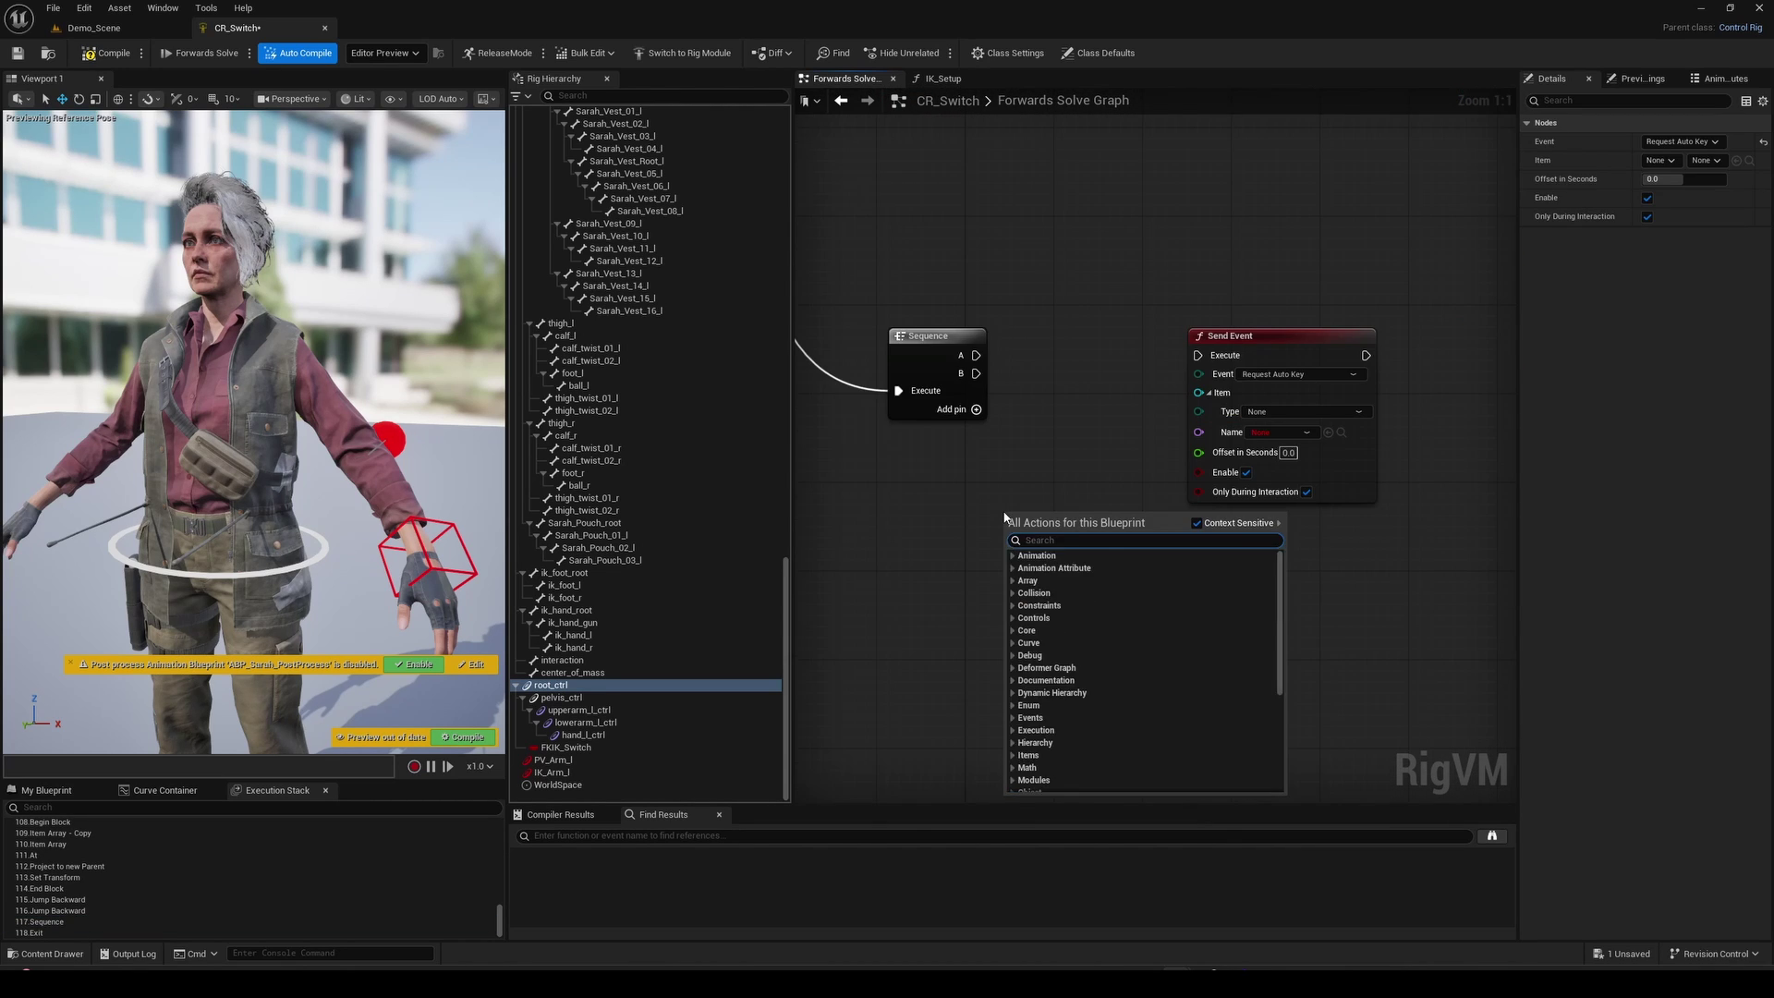
{"action": "type", "text": "for each"}
{"action": "key", "text": "Return"}
{"action": "left_click_drag", "start_coordinate": [1016, 513], "coordinate": [1049, 402]}
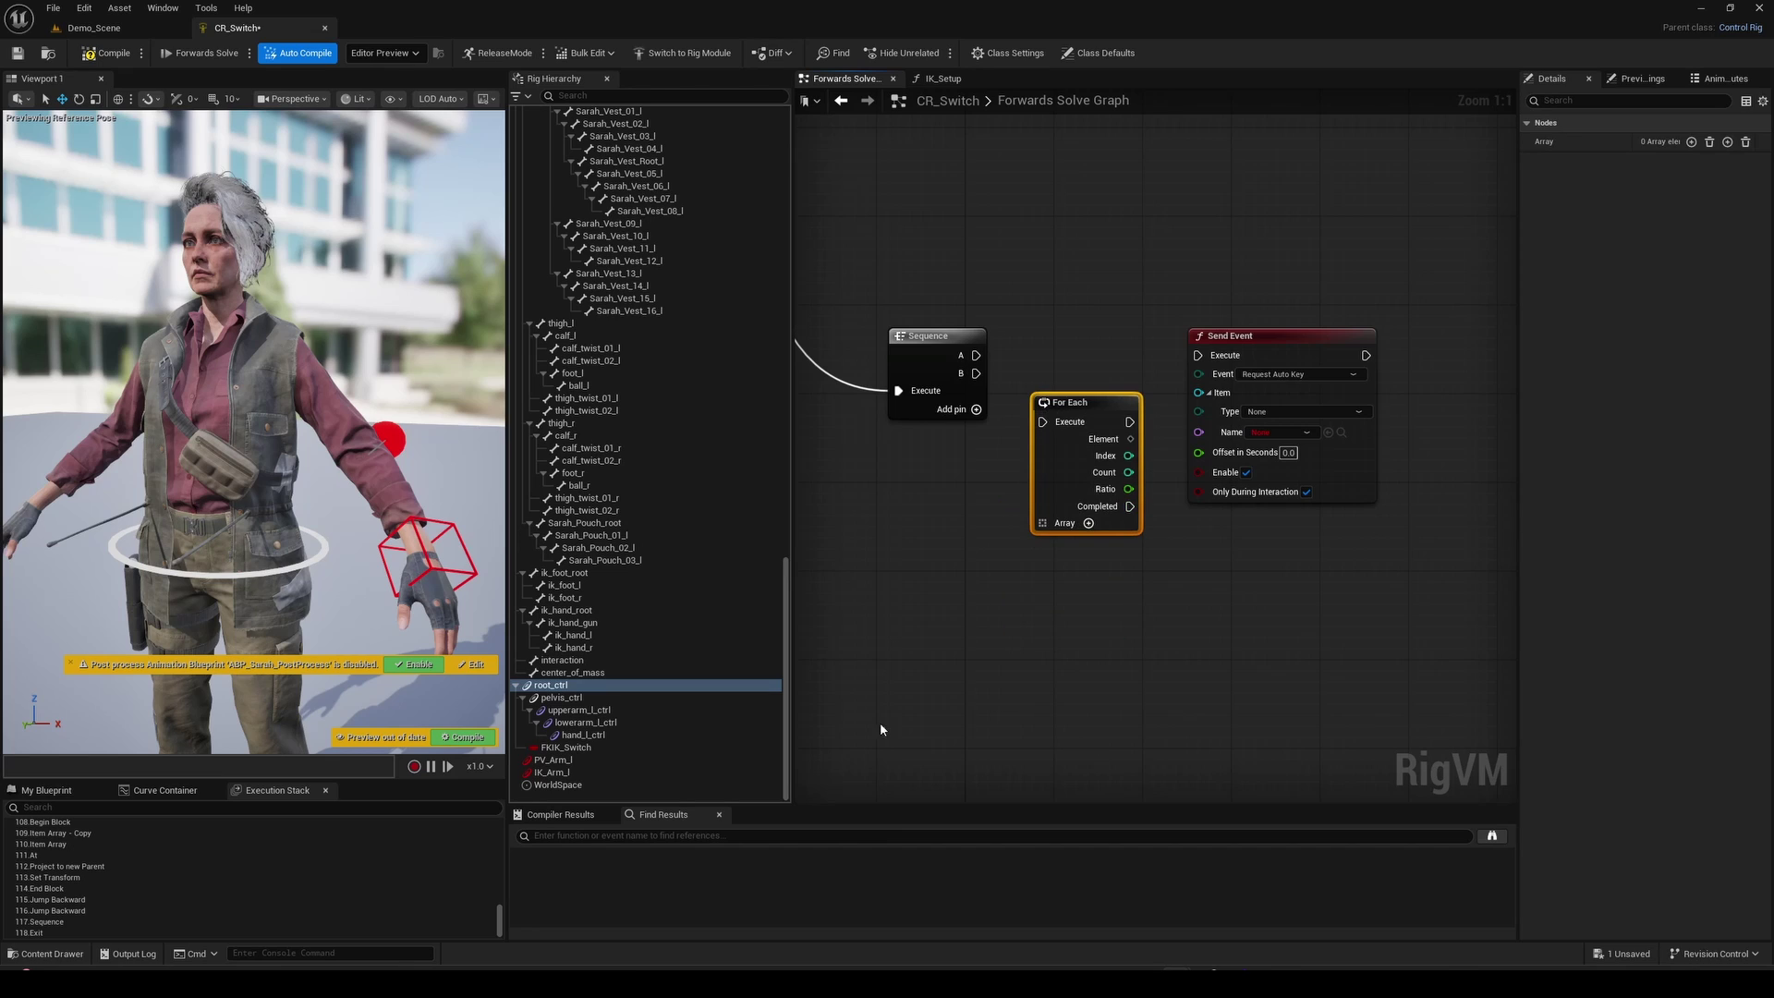
Create an item array from the PV_Arm_l and IK_Arm_l controls below the For Each node
{"action": "left_click", "coordinate": [553, 759]}
{"action": "left_click", "coordinate": [558, 771], "text": "shift"}
{"action": "left_click_drag", "start_coordinate": [558, 765], "coordinate": [924, 580]}
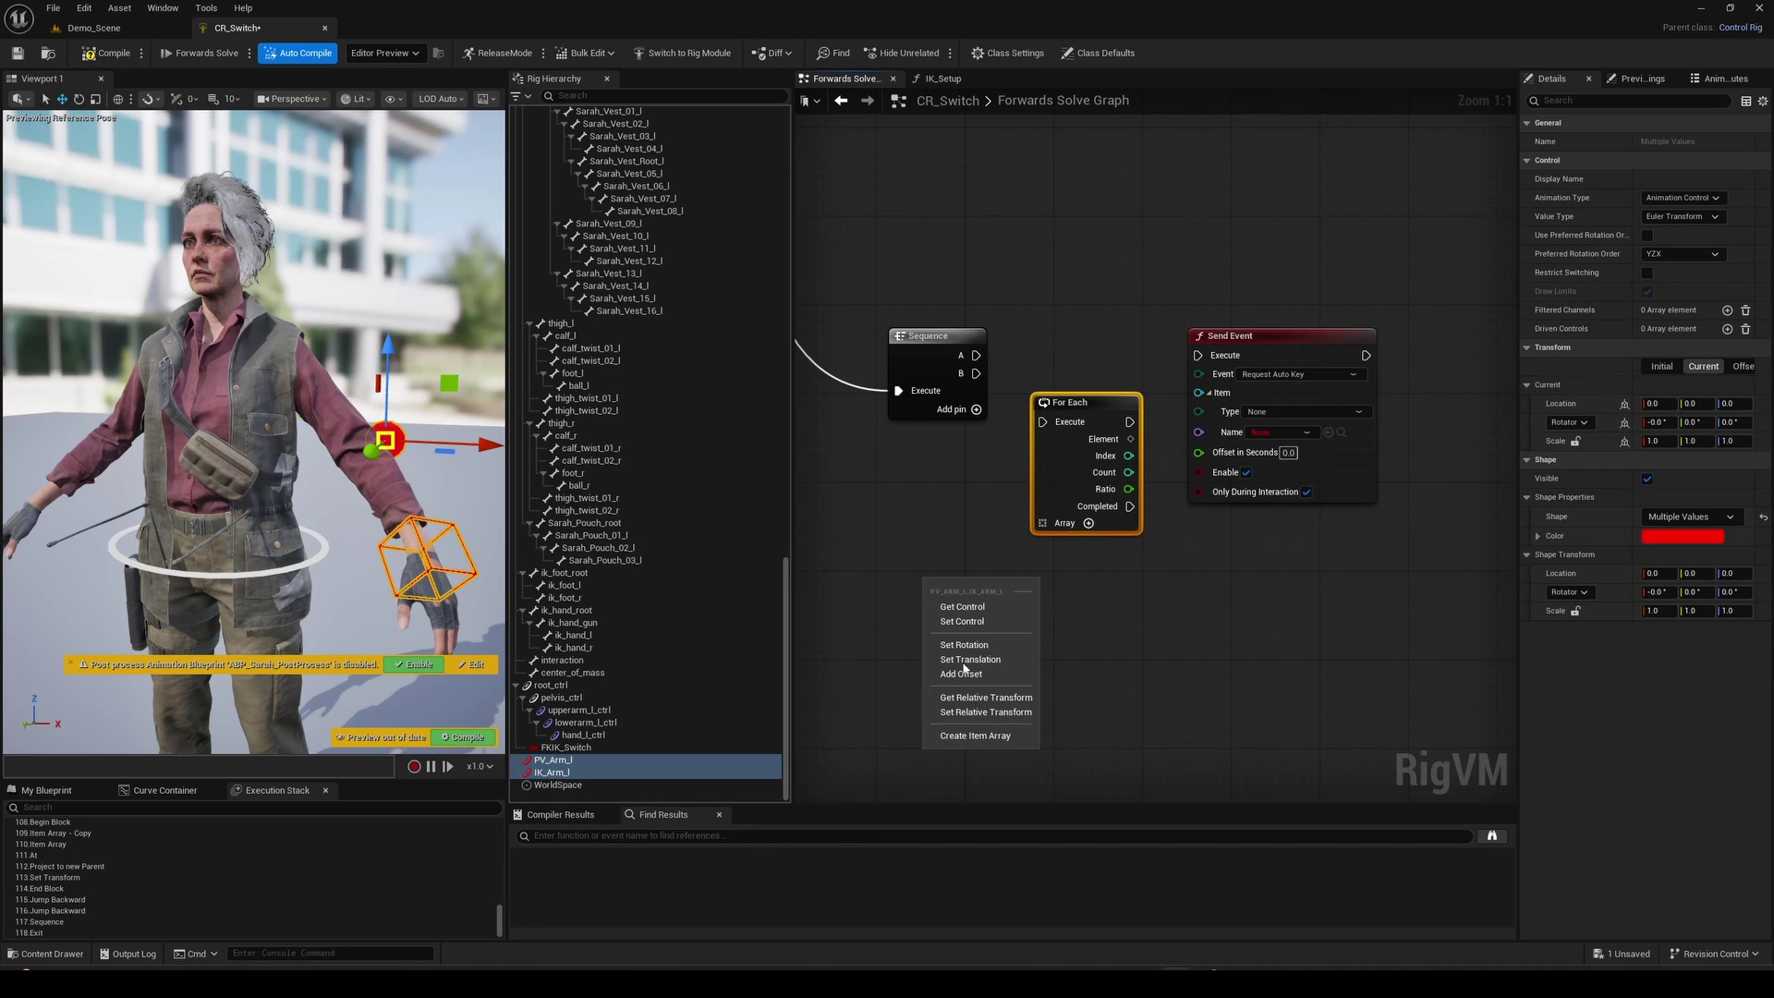
{"action": "left_click", "coordinate": [979, 738]}
{"action": "left_click", "coordinate": [984, 592]}
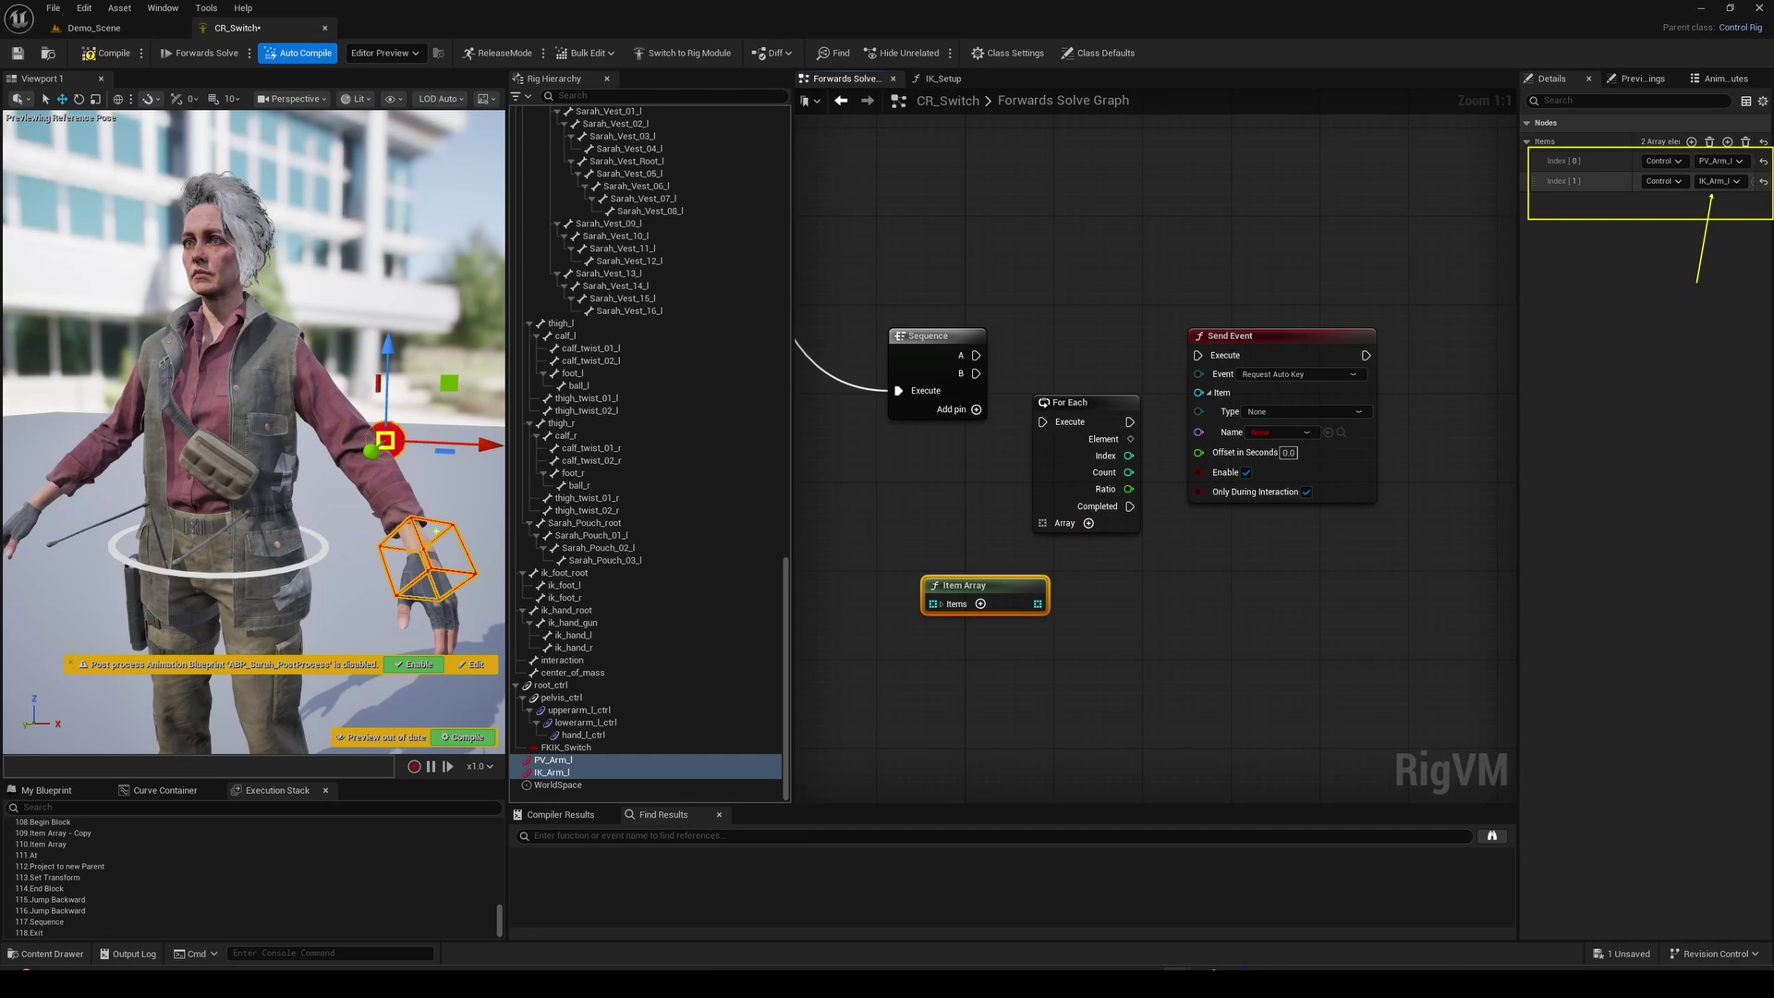
Wire Sequence output A through For Each to Send Event, using the item array and passing each element, and space out the nodes
{"action": "left_click_drag", "start_coordinate": [1044, 525], "coordinate": [1044, 525]}
{"action": "left_click_drag", "start_coordinate": [1071, 406], "coordinate": [1128, 373]}
{"action": "left_click", "coordinate": [1207, 393]}
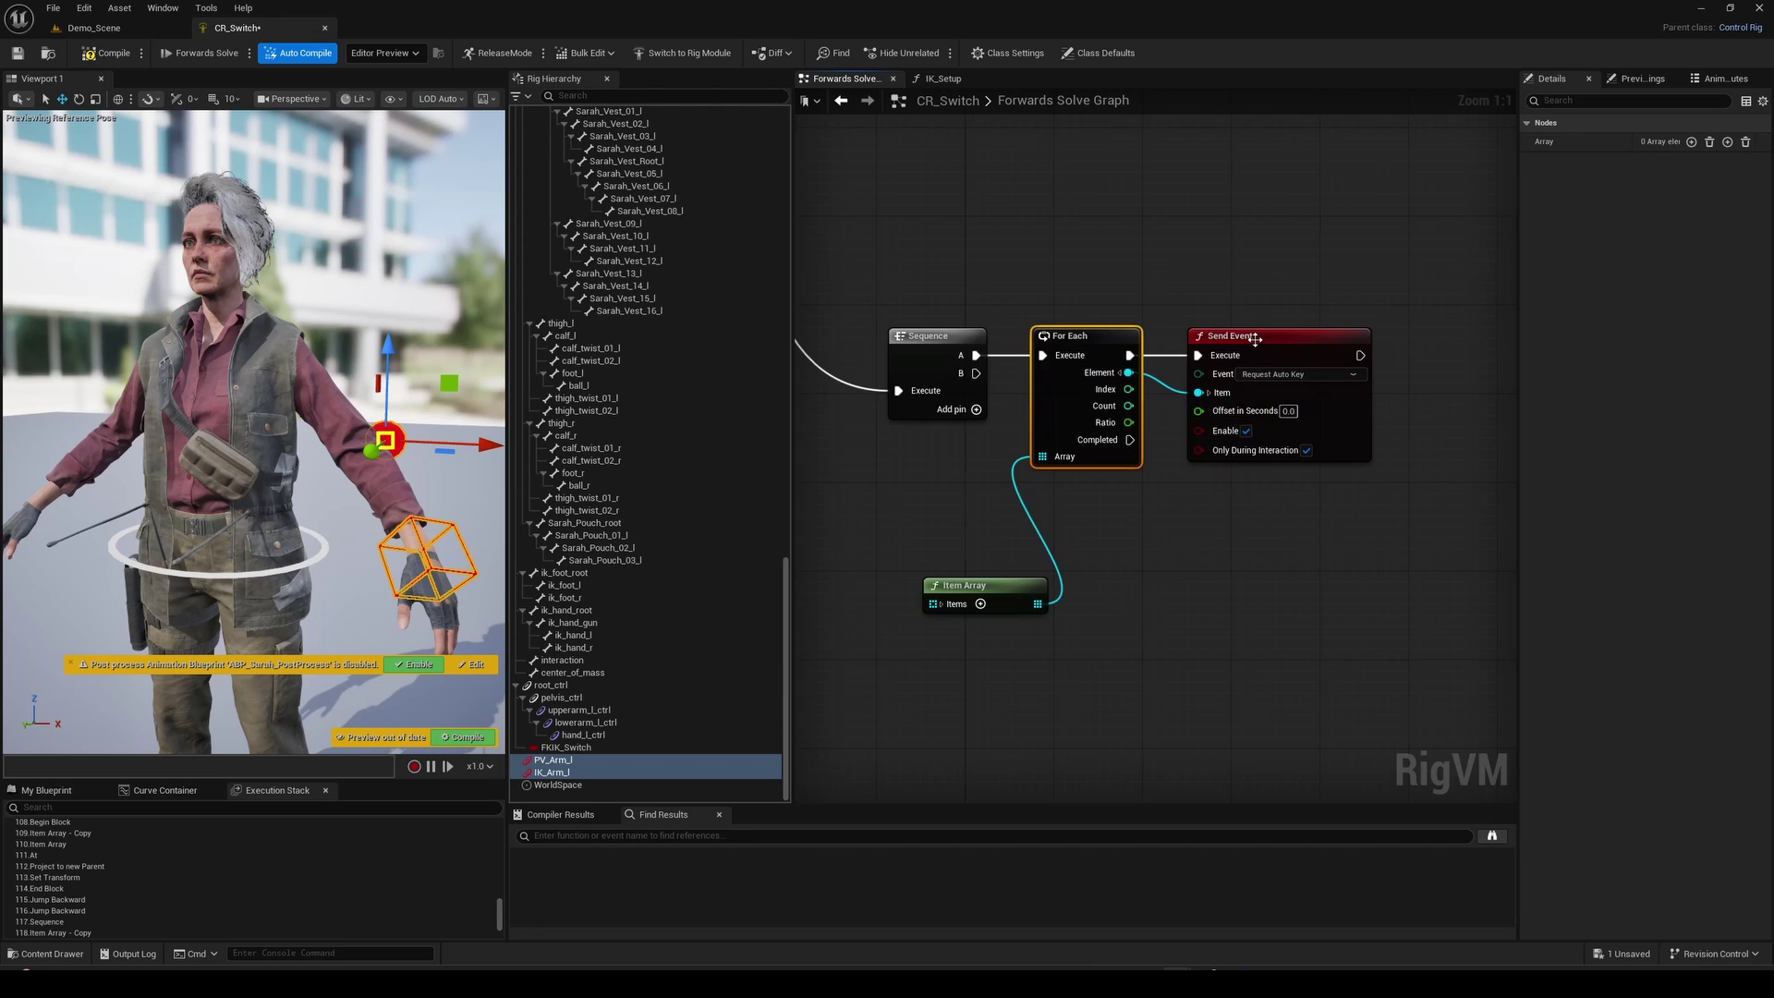
{"action": "left_click_drag", "start_coordinate": [1253, 343], "coordinate": [1339, 345]}
{"action": "left_click_drag", "start_coordinate": [1105, 342], "coordinate": [1194, 342]}
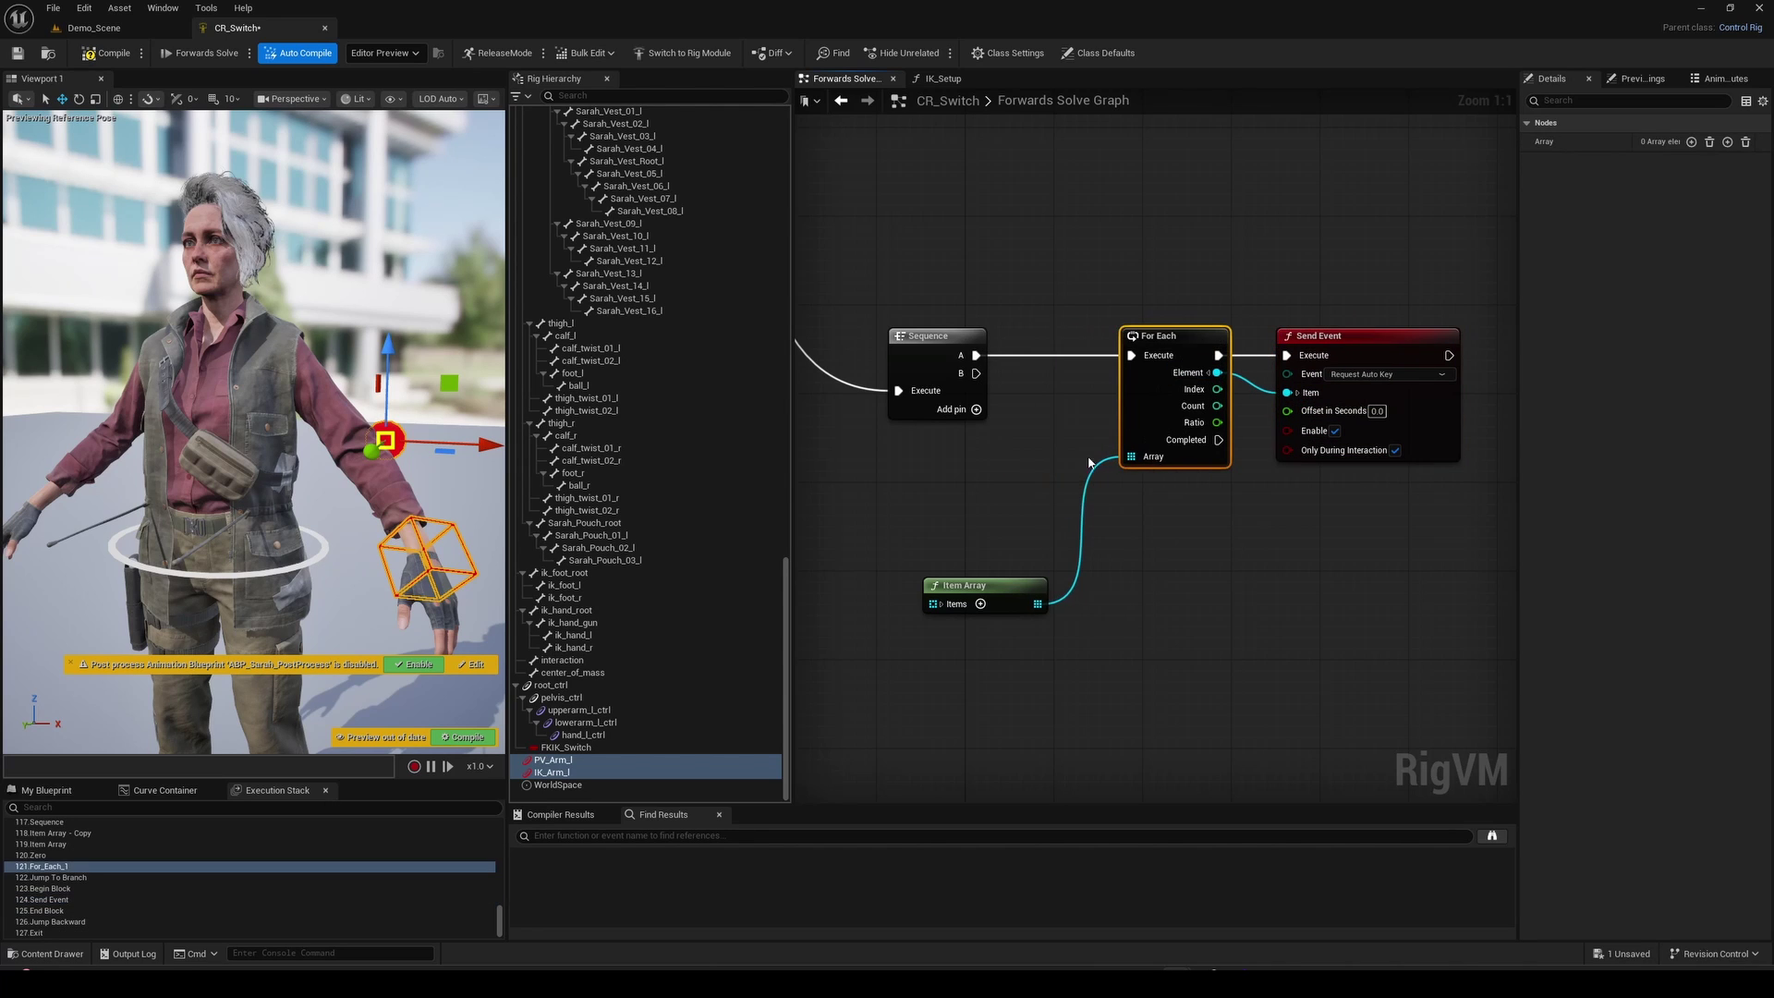
{"action": "left_click_drag", "start_coordinate": [995, 589], "coordinate": [1150, 508]}
Duplicate the For Each and Send Event pair and align the copy below the original
{"action": "left_click_drag", "start_coordinate": [1414, 504], "coordinate": [1220, 378]}
{"action": "right_click_drag", "start_coordinate": [1171, 600], "coordinate": [1073, 424]}
{"action": "key", "text": "ctrl+c"}
{"action": "key", "text": "ctrl+v"}
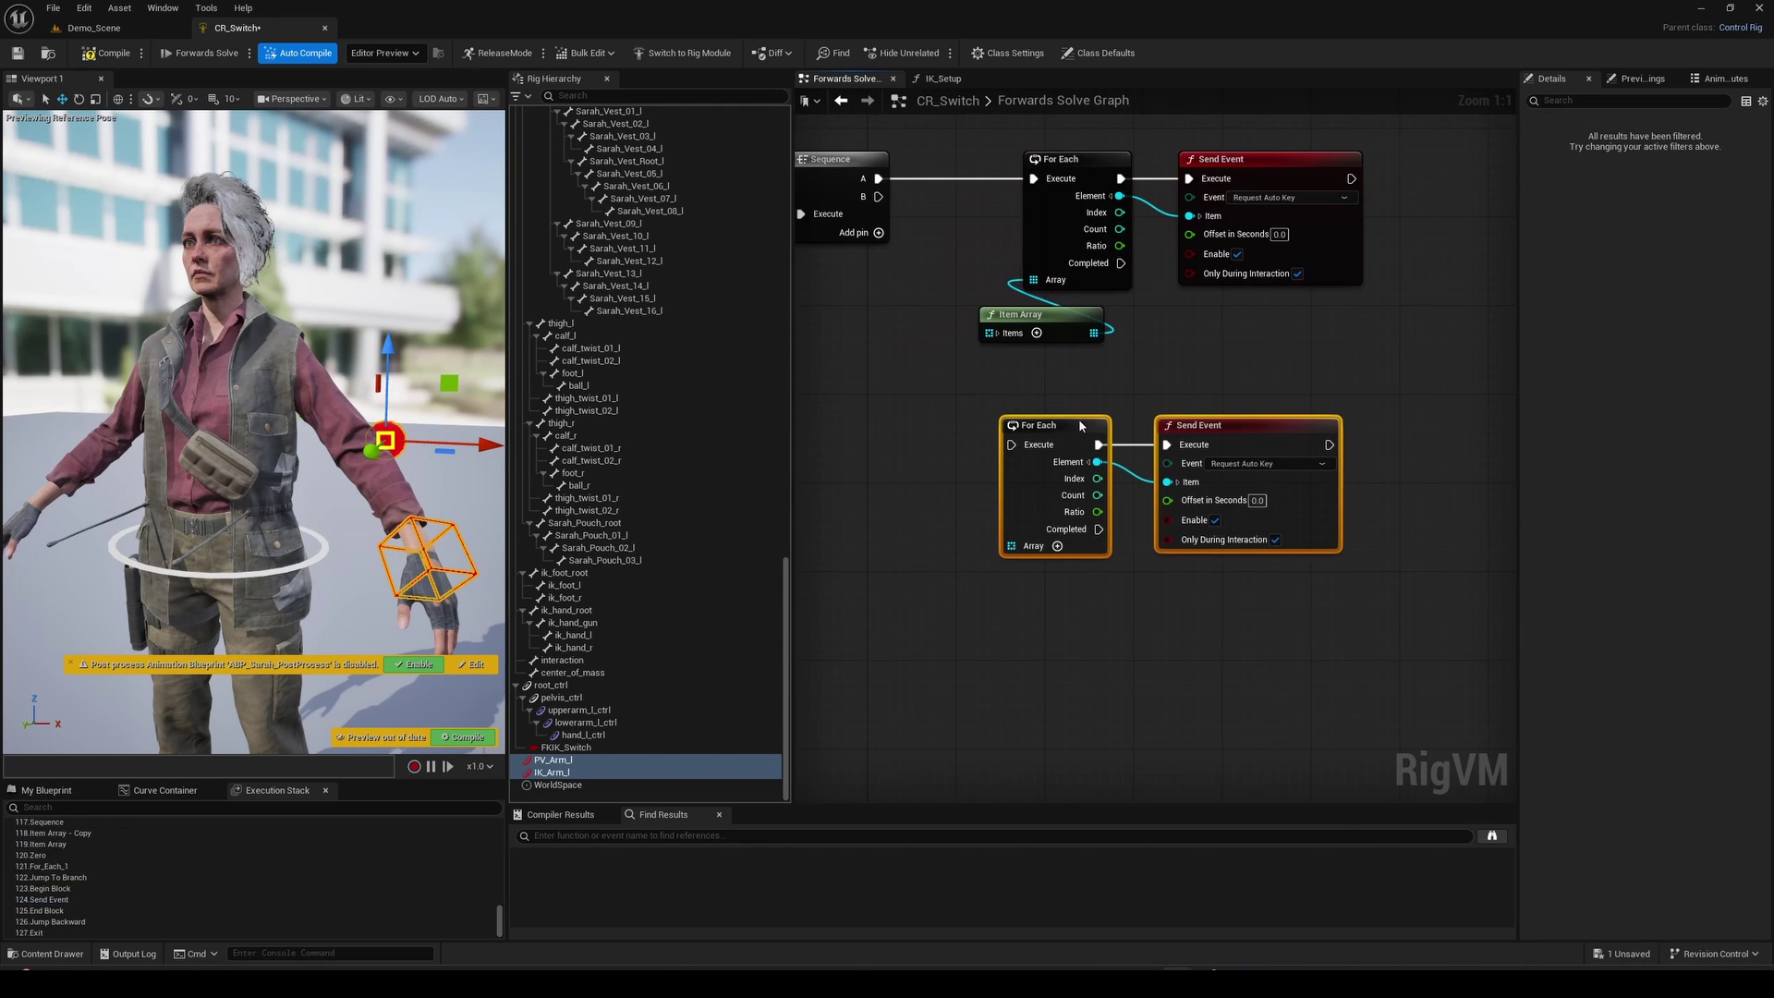
{"action": "left_click_drag", "start_coordinate": [1078, 418], "coordinate": [1102, 410]}
Feed the duplicated For Each an item array of upperarm_l_ctrl, lowerarm_l_ctrl and hand_l_ctrl, and connect it to Sequence output B
{"action": "left_click", "coordinate": [600, 710]}
{"action": "left_click", "coordinate": [659, 733], "text": "shift"}
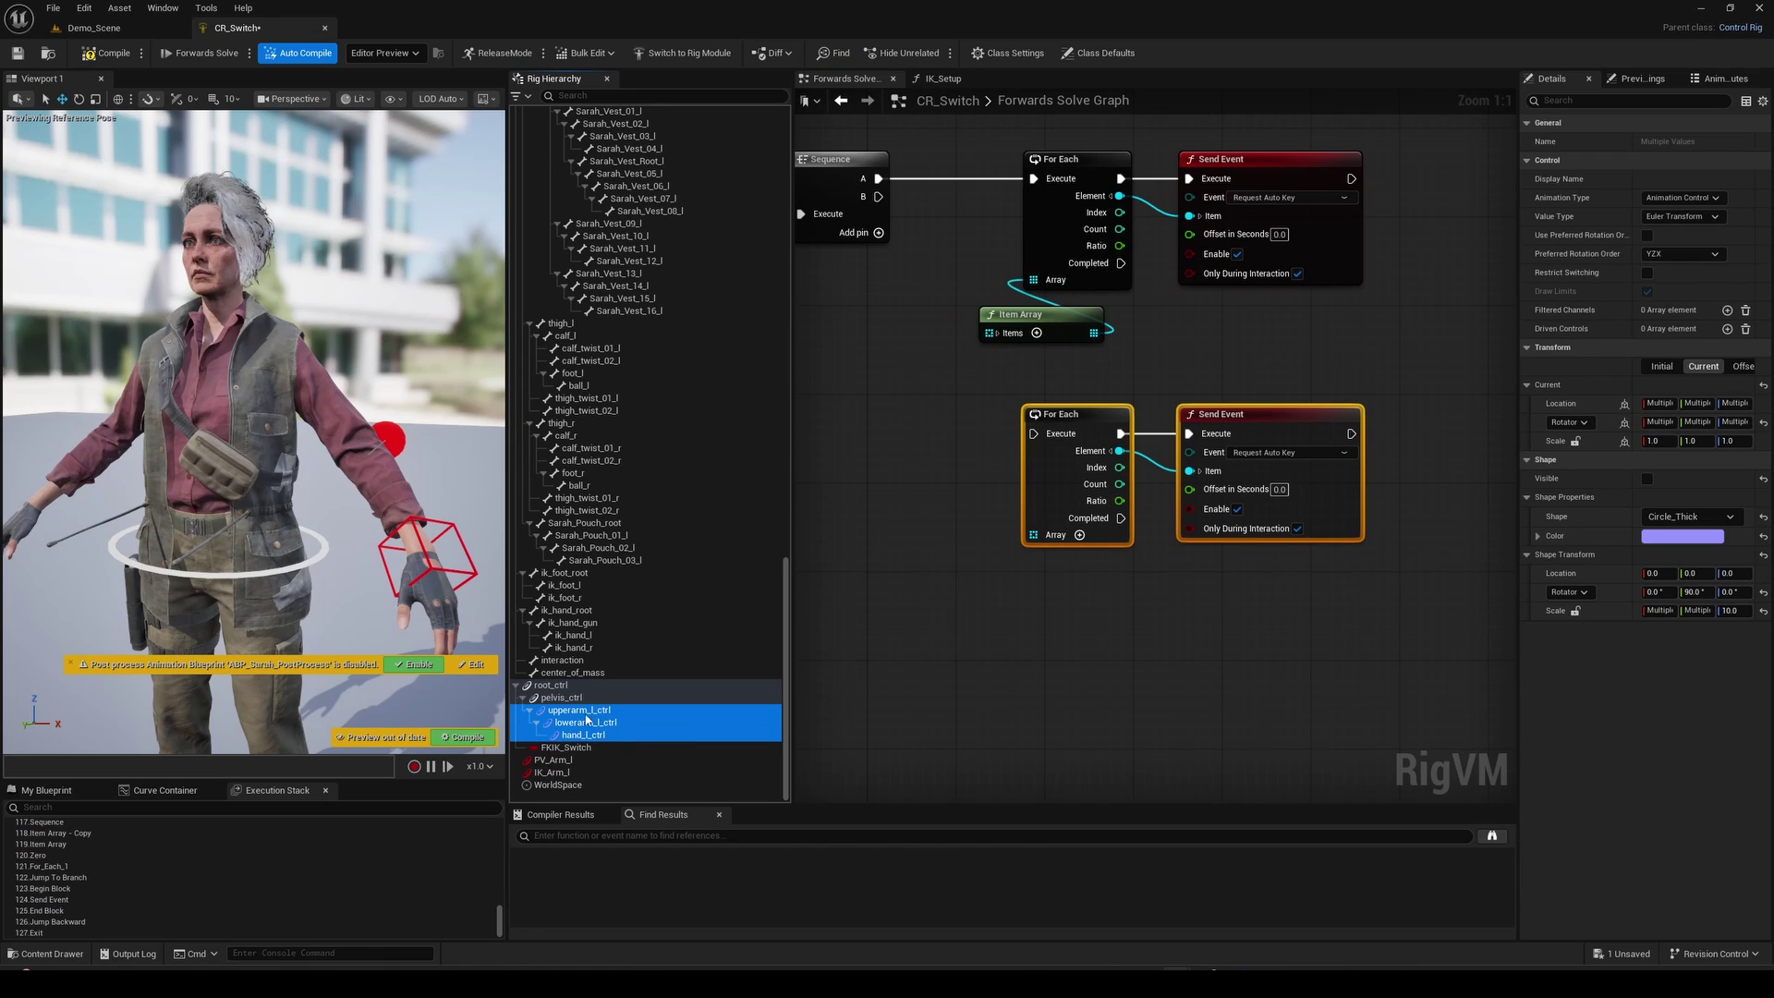
{"action": "left_click_drag", "start_coordinate": [585, 721], "coordinate": [903, 559]}
{"action": "left_click", "coordinate": [951, 718]}
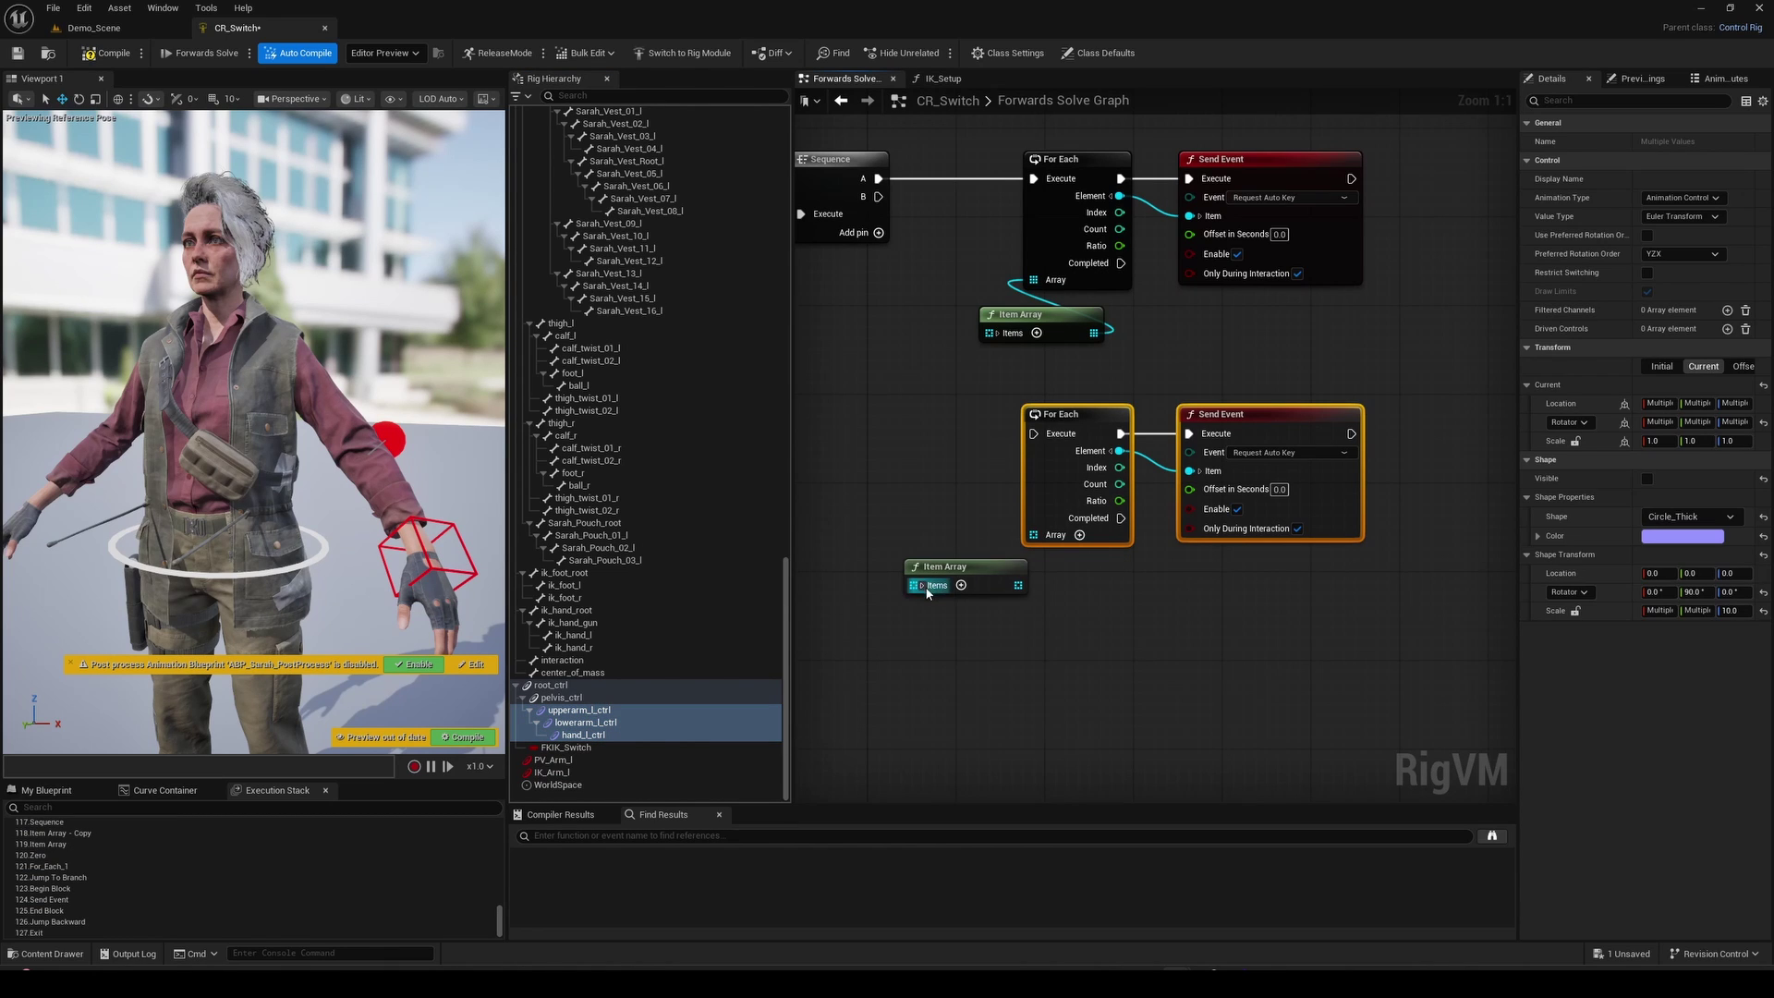
{"action": "mouse_move", "coordinate": [1019, 585]}
{"action": "left_mouse_down"}
{"action": "mouse_move", "coordinate": [1033, 535]}
{"action": "mouse_move", "coordinate": [1046, 580]}
{"action": "left_mouse_up"}
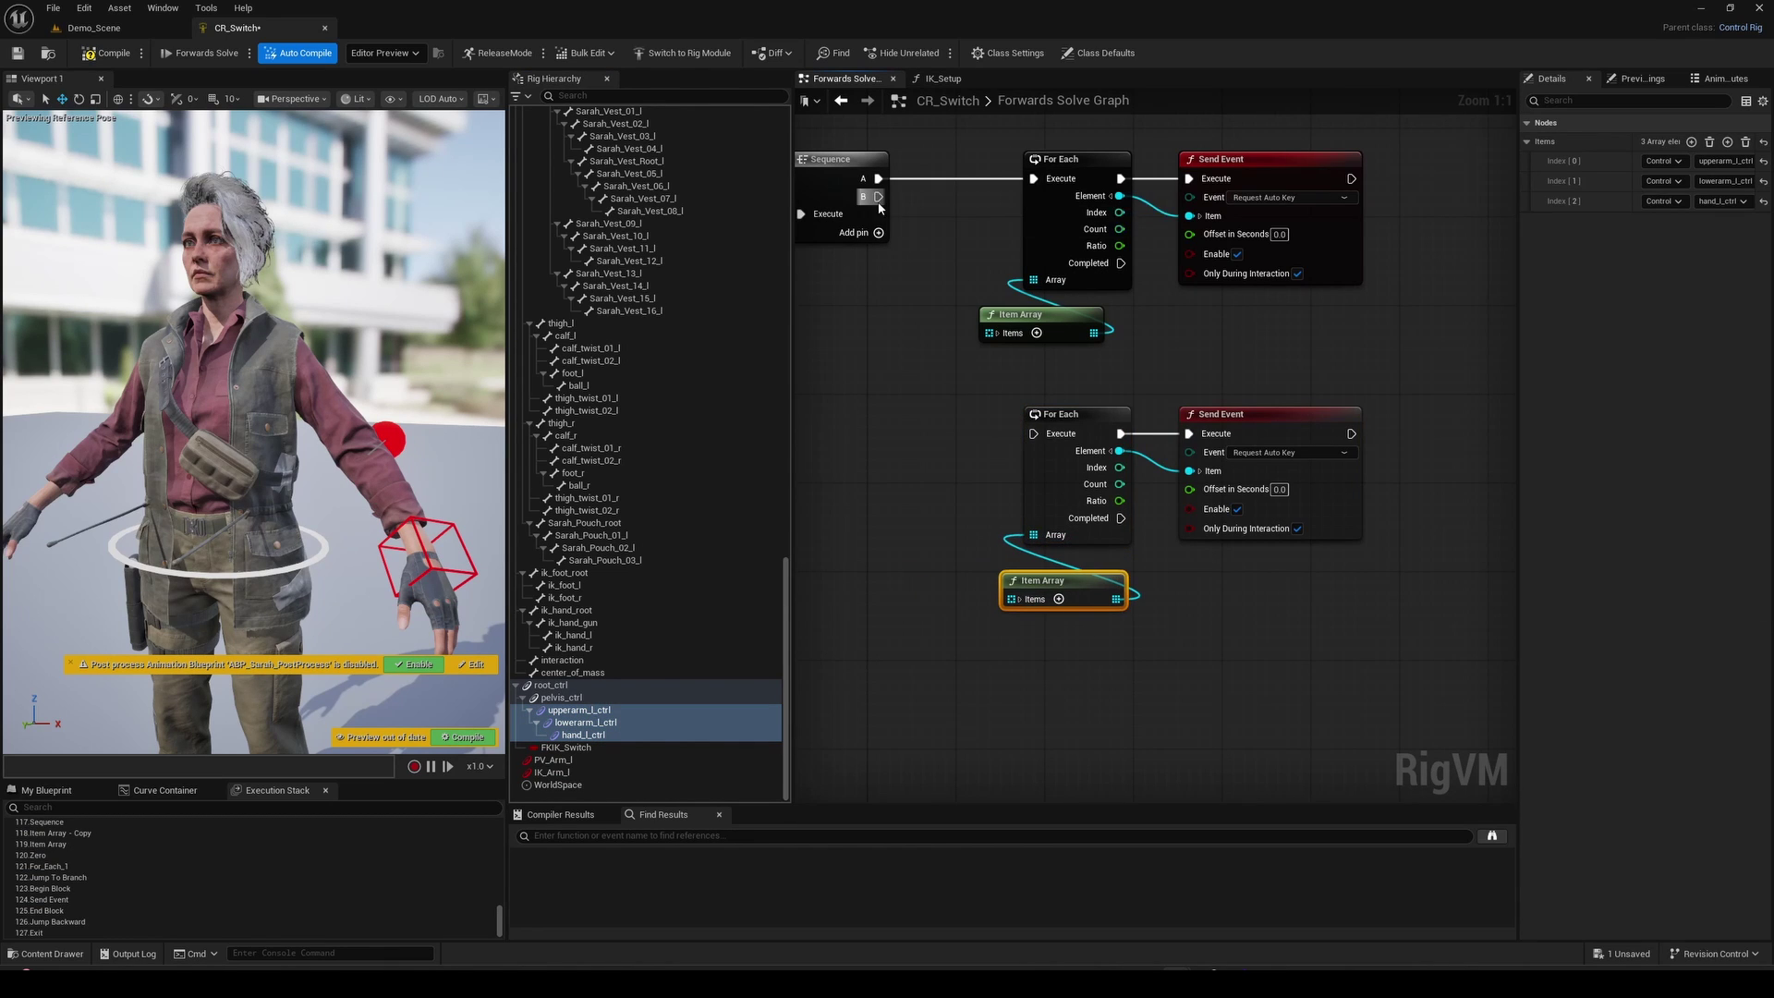
{"action": "left_click_drag", "start_coordinate": [877, 197], "coordinate": [1033, 434]}
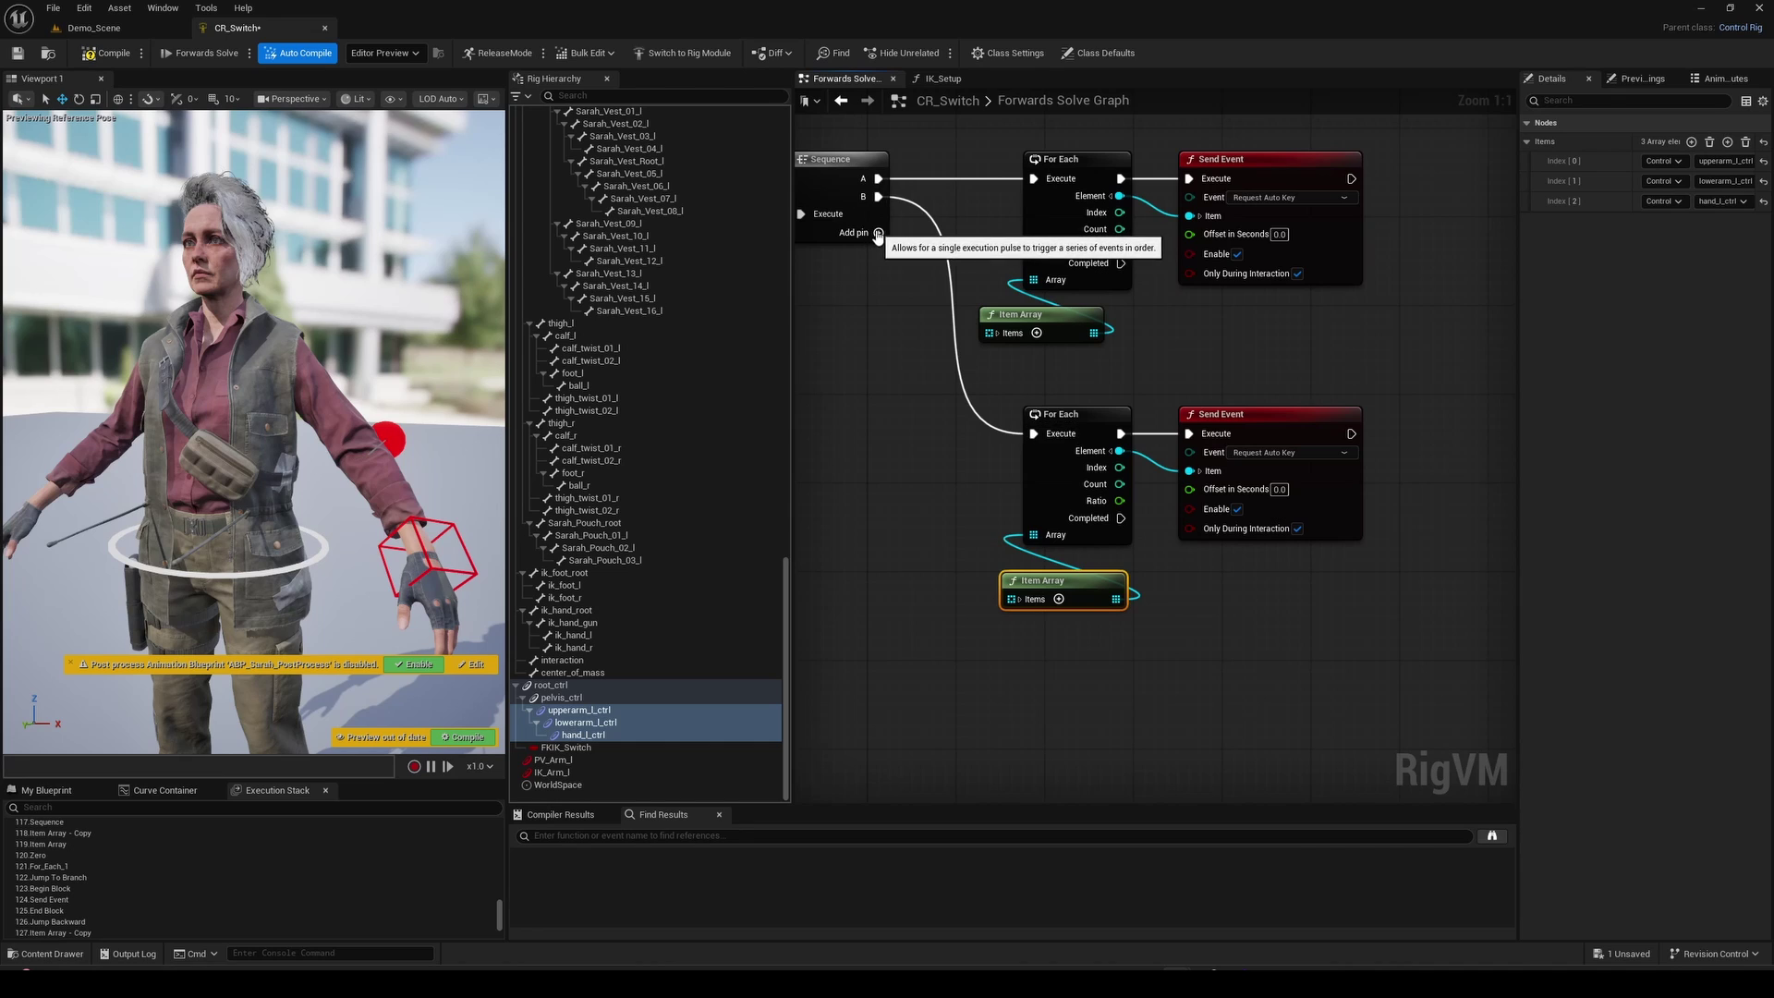
Add output pin C to the second Sequence node and place a standalone copy of Send Event below the FK item array
{"action": "left_click", "coordinate": [879, 233]}
{"action": "left_click", "coordinate": [1251, 470]}
{"action": "key", "text": "ctrl+c"}
{"action": "right_click_drag", "start_coordinate": [1271, 634], "coordinate": [1247, 483]}
{"action": "key", "text": "ctrl+v"}
{"action": "left_click_drag", "start_coordinate": [1089, 522], "coordinate": [1042, 509]}
Set the standalone Send Event's item to the FKIK_Switch control and connect it to Sequence output C through a reroute node
{"action": "left_click", "coordinate": [1011, 562]}
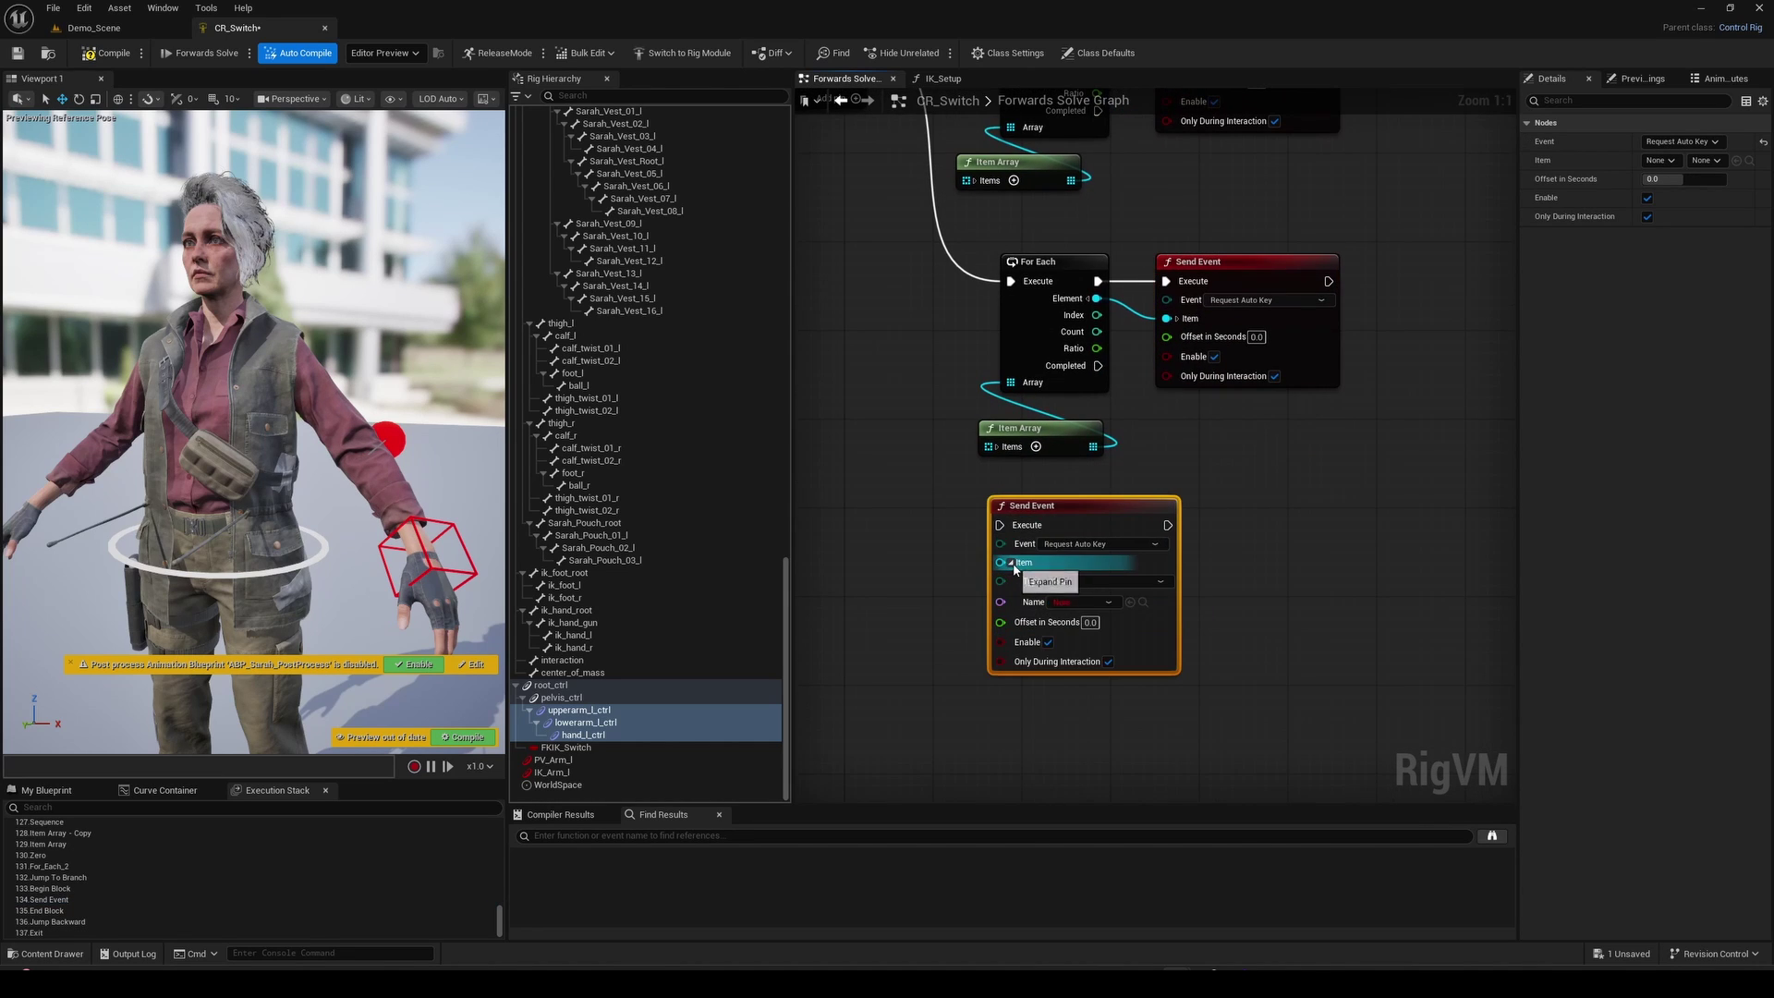
{"action": "left_click", "coordinate": [565, 746]}
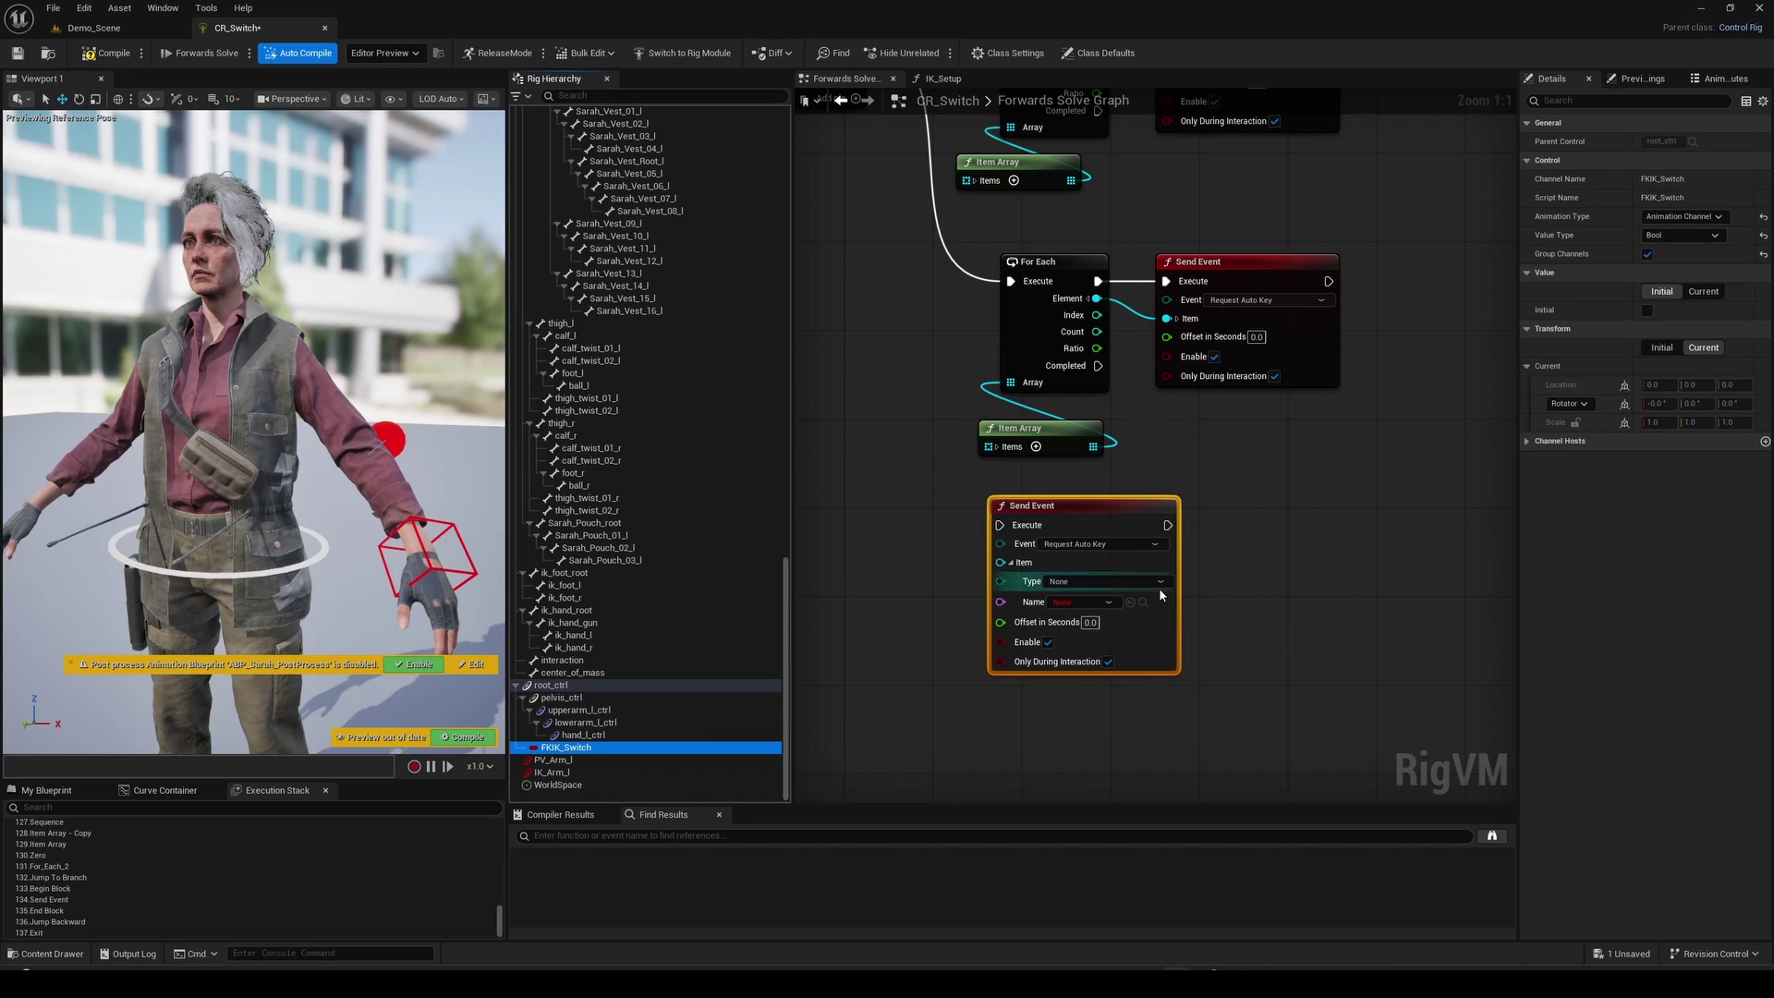
{"action": "left_click", "coordinate": [1131, 603]}
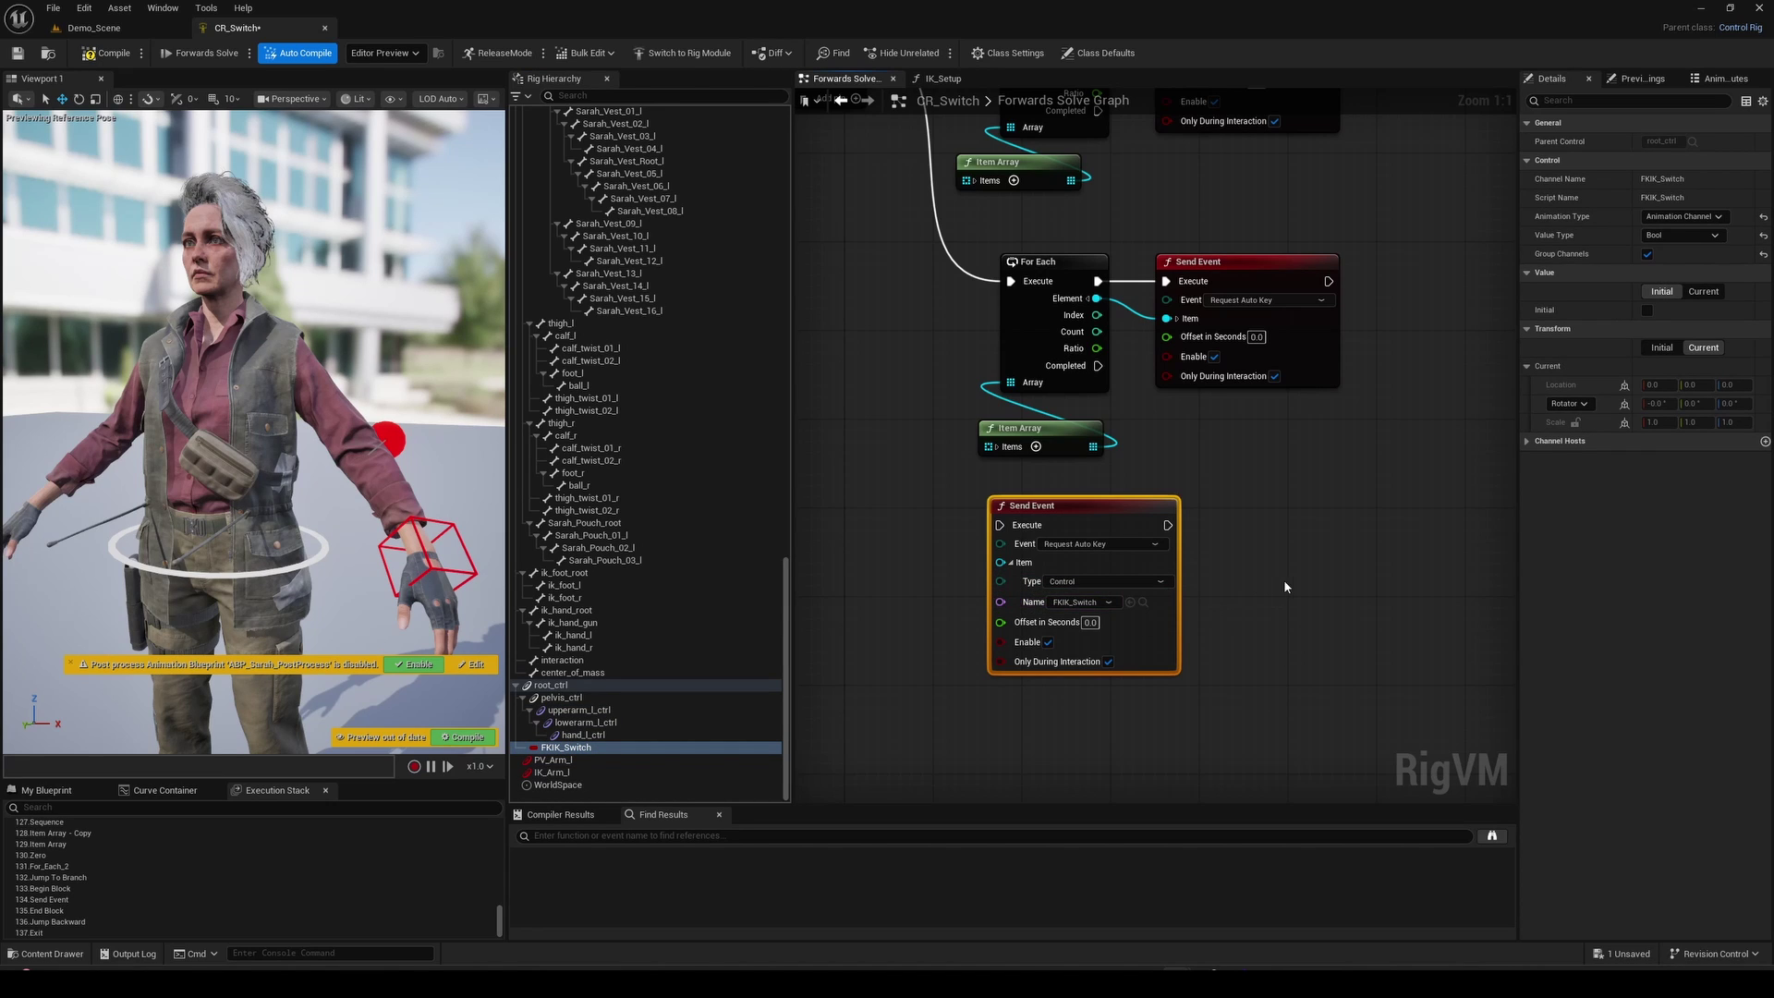
{"action": "right_click_drag", "start_coordinate": [995, 403], "coordinate": [1022, 458]}
{"action": "left_click_drag", "start_coordinate": [914, 165], "coordinate": [927, 627]}
{"action": "double_click", "coordinate": [980, 584]}
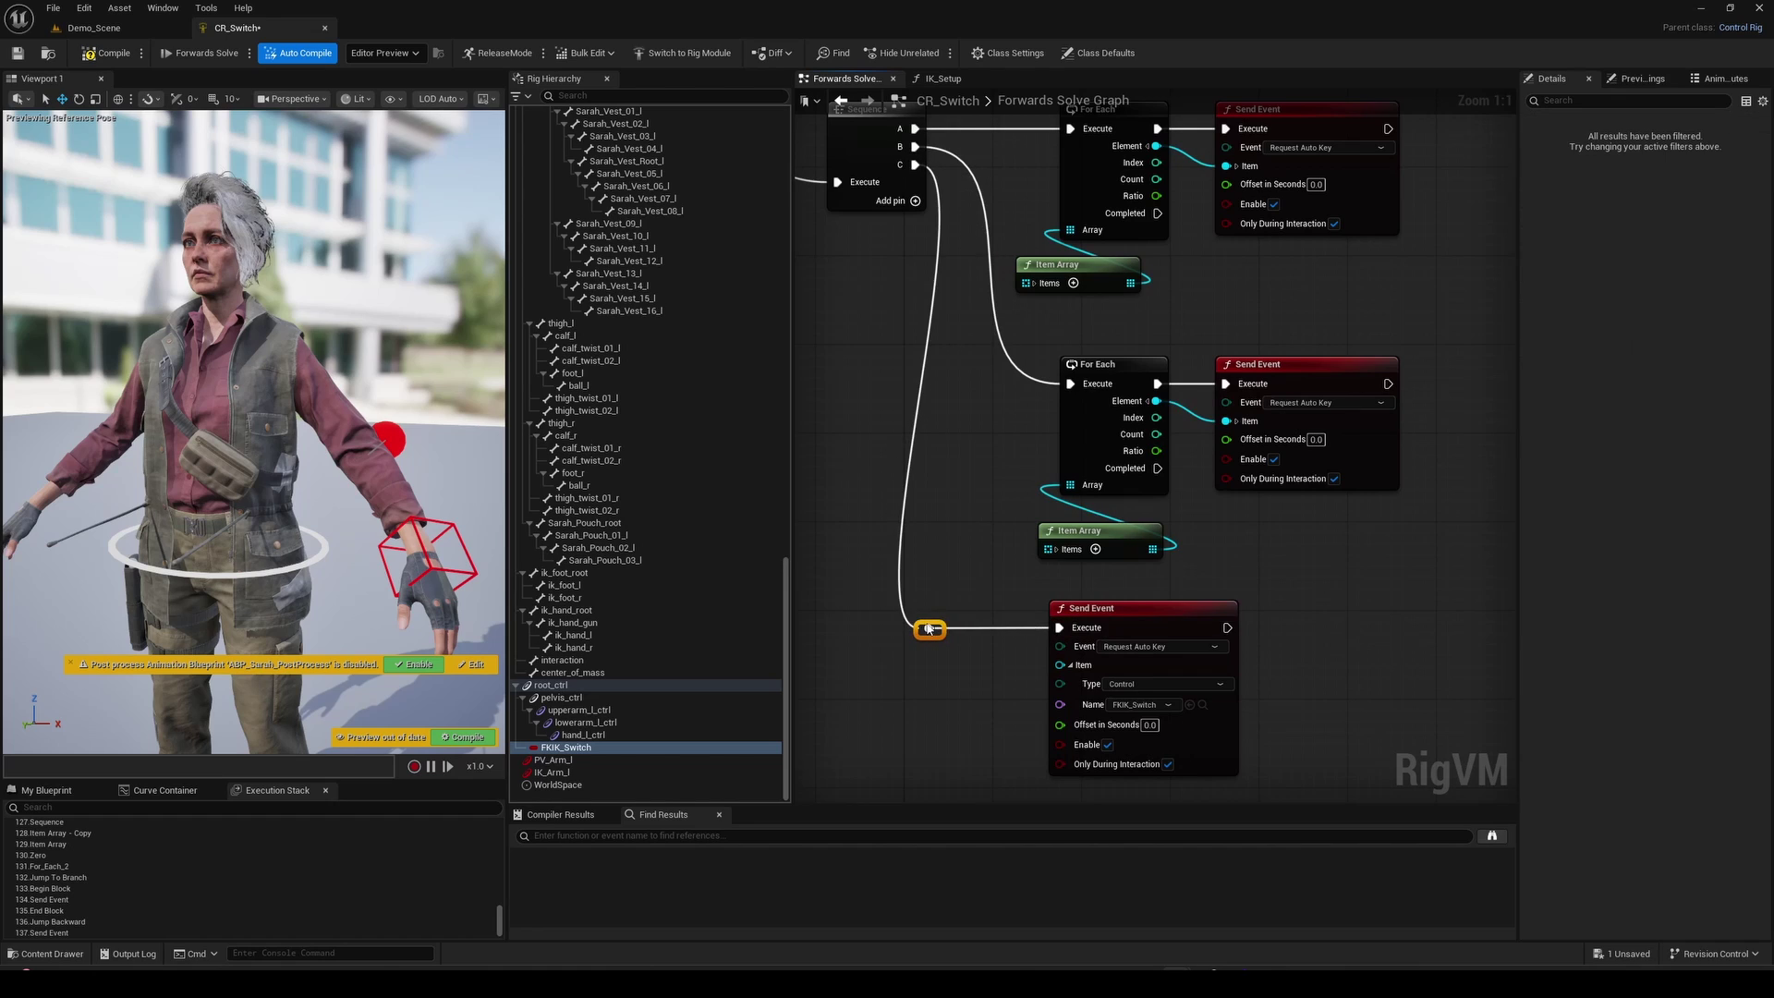
{"action": "left_click_drag", "start_coordinate": [1433, 635], "coordinate": [1044, 781]}
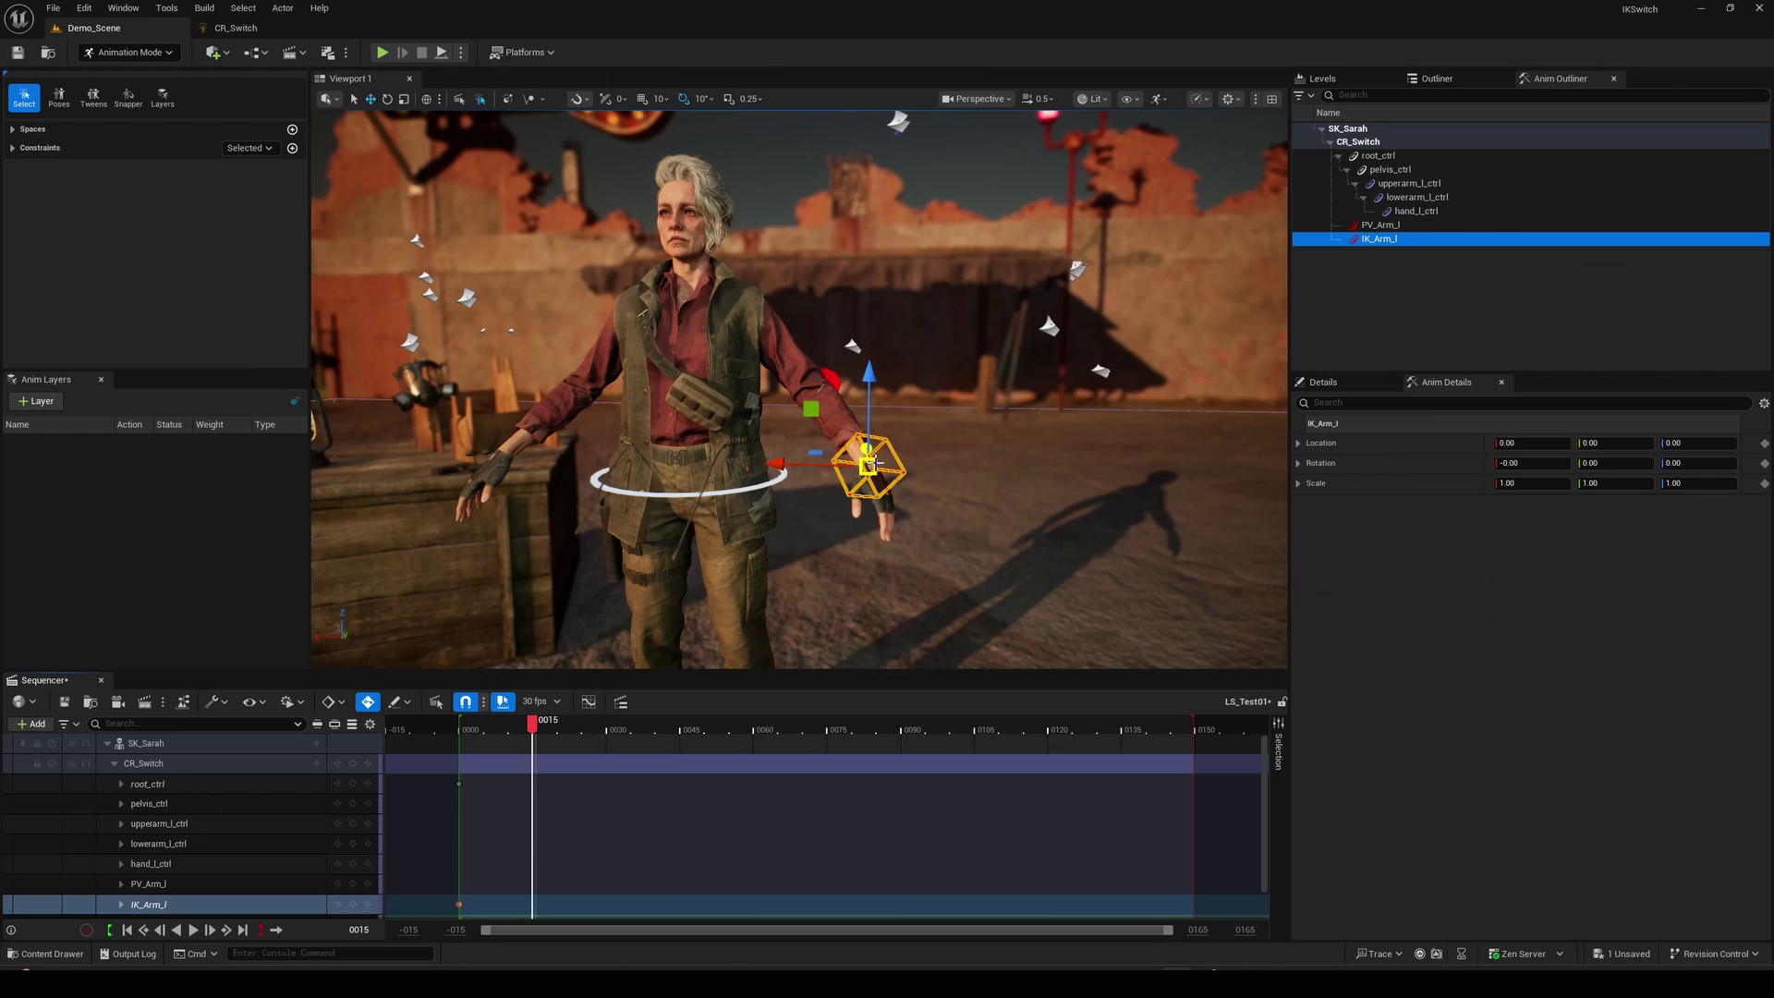
In Demo_Scene, raise and rotate IK_Arm_l at frame 0015 and enable root_ctrl's FKIK_Switch
{"action": "left_click_drag", "start_coordinate": [840, 404], "coordinate": [844, 286]}
{"action": "key", "text": "e"}
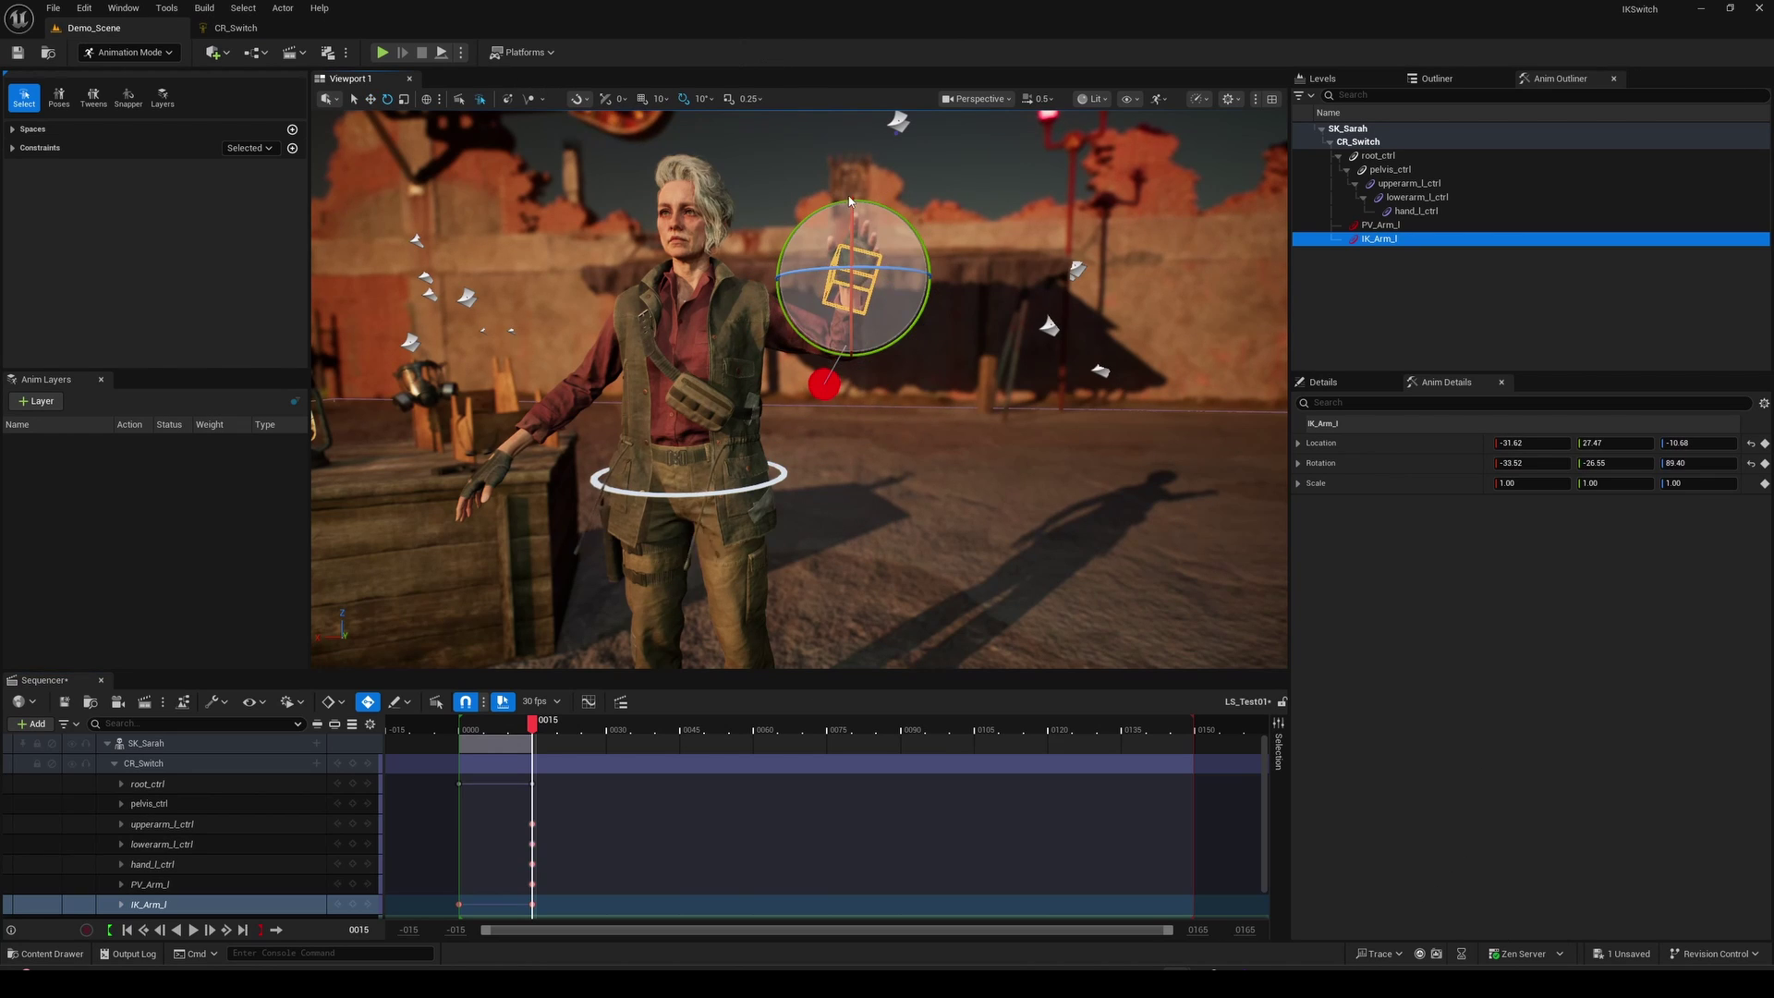
{"action": "left_click", "coordinate": [532, 783]}
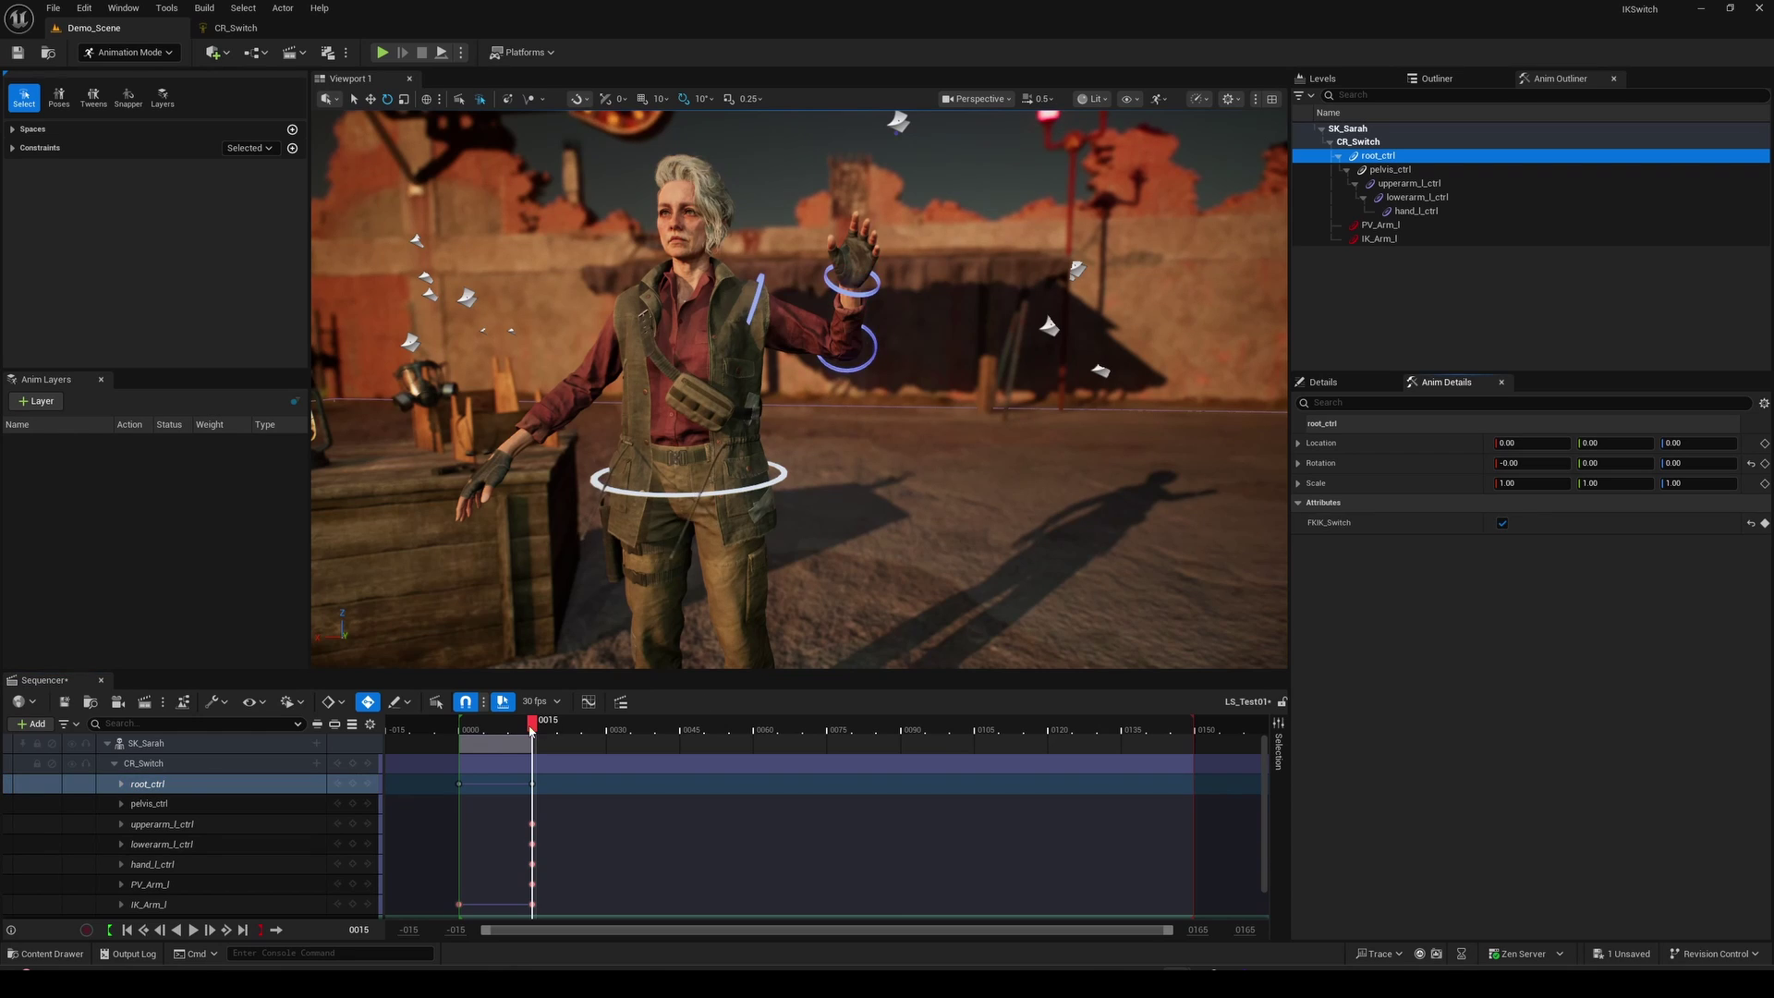
Rotate lowerarm_l_ctrl to new poses at frames 0038 and 0073
{"action": "left_click_drag", "start_coordinate": [537, 727], "coordinate": [630, 720]}
{"action": "left_click", "coordinate": [877, 344]}
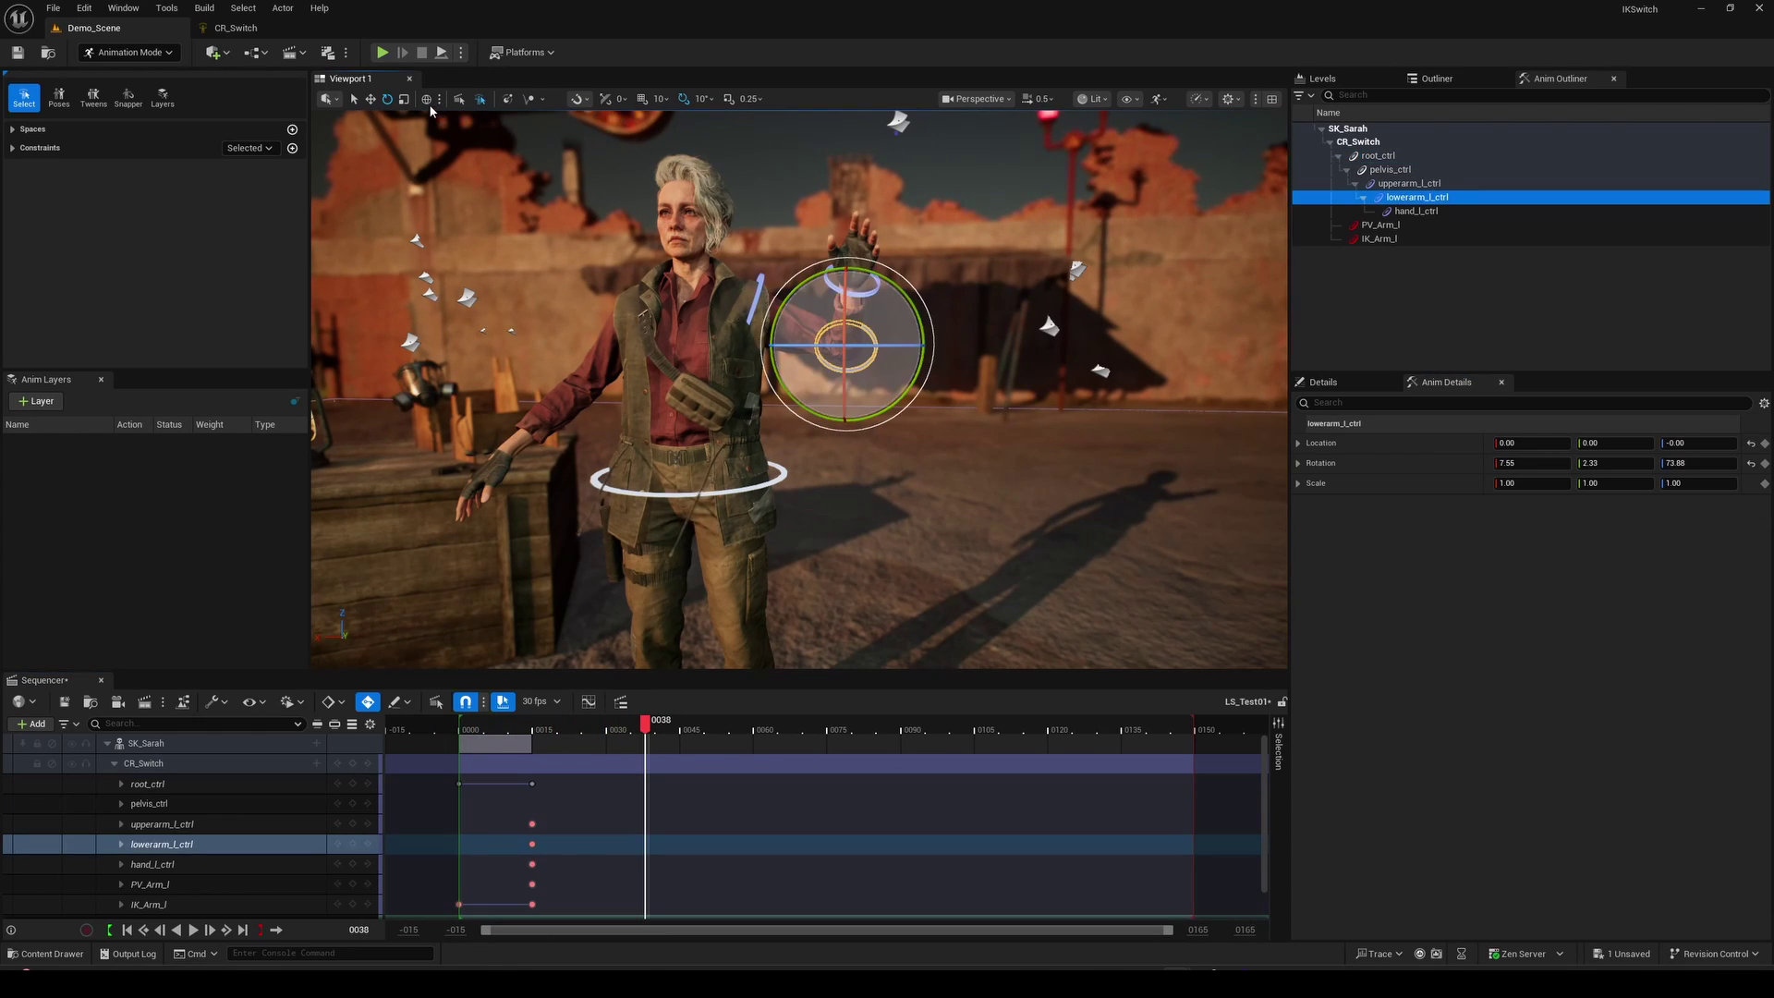
{"action": "left_click_drag", "start_coordinate": [887, 314], "coordinate": [935, 319]}
{"action": "left_click_drag", "start_coordinate": [648, 726], "coordinate": [816, 729]}
{"action": "left_click_drag", "start_coordinate": [924, 309], "coordinate": [961, 291]}
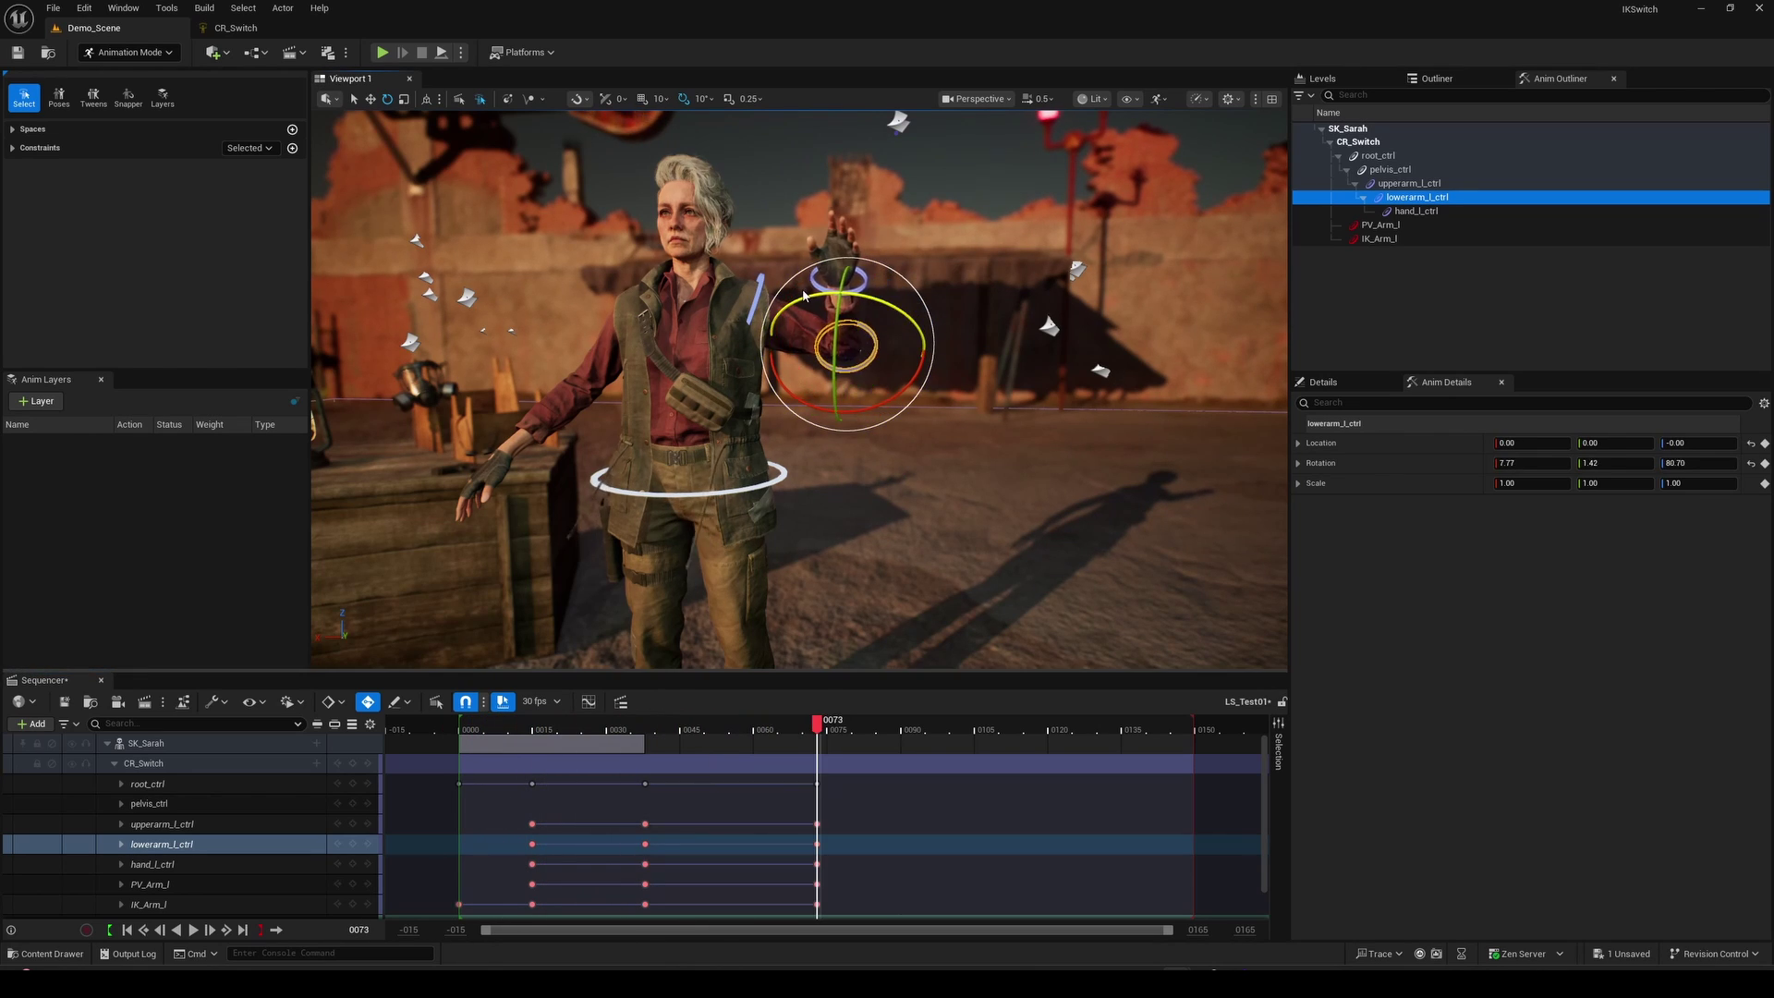
Scrub the animation between the keyed poses and check root_ctrl's FKIK_Switch state
{"action": "left_click_drag", "start_coordinate": [825, 727], "coordinate": [640, 727]}
{"action": "left_click", "coordinate": [184, 795]}
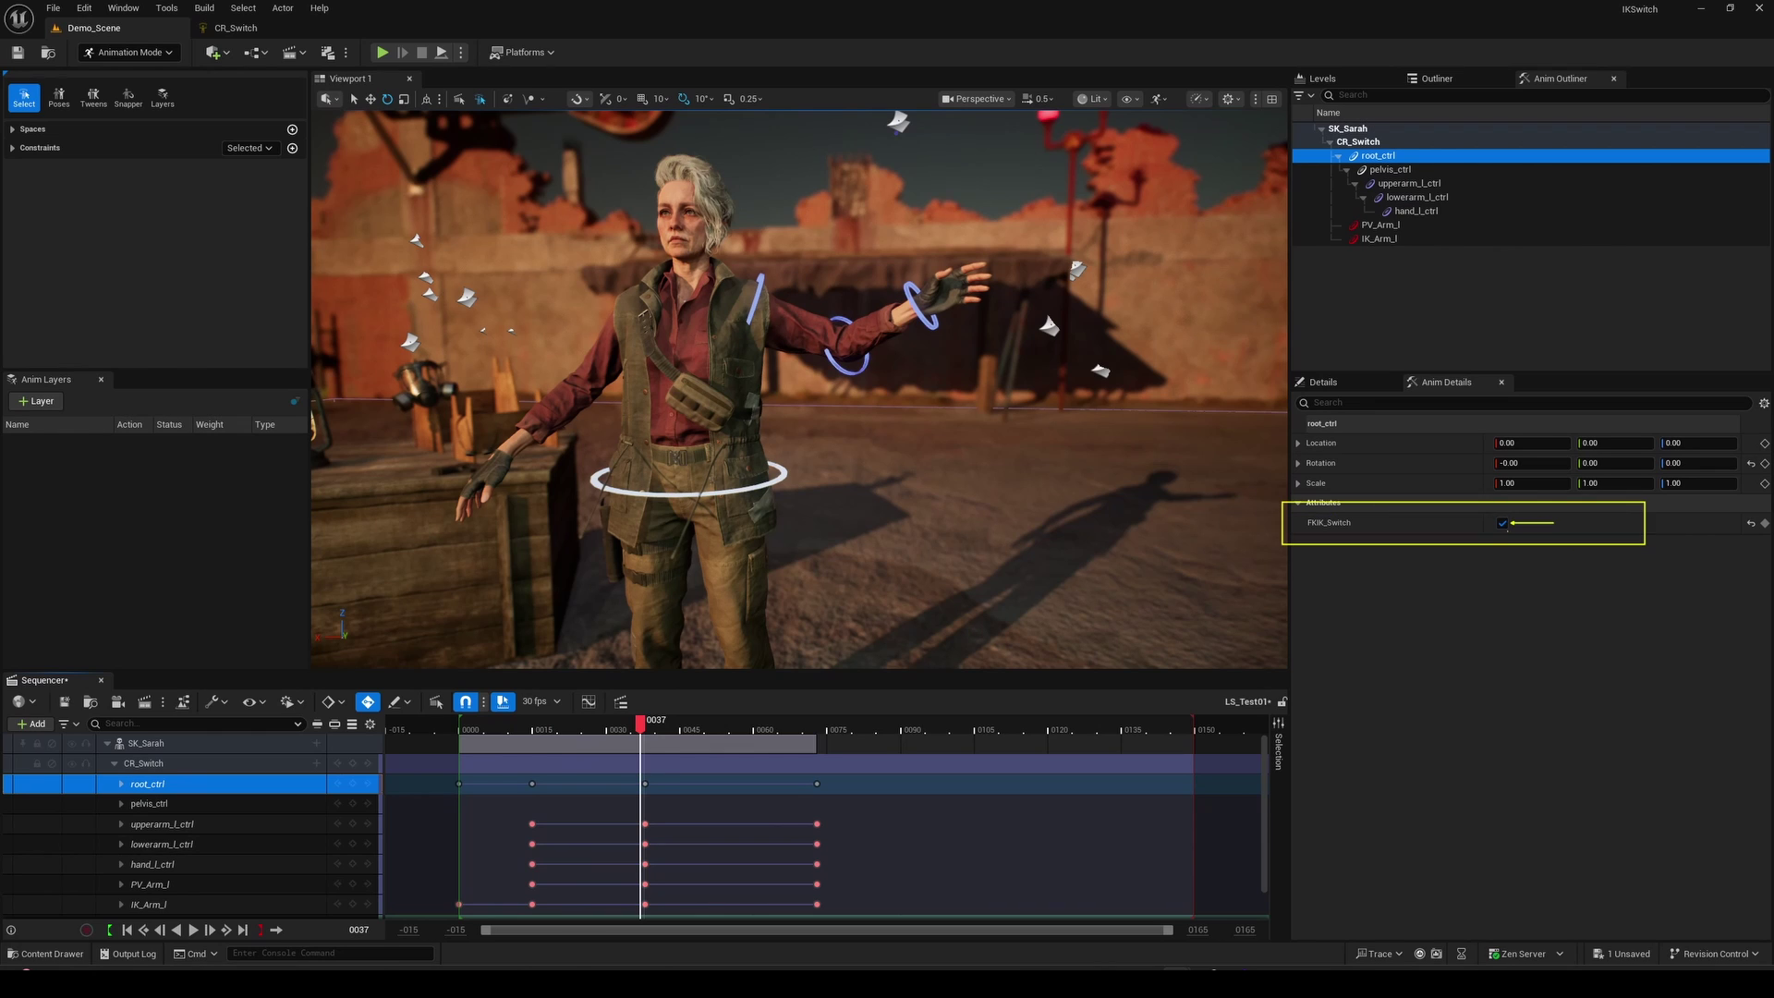
{"action": "mouse_move", "coordinate": [640, 727]}
{"action": "left_mouse_down"}
{"action": "mouse_move", "coordinate": [463, 727]}
{"action": "mouse_move", "coordinate": [814, 721]}
{"action": "left_mouse_up"}
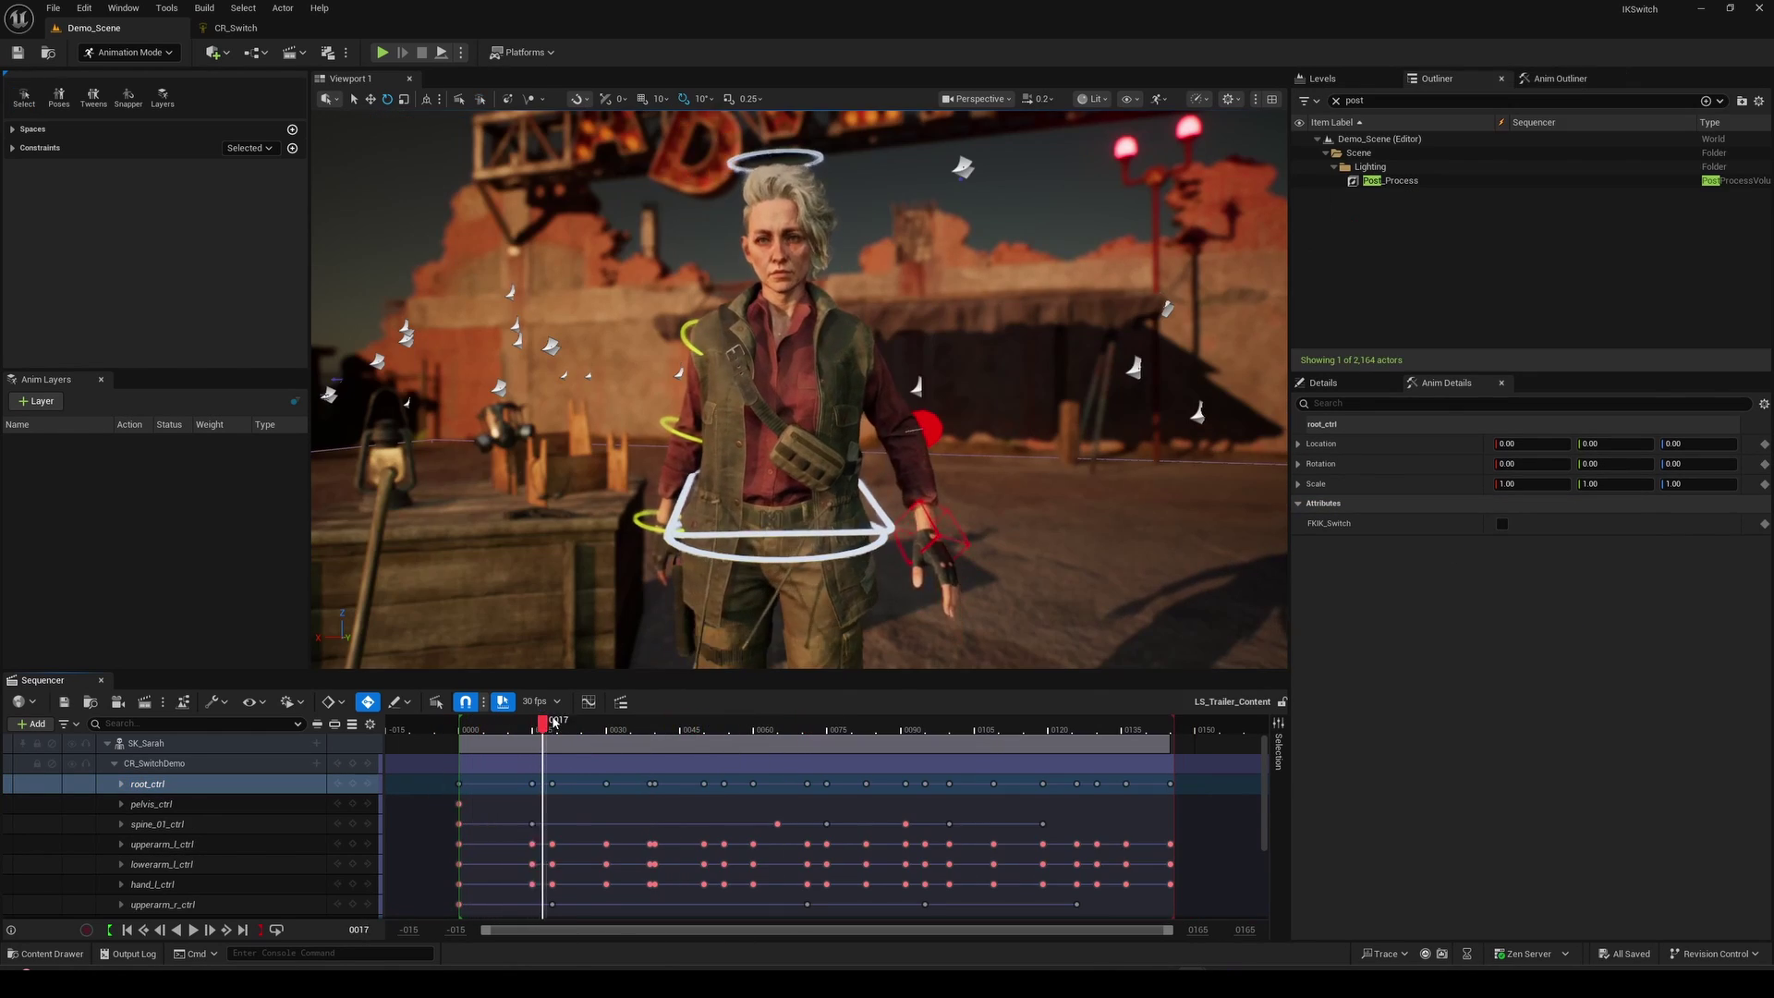
{"action": "left_click_drag", "start_coordinate": [549, 722], "coordinate": [1090, 667]}
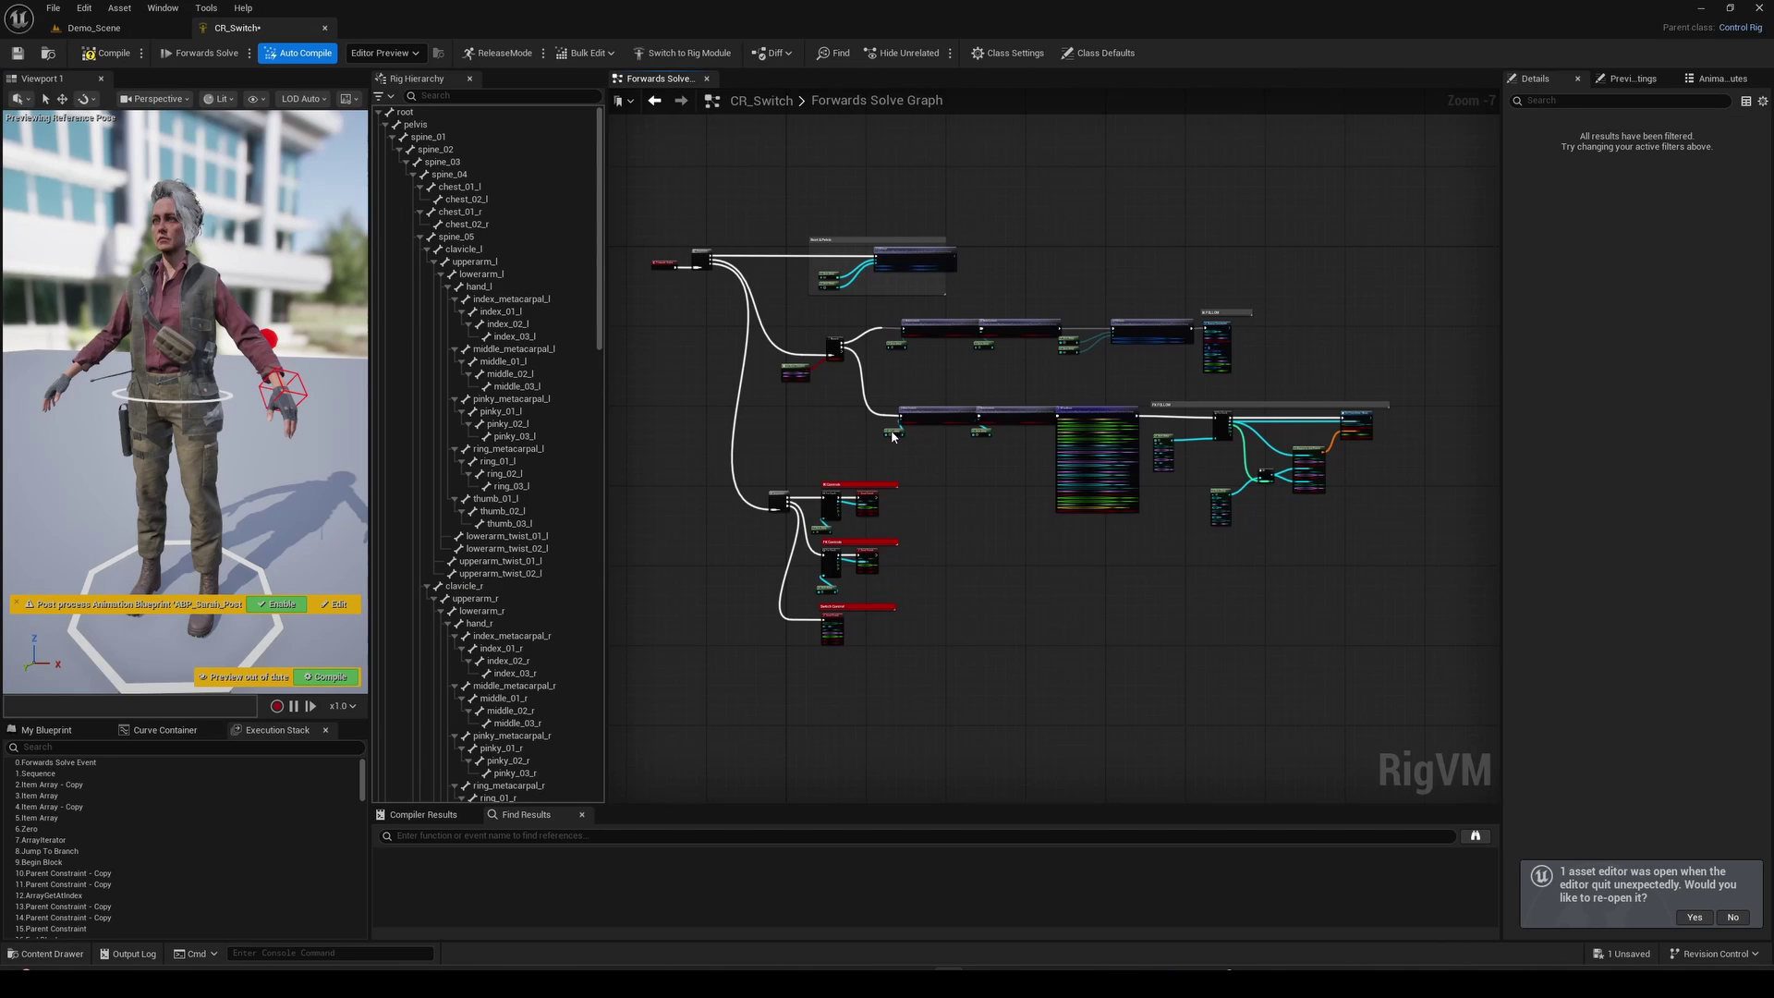
Review CR_Switch's Forwards Solve Graph, examining the FKIK_Switch Branch and the HideControls, FKChain and IK nodes on each path
{"action": "scroll", "coordinate": [678, 319], "scroll_direction": "up", "scroll_amount": 5}
{"action": "right_click_drag", "start_coordinate": [911, 289], "coordinate": [1038, 517]}
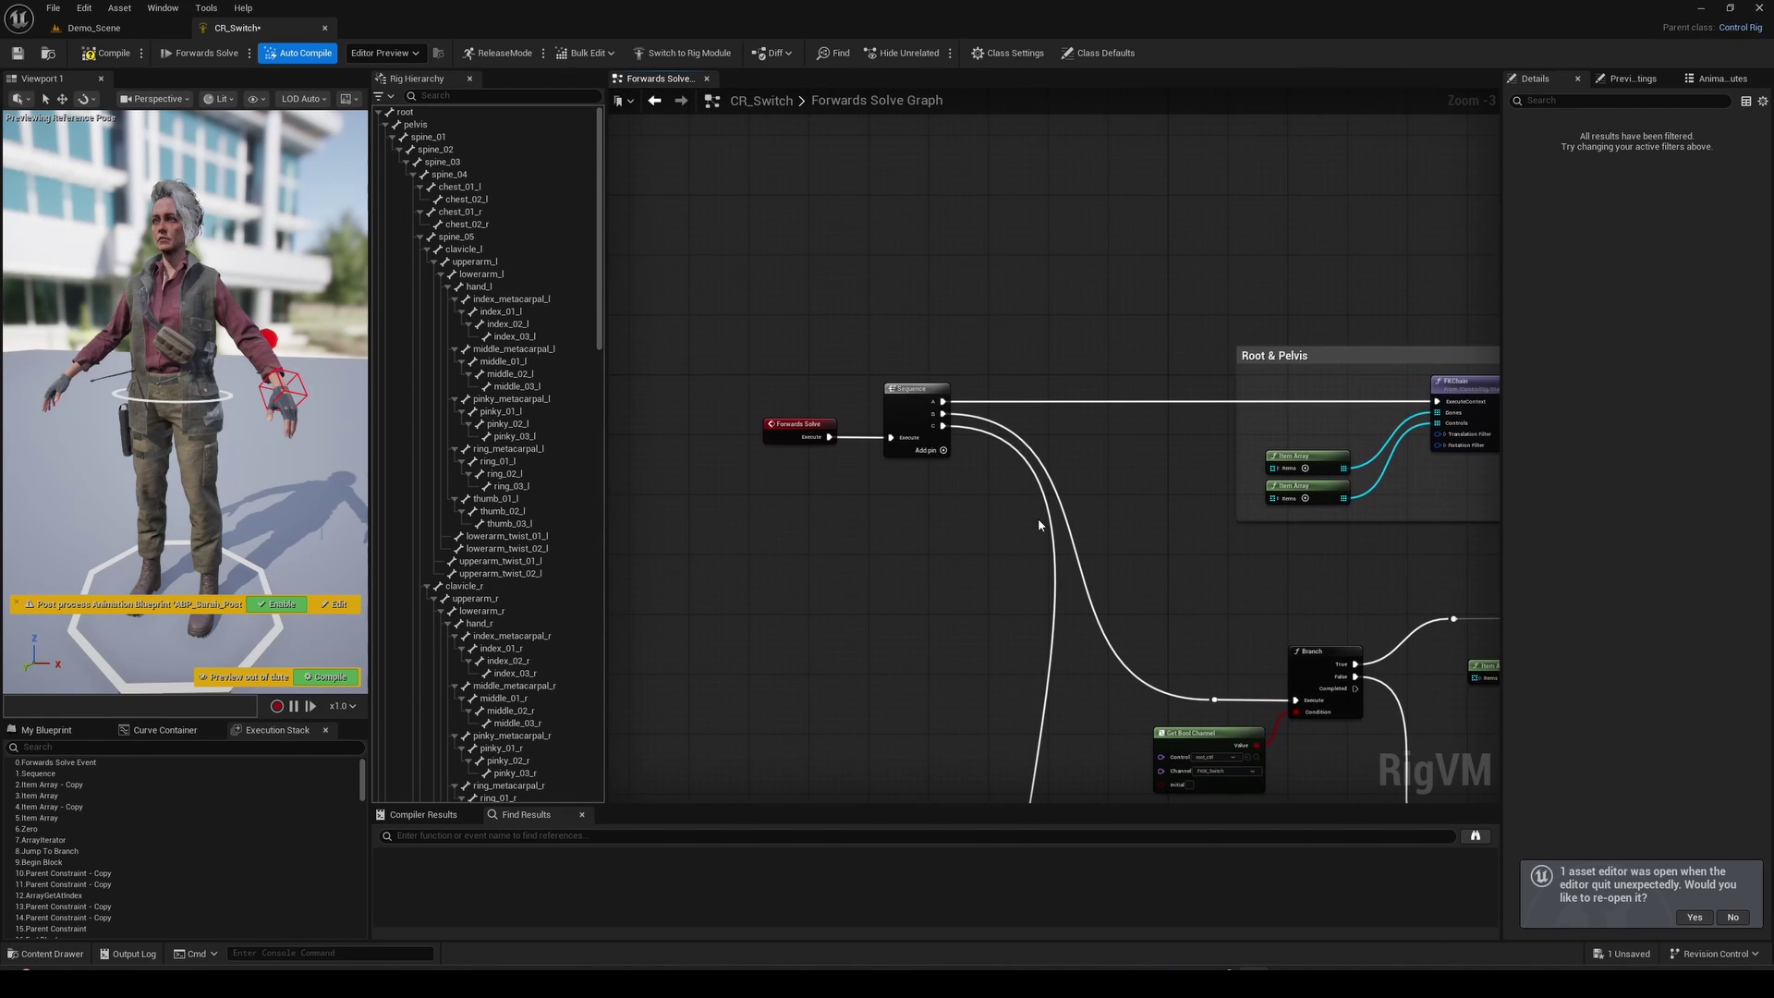
{"action": "right_click_drag", "start_coordinate": [1299, 606], "coordinate": [803, 369]}
{"action": "left_click_drag", "start_coordinate": [661, 375], "coordinate": [973, 651]}
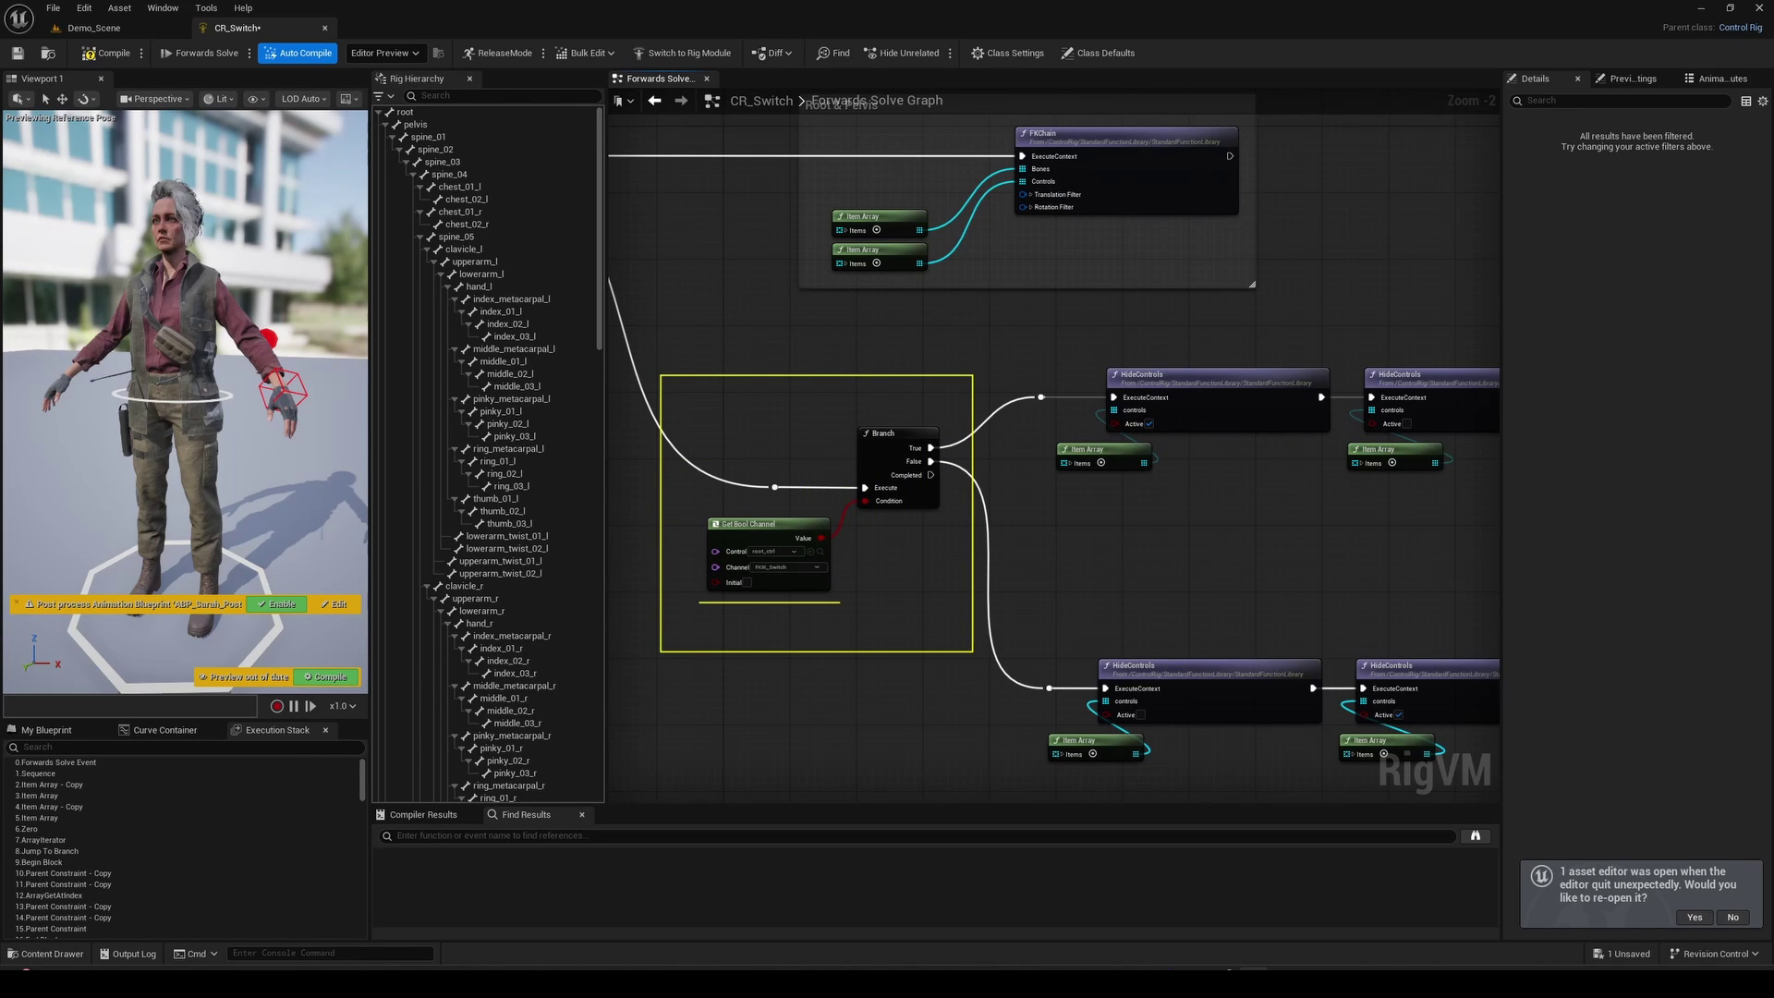
{"action": "left_click_drag", "start_coordinate": [973, 652], "coordinate": [973, 652]}
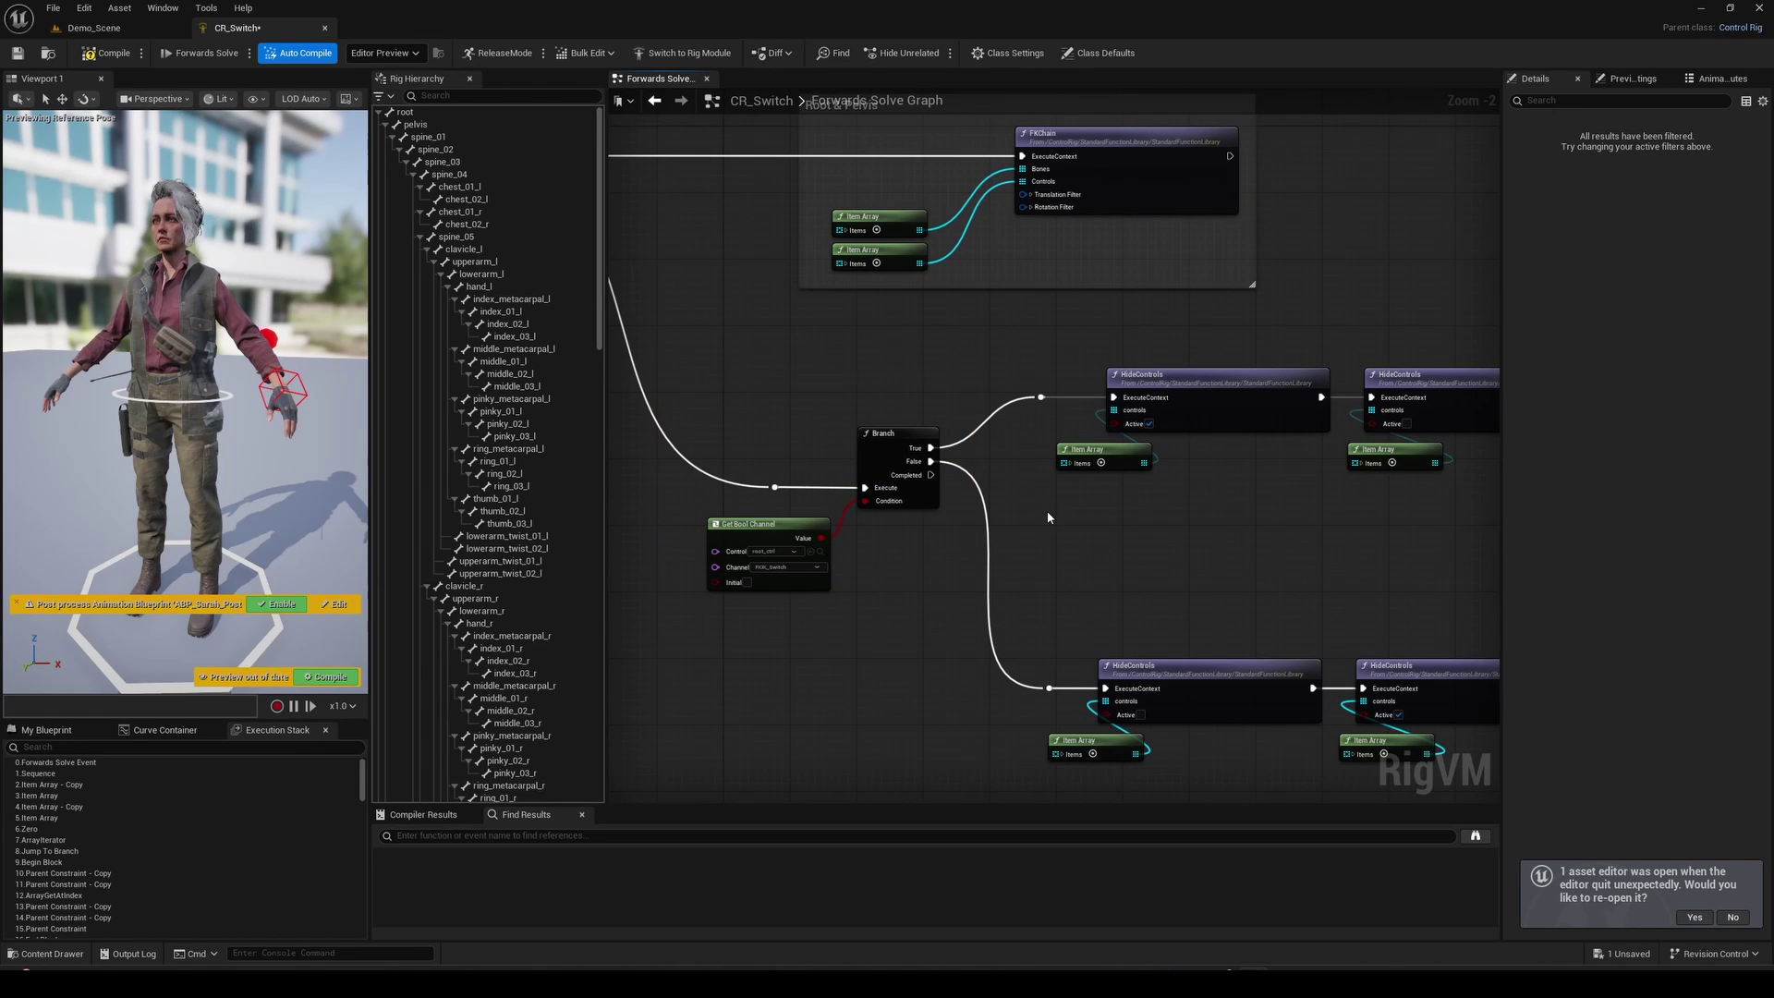
{"action": "scroll", "coordinate": [1070, 514], "scroll_direction": "down", "scroll_amount": 1}
{"action": "scroll", "coordinate": [1253, 535], "scroll_direction": "down", "scroll_amount": 1}
{"action": "right_click_drag", "start_coordinate": [1253, 535], "coordinate": [1004, 457]}
{"action": "scroll", "coordinate": [1004, 457], "scroll_direction": "down", "scroll_amount": 1}
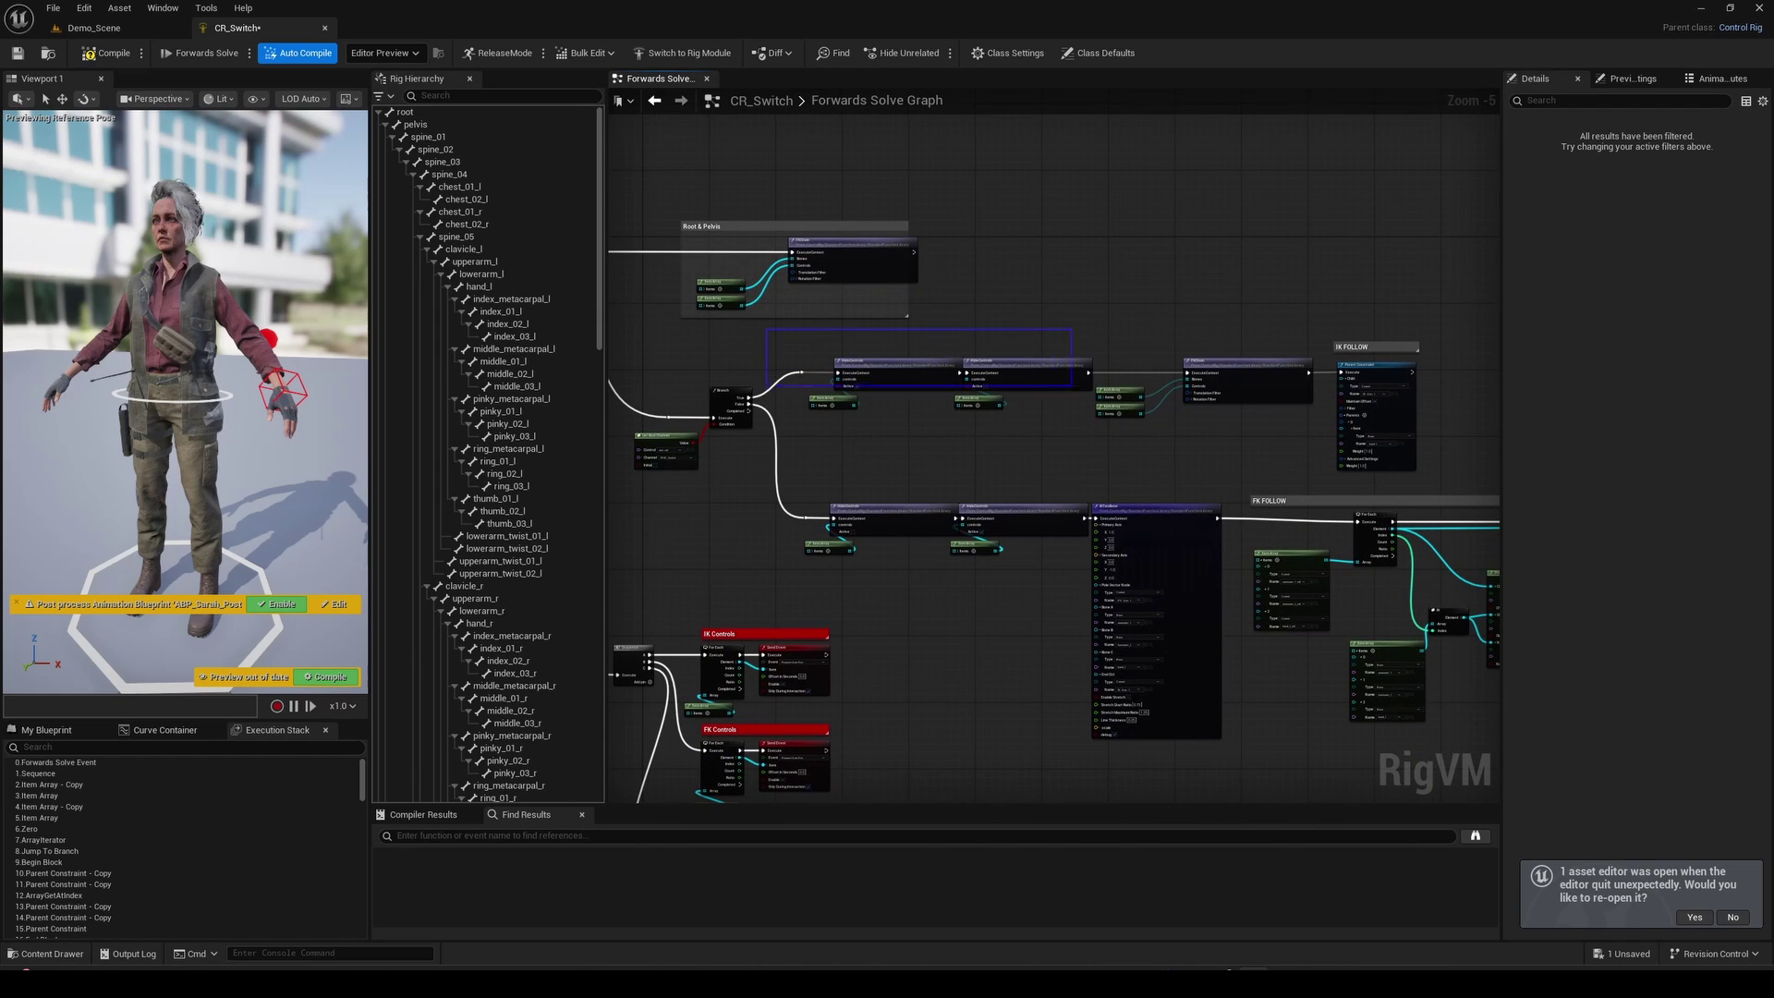
{"action": "left_click_drag", "start_coordinate": [1072, 386], "coordinate": [1298, 432]}
{"action": "left_click_drag", "start_coordinate": [1276, 761], "coordinate": [1276, 761]}
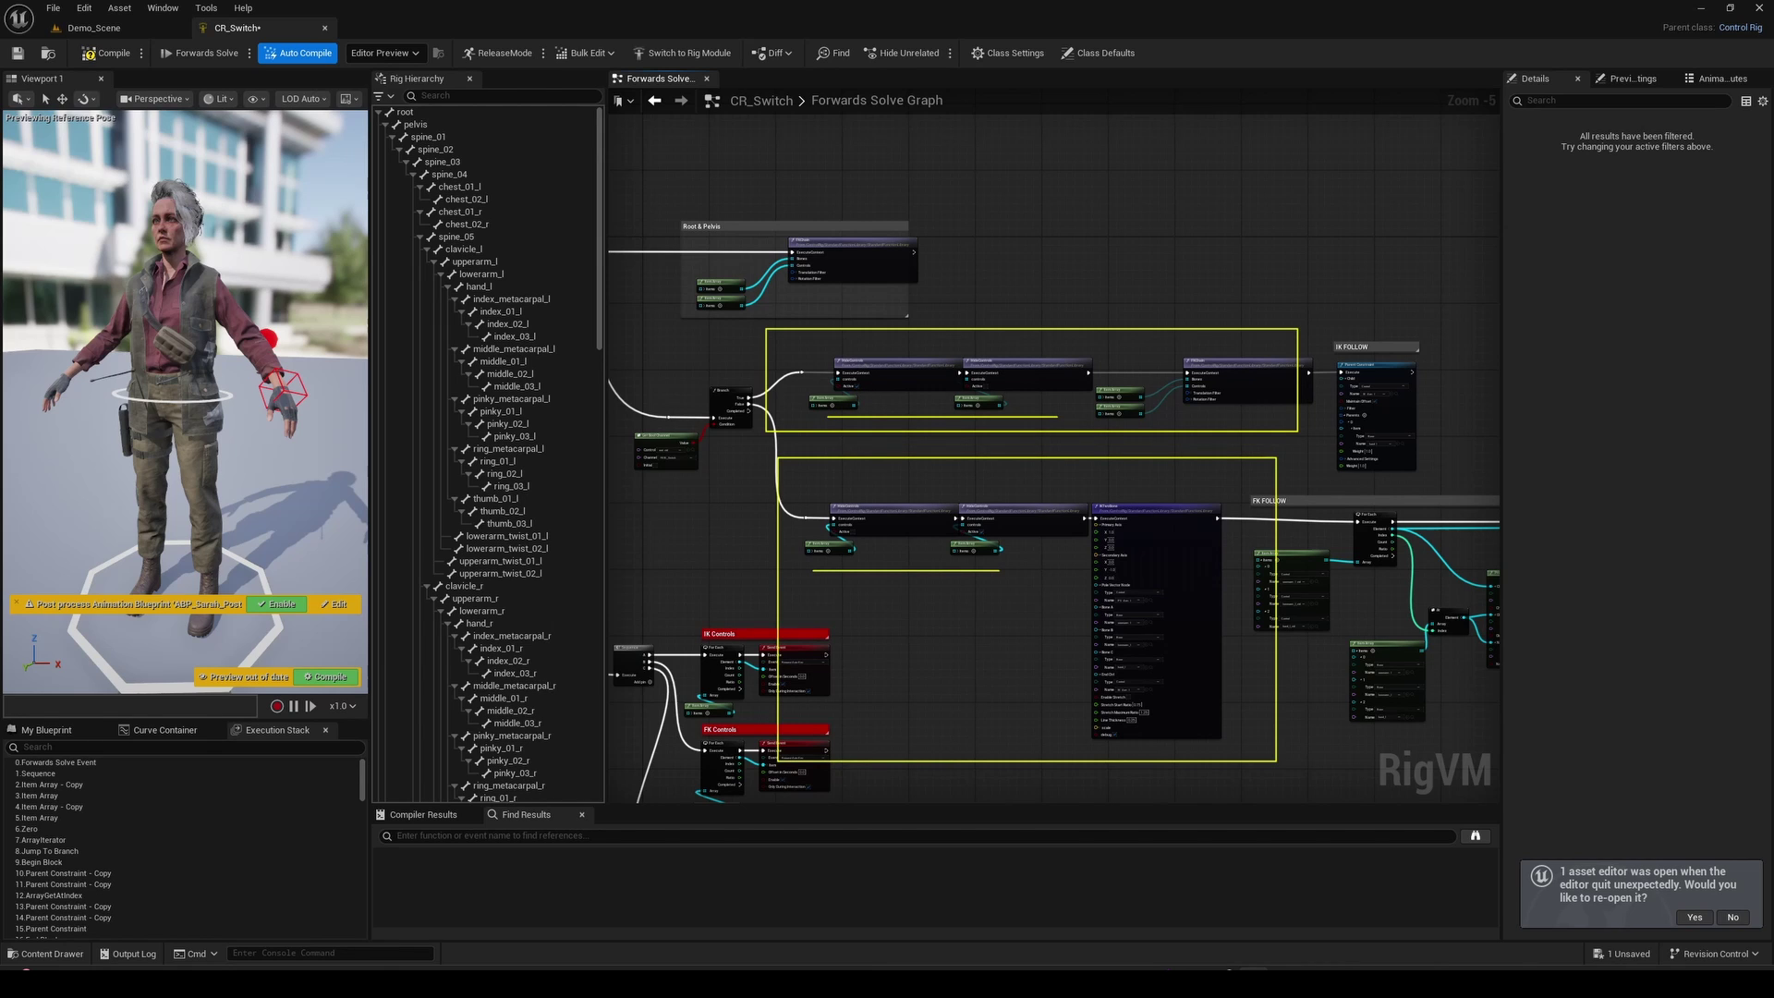
Examine the IK FOLLOW and FK FOLLOW sections and the auto-key events for the IK, FK and switch controls
{"action": "scroll", "coordinate": [1169, 421], "scroll_direction": "up", "scroll_amount": 3}
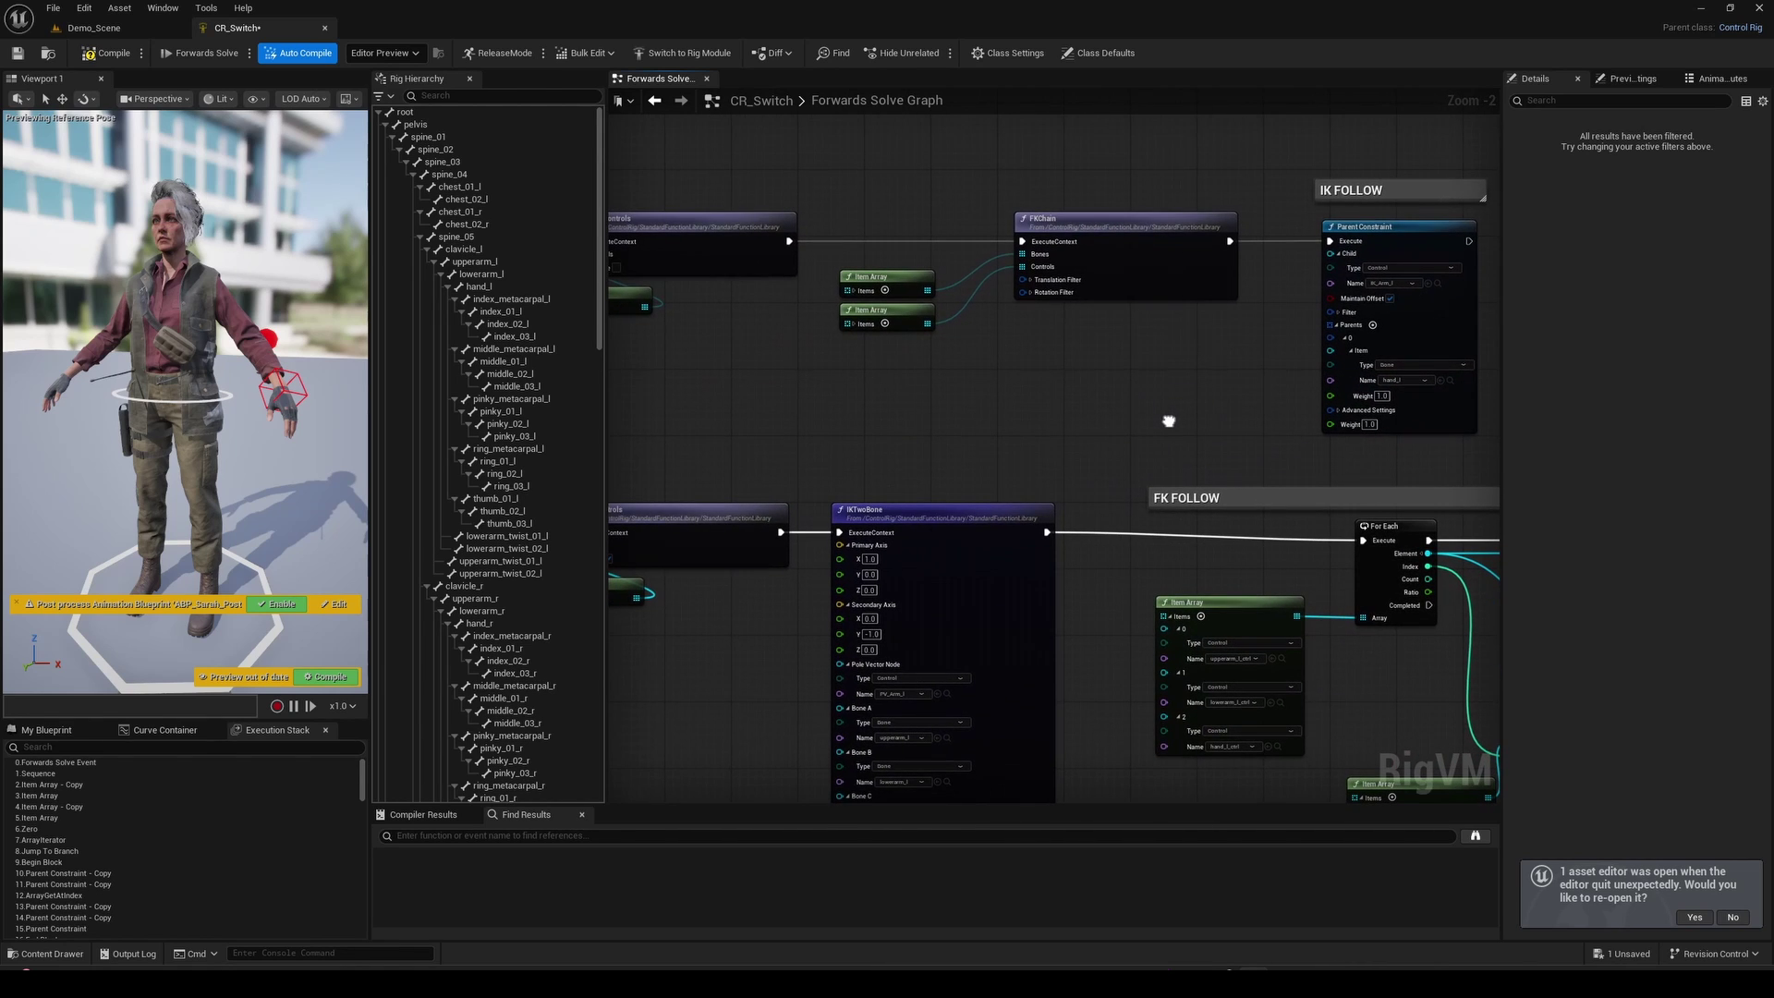
{"action": "right_click_drag", "start_coordinate": [1168, 419], "coordinate": [762, 377]}
{"action": "scroll", "coordinate": [795, 383], "scroll_direction": "down", "scroll_amount": 1}
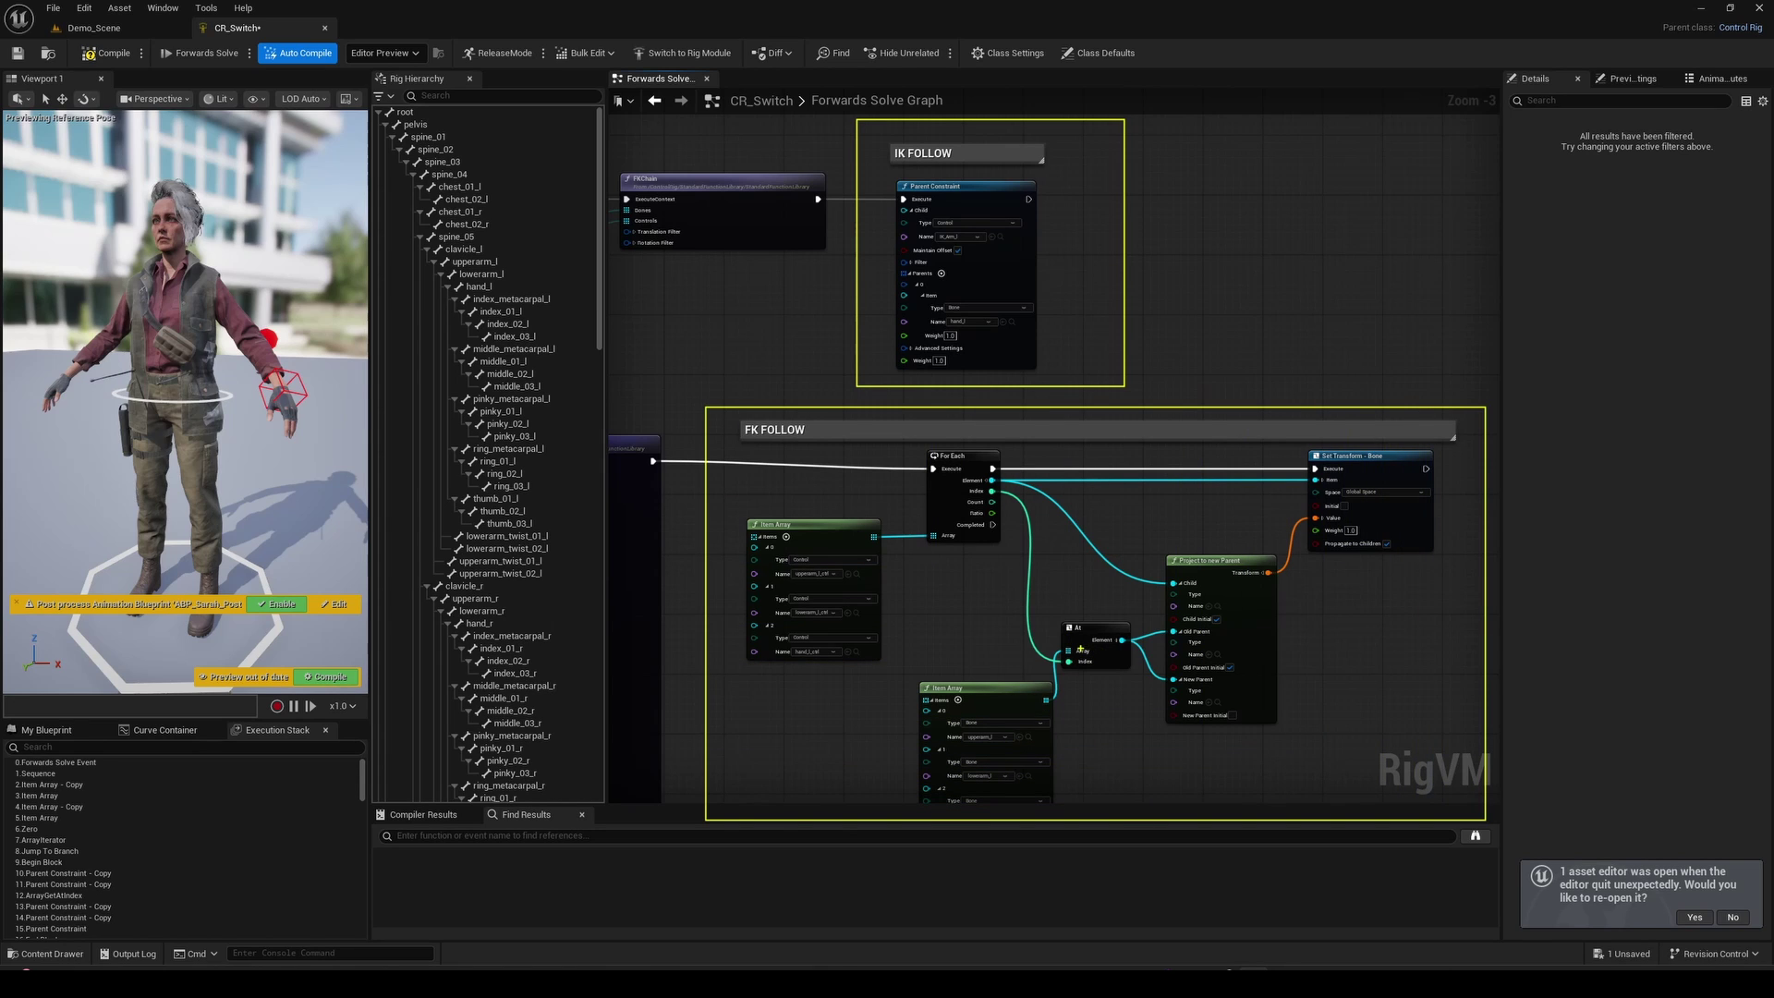
{"action": "scroll", "coordinate": [1071, 648], "scroll_direction": "down", "scroll_amount": 3}
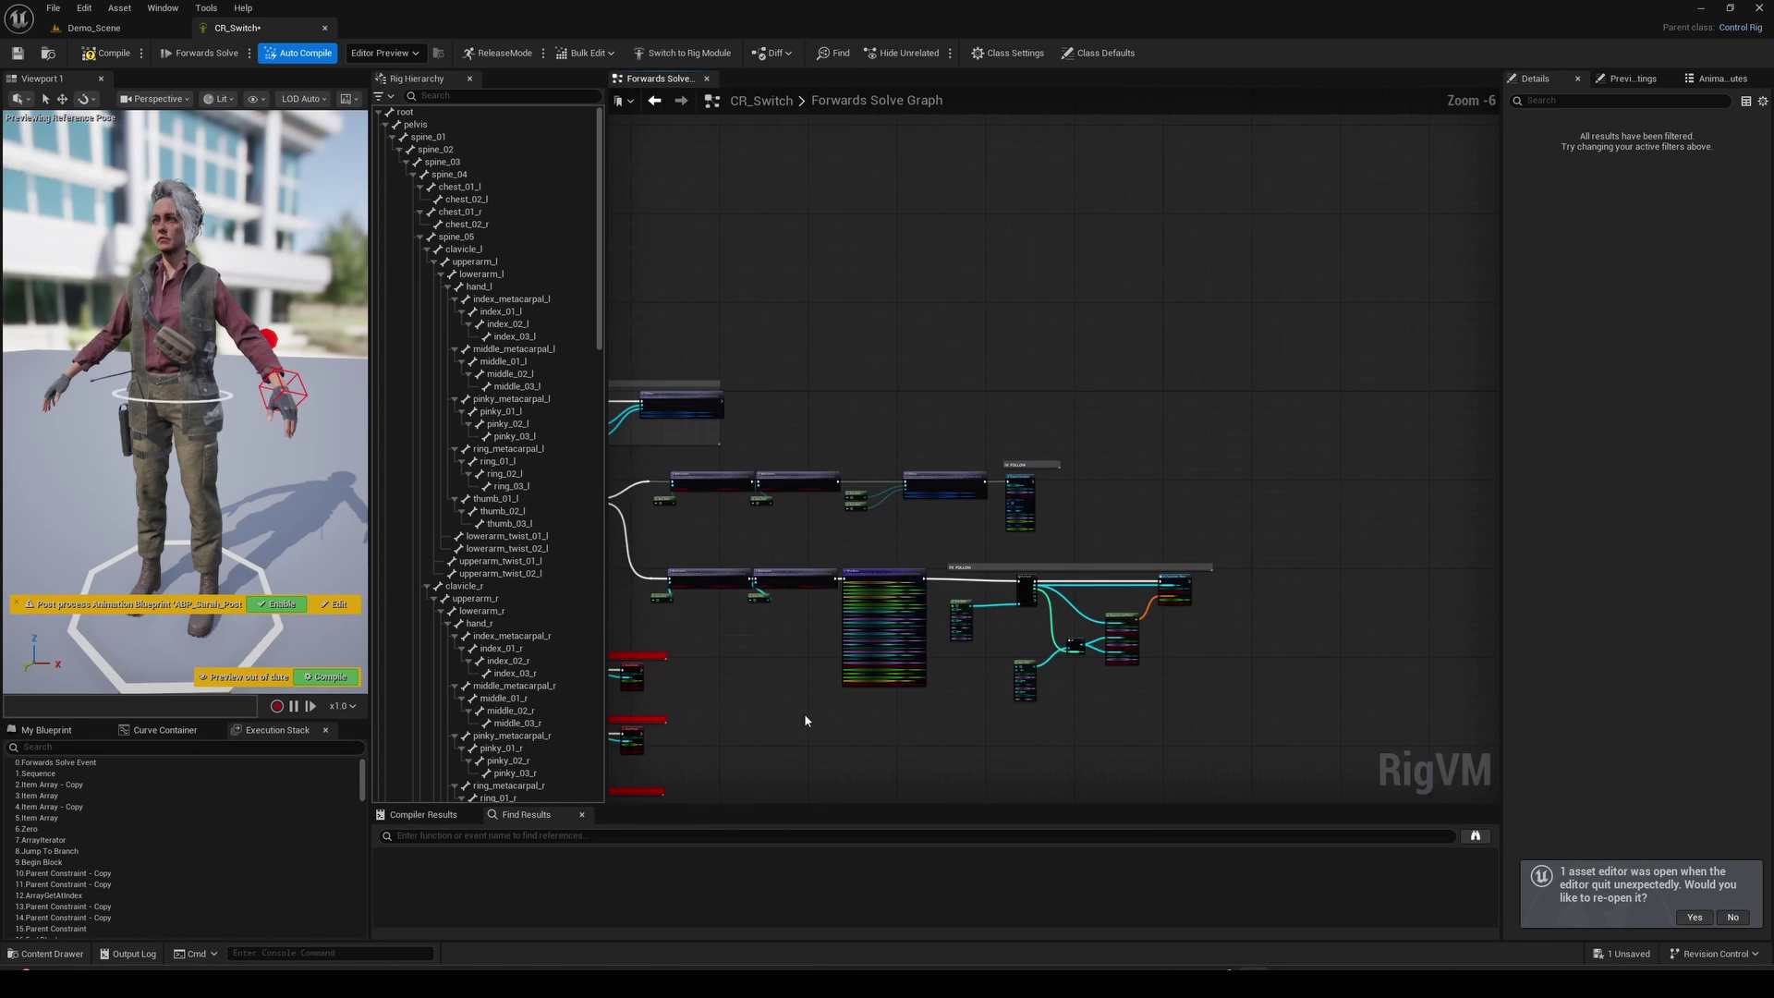
{"action": "right_click_drag", "start_coordinate": [804, 715], "coordinate": [1157, 518]}
{"action": "scroll", "coordinate": [907, 578], "scroll_direction": "up", "scroll_amount": 4}
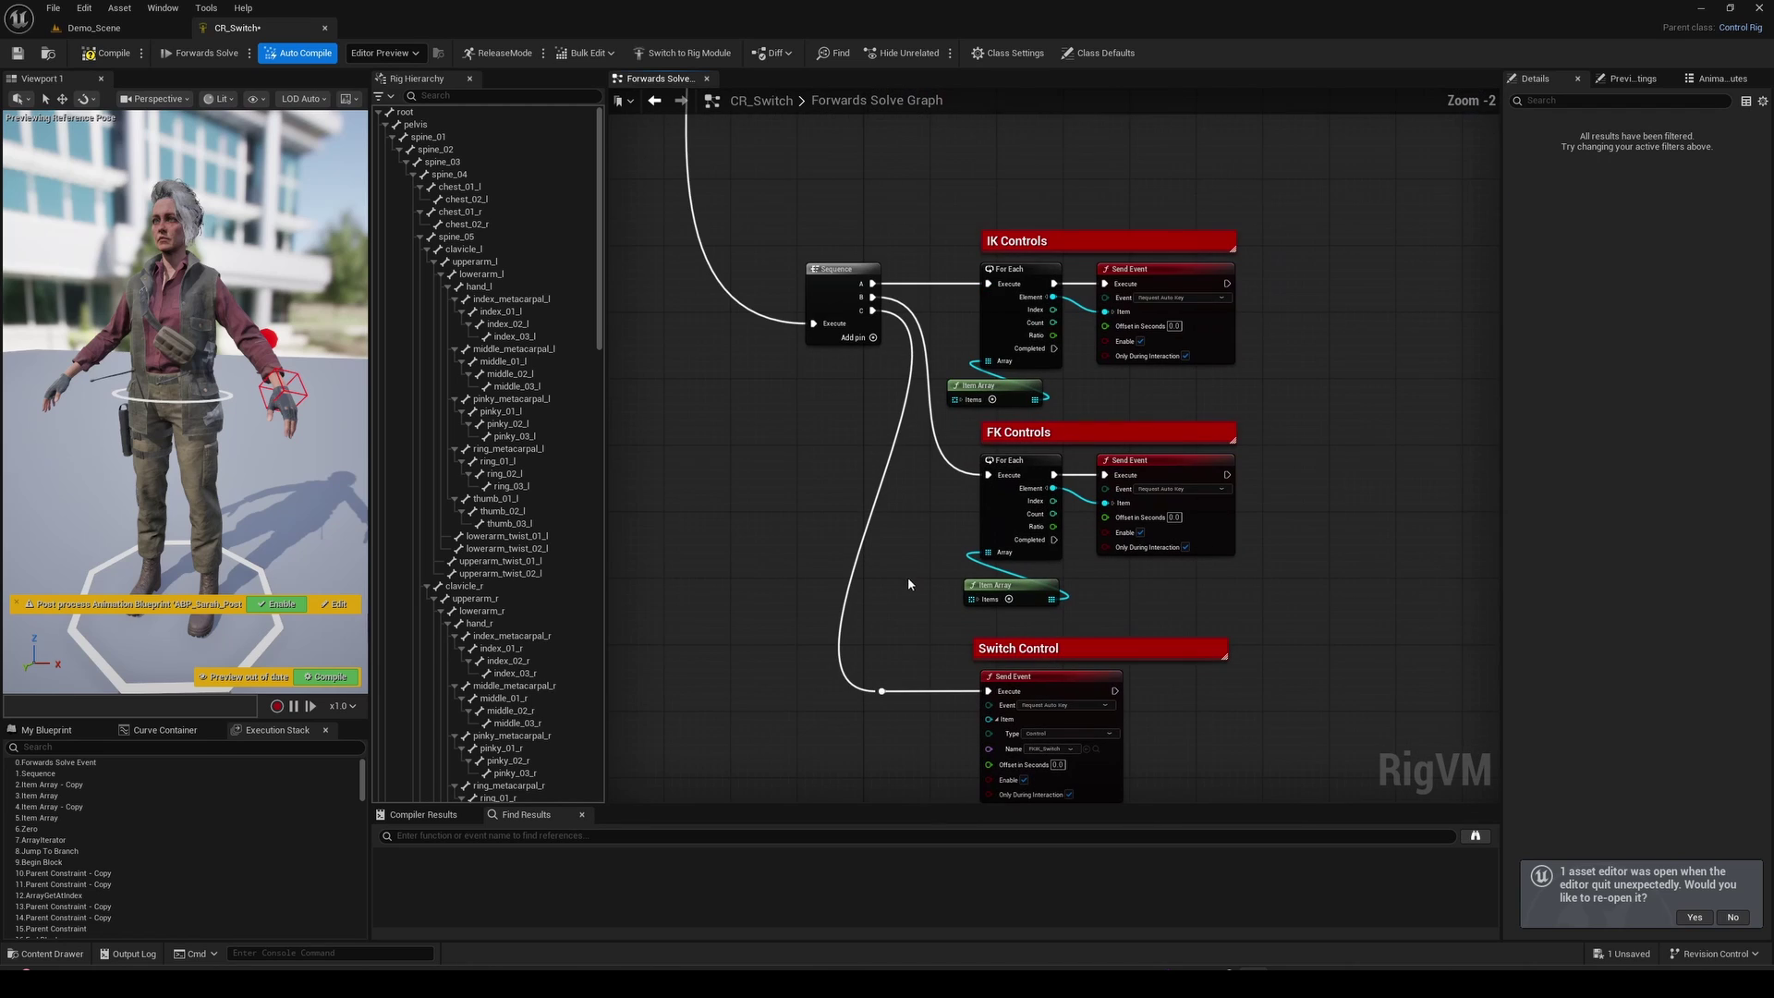
{"action": "right_click_drag", "start_coordinate": [907, 577], "coordinate": [871, 531]}
{"action": "key", "text": "ctrl+2"}
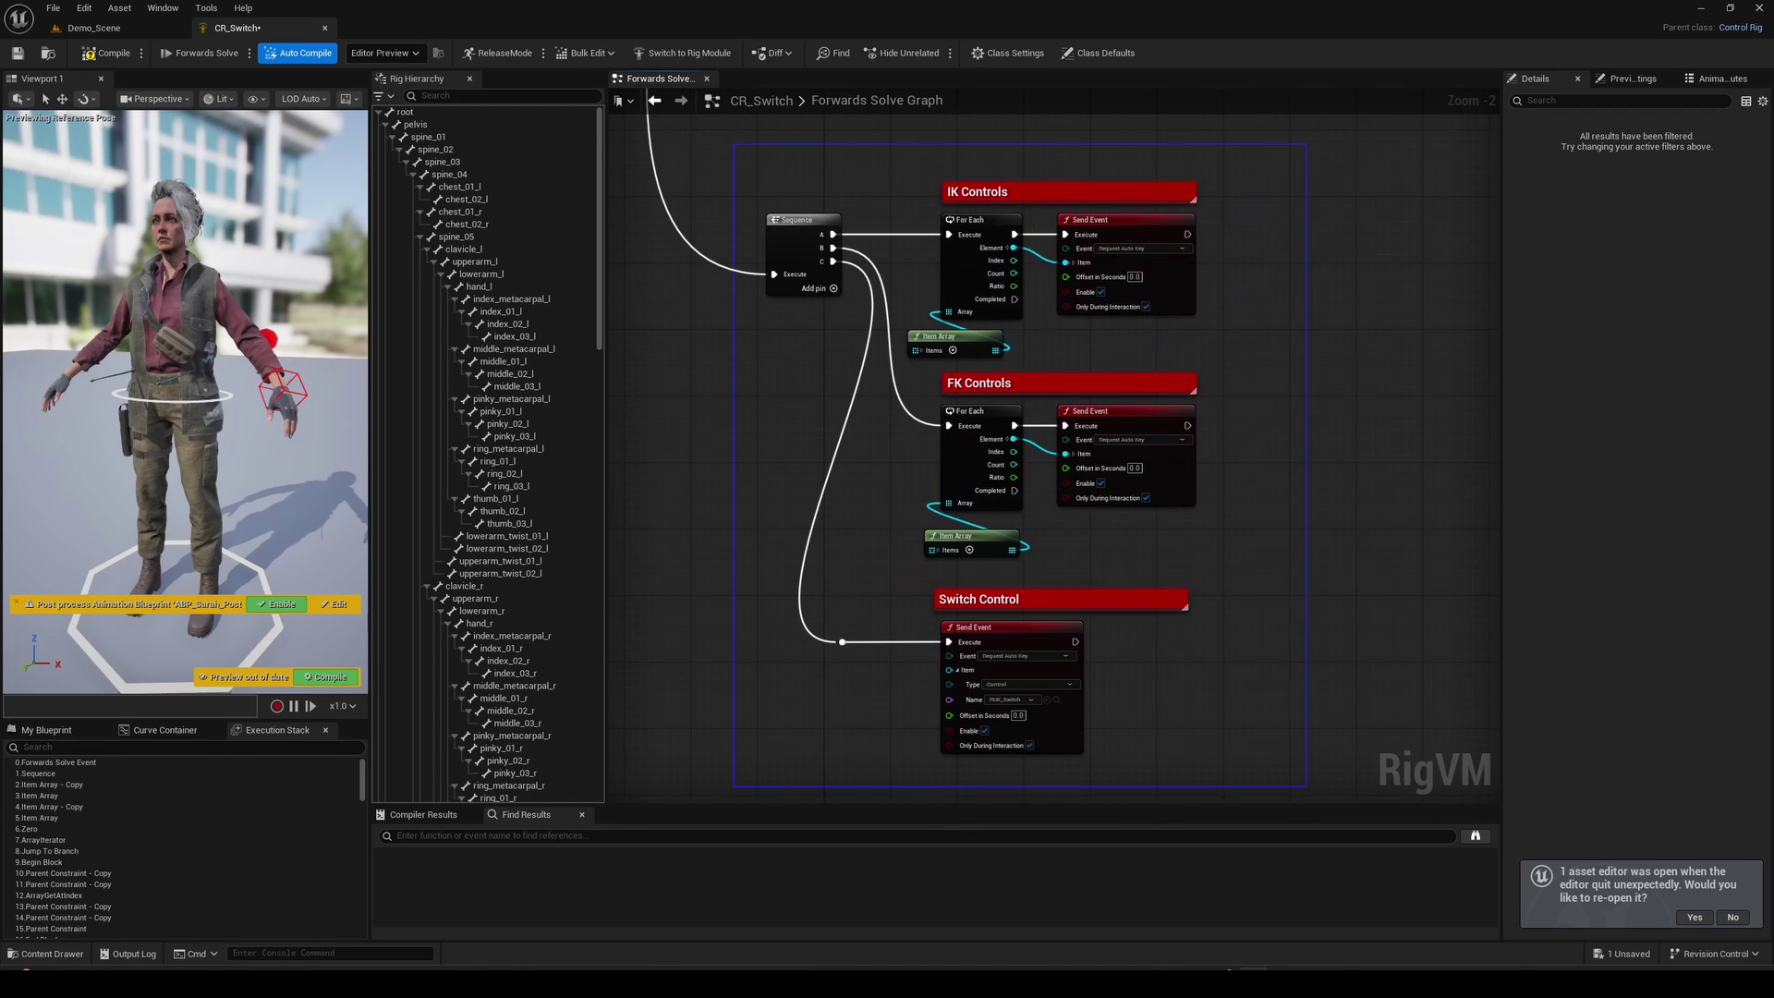